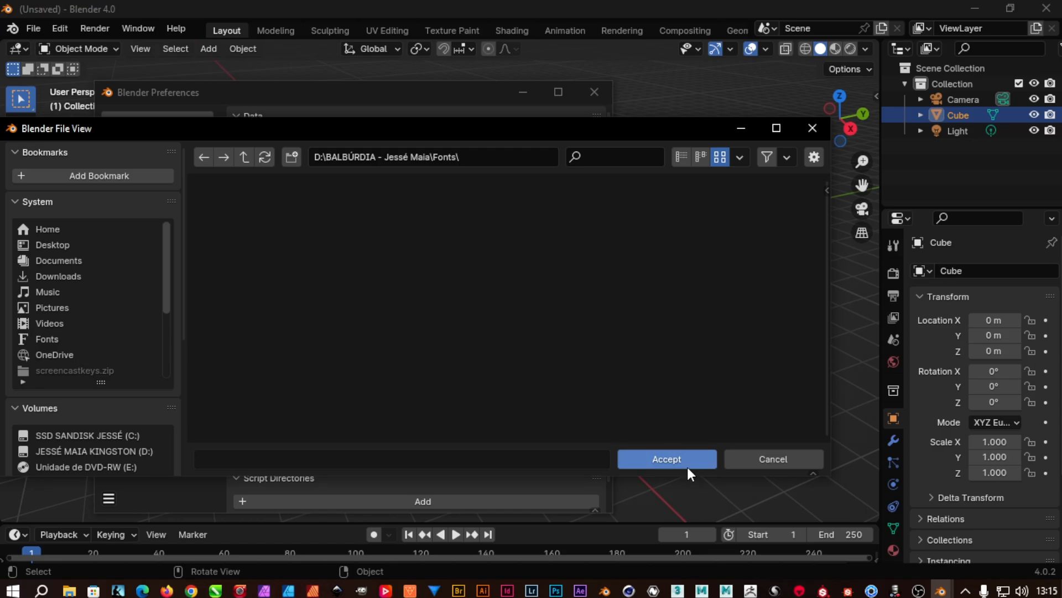
Step: Set the default font path to the chosen Fonts folder on drive D and bring the Preferences window back up
left_click(683, 460)
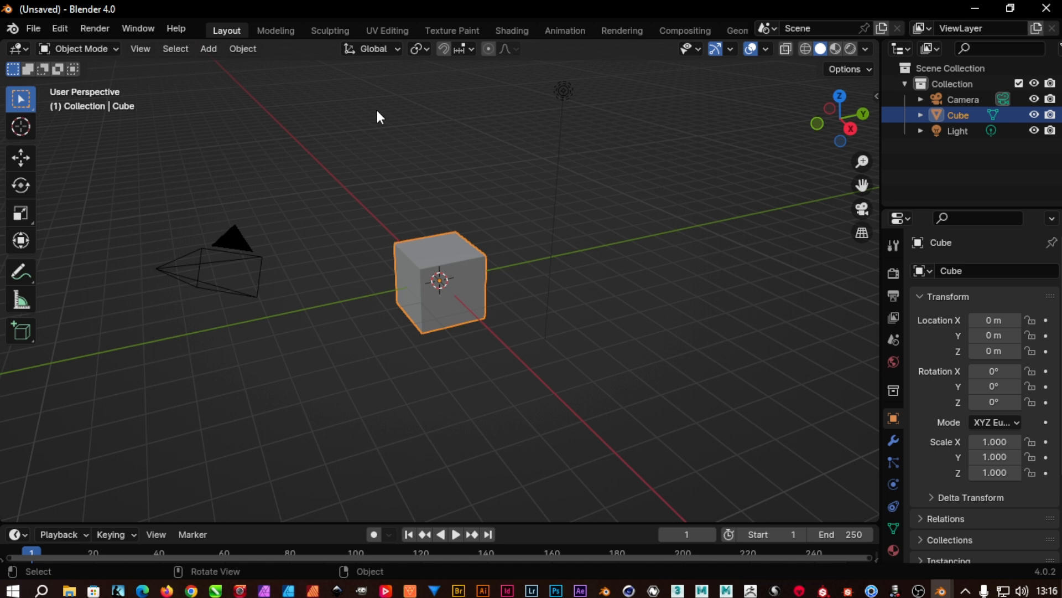
left_click(303, 302)
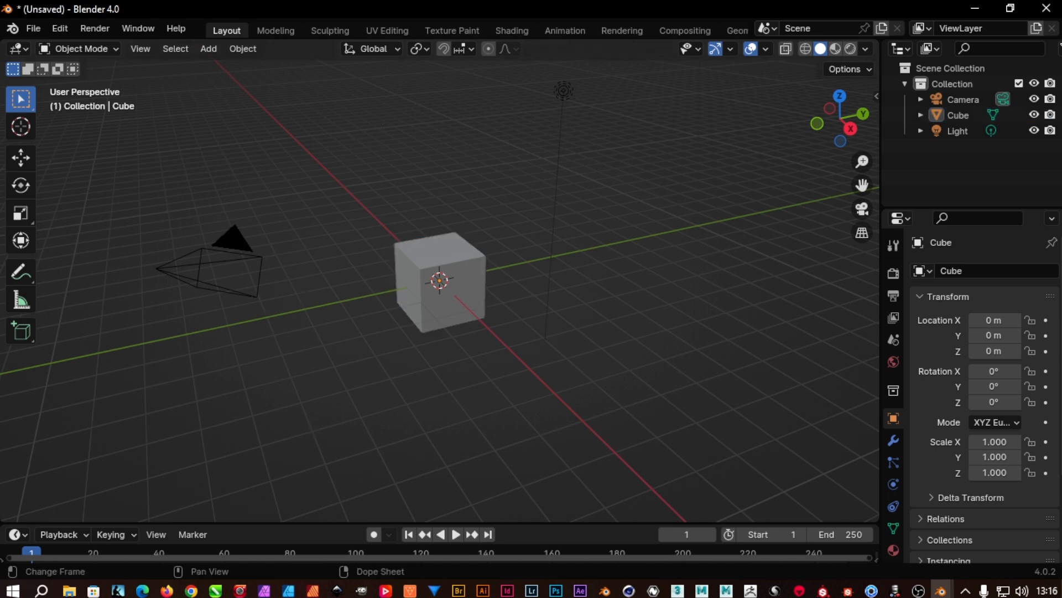
mouse_move(942, 590)
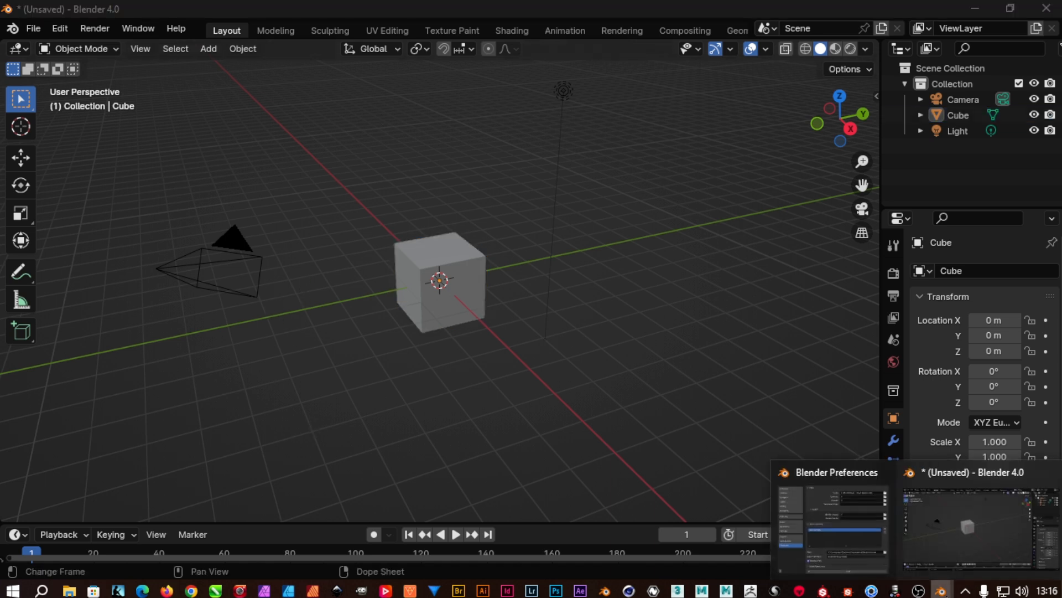
left_click(835, 475)
left_click(422, 115)
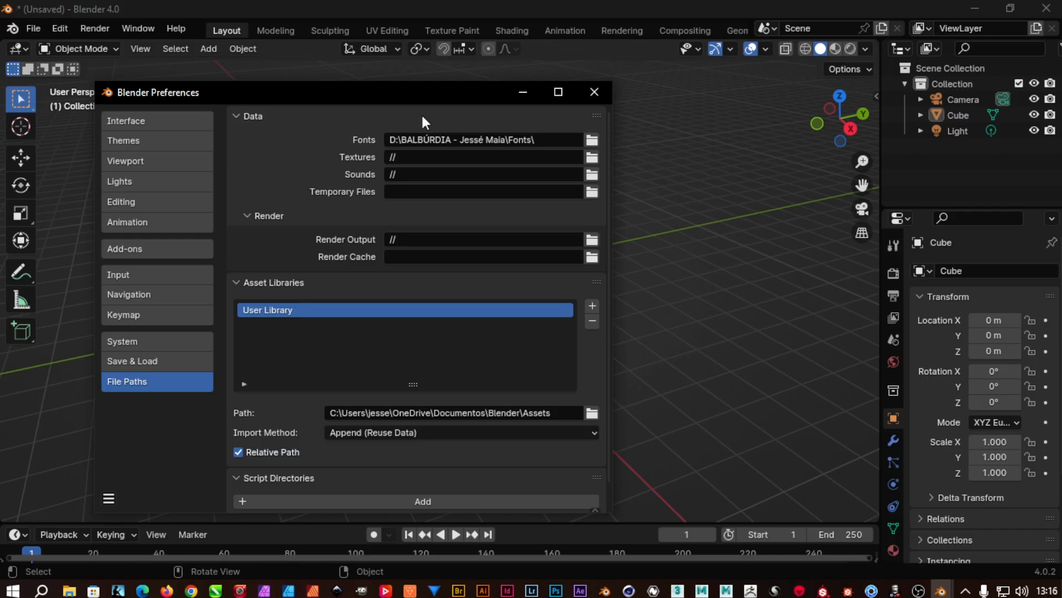
Step: Check the preference-saving options, close the preferences and quit the program
left_click(109, 497)
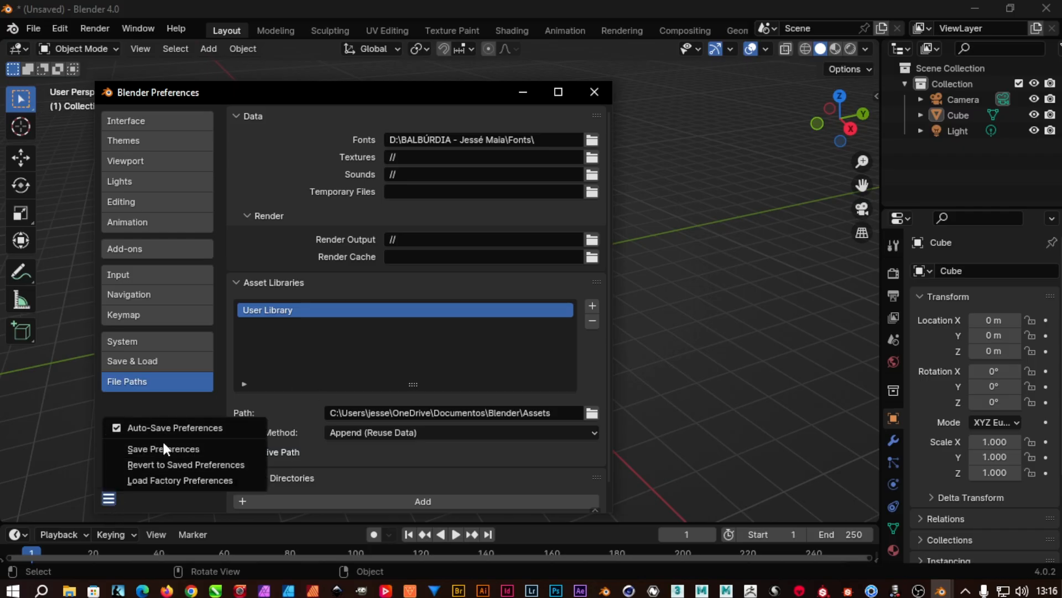
left_click(595, 93)
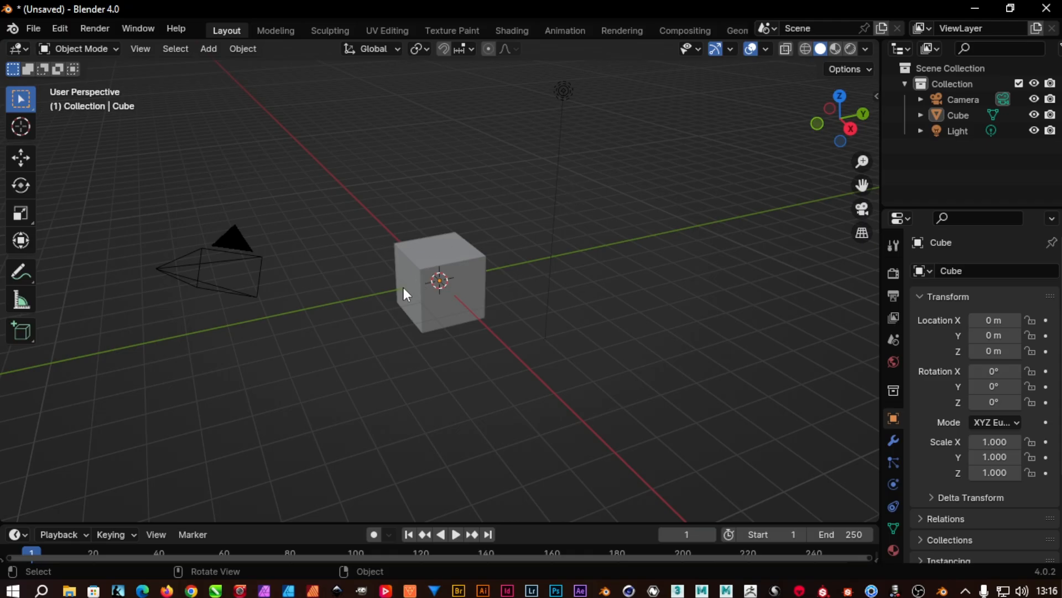
left_click(1046, 8)
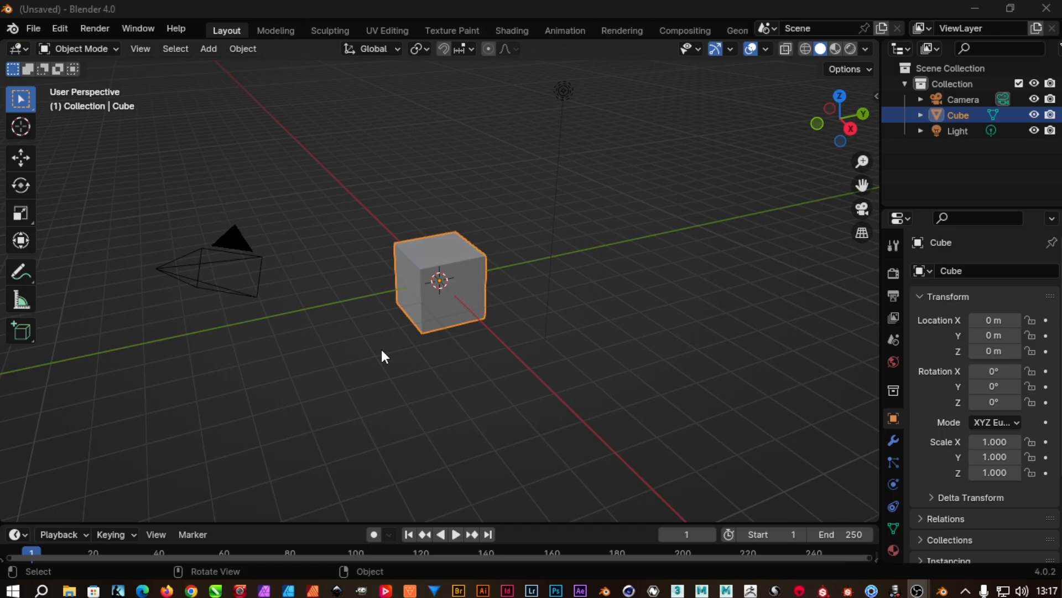
Step: Delete all default objects from the scene: the camera, cube and light
left_click(383, 352)
key("a")
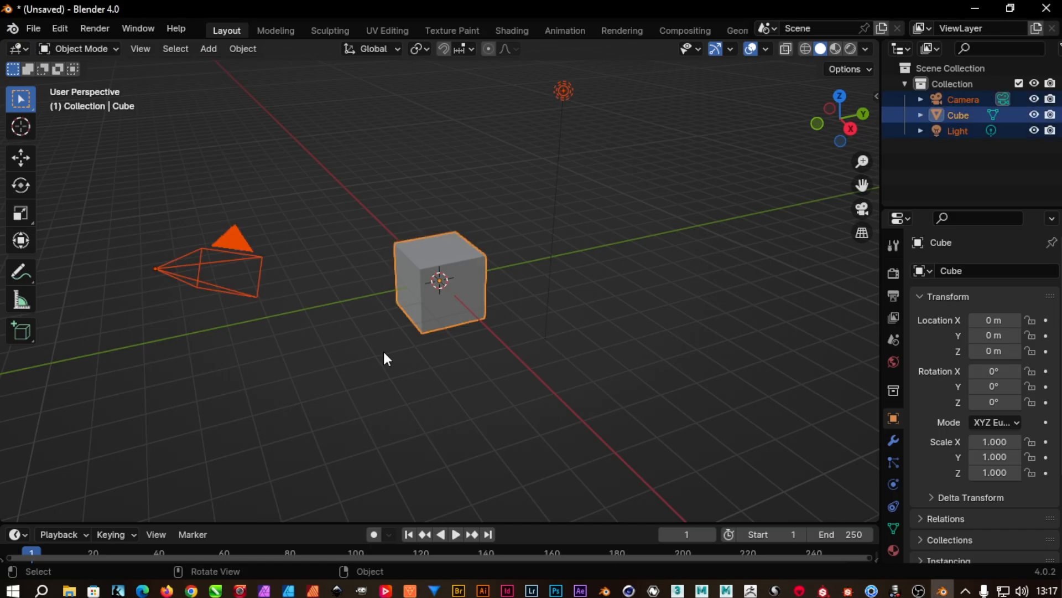
key("Delete")
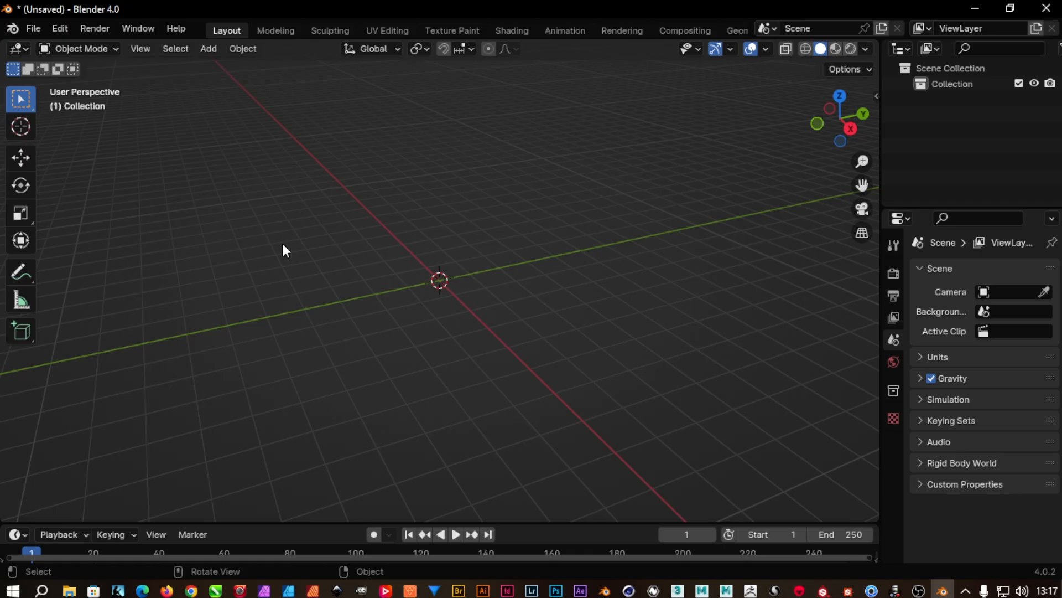
Step: Add a Text object at the scene origin
key("shift+a")
type("tex")
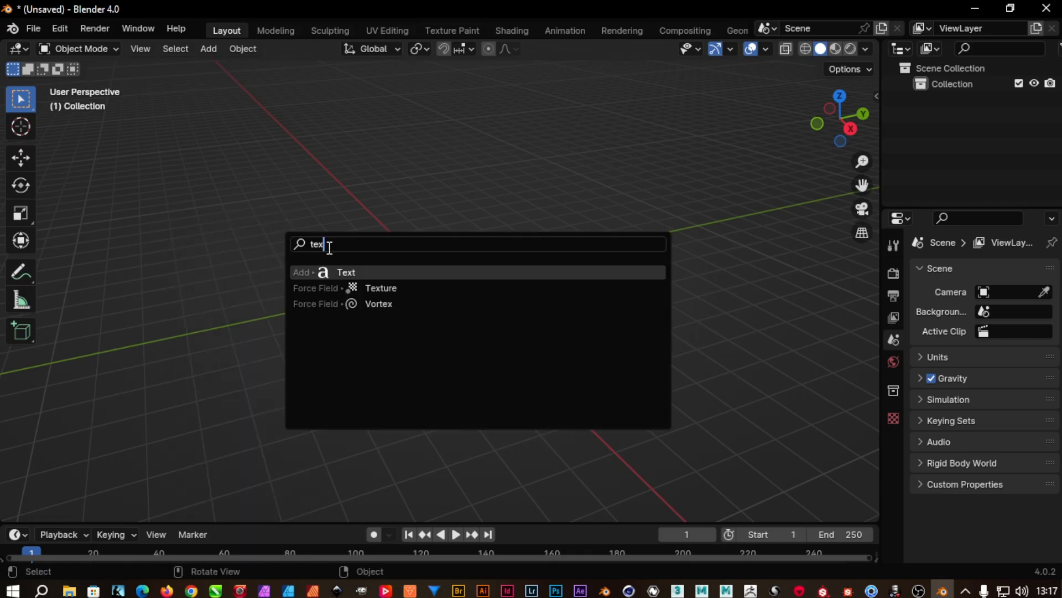
left_click(380, 271)
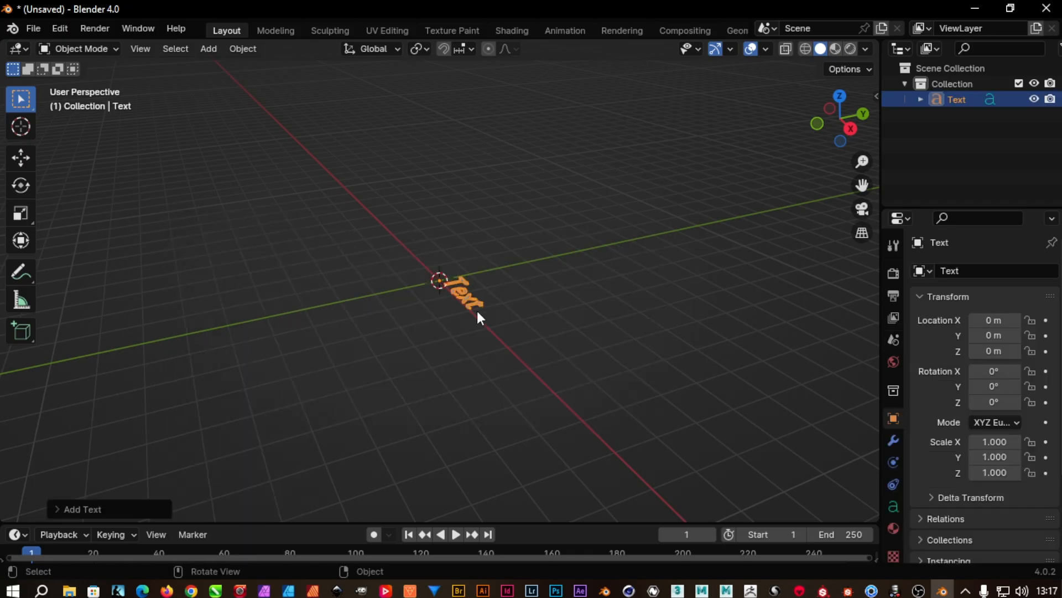
Step: Replace the text object's default wording with "OLHA!" and return to Object Mode
scroll(478, 314, "up", 4)
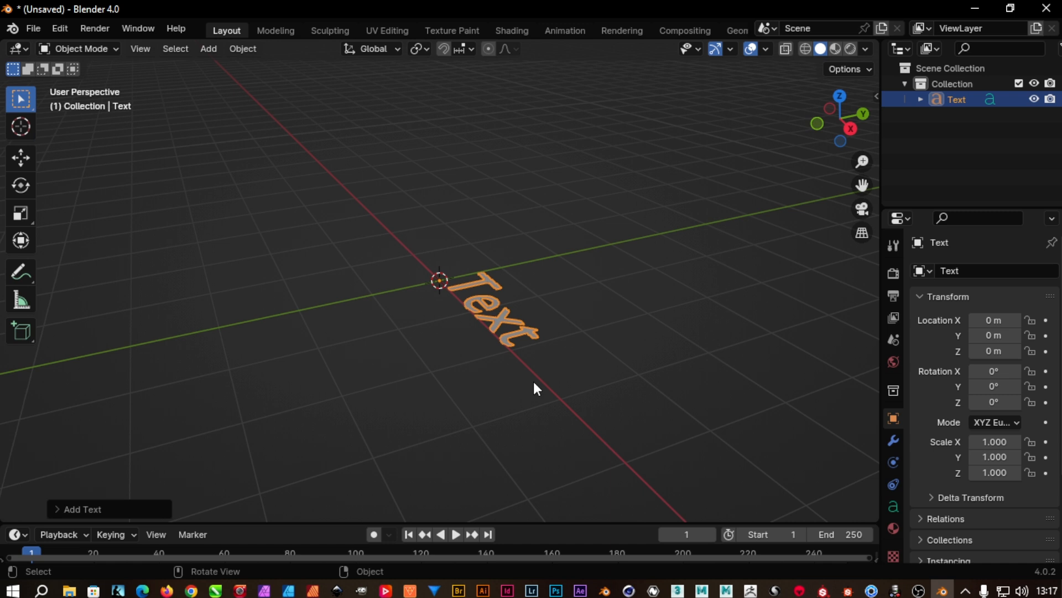
key("Tab")
key("shift")
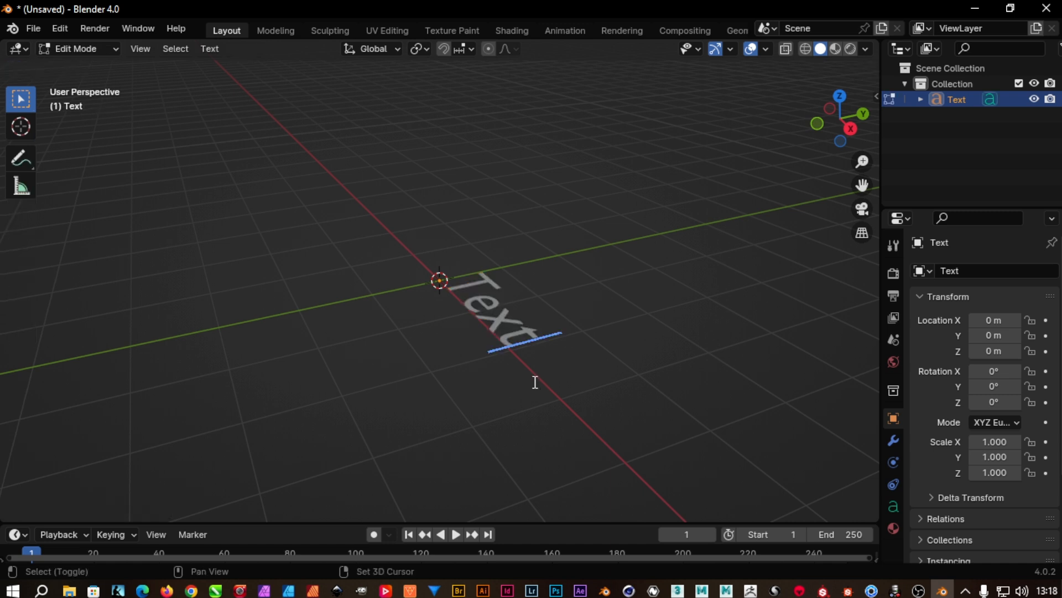
key("shift+Home")
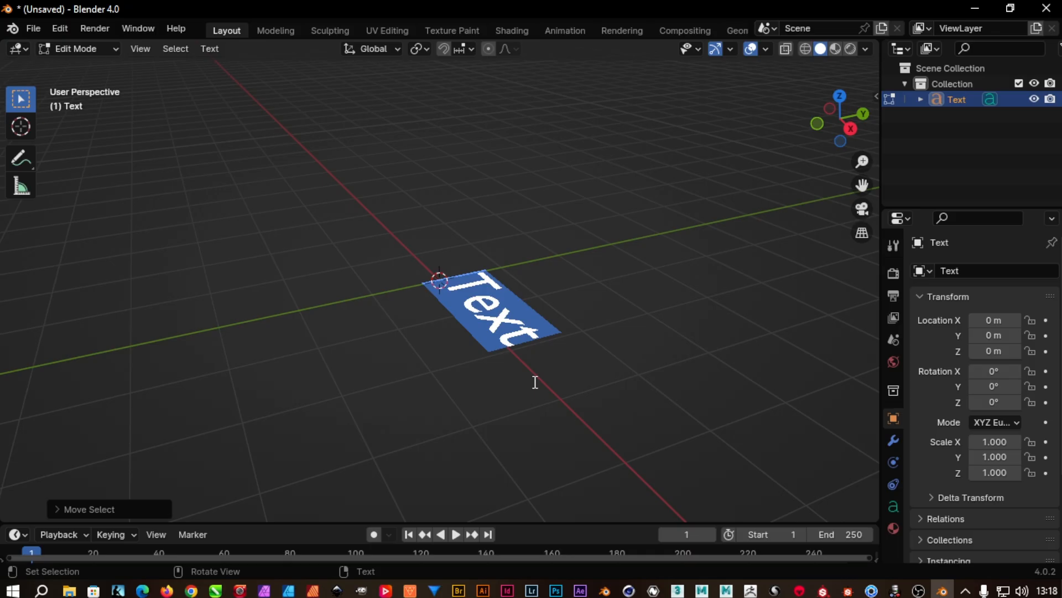
type("OLHA!")
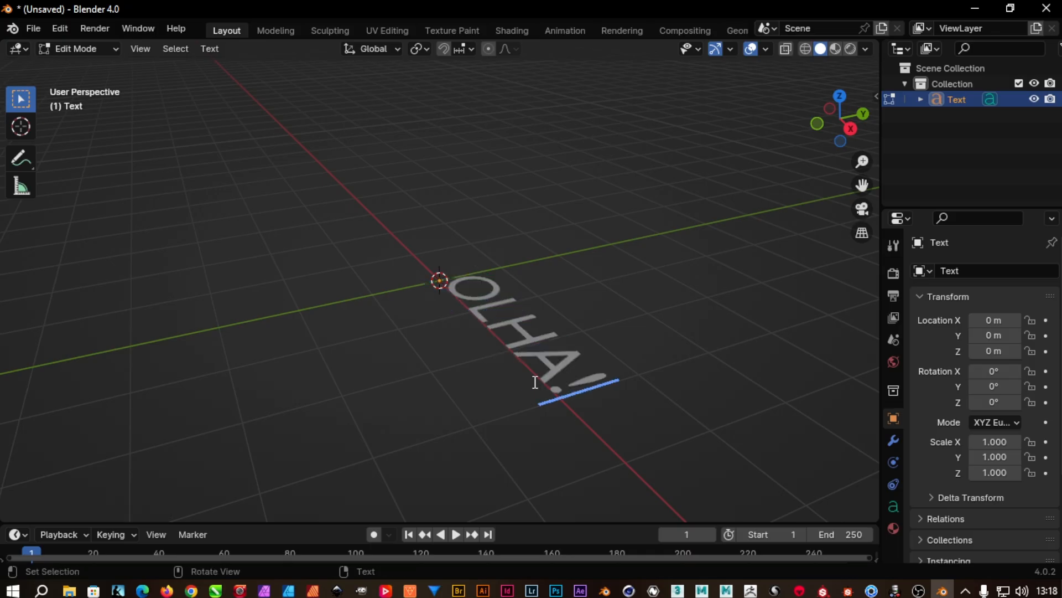
key("Tab")
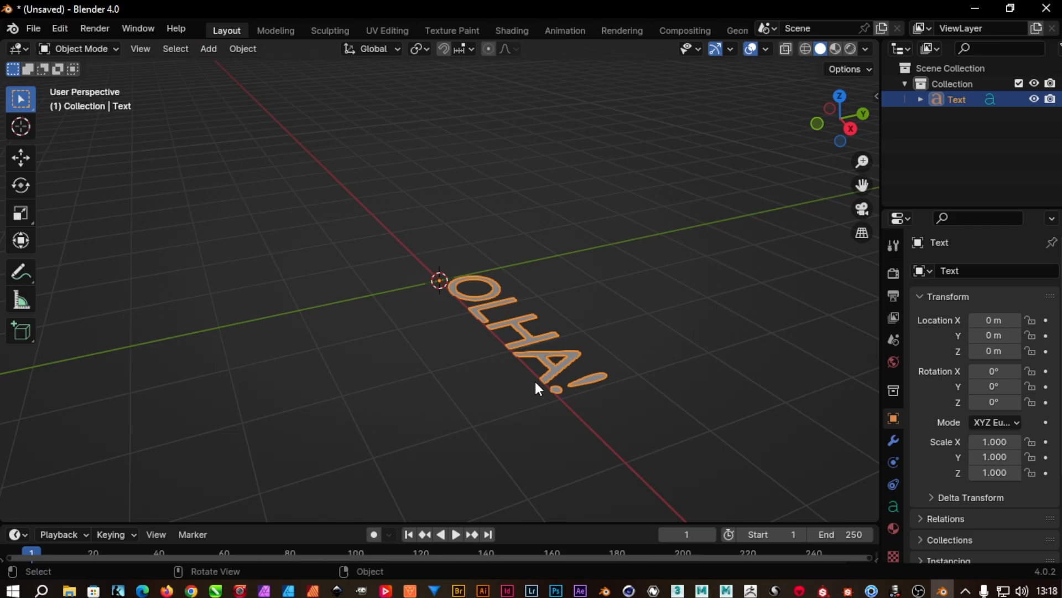
Step: Rotate the text 90° about the X axis and 90° about the Z axis
type("rx90")
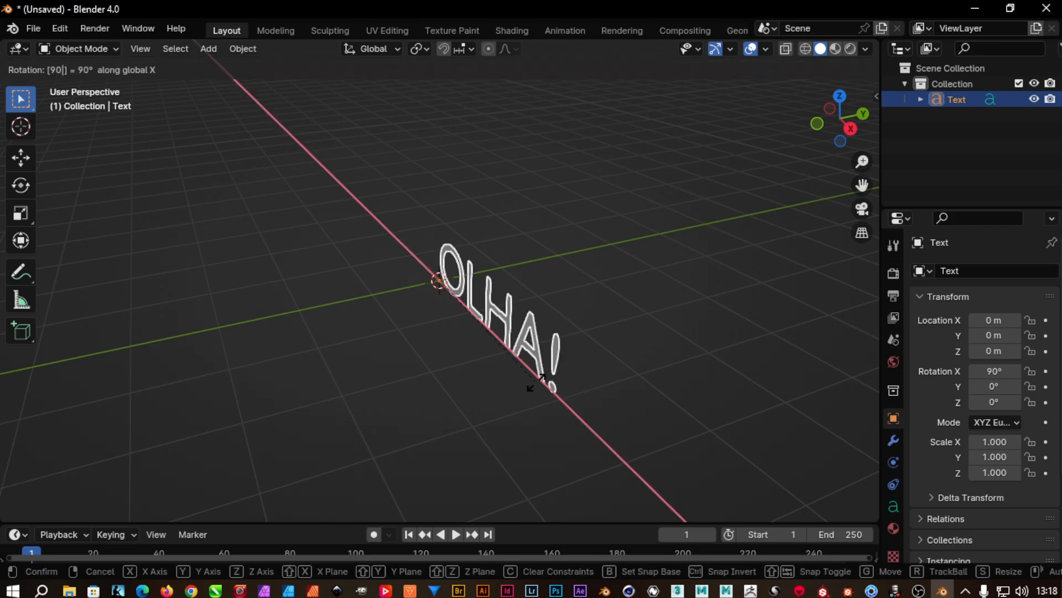
key("Return")
type("r")
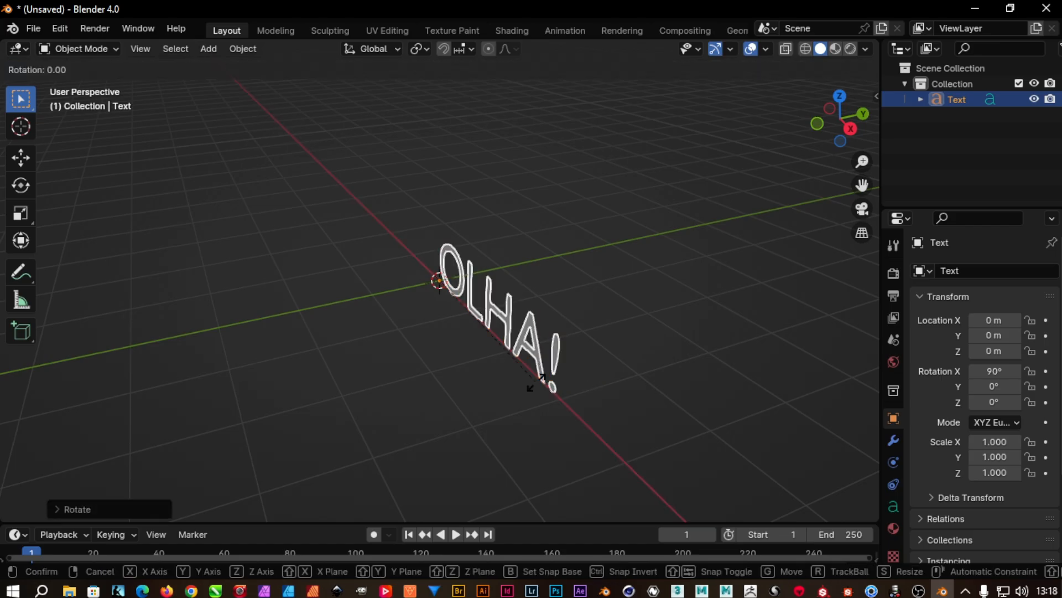
type("z90")
key("Return")
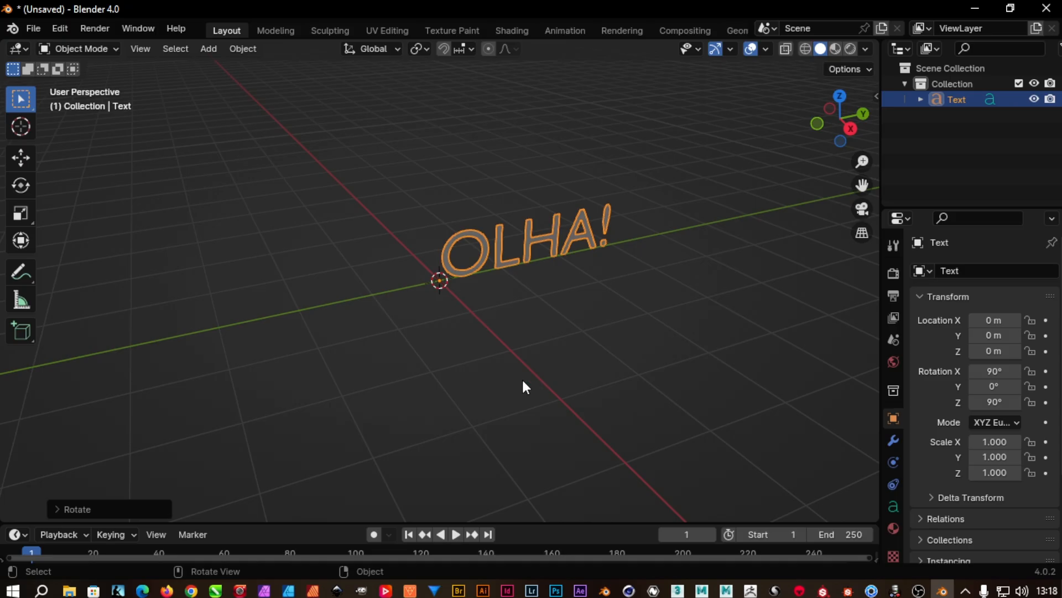
Step: Set the text's horizontal paragraph alignment to Center
left_click(892, 506)
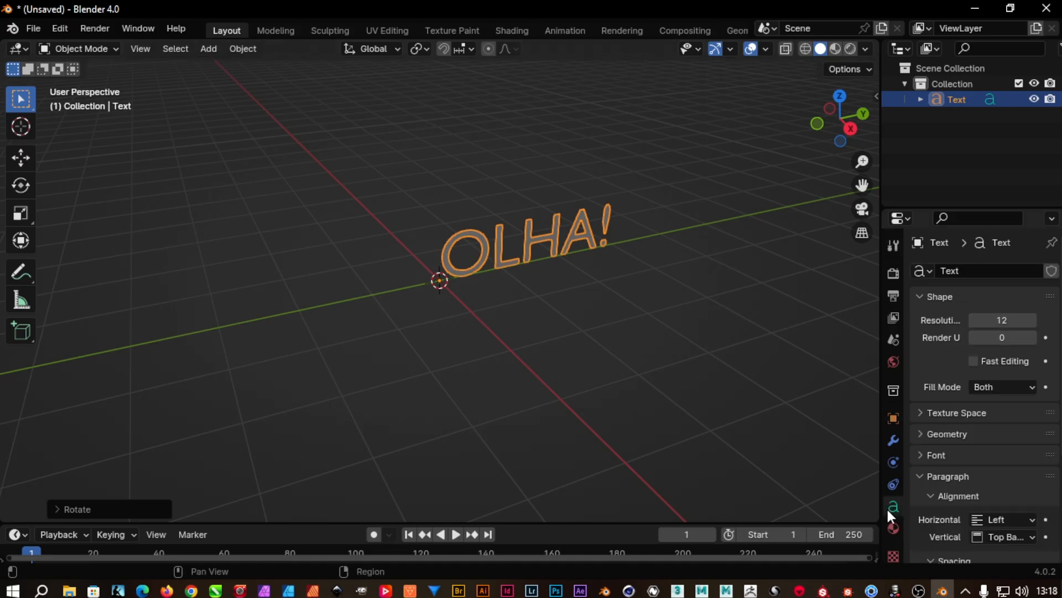
left_click(1025, 518)
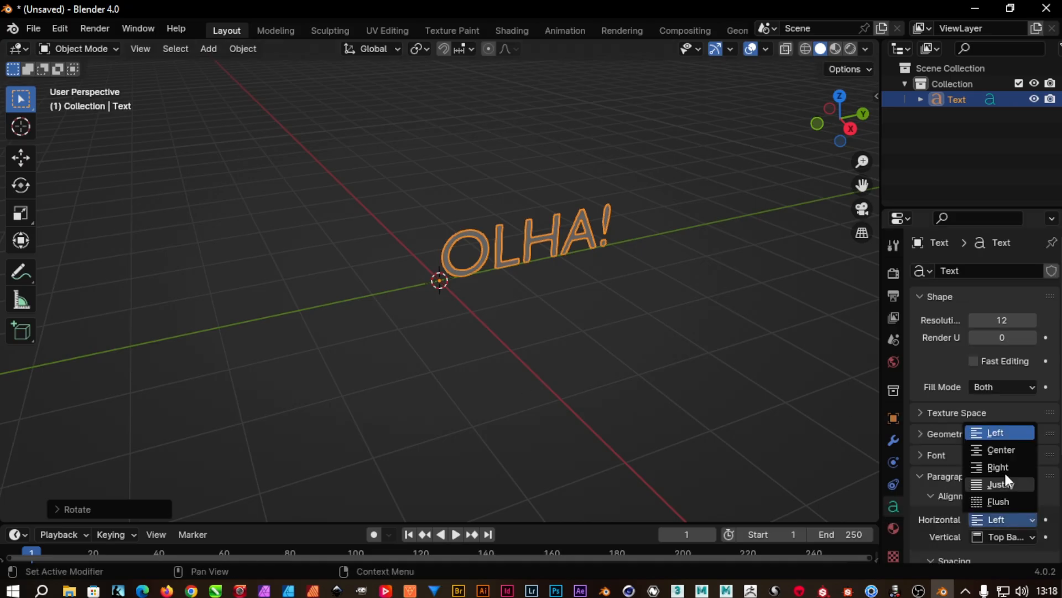
left_click(1011, 450)
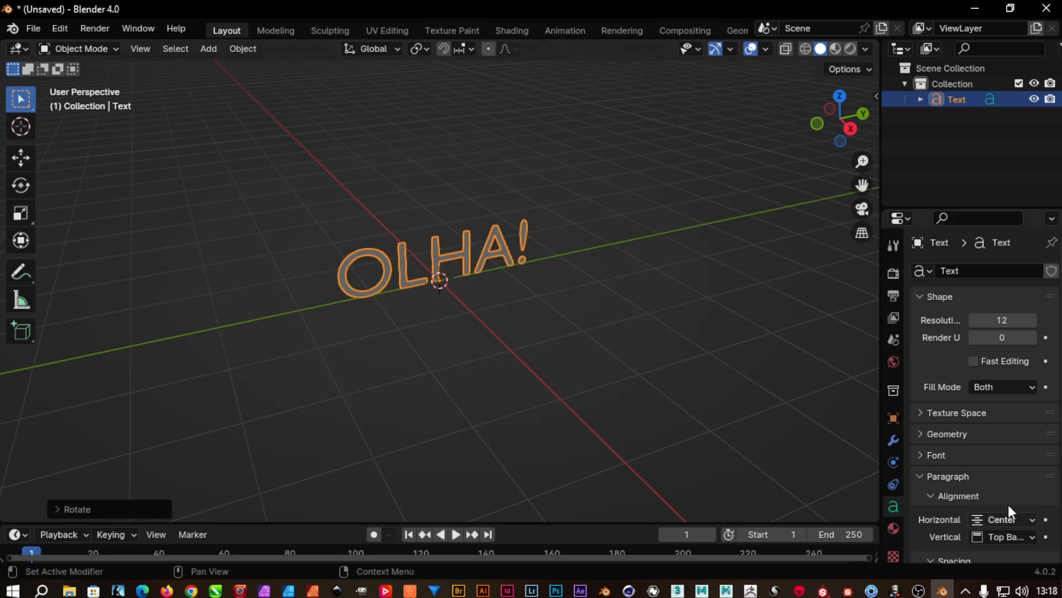
Step: Load Globotipo Rounded Black (Globo Rd Bk.ttf) from the Fonts folder as the text's Regular font
scroll(960, 478, "down", 6)
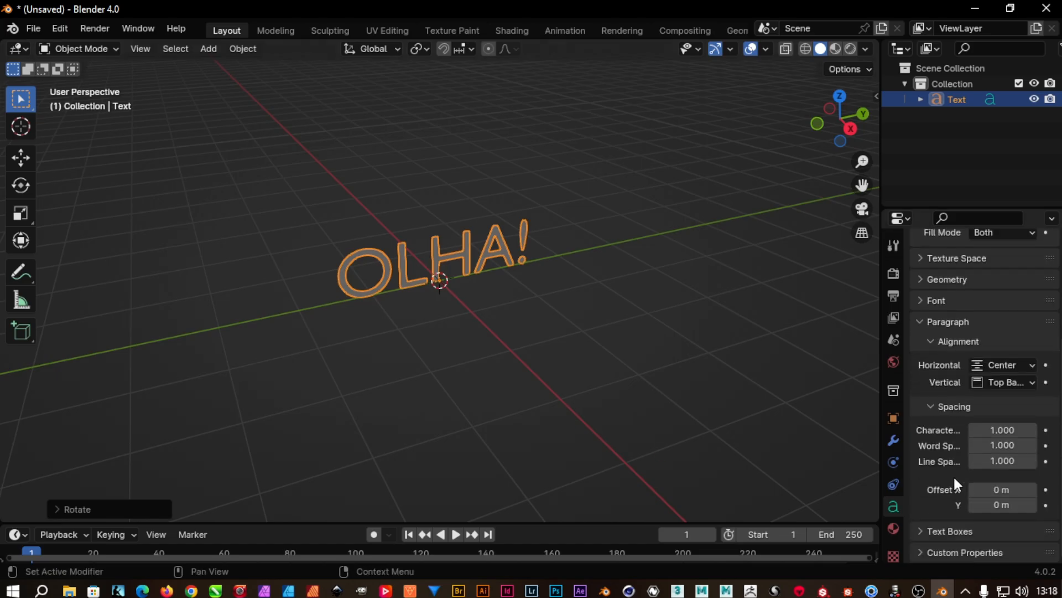
scroll(954, 479, "up", 5)
left_click(922, 424)
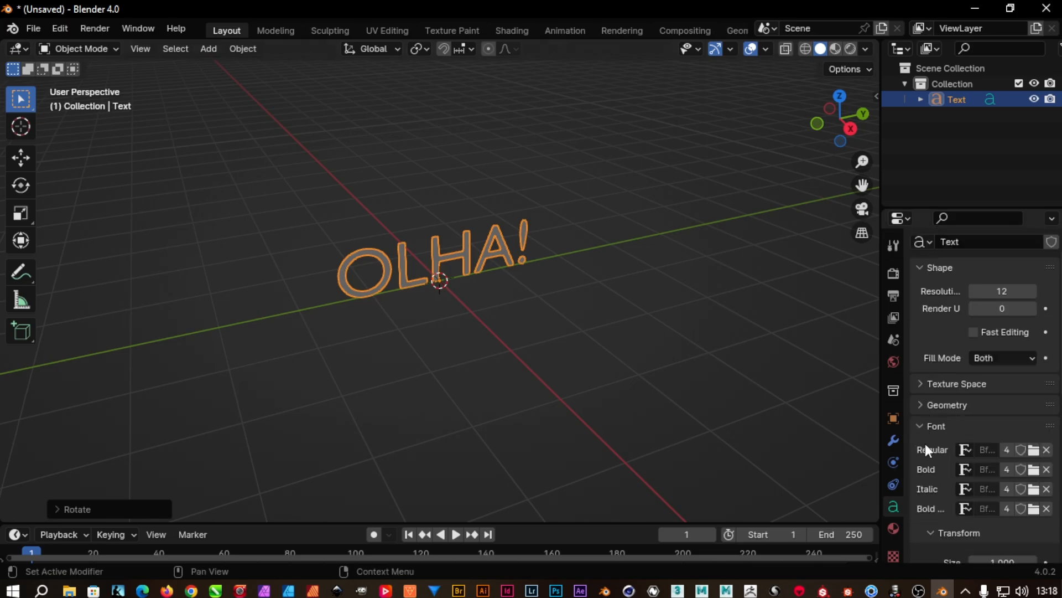
left_click(1034, 449)
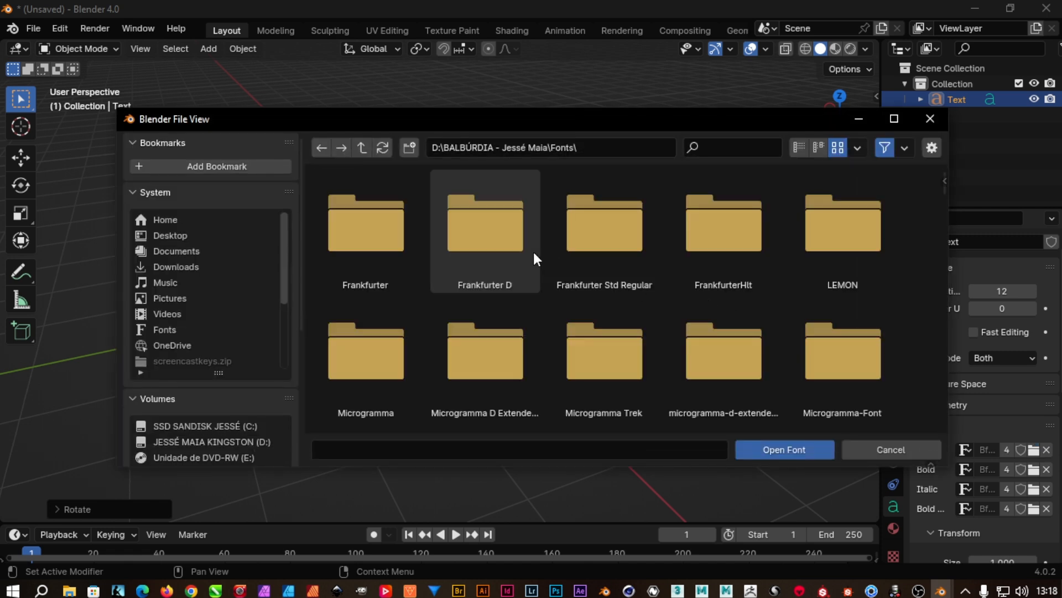
scroll(533, 251, "down", 5)
scroll(534, 253, "down", 10)
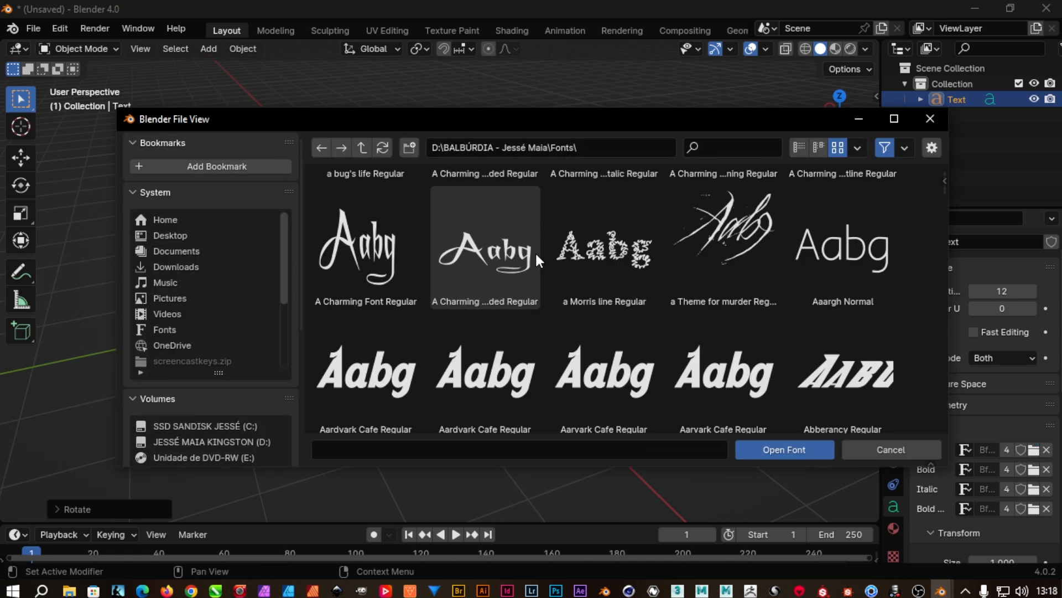
scroll(540, 260, "down", 8)
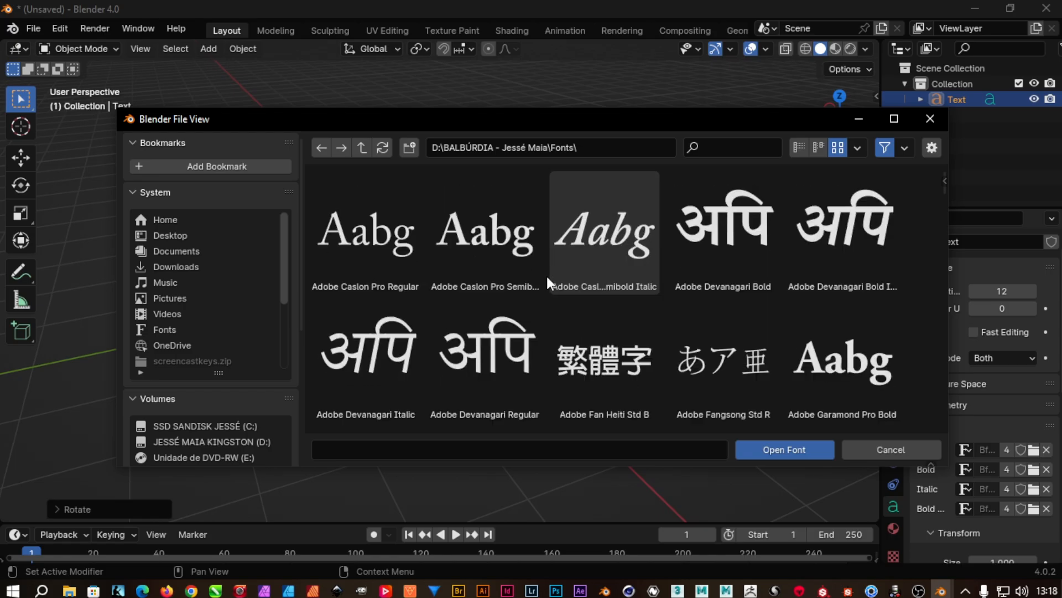
scroll(548, 277, "down", 10)
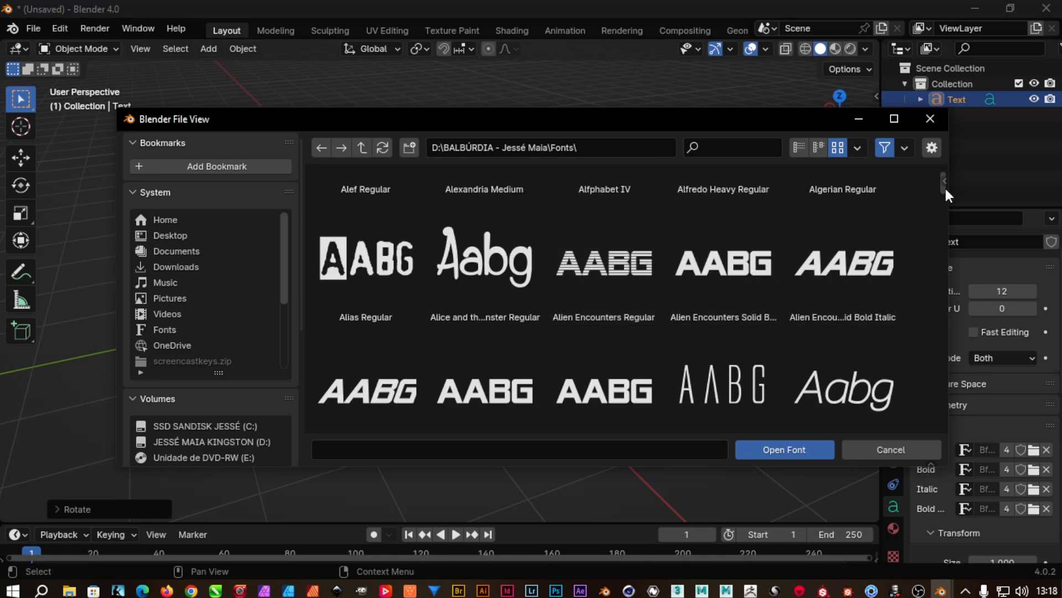
left_click_drag(944, 186, 927, 270)
scroll(858, 313, "down", 12)
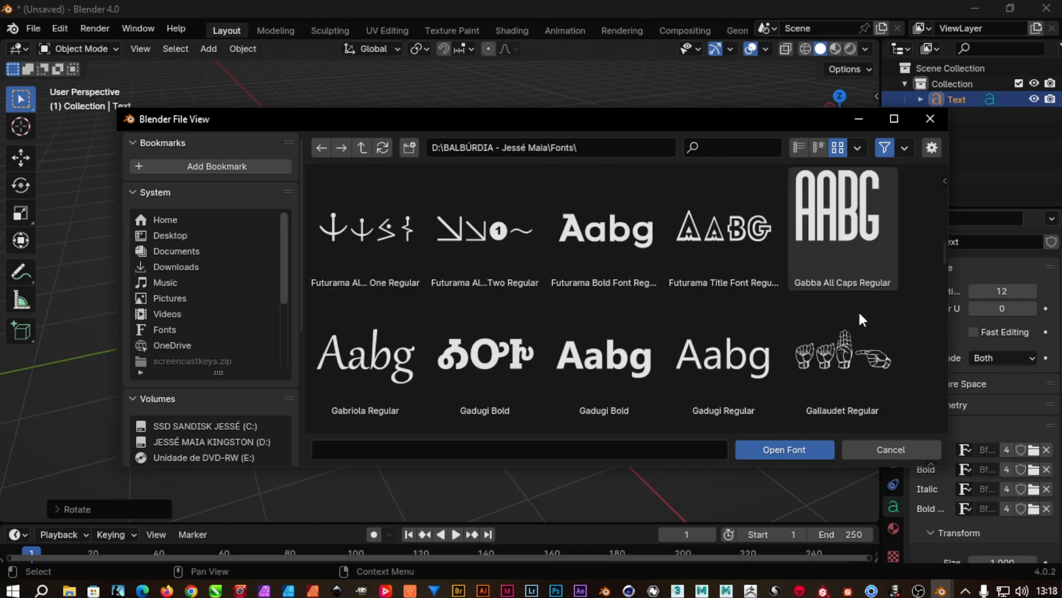
scroll(859, 312, "down", 10)
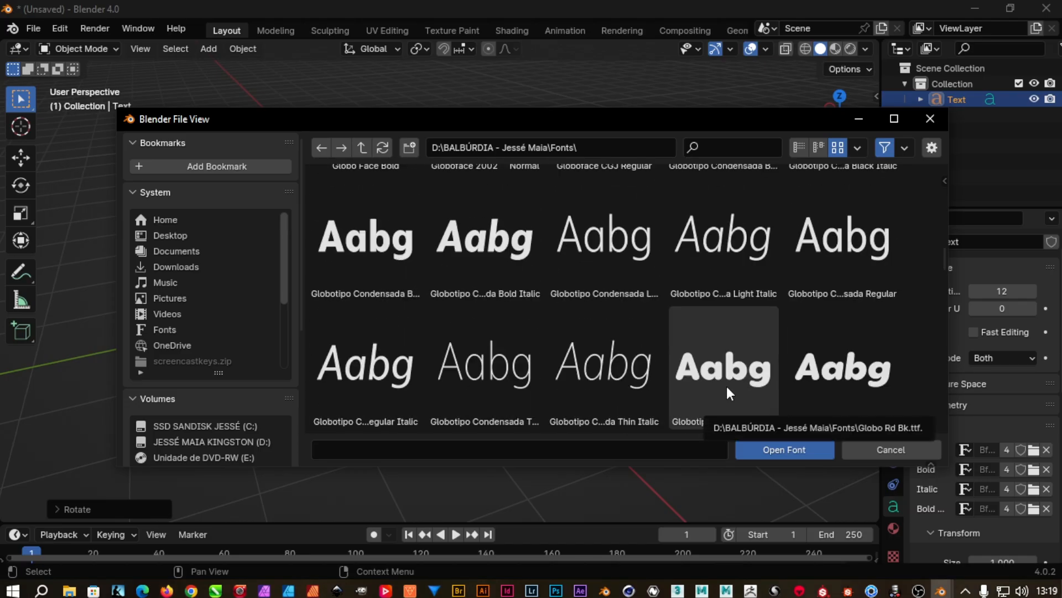
left_click(726, 394)
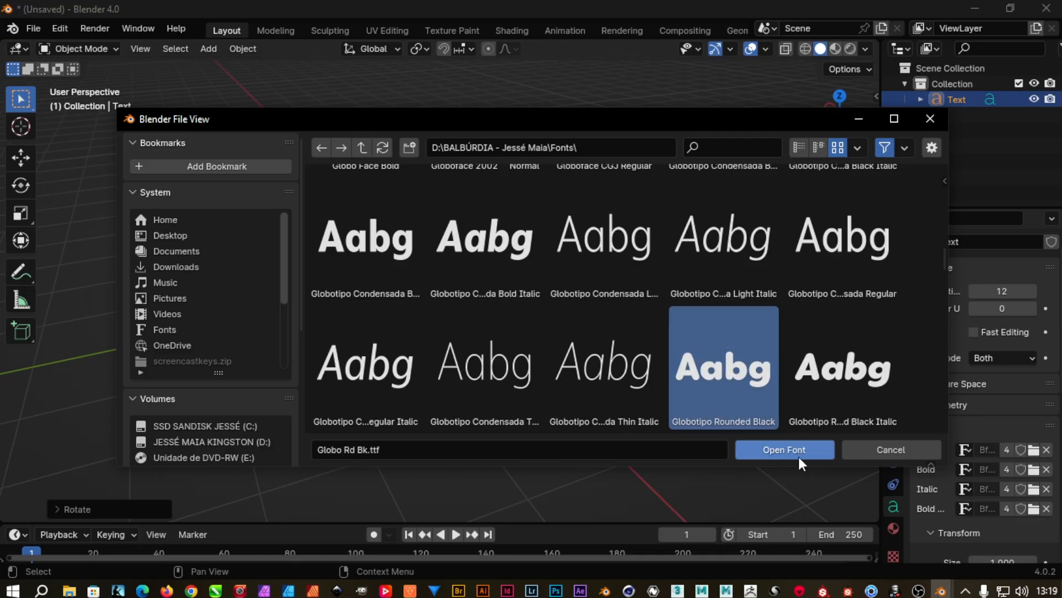
left_click(788, 452)
Step: Extrude the text geometry by 0.16 m and reduce the extrusion to 0.15 m
scroll(498, 354, "up", 5)
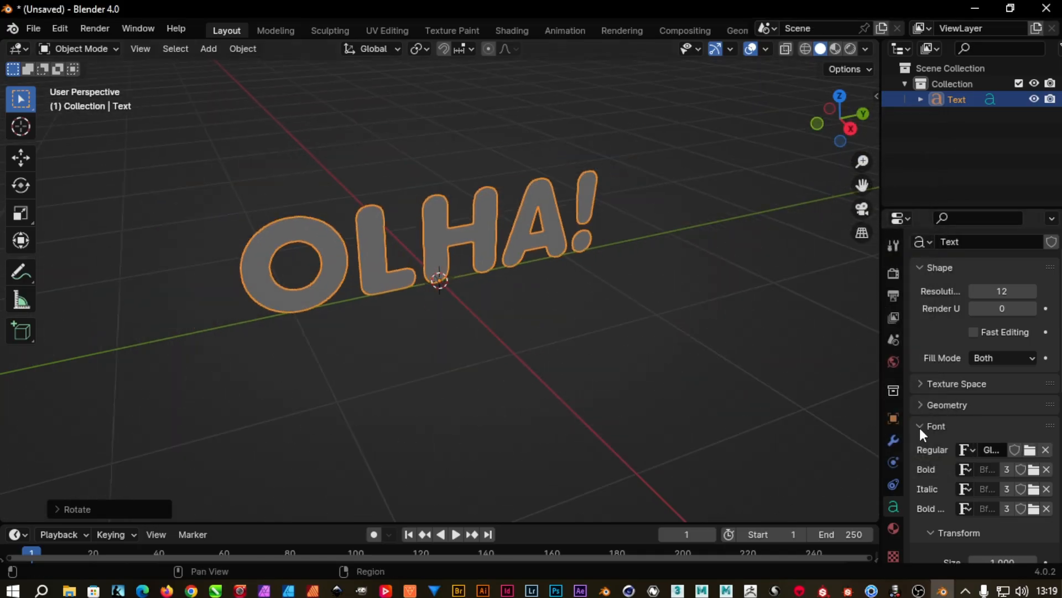
left_click(920, 408)
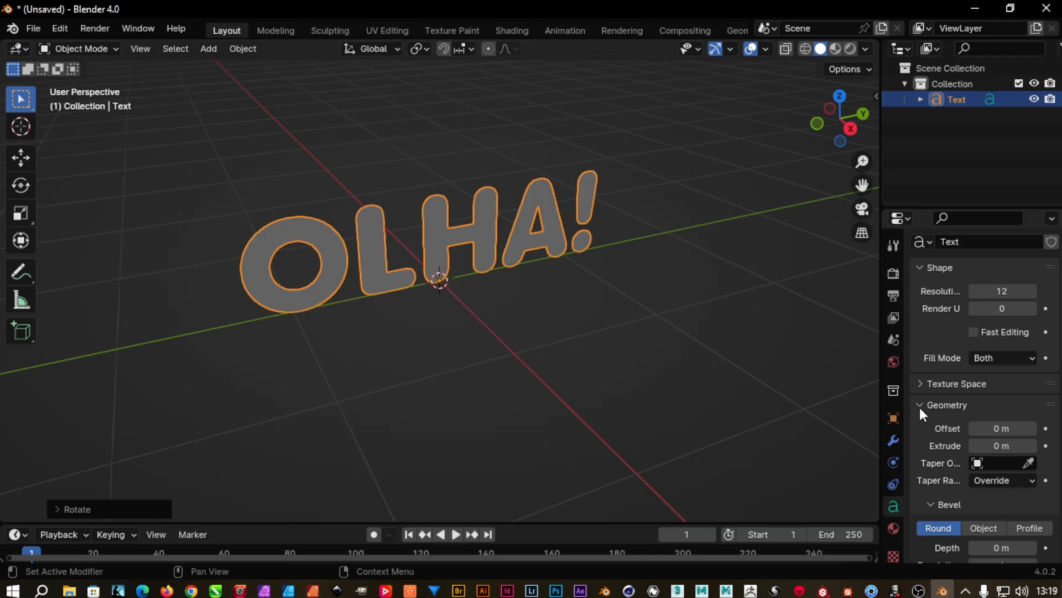
left_click(1002, 445)
type("0.16")
key("Return")
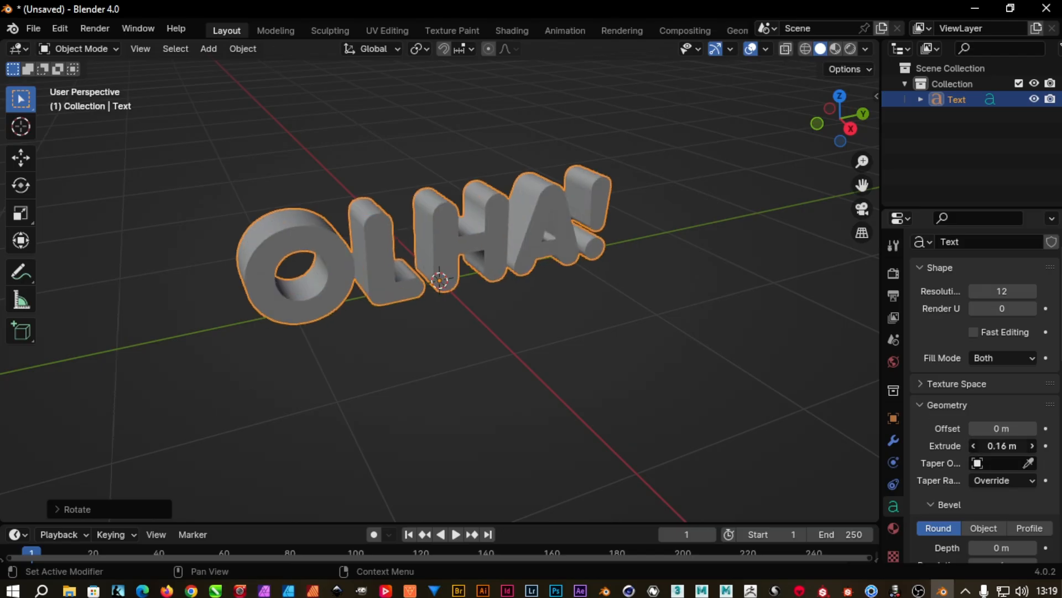
left_click(1004, 447)
type("0.15")
key("Return")
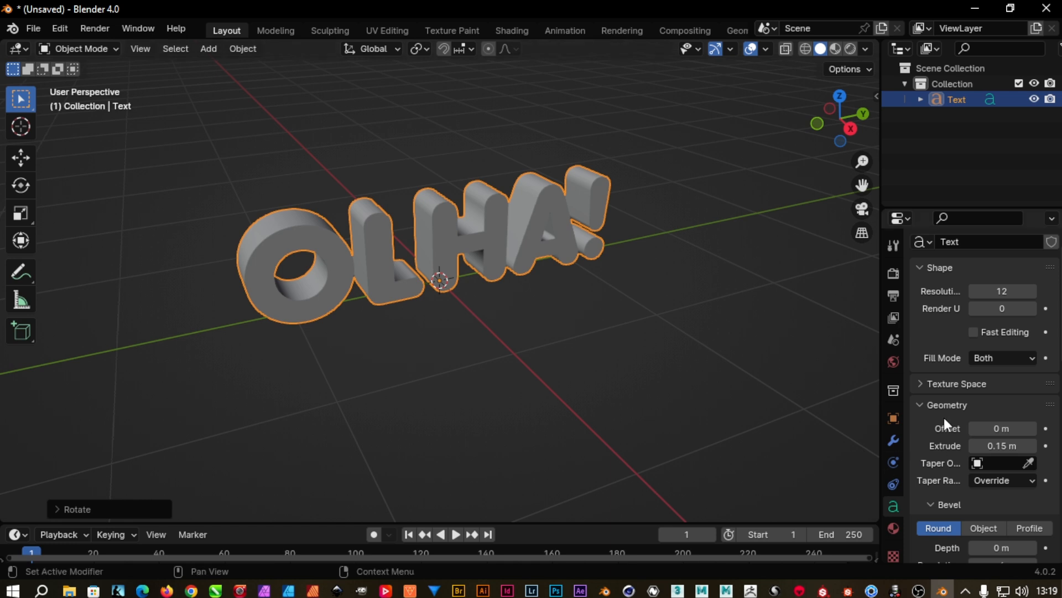
Step: Give the 3D text a round bevel with a depth of 0.02 m
scroll(944, 417, "down", 5)
left_click(1011, 424)
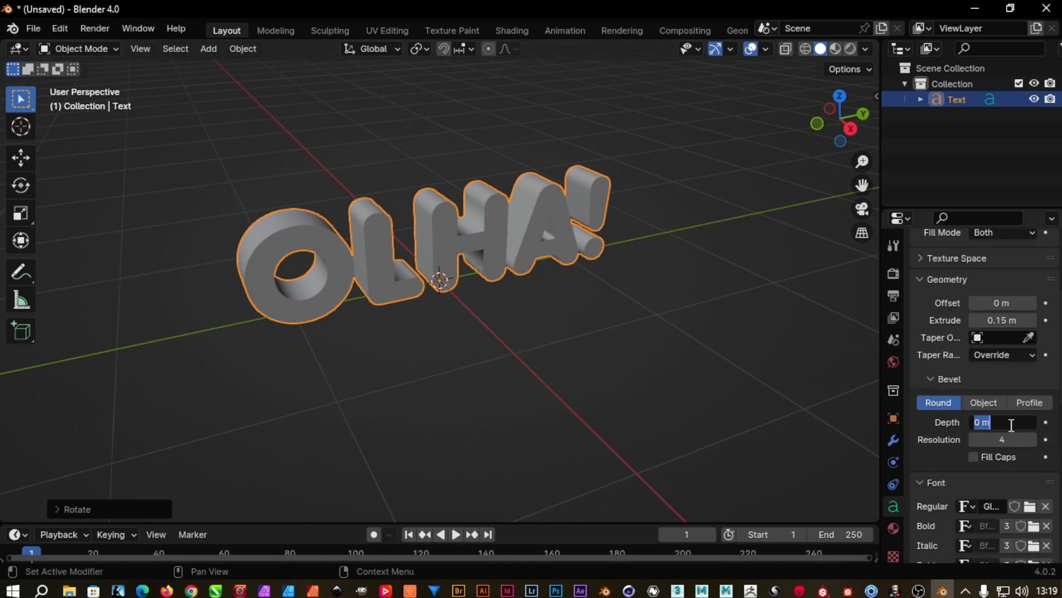
type("0.02")
key("Return")
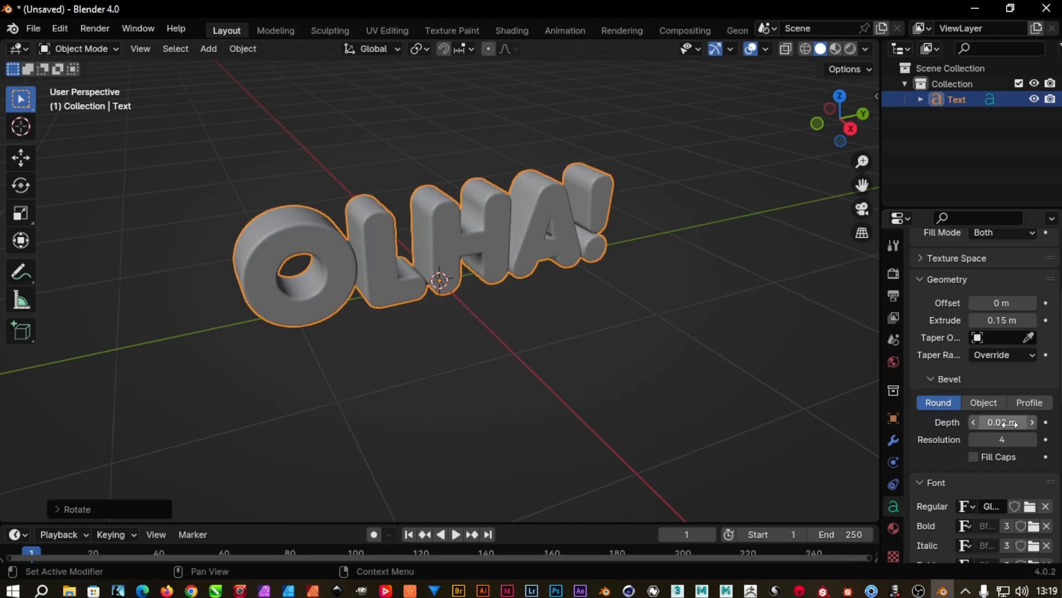
mouse_move(508, 344)
middle_mouse_down()
mouse_move(430, 284)
mouse_move(438, 276)
mouse_move(471, 295)
mouse_move(503, 334)
middle_mouse_up()
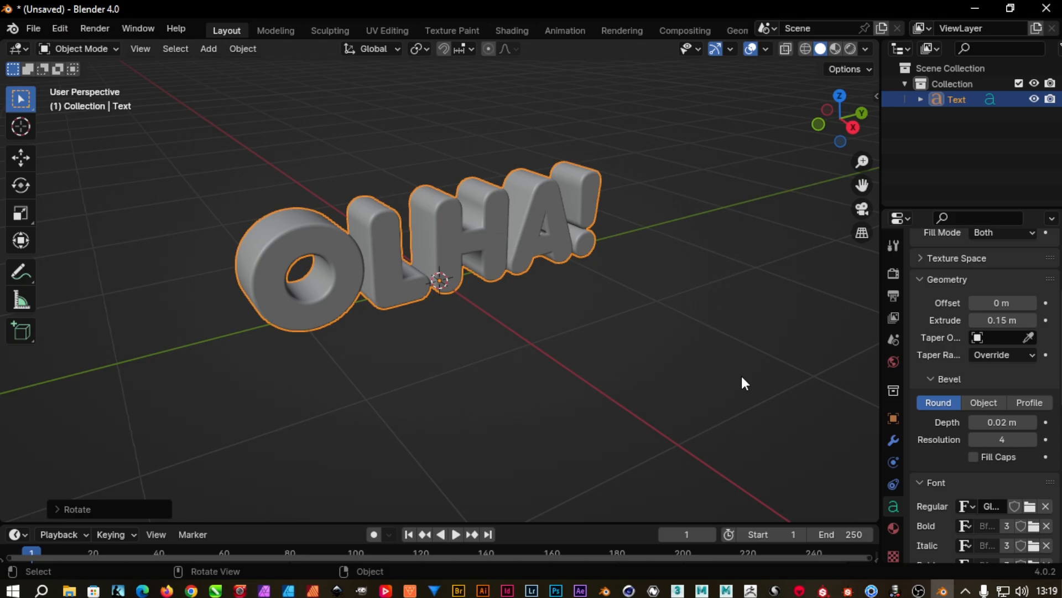
middle_click_drag(555, 361, 673, 351)
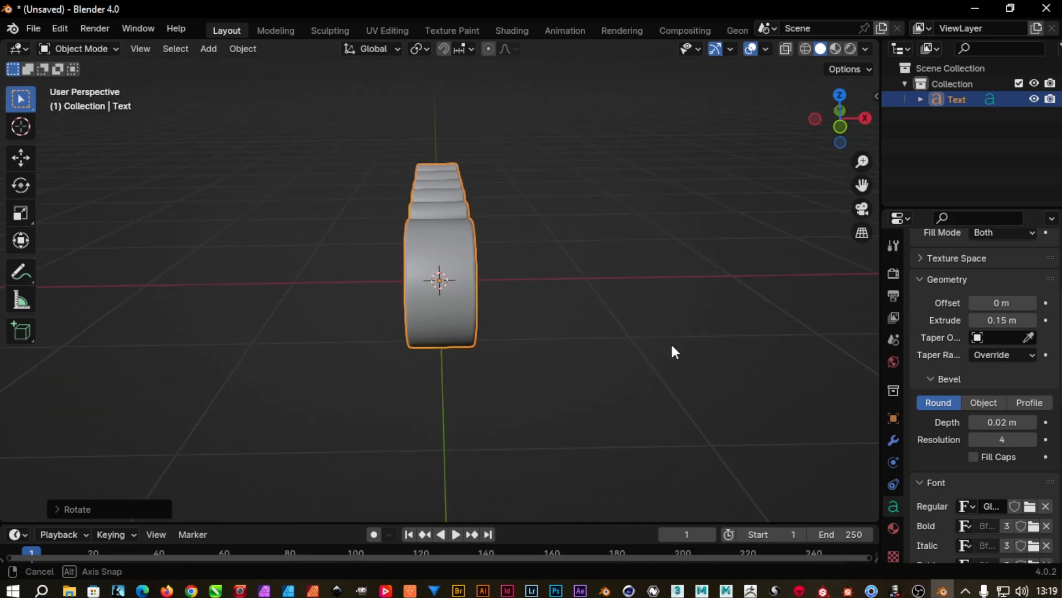
left_click(579, 324)
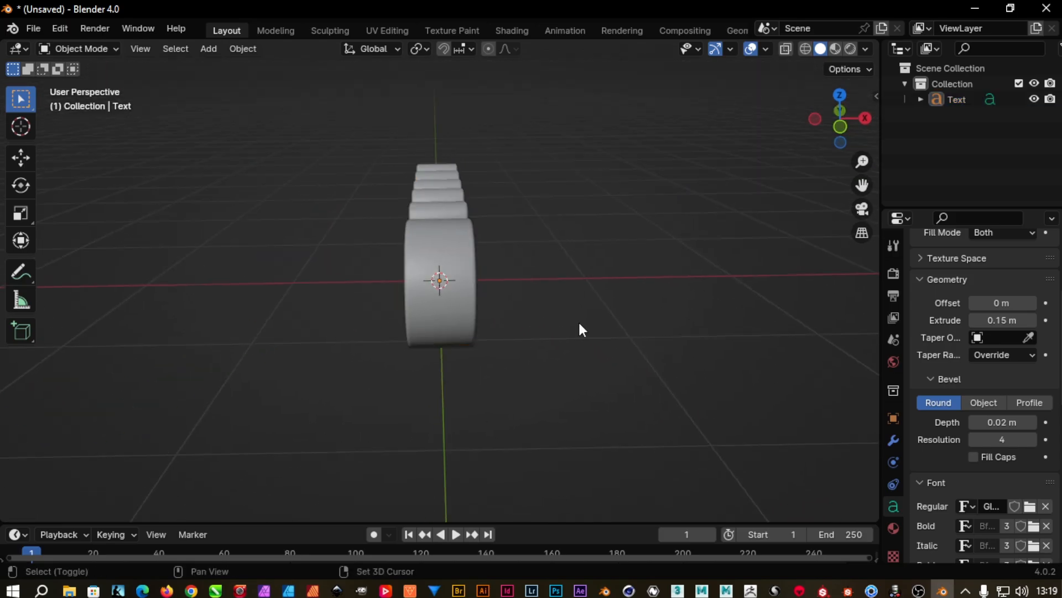
left_click(463, 317)
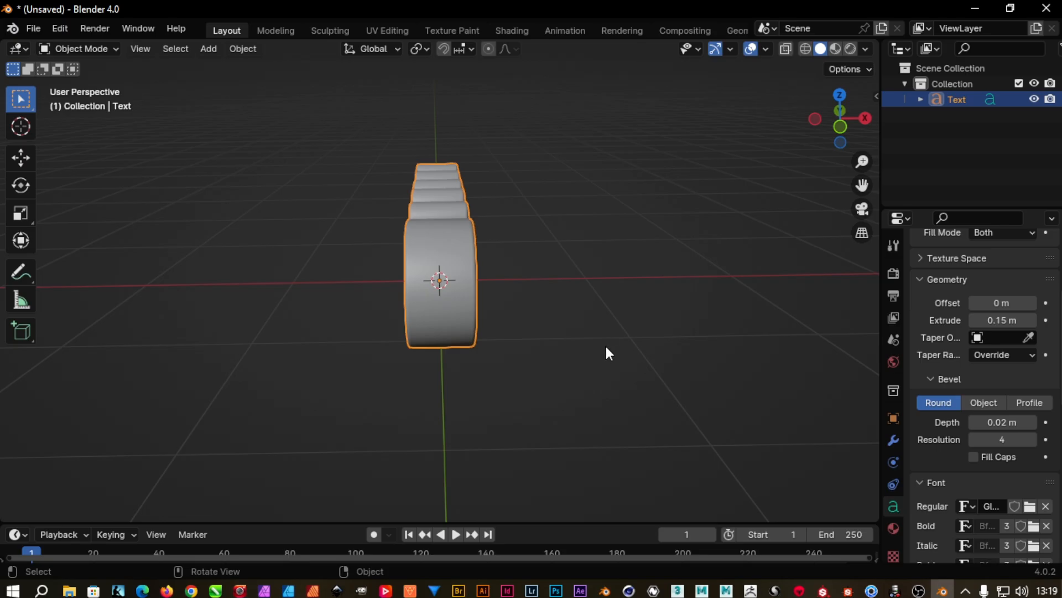
key("shift+d")
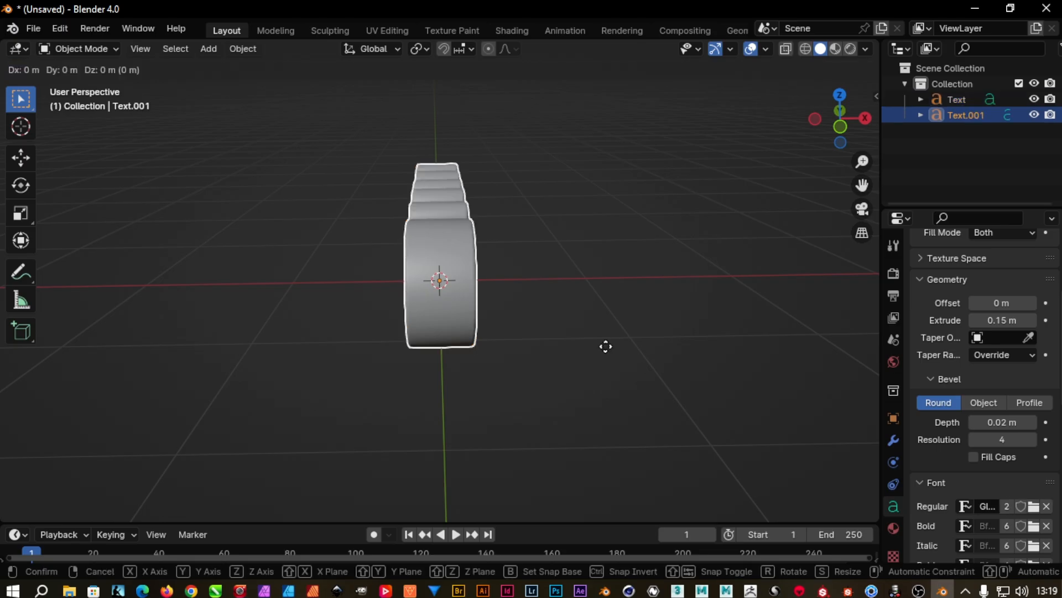
left_click(569, 356)
key("ctrl+z")
key("shift")
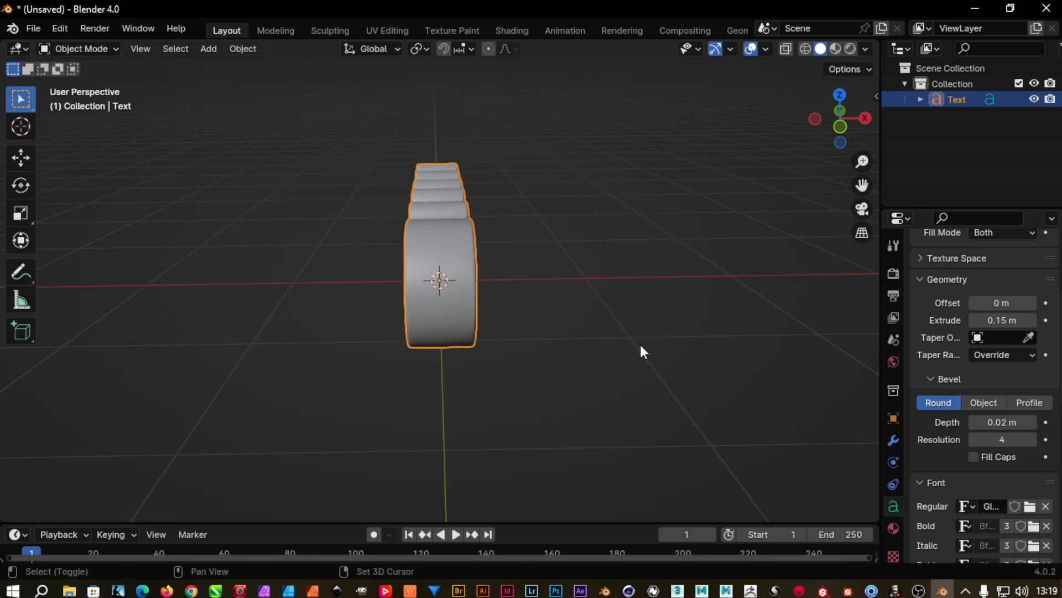
Step: Duplicate the text and shift the copy along the negative X axis so it sits just behind the original
key("shift+d")
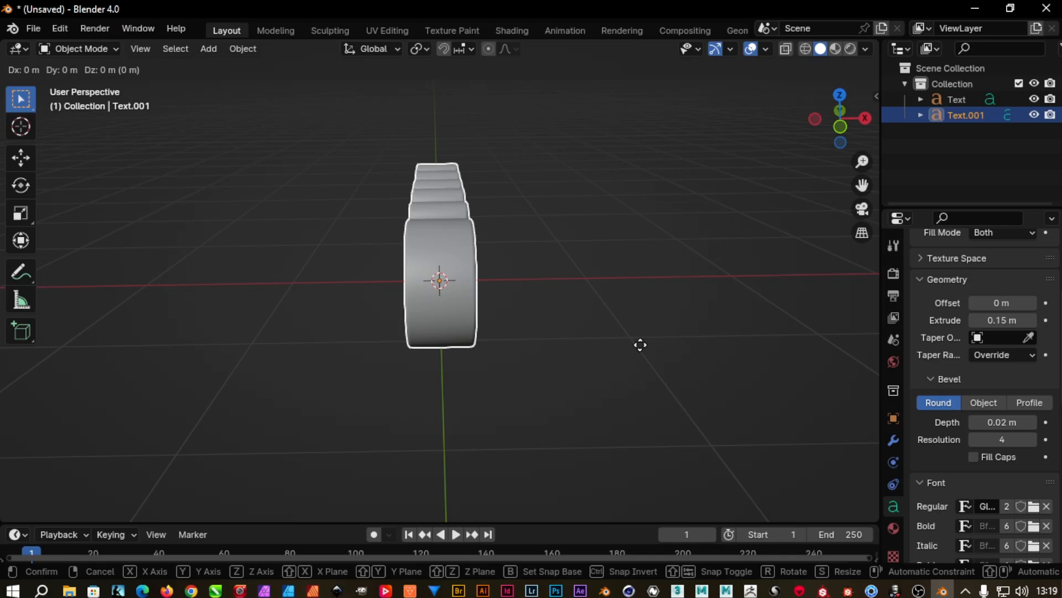
key("x")
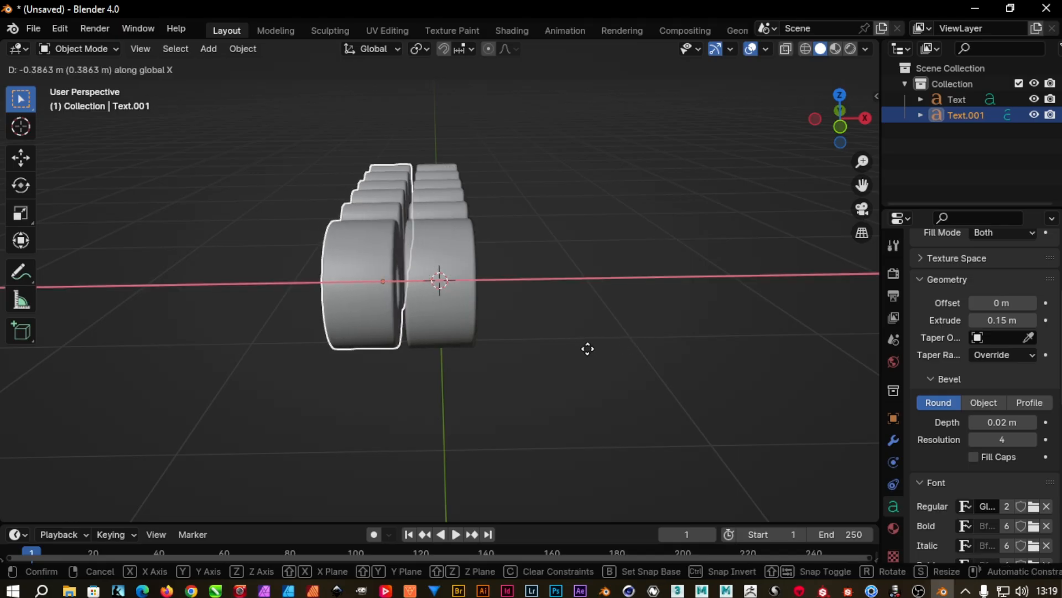
left_click(594, 350)
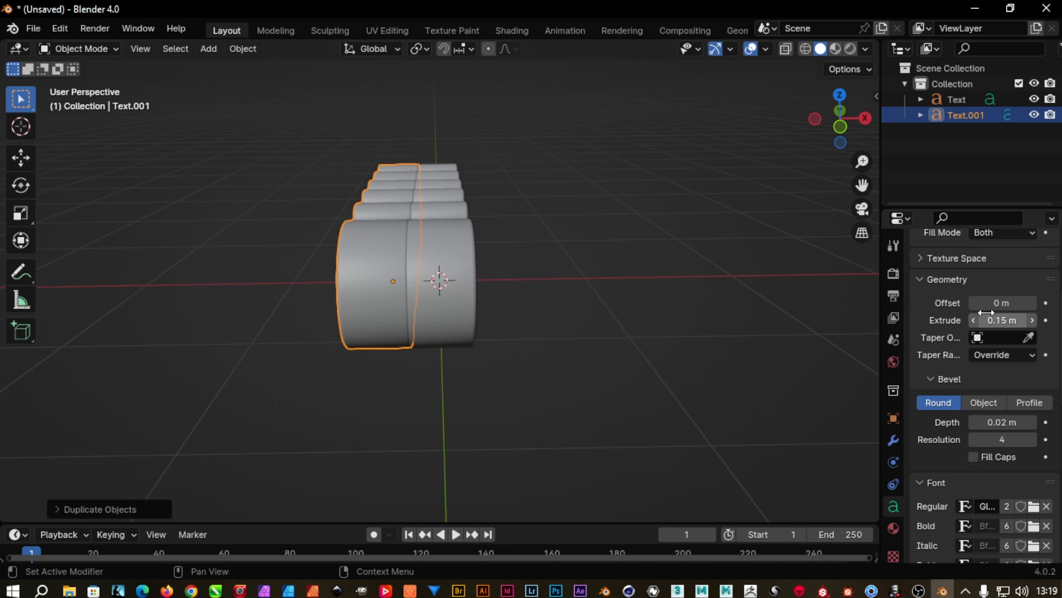
Step: Set the duplicated text's extrusion to 2.5 m
left_click_drag(990, 319, 1041, 320)
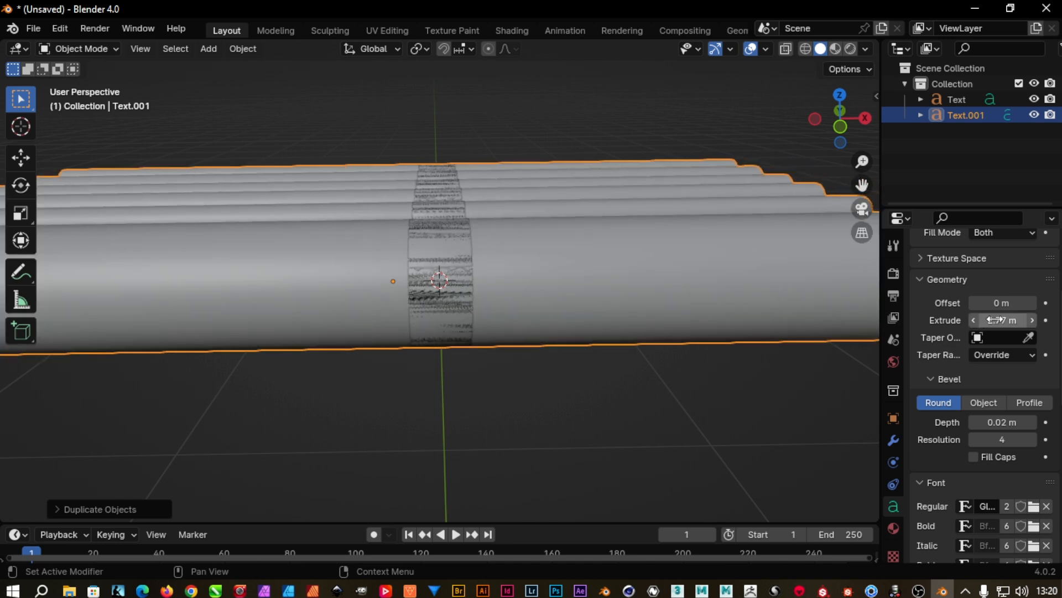
left_click(995, 320)
type("2.5")
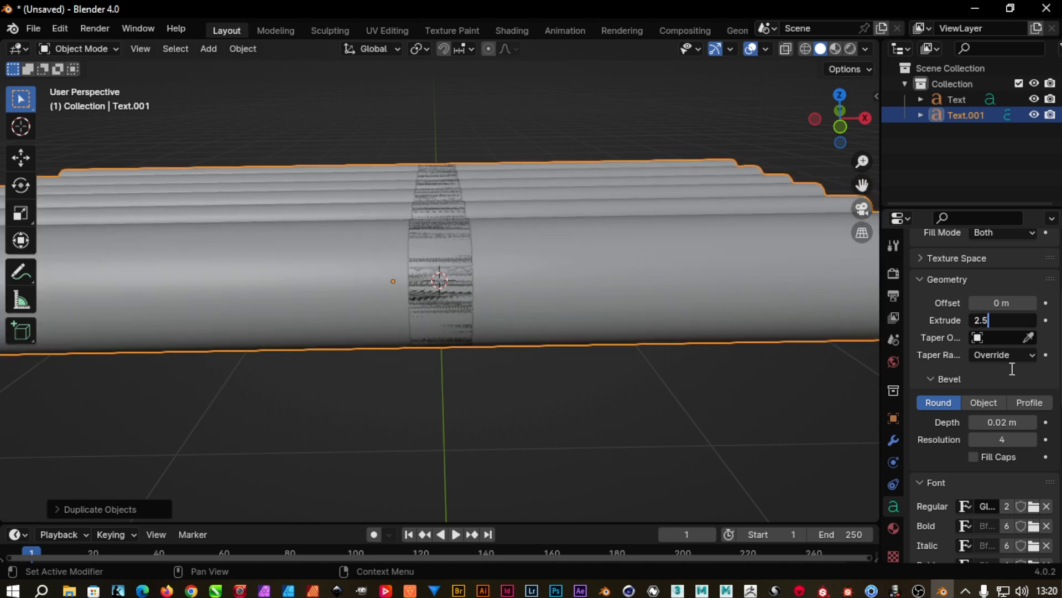
key("Return")
scroll(339, 323, "down", 3)
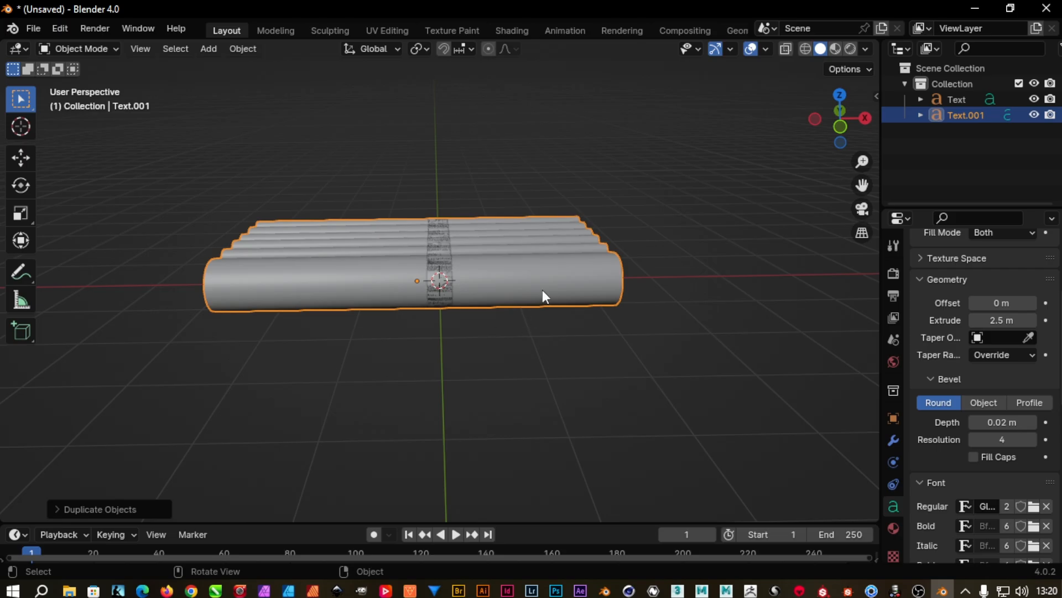
Step: Move the long extruded copy about 2.4 m along negative X so it starts behind the original text
key("g")
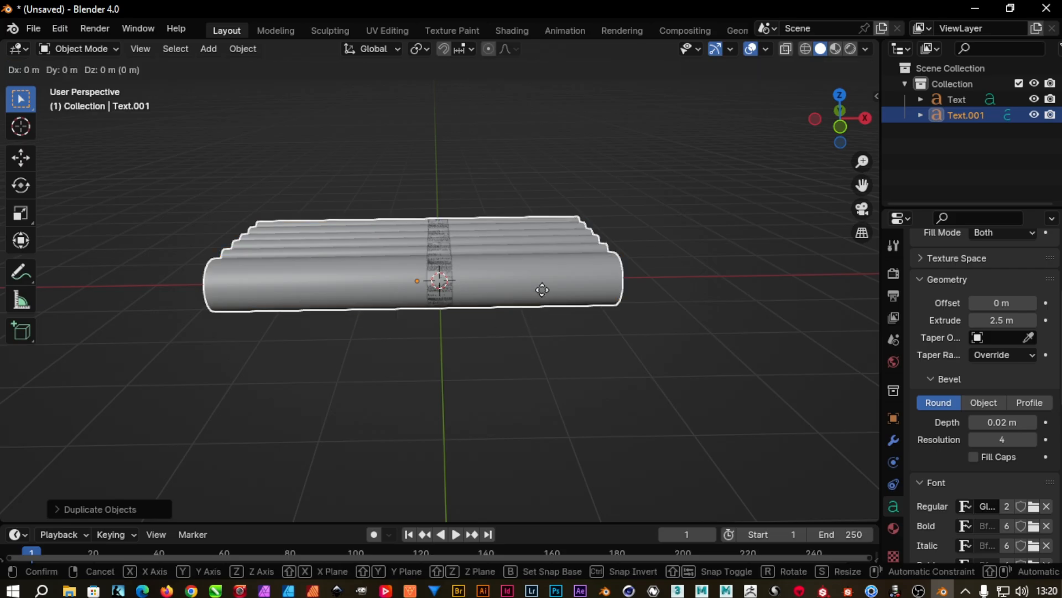
key("x")
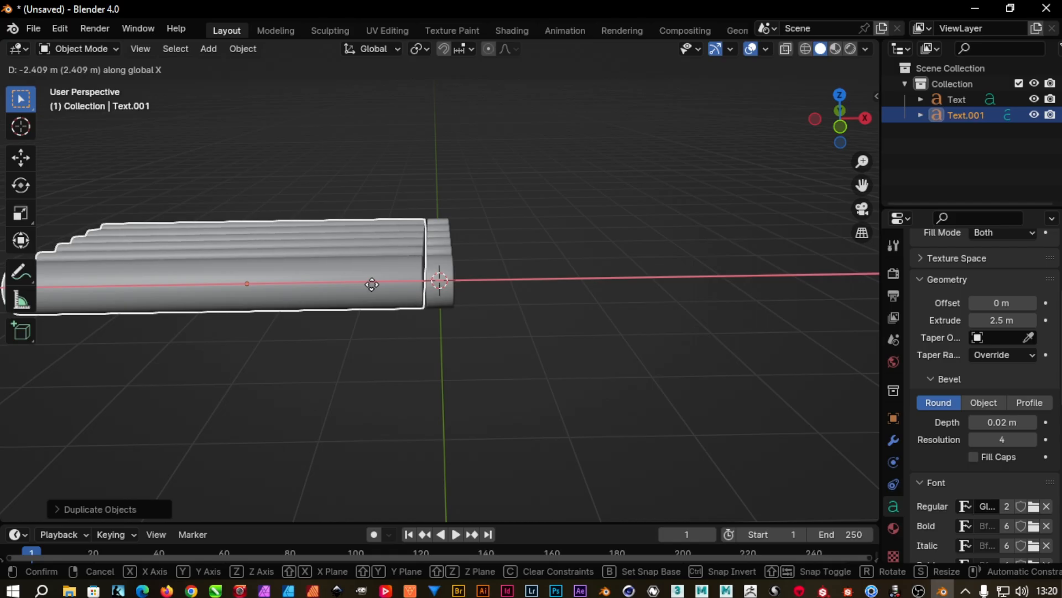
left_click(374, 284)
middle_click_drag(374, 285, 457, 333)
scroll(457, 330, "down", 3)
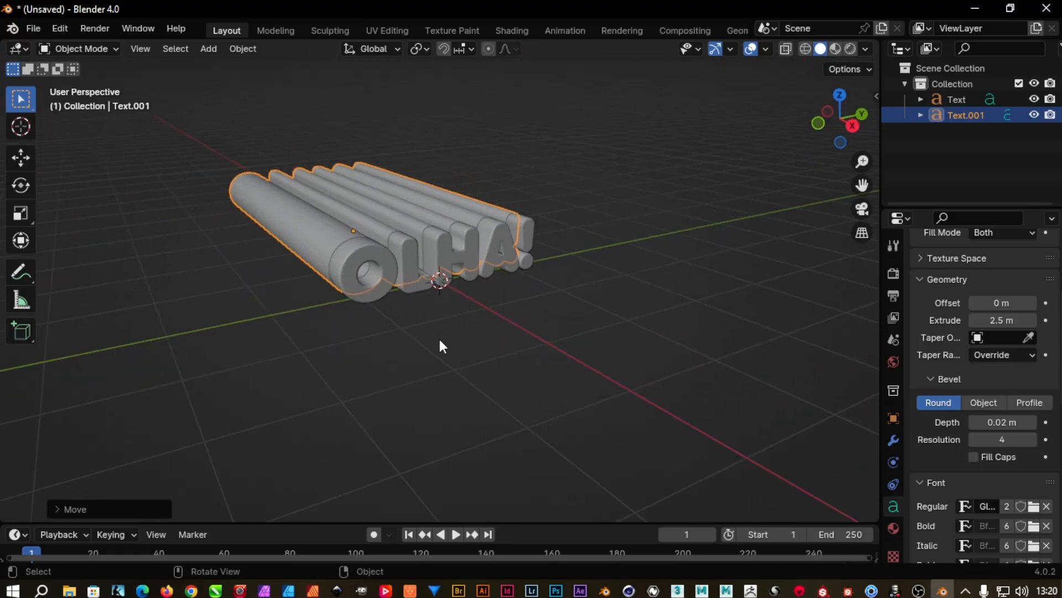
Step: Add a new material to the front text and set its Metallic value to 1
left_click(439, 339)
left_click(390, 279)
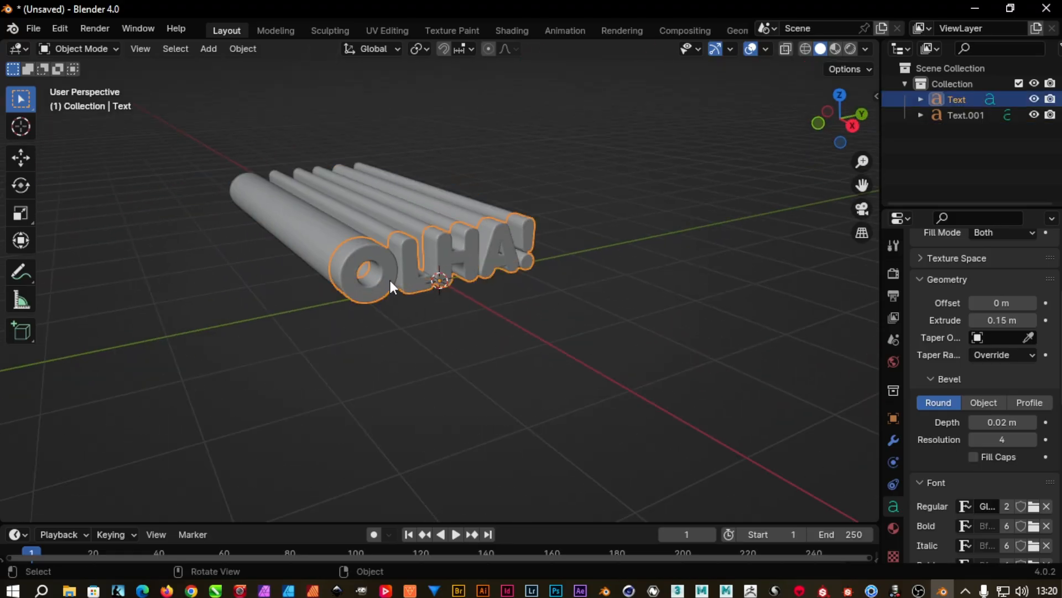
left_click(893, 527)
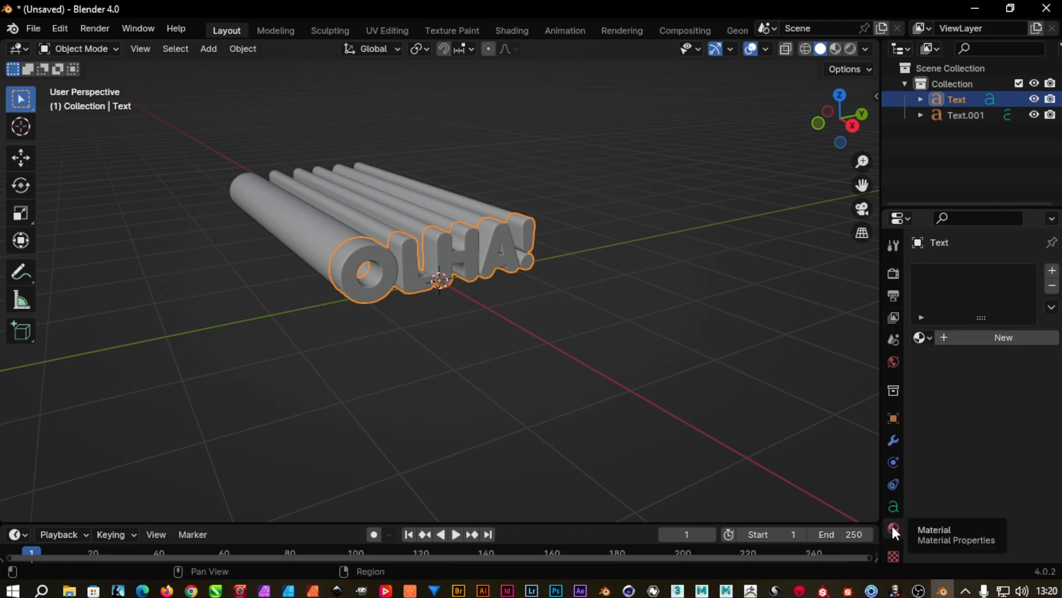
left_click(995, 339)
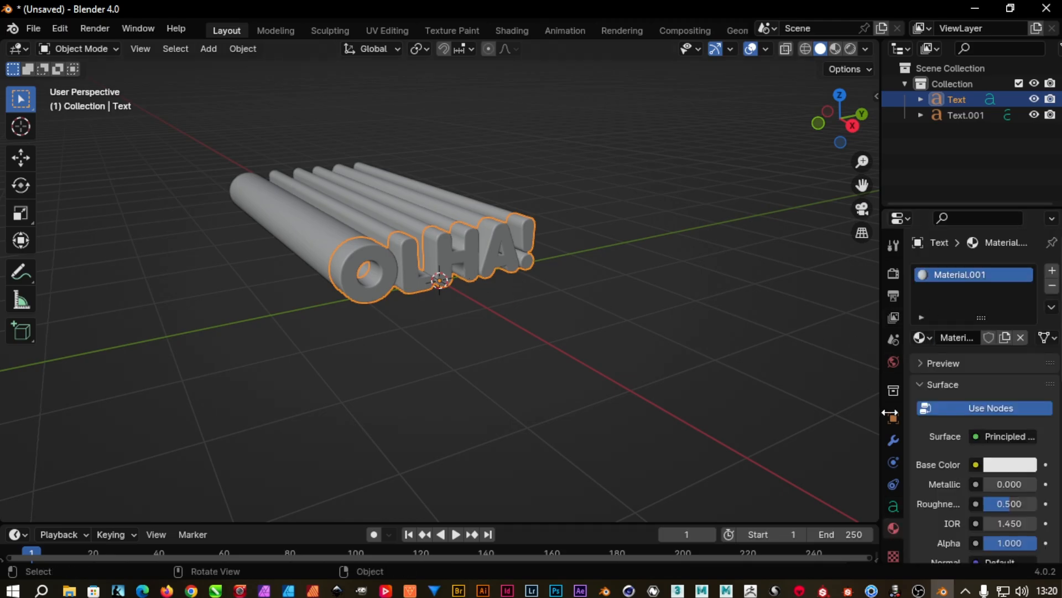
left_click(996, 484)
type("1")
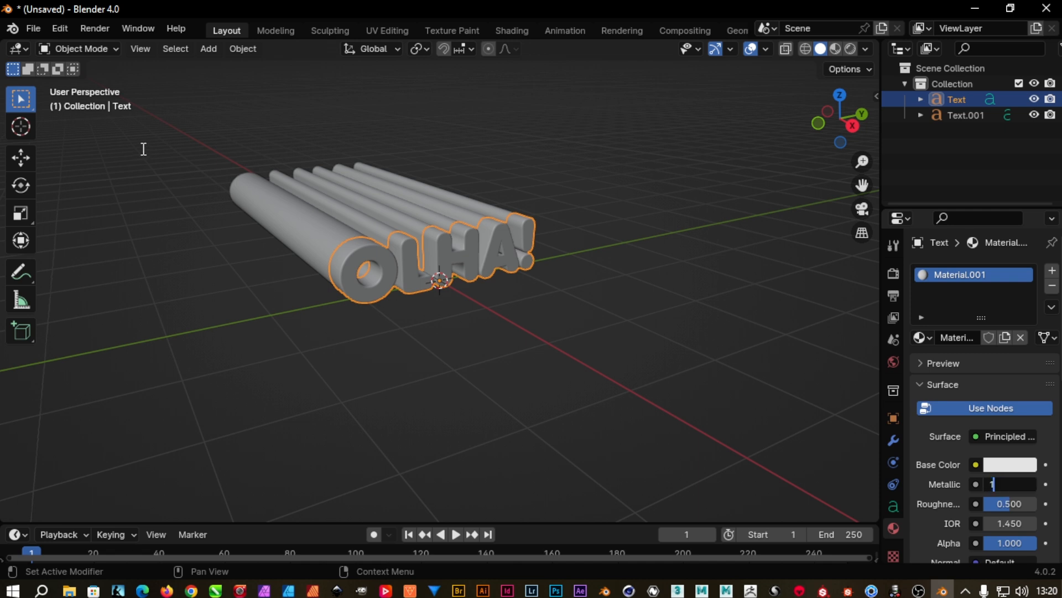
key("Return")
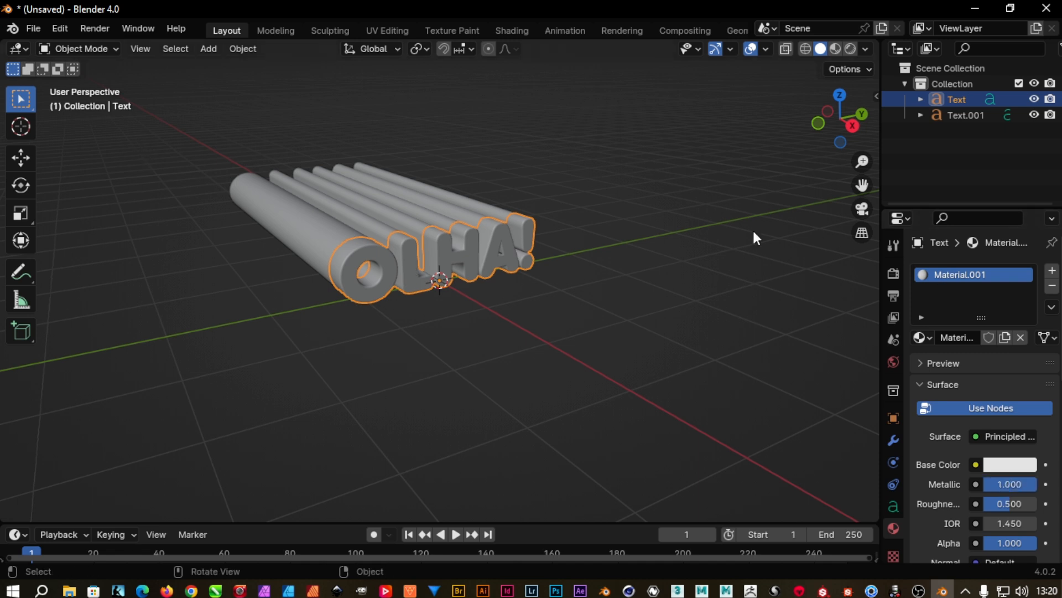
Step: Switch the viewport to Material Preview shading and set the front text material's Roughness to 0.25
left_click(837, 51)
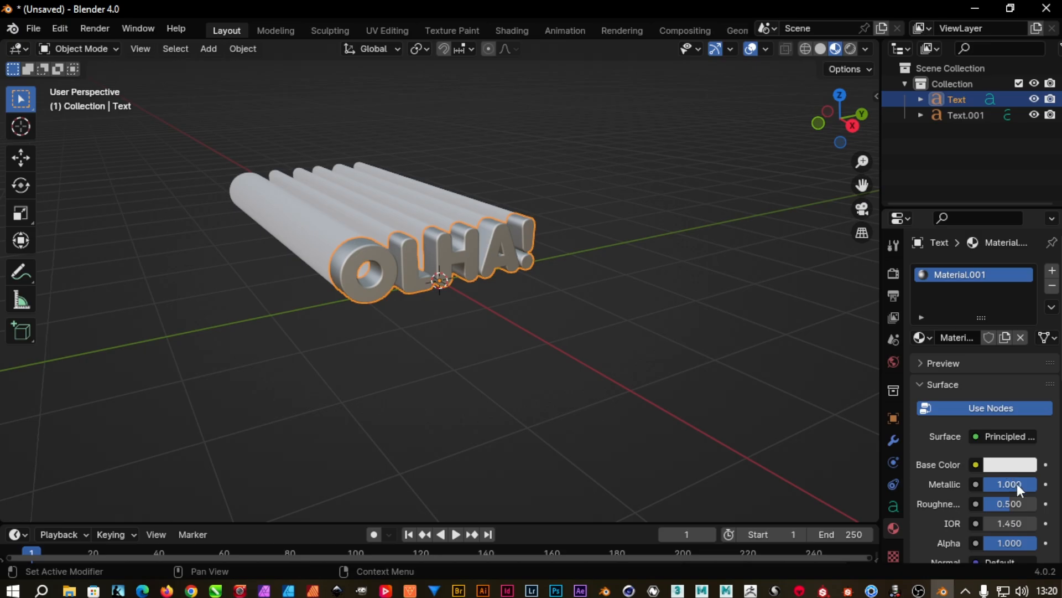
left_click(1014, 503)
type("0.25")
key("Return")
scroll(400, 249, "up", 1)
scroll(443, 287, "up", 2)
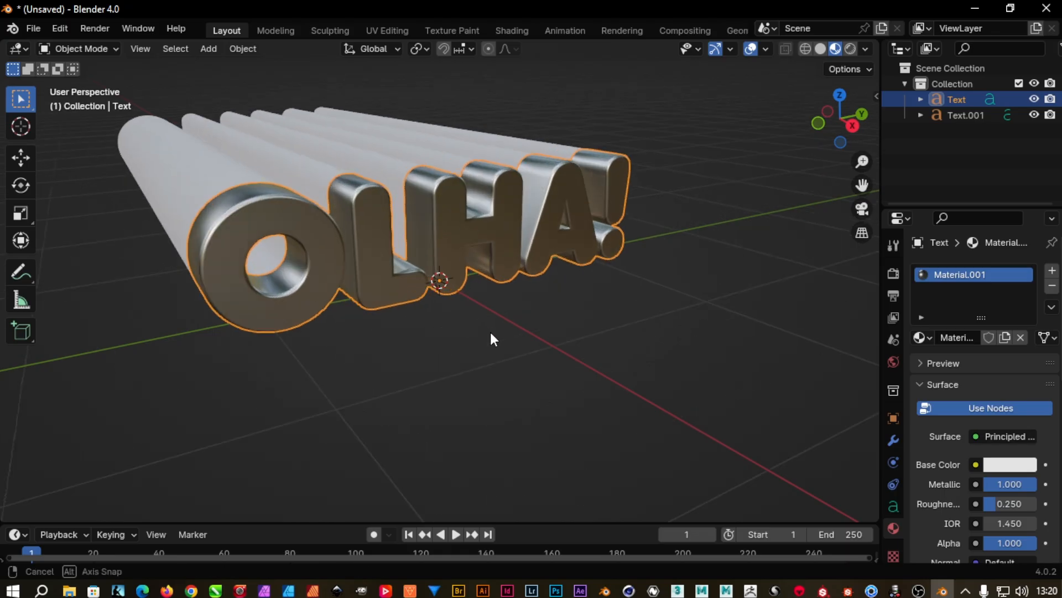
scroll(490, 332, "up", 1)
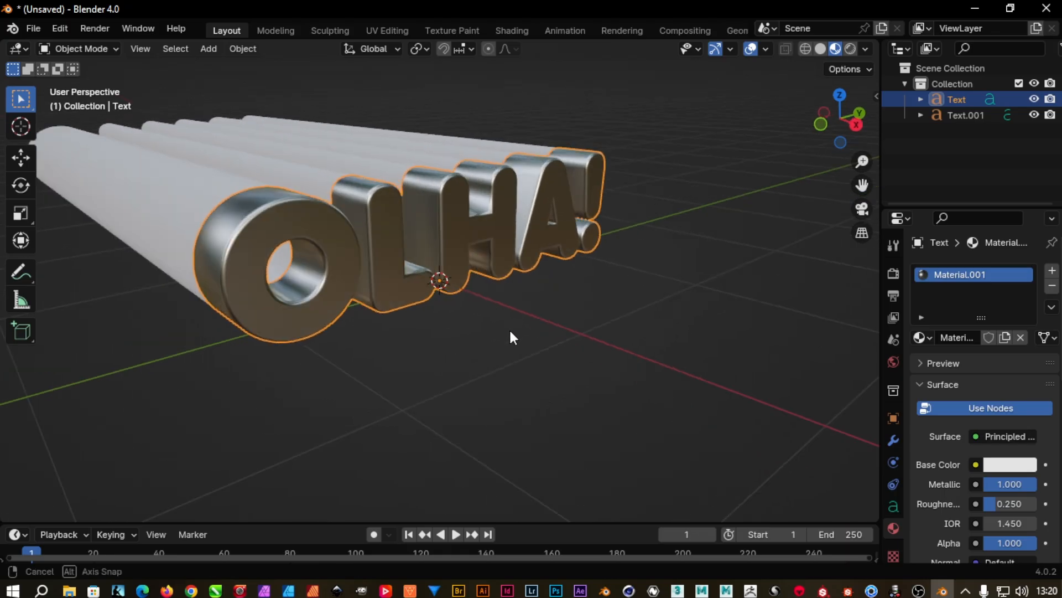
Step: Change the front text material's Metallic value to 0.5
left_click(1014, 486)
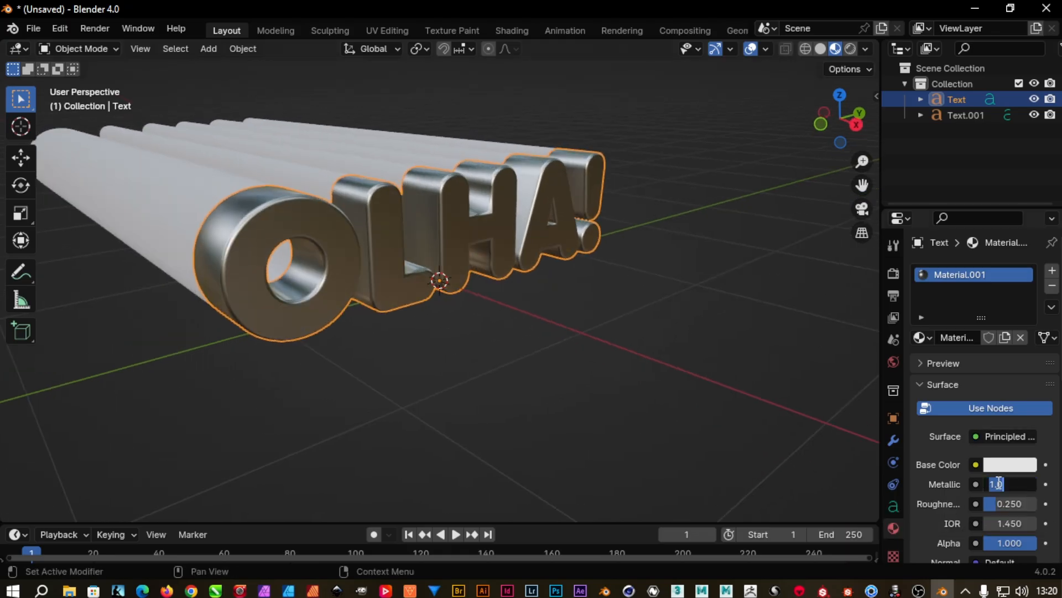
type("0.5")
key("Return")
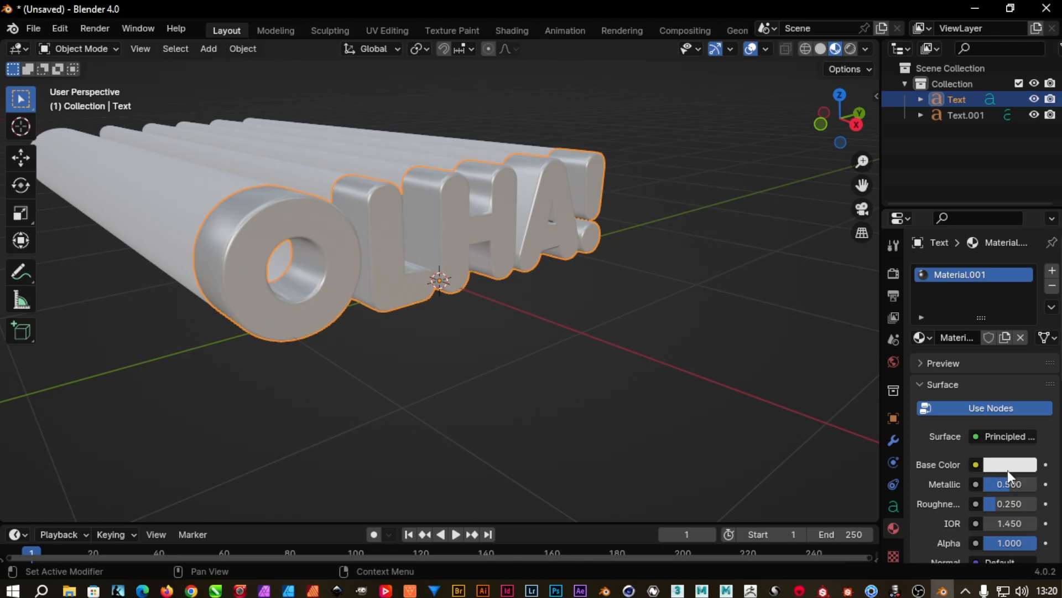
mouse_move(627, 344)
middle_mouse_down()
mouse_move(536, 317)
mouse_move(612, 346)
middle_mouse_up()
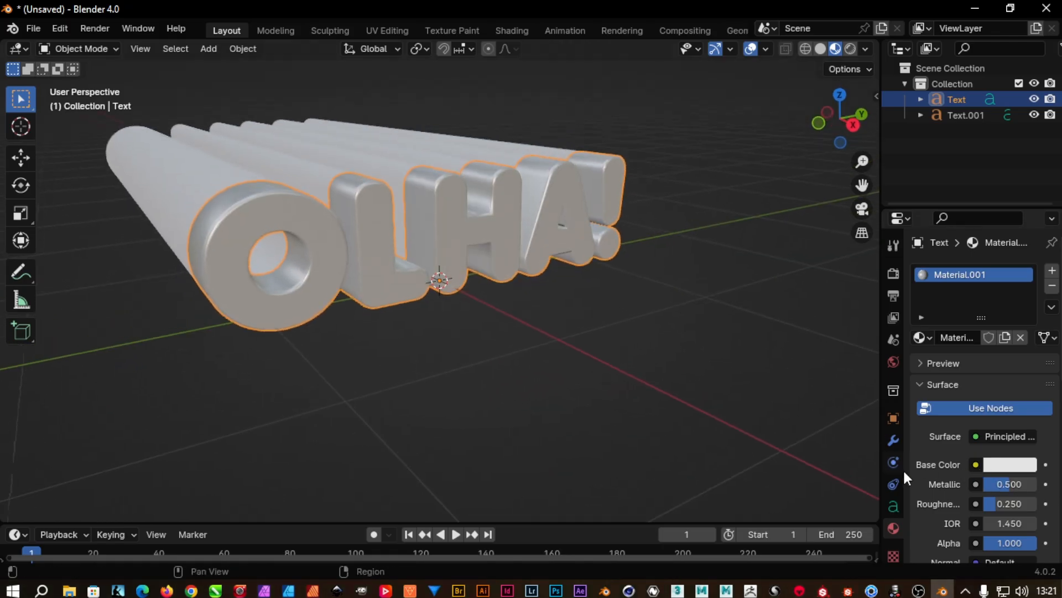
scroll(953, 499, "down", 6)
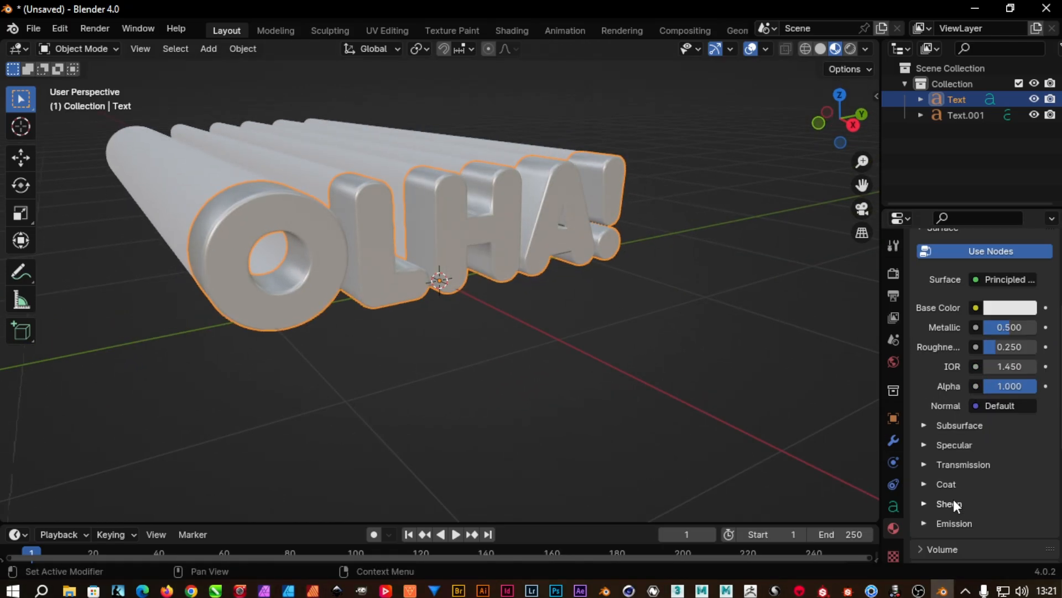
Step: Add a new material to the long extruded text copy and set its Metallic value to 1
left_click(202, 168)
middle_click_drag(613, 325, 608, 345)
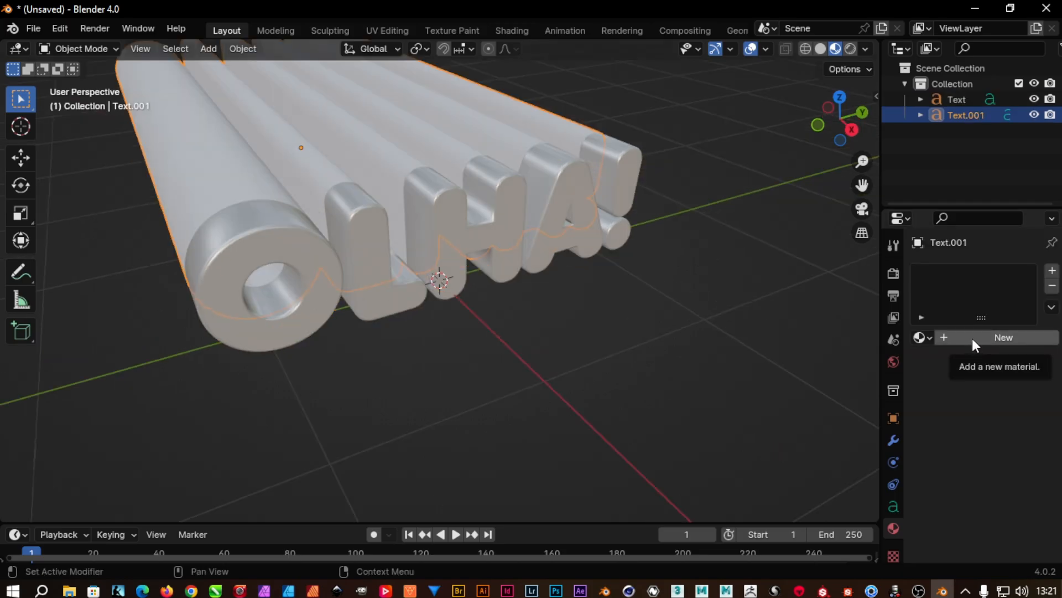
left_click(971, 338)
left_click(1007, 490)
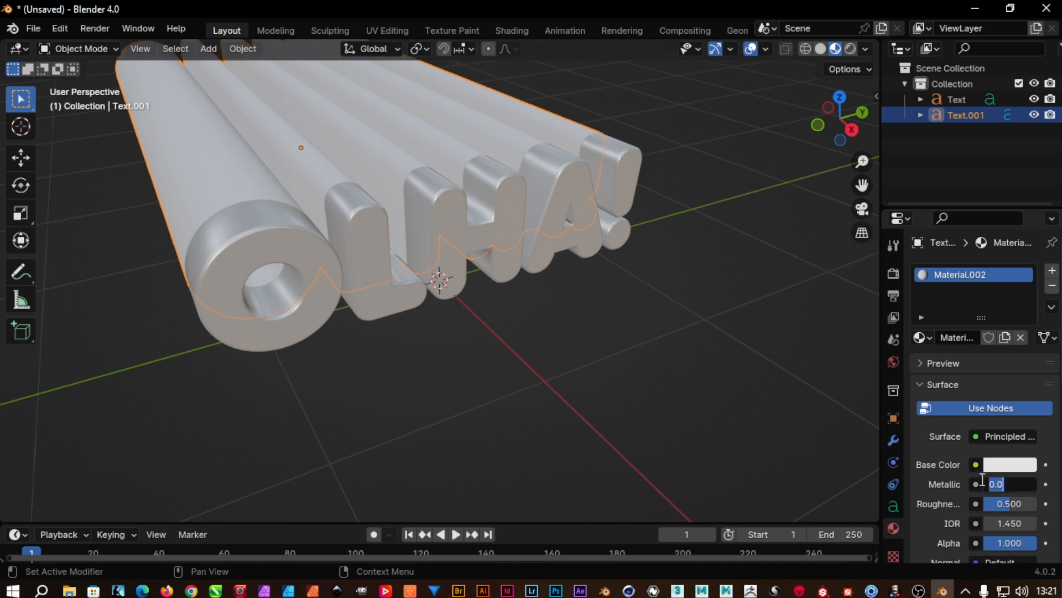
type("1")
key("Return")
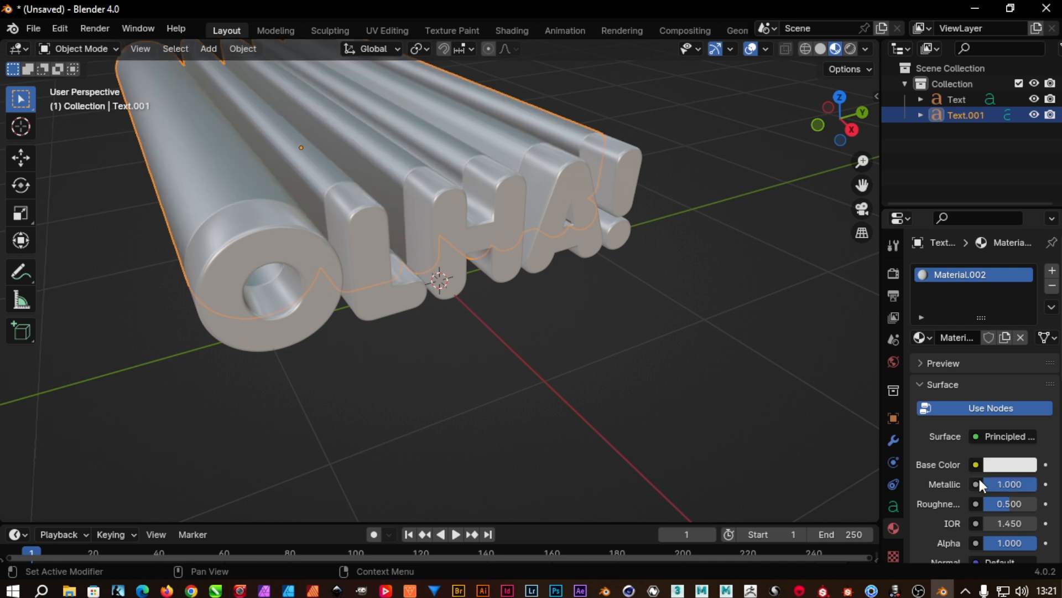
Step: Set the Roughness of the long extruded copy's material to 0.25
left_click(1022, 503)
type("0.25")
key("Return")
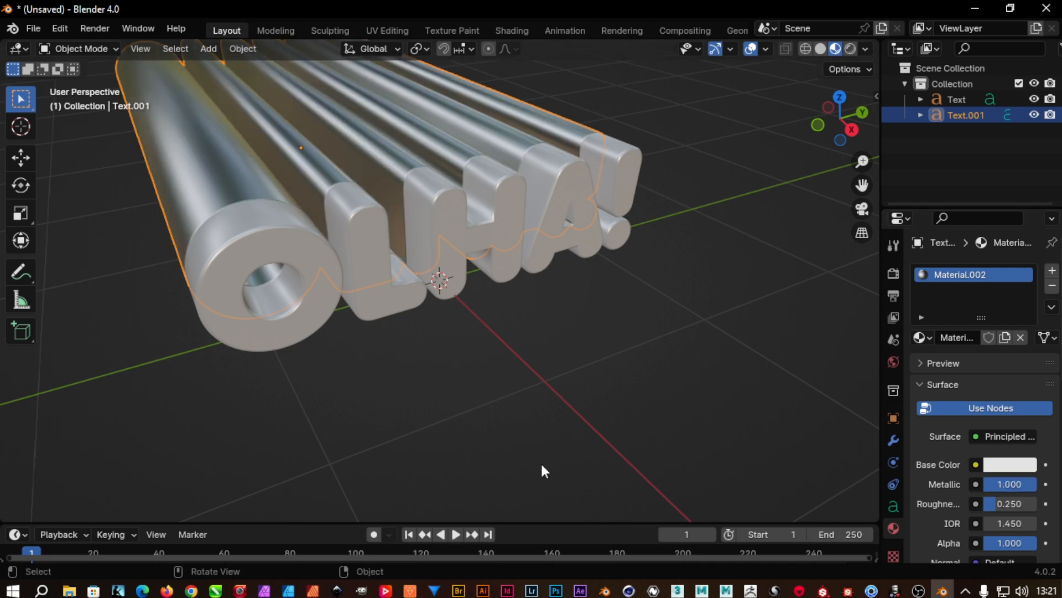
left_click(1017, 490)
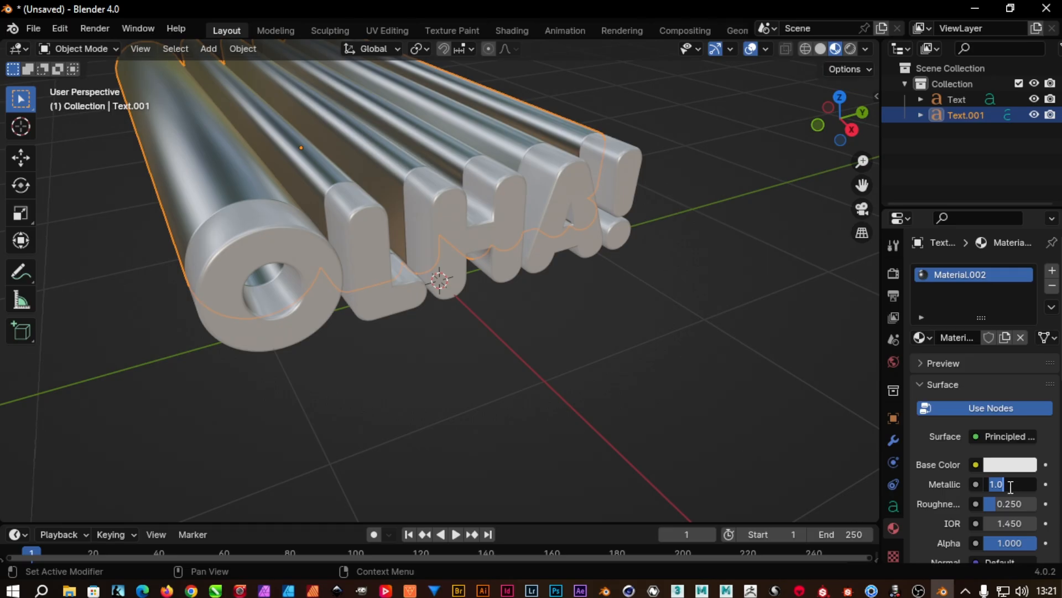
key("Return")
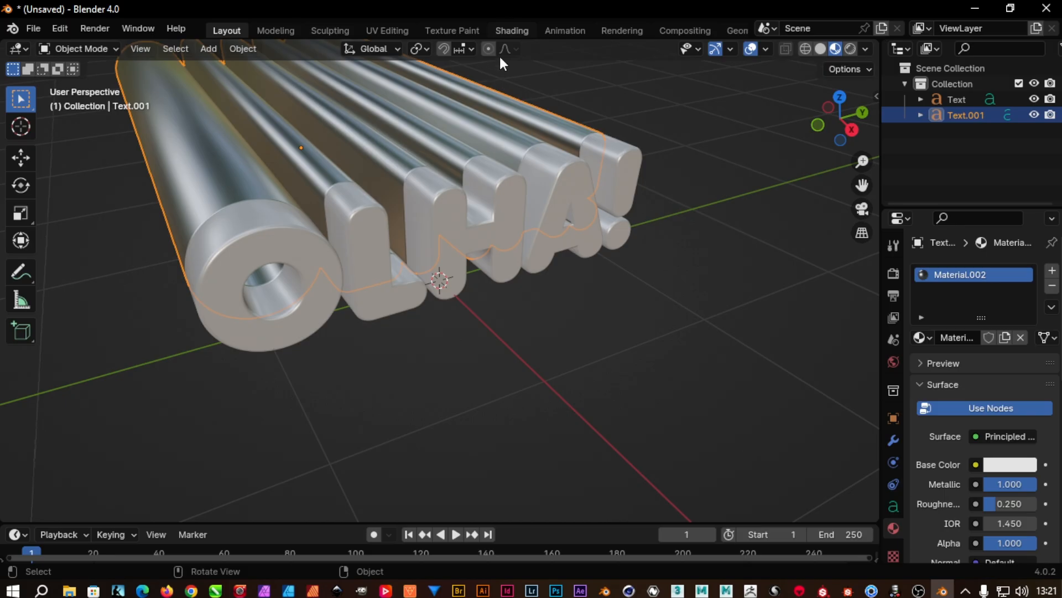
Step: Switch to the Shading workspace and add a Texture Coordinate, Mapping and Image Texture setup to the long copy's Principled BSDF
left_click(509, 31)
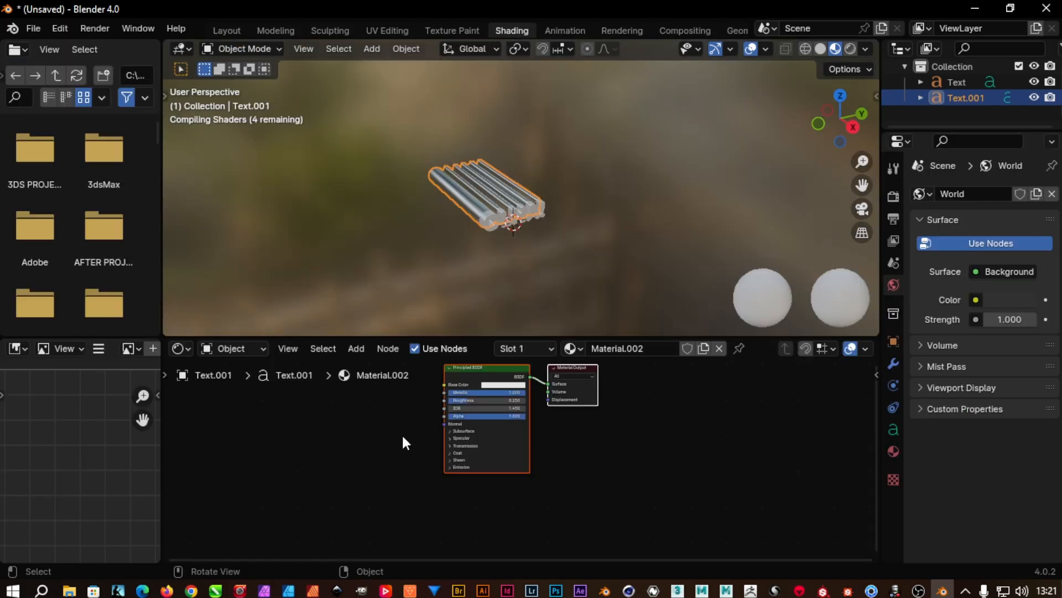
scroll(391, 424, "up", 2)
middle_click_drag(392, 424, 468, 492)
scroll(361, 462, "up", 3)
left_click(359, 460)
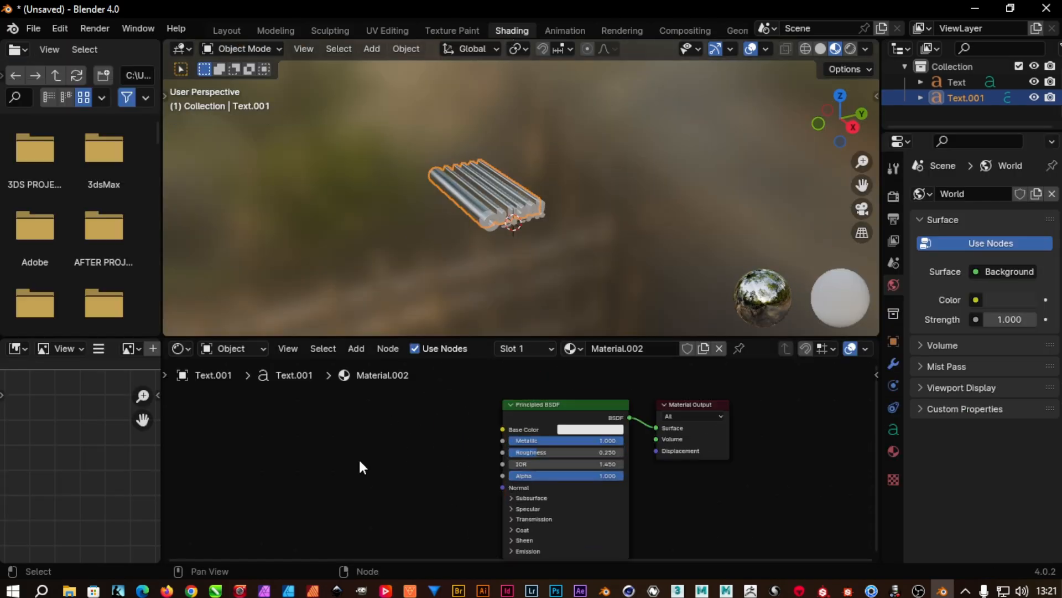
left_click(532, 406)
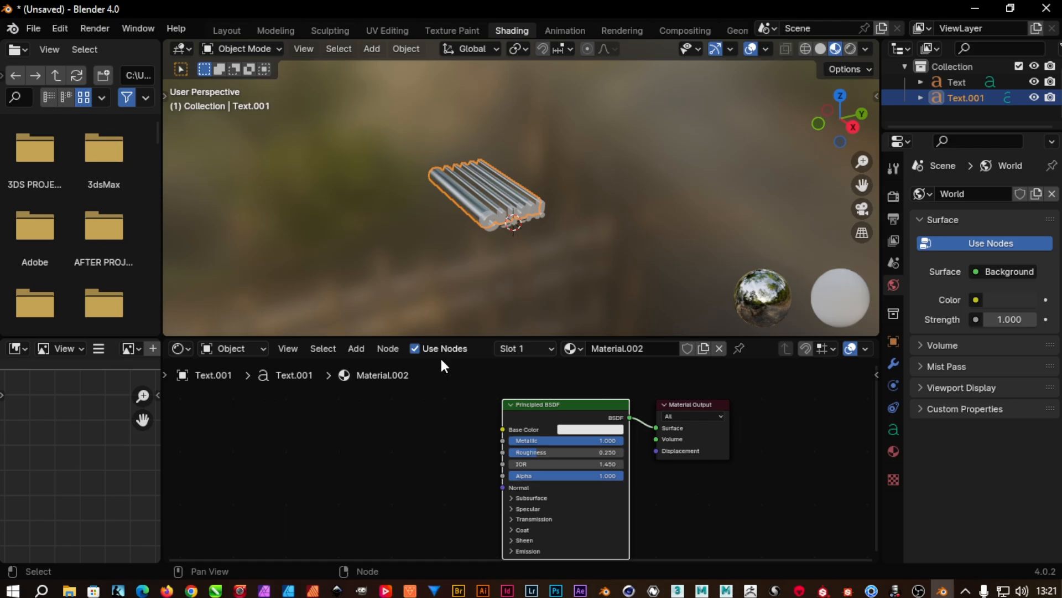
key("ctrl+t")
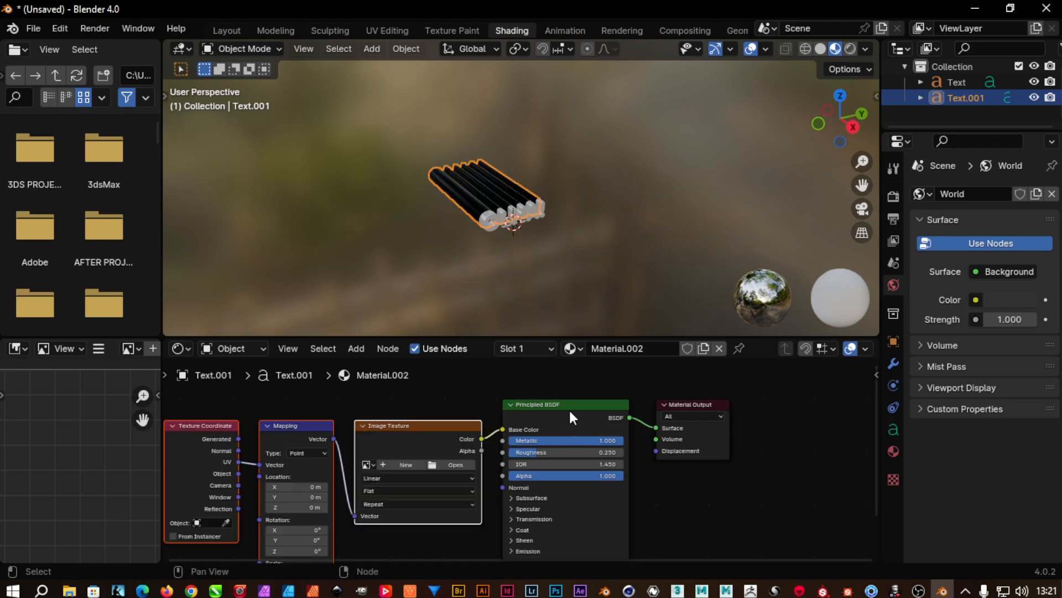
Step: Delete the Image Texture node and shift the Principled BSDF and Material Output nodes away to make room
left_click(408, 432)
key("Delete")
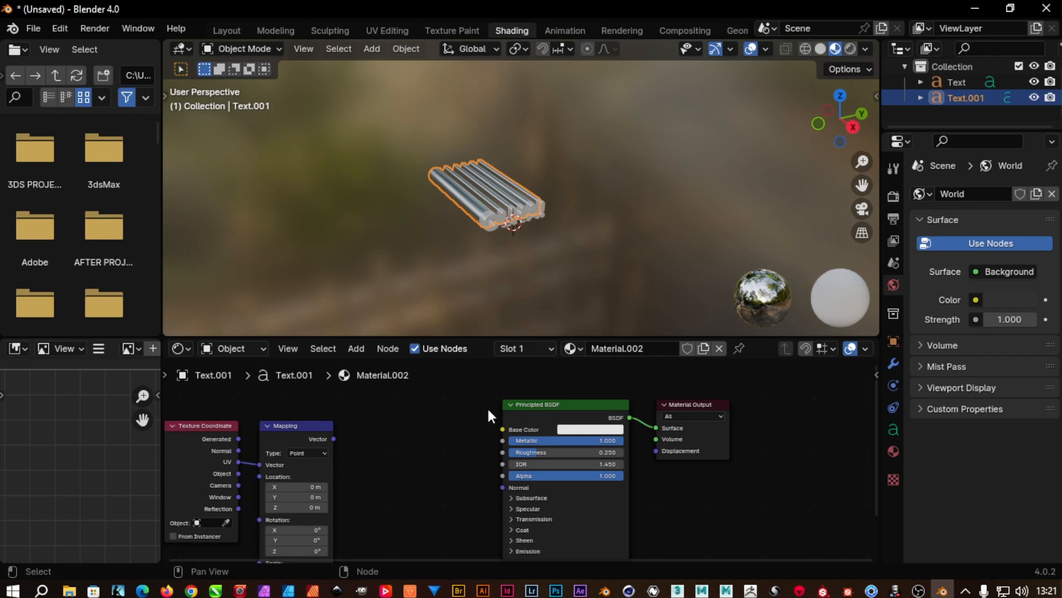
left_click_drag(440, 401, 662, 504)
left_click_drag(692, 440, 755, 440)
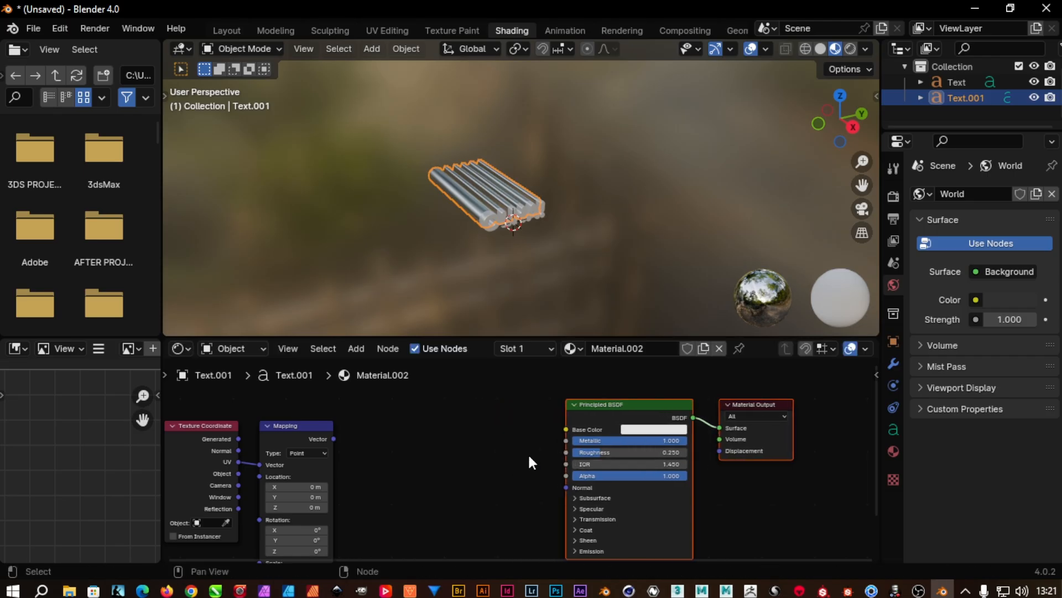
Step: Add a Gradient Texture node and place it beside the Mapping node, with the Mapping Vector feeding its Vector input
left_click(434, 457)
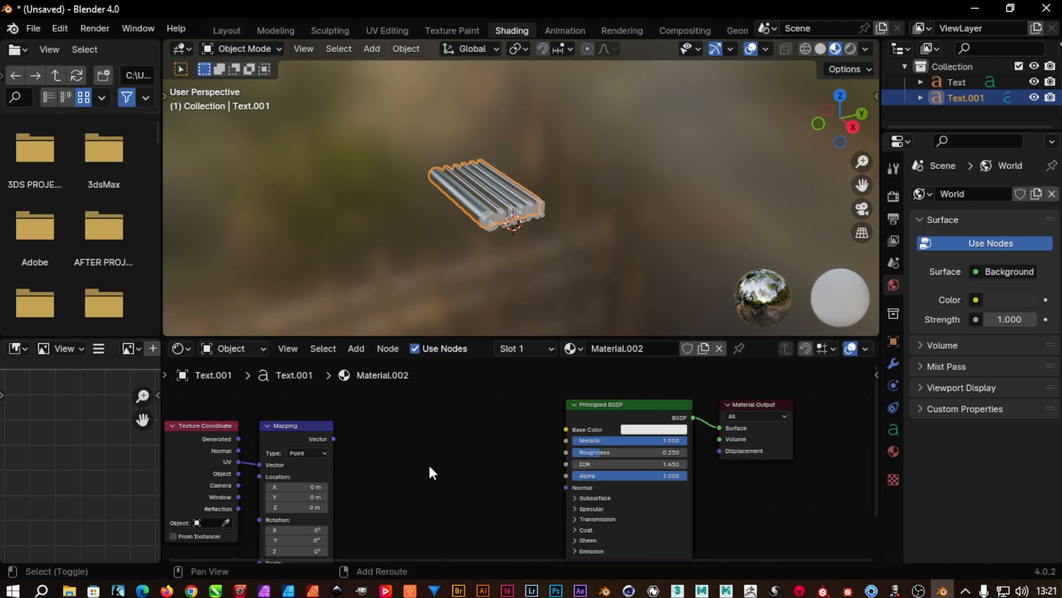
key("shift+a")
left_click(404, 359)
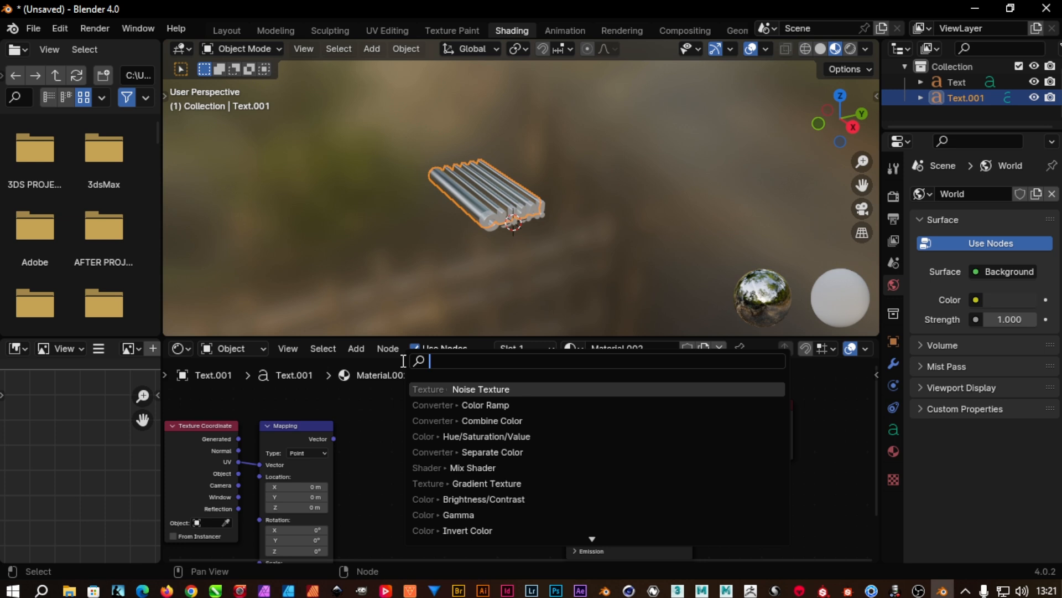
type("grad")
key("Return")
left_click(522, 447)
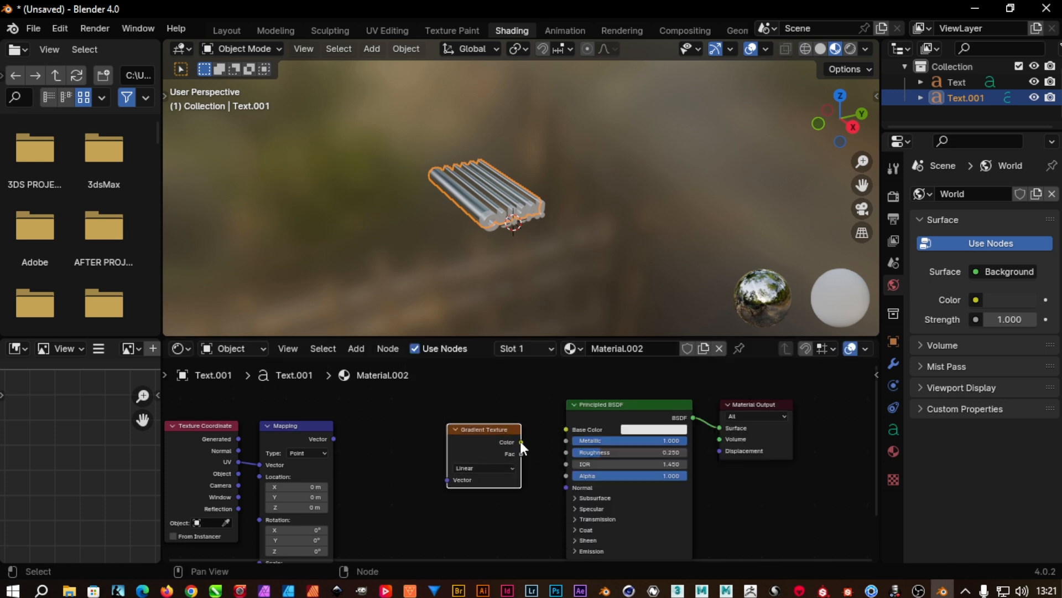
left_click_drag(520, 441, 558, 426)
left_click_drag(473, 432, 359, 475)
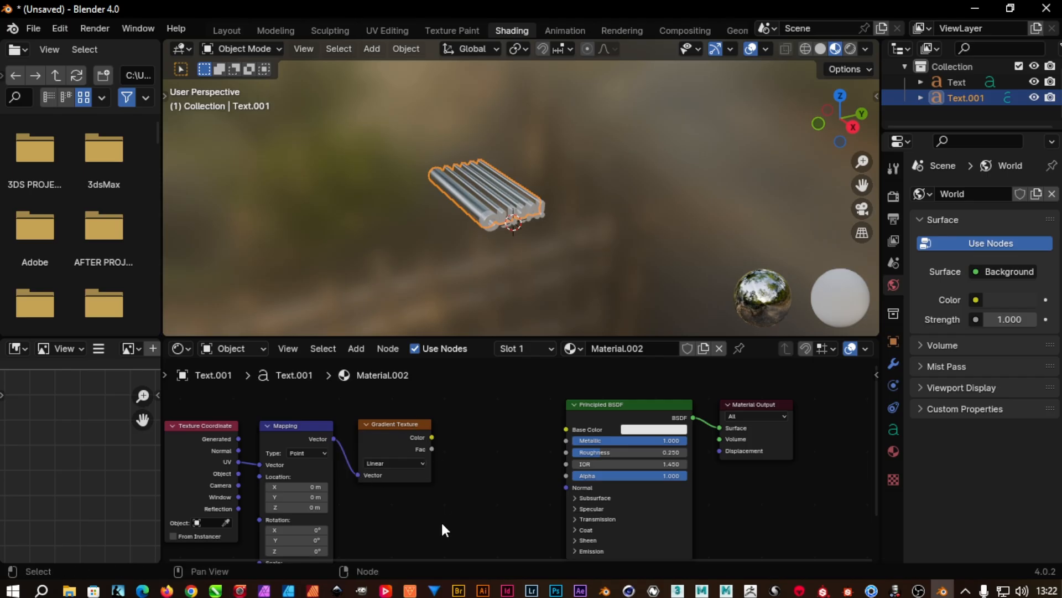
Step: Add a Color Ramp node to the long copy's material
key("shift+a")
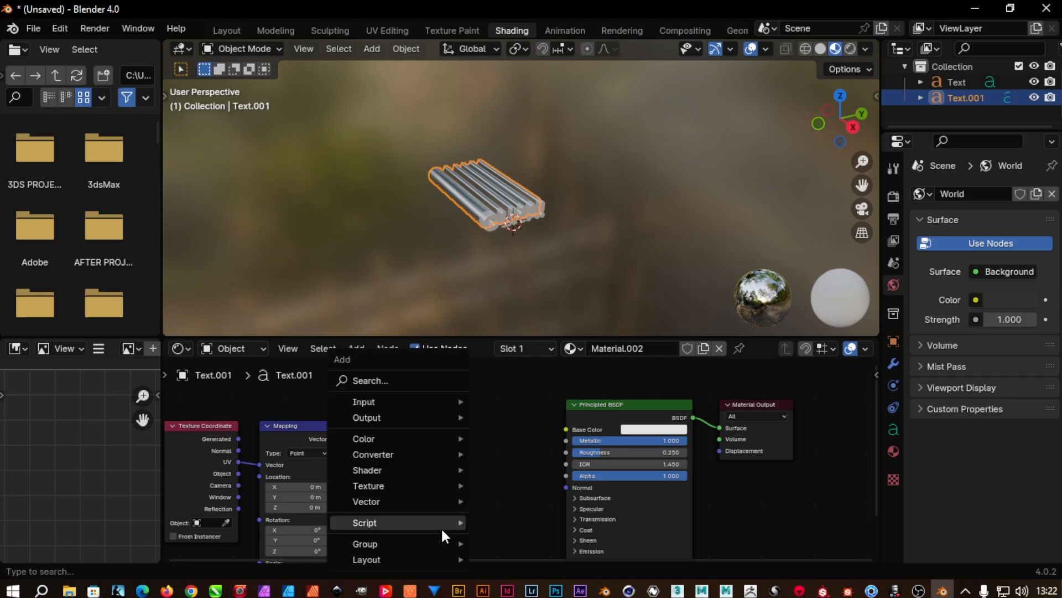
left_click(406, 387)
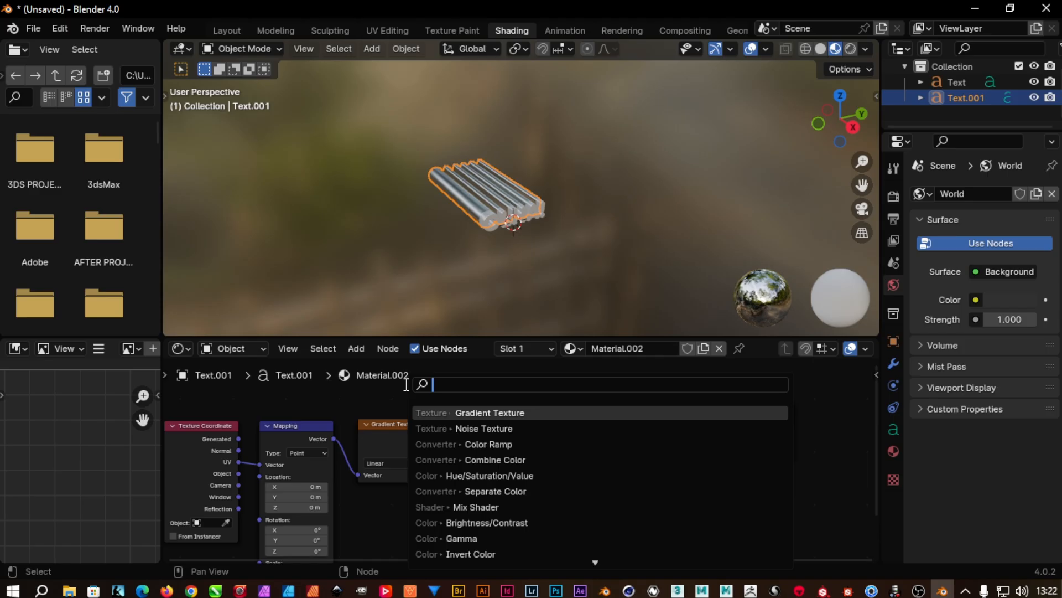
type("color")
left_click(443, 427)
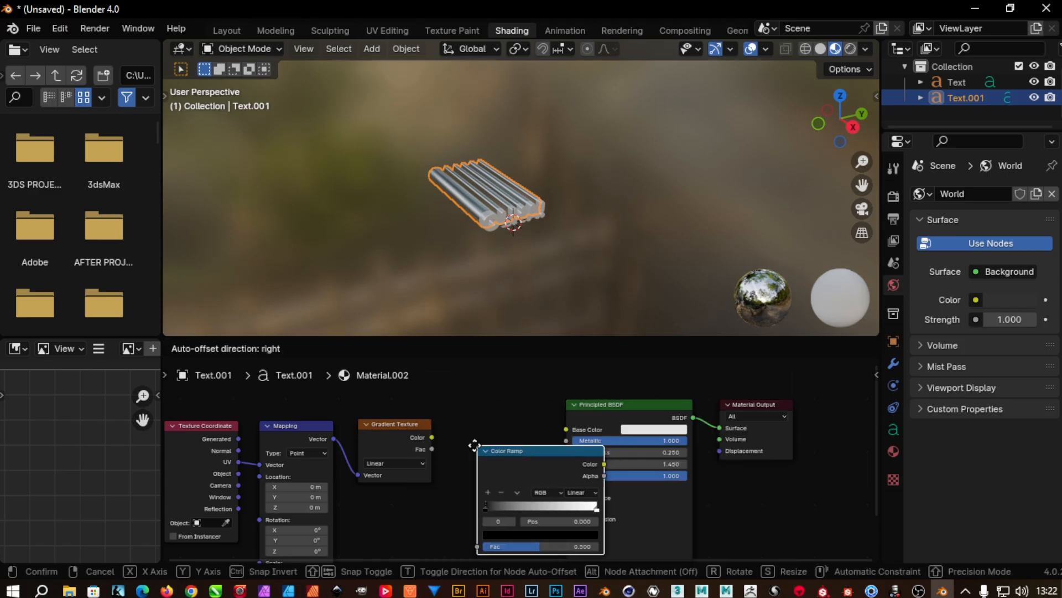
left_click(440, 458)
Step: Place the Color Ramp before the Principled BSDF, feeding it the gradient's Fac and linking its Color to Base Color
left_click_drag(508, 408, 746, 445)
left_click_drag(648, 404, 705, 390)
left_click_drag(496, 461, 520, 415)
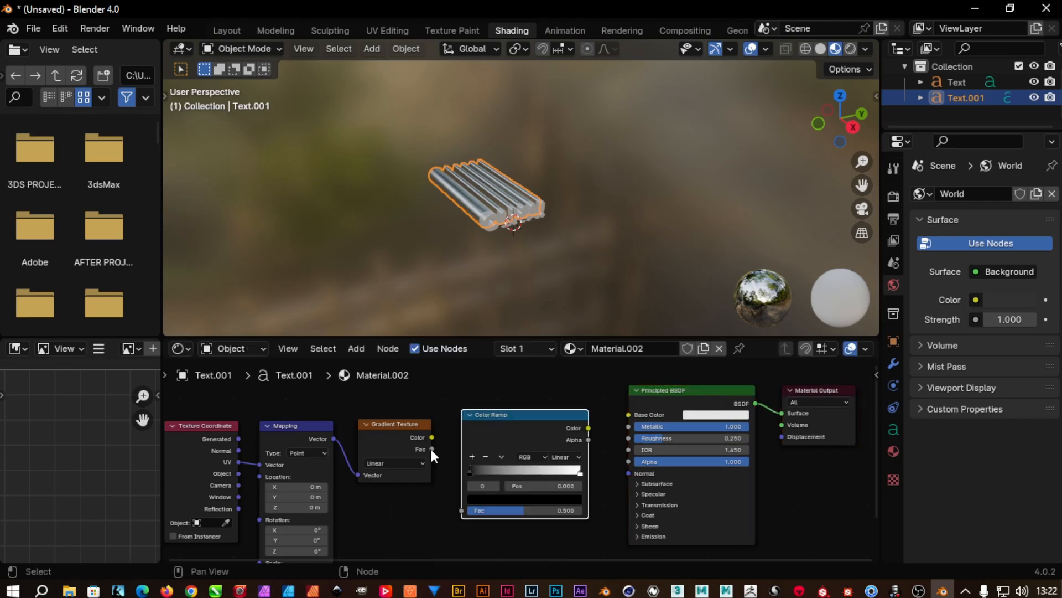
left_click_drag(432, 449, 461, 510)
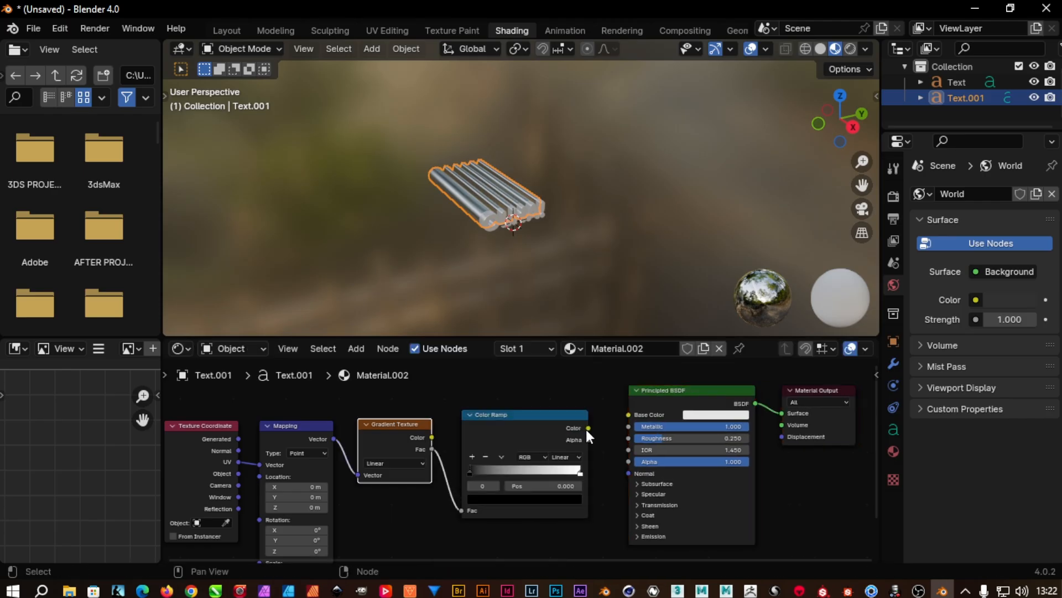
left_click_drag(588, 428, 628, 414)
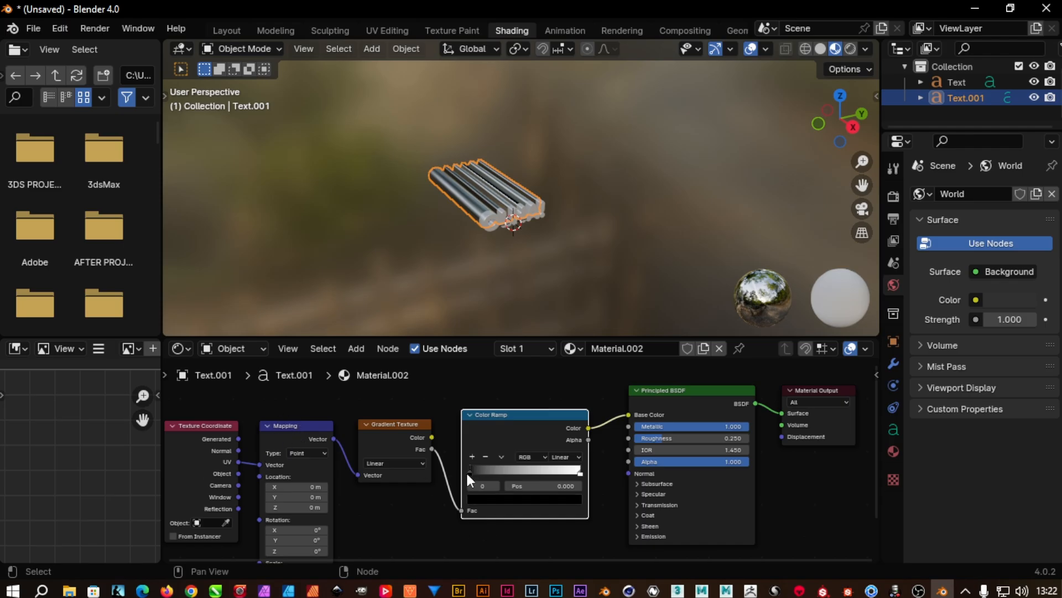
Step: Set the Color Ramp's first stop to red
scroll(466, 487, "up", 2)
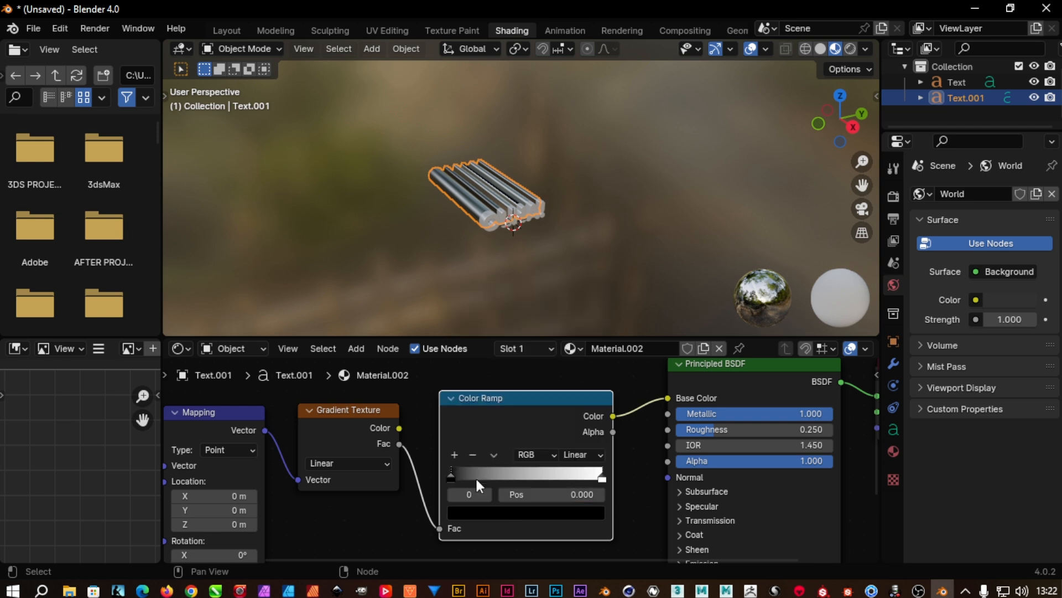
left_click(509, 512)
left_click_drag(522, 404, 518, 412)
Step: Add a second Color Ramp stop, move it towards the red end and color it orange-red
left_click(454, 455)
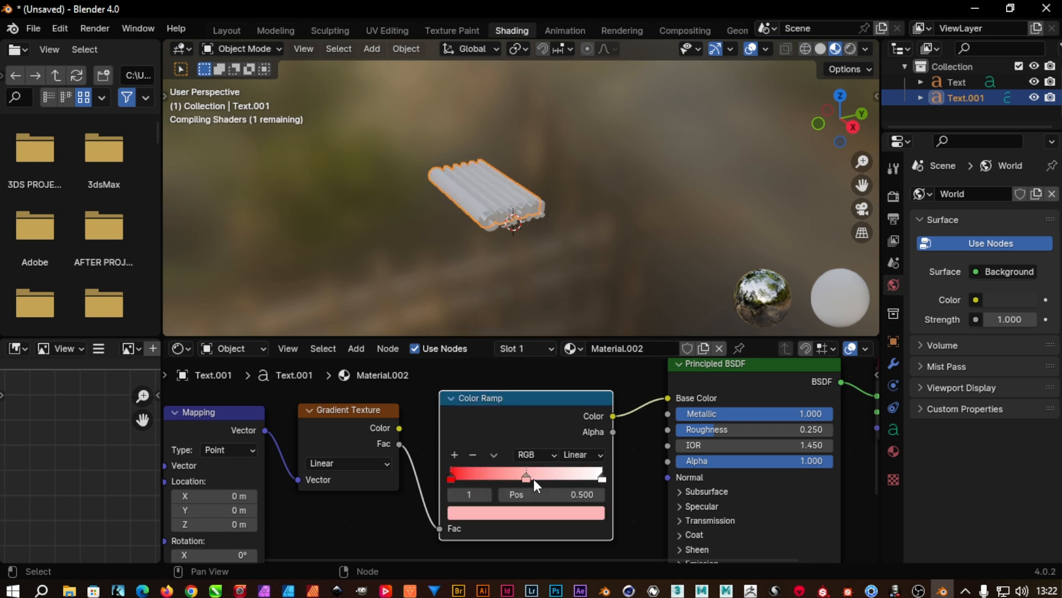
left_click_drag(526, 476, 492, 477)
left_click(490, 512)
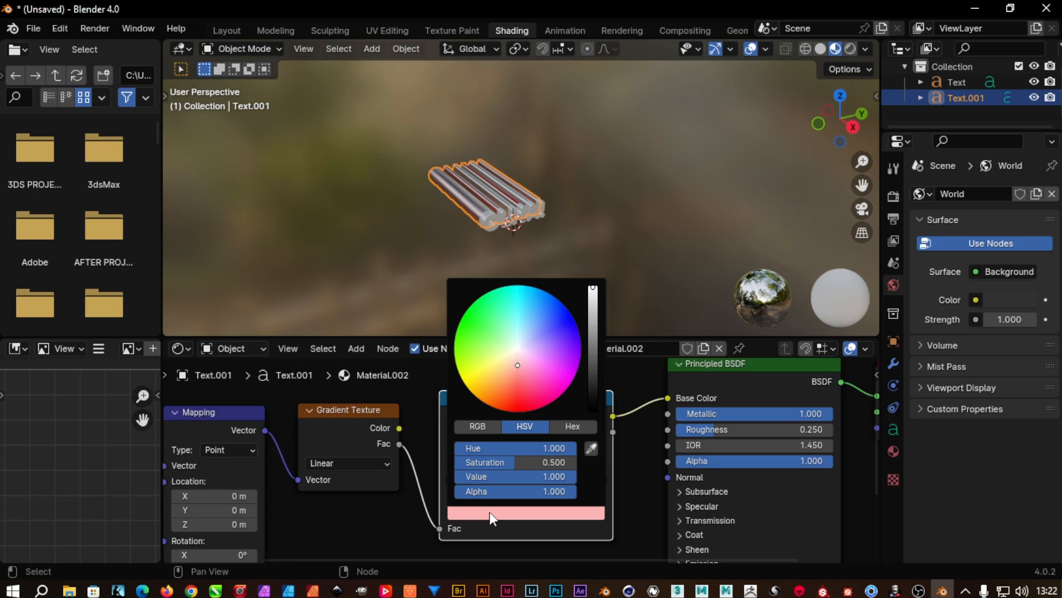
left_click(498, 381)
Step: Add a Color Ramp stop at position 0.348 and color it orange
mouse_move(493, 475)
left_mouse_down()
mouse_move(477, 476)
mouse_move(506, 482)
left_mouse_up()
left_click(455, 455)
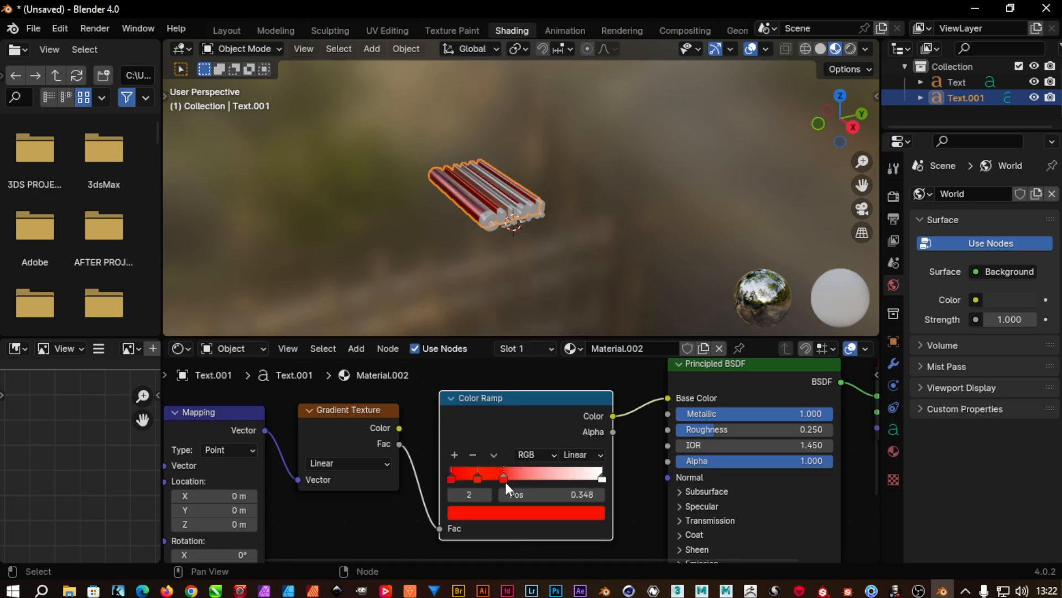
left_click(505, 512)
left_click_drag(489, 404, 482, 400)
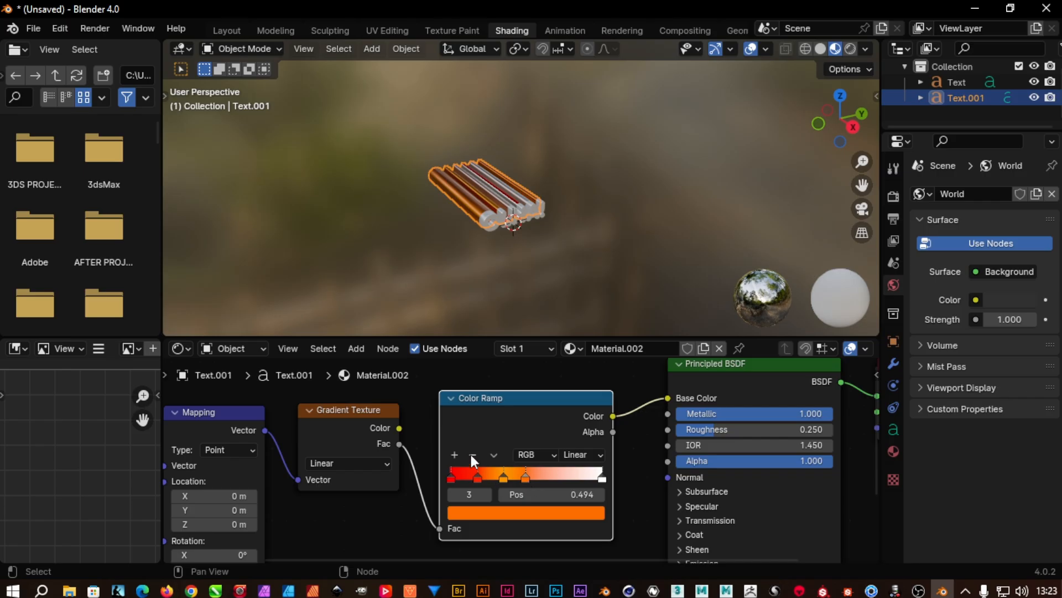
Step: Complete the Color Ramp's rainbow with stops in green at 0.494, blue at 0.644, pink at 0.787 and magenta at 1.000
left_click(510, 516)
mouse_move(487, 336)
left_mouse_down()
mouse_move(460, 318)
mouse_move(455, 340)
left_mouse_up()
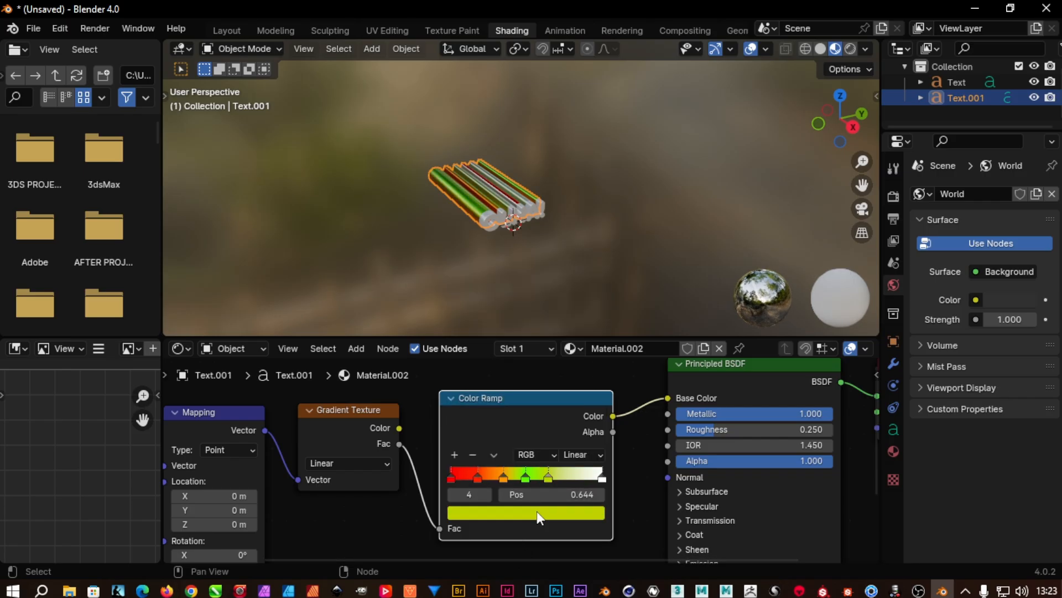
left_click(538, 514)
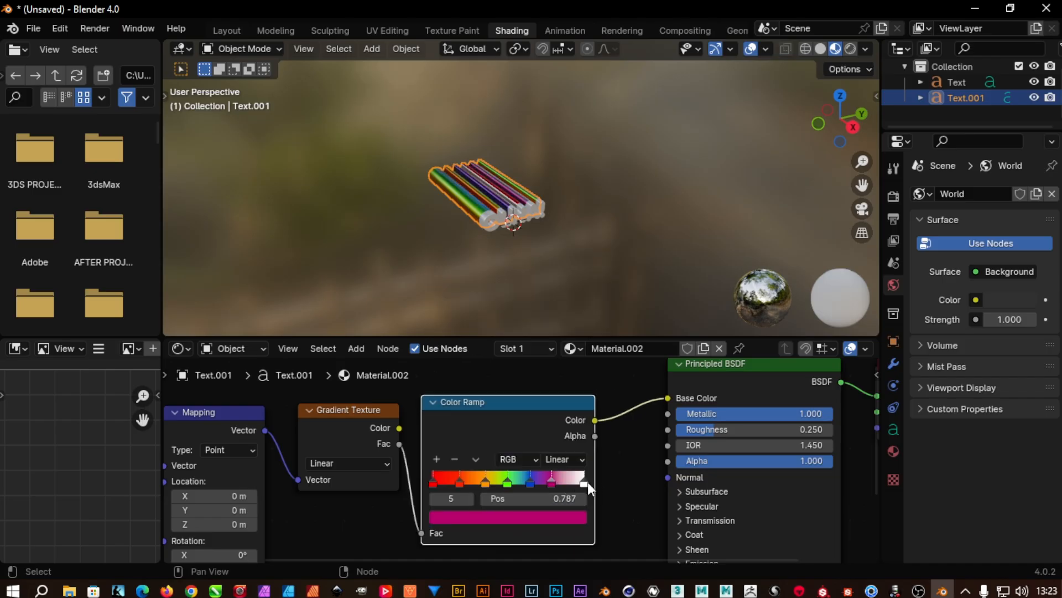
left_click(585, 483)
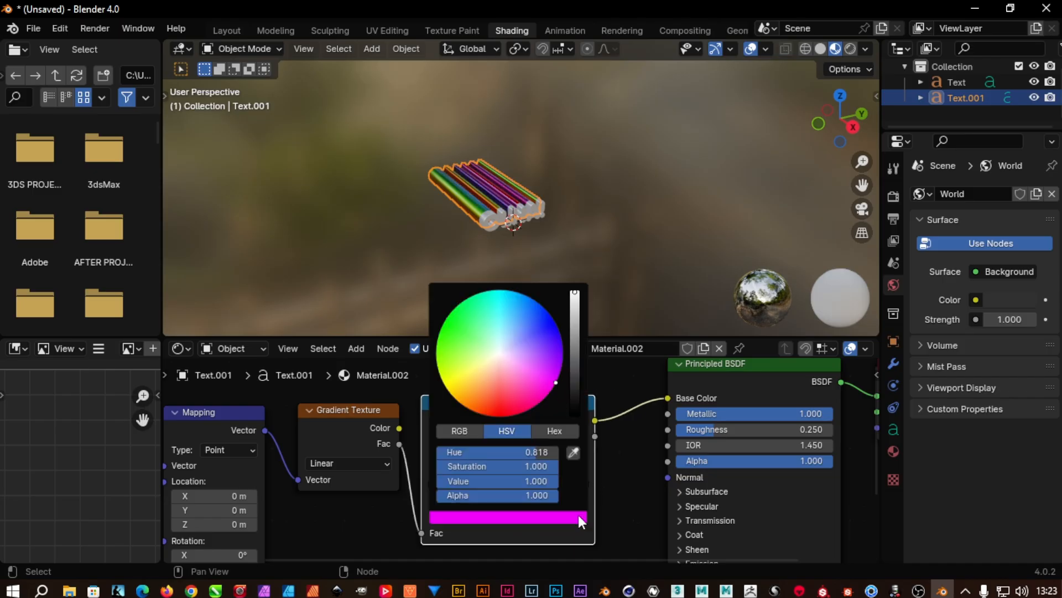
Step: Disconnect the Mapping node from the Gradient Texture's Vector input so the colors run across the letters
scroll(500, 207, "up", 2)
middle_click_drag(500, 207, 505, 213)
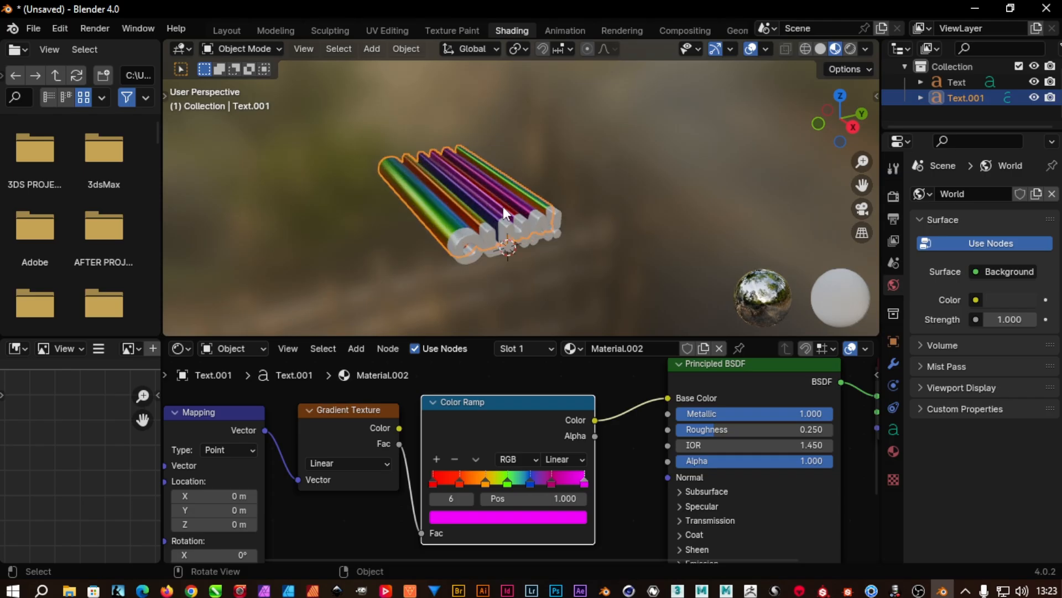
middle_click_drag(570, 270, 546, 281)
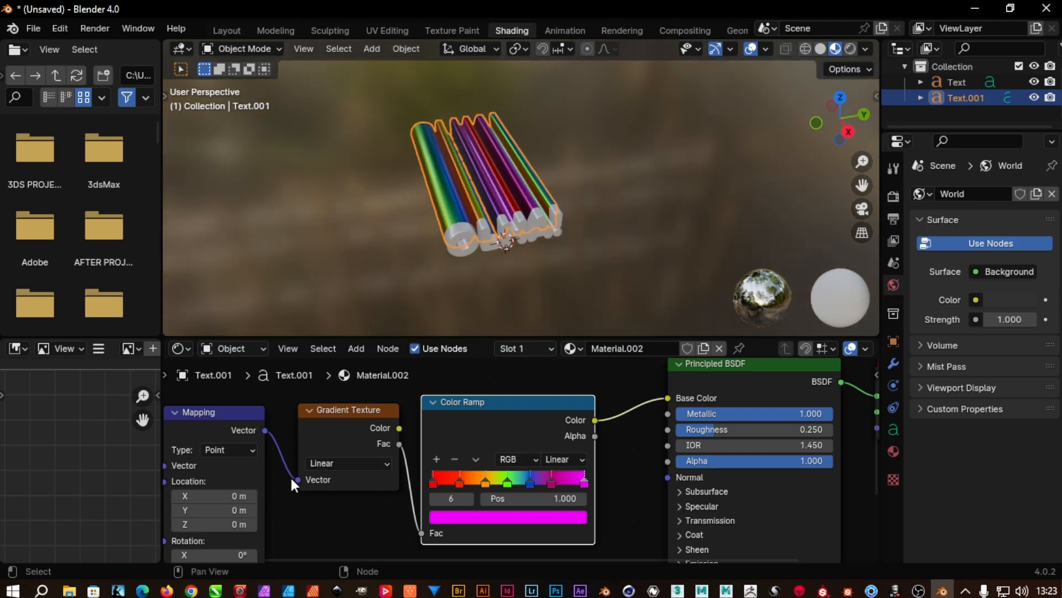
left_click_drag(298, 479, 278, 473)
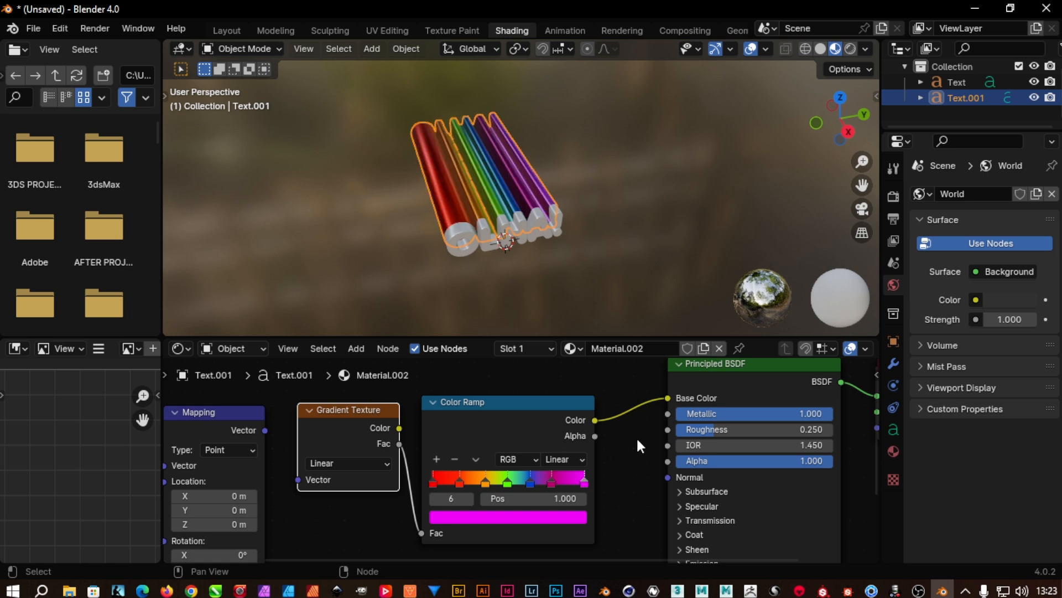
mouse_move(548, 241)
middle_mouse_down()
mouse_move(533, 182)
mouse_move(543, 223)
mouse_move(533, 239)
middle_mouse_up()
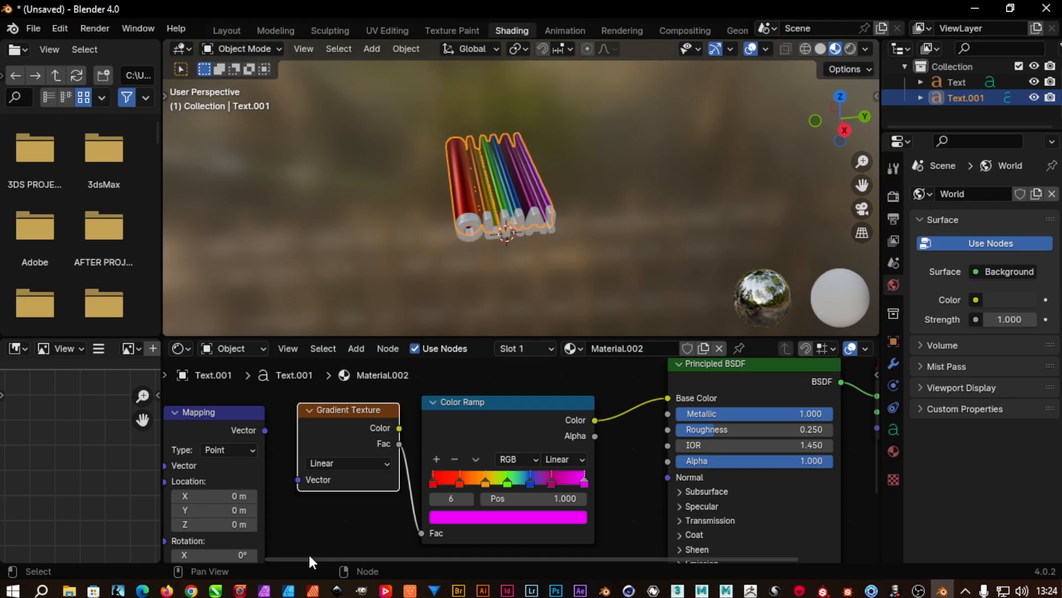
Step: Delete the unused Texture Coordinate and Mapping nodes
scroll(280, 515, "down", 6)
left_click_drag(186, 477, 346, 521)
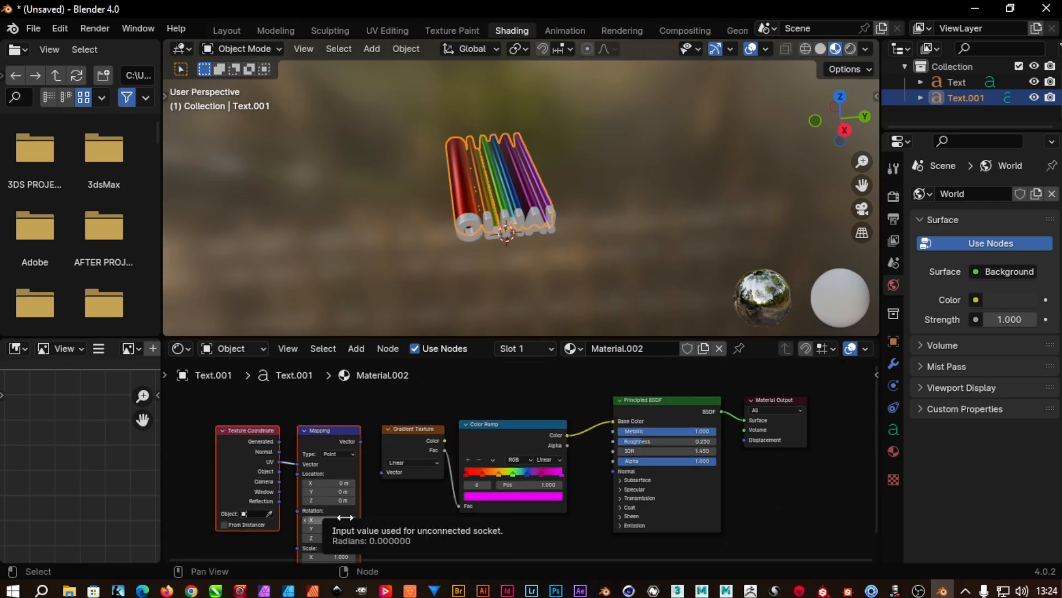
key("Delete")
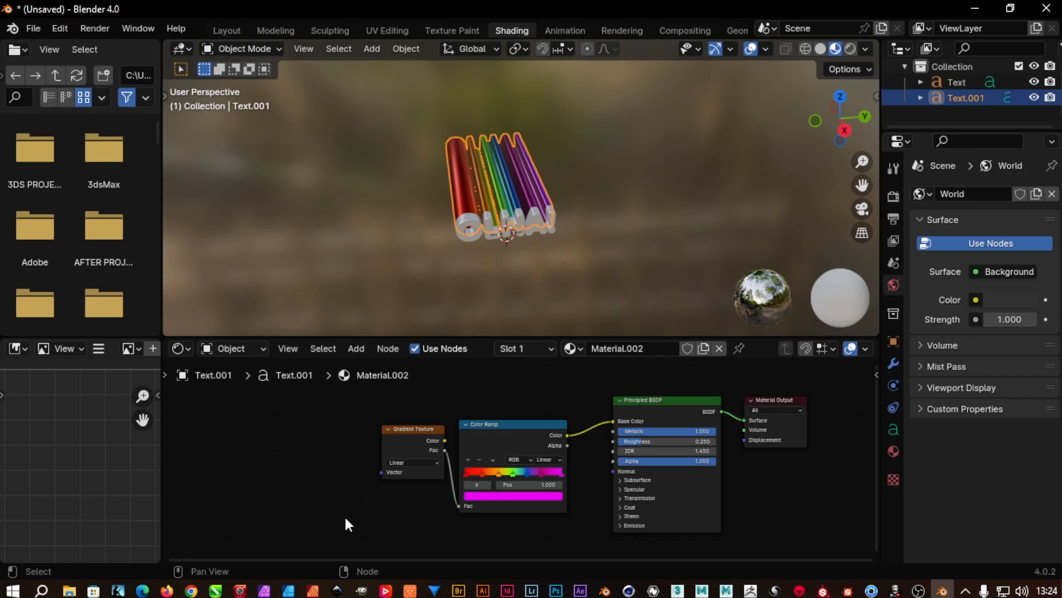
Step: Inspect the rainbow-colored text from several angles and return to the Layout workspace
scroll(531, 238, "up", 5)
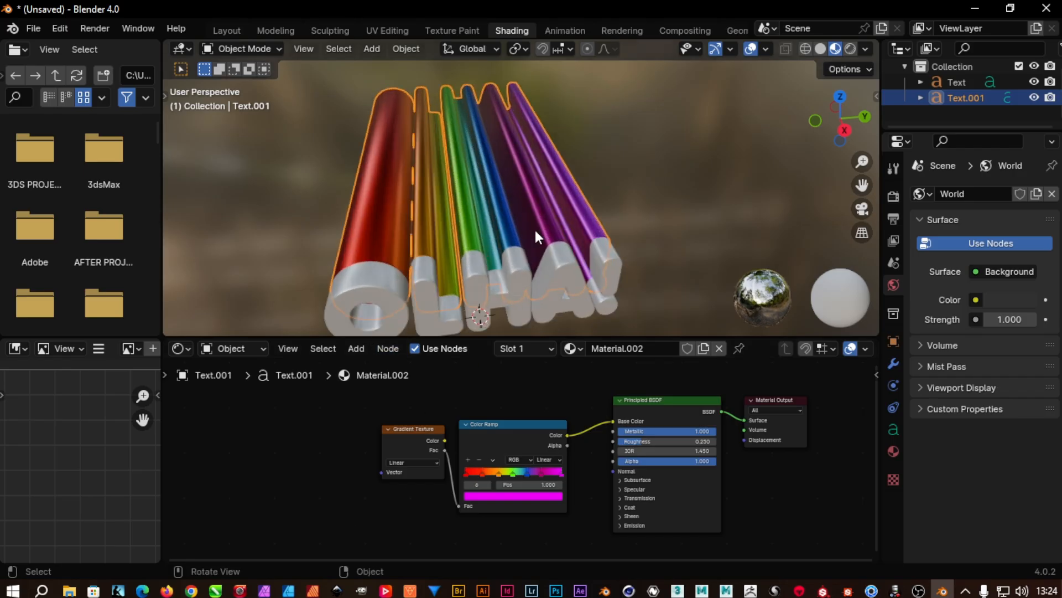
scroll(599, 262, "down", 3)
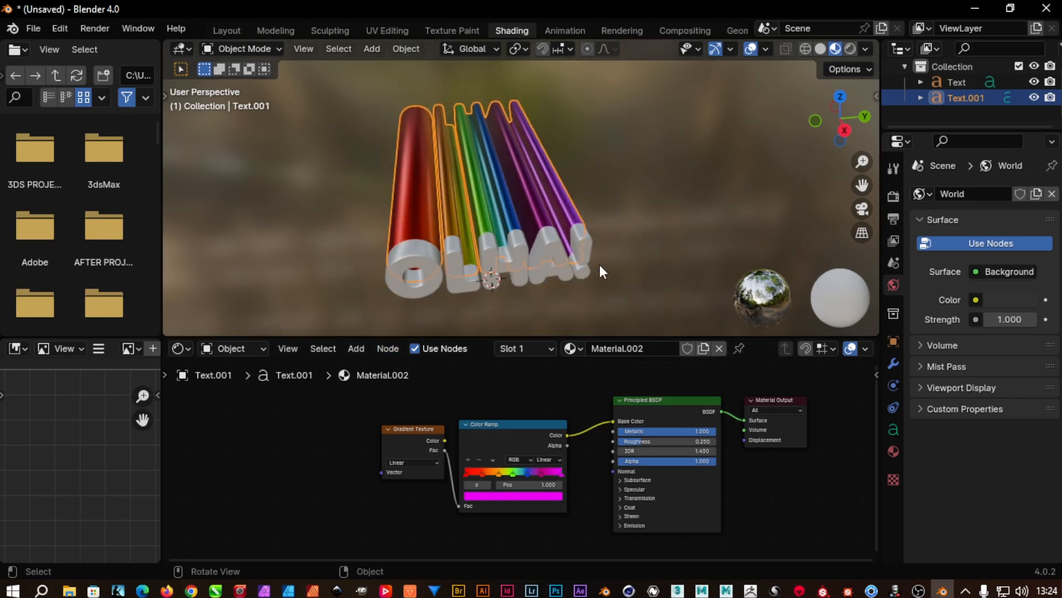
middle_click_drag(599, 262, 624, 238)
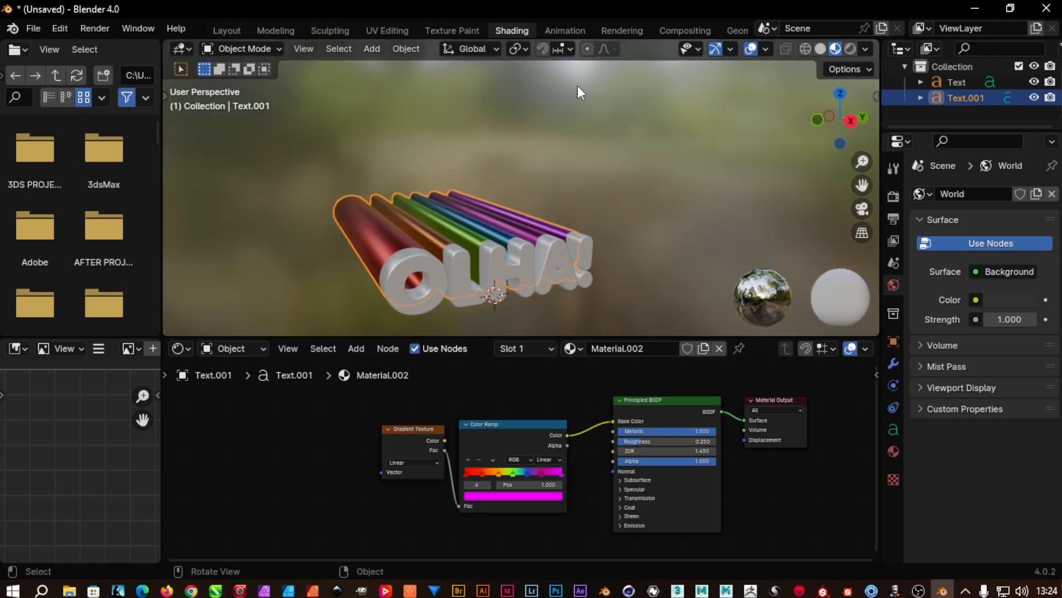
left_click(229, 29)
scroll(302, 247, "down", 3)
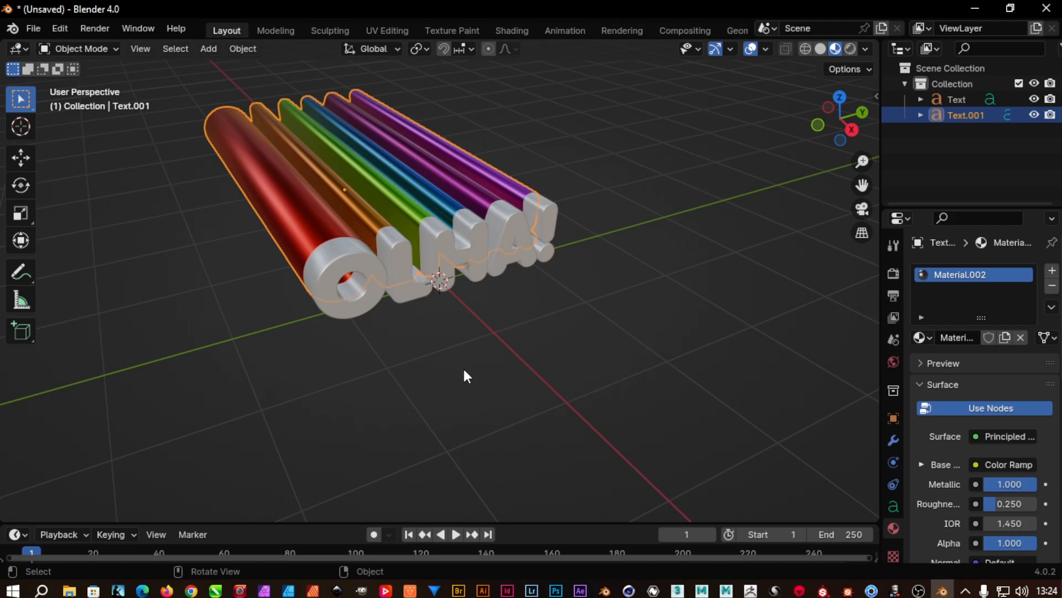
middle_click_drag(464, 370, 457, 370)
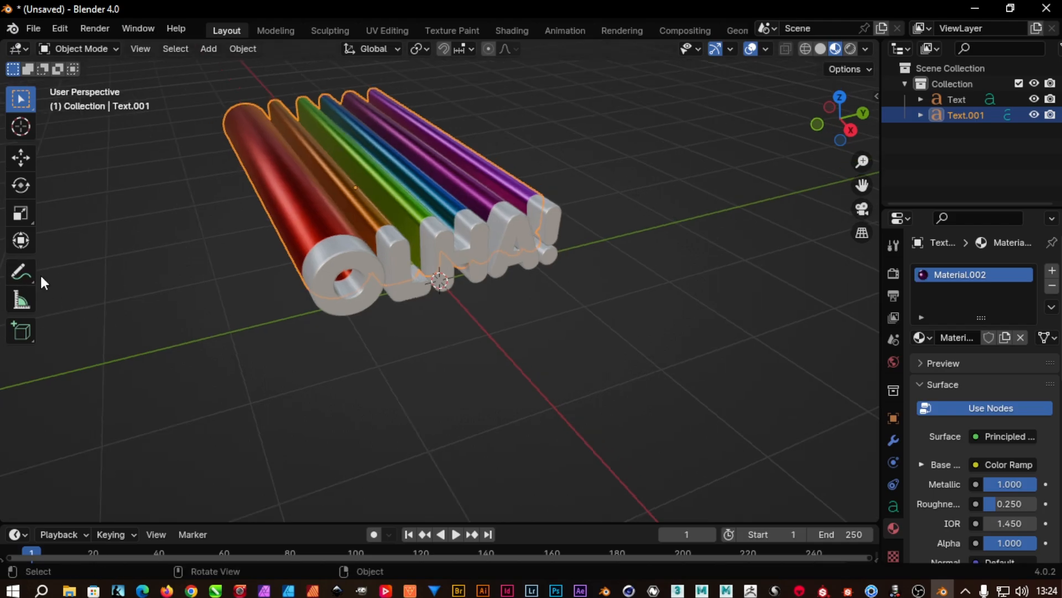
Step: Open the scene's render settings and review the available render engines, keeping EEVEE
left_click(892, 273)
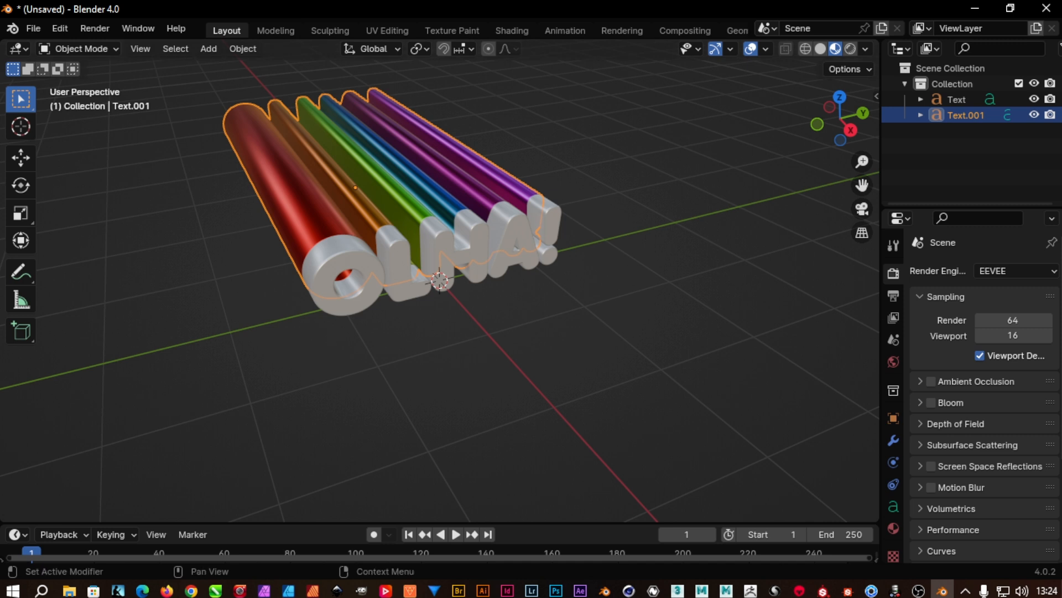
left_click(1015, 272)
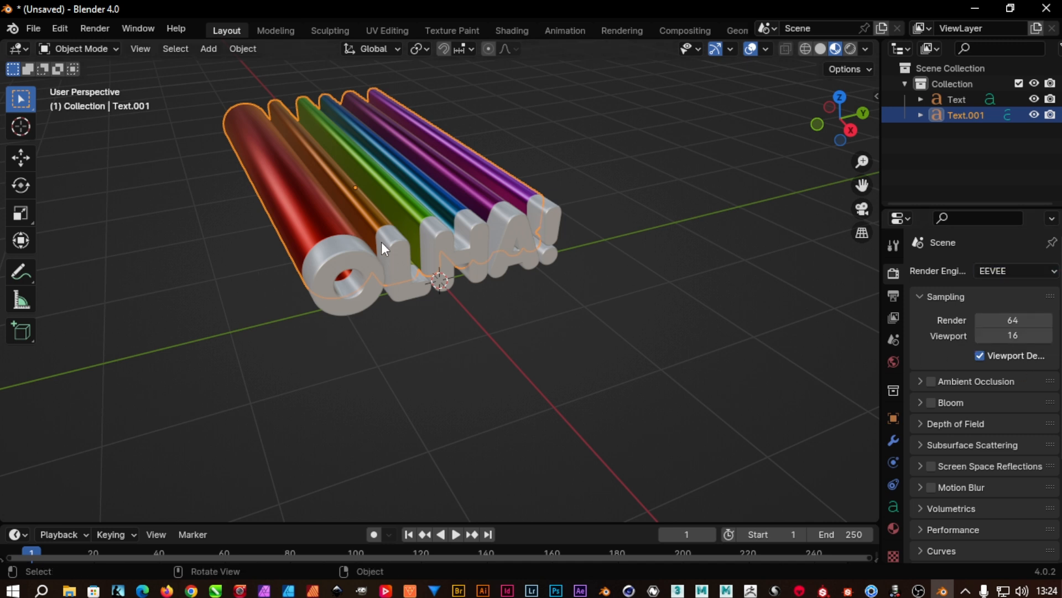
scroll(381, 241, "up", 3)
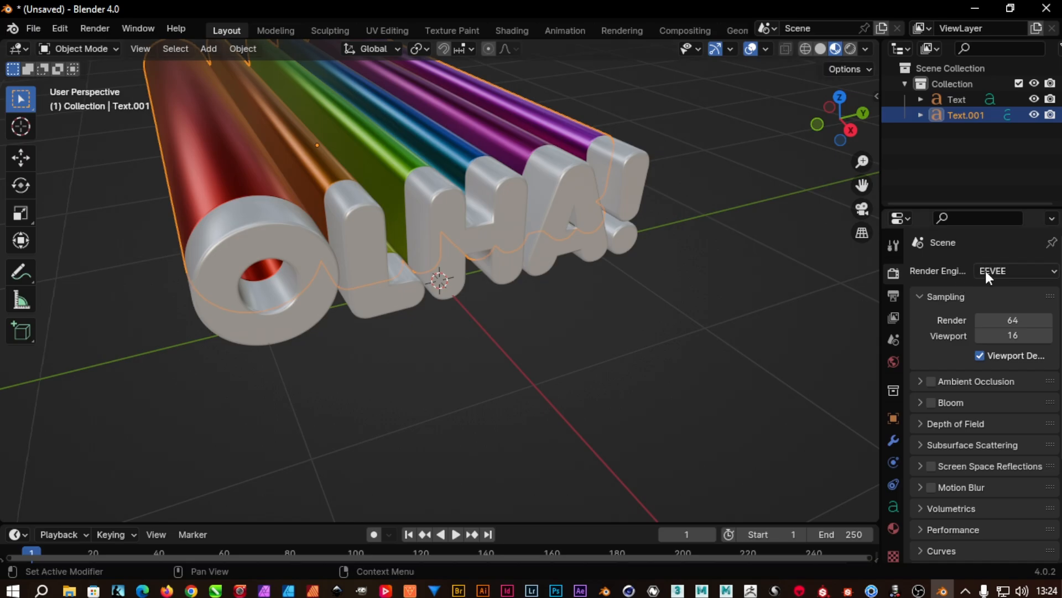
left_click(1012, 272)
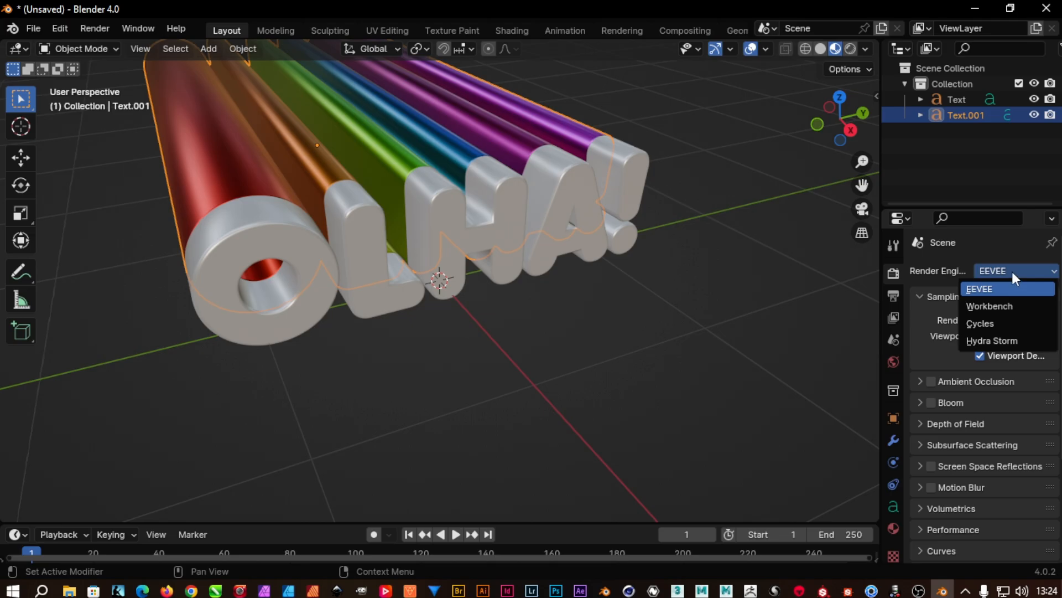
left_click(1012, 270)
left_click(1012, 270)
left_click(1012, 270)
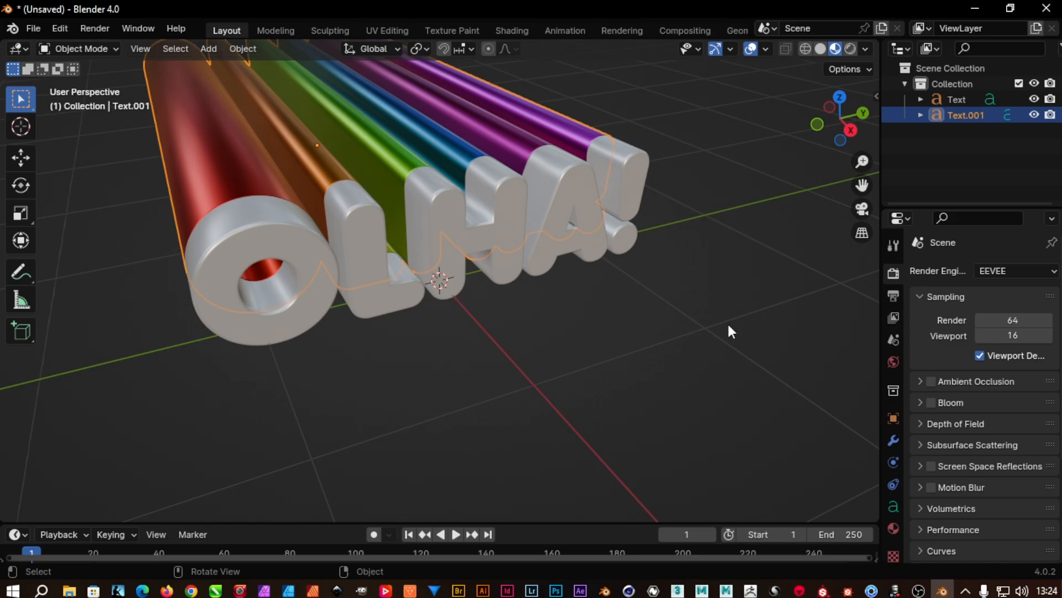
Step: Set both the render and viewport sampling to 128 samples
left_click(1014, 320)
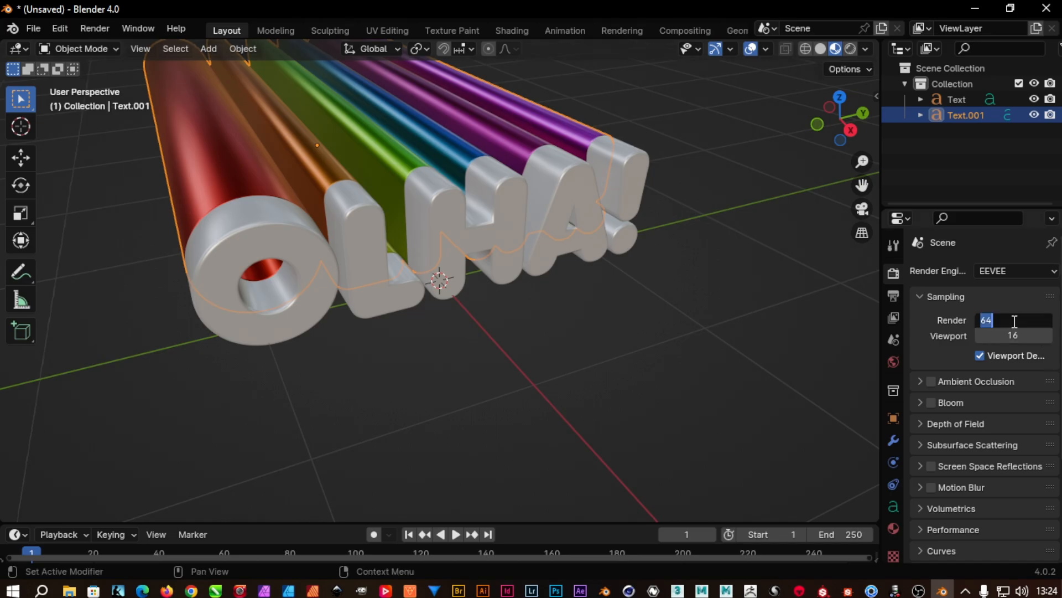
type("128")
key("Return")
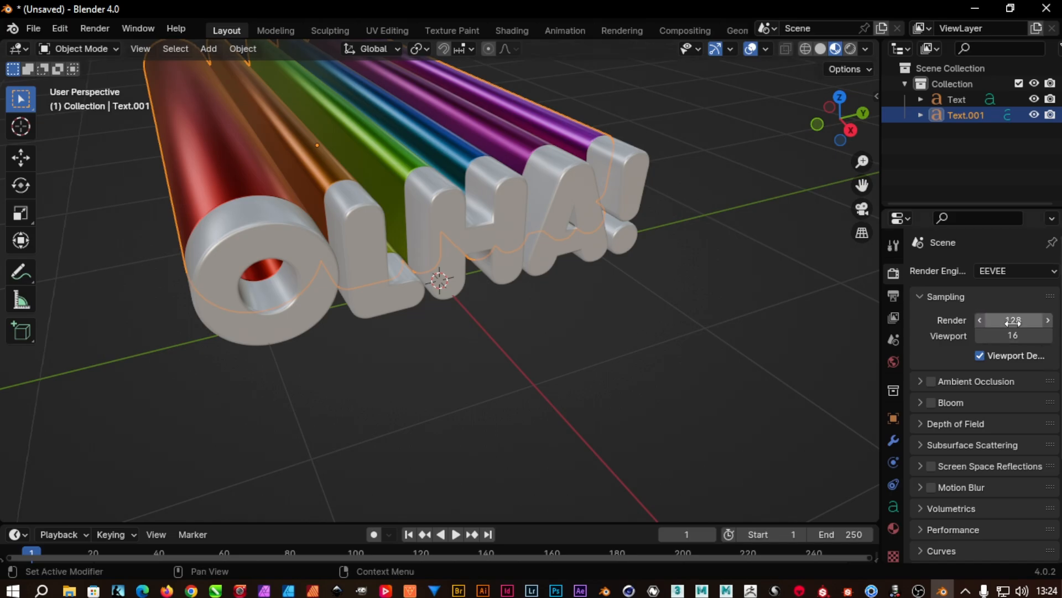
left_click(1026, 340)
type("128")
key("Return")
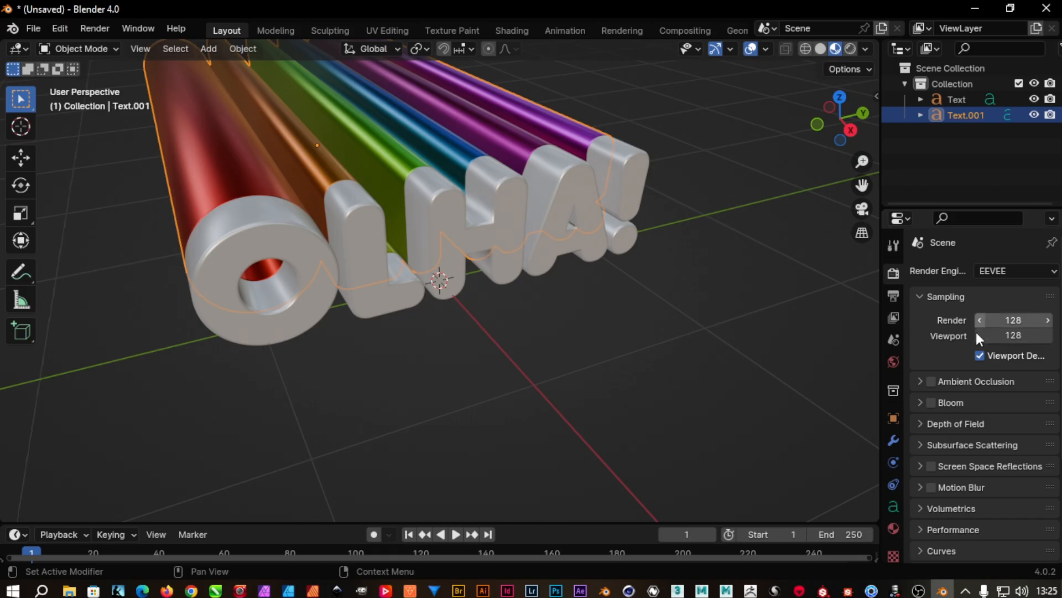
Step: Enable Ambient Occlusion with a distance of 1 m and a trace precision of 0.8, and check the text from below and the front
left_click(929, 383)
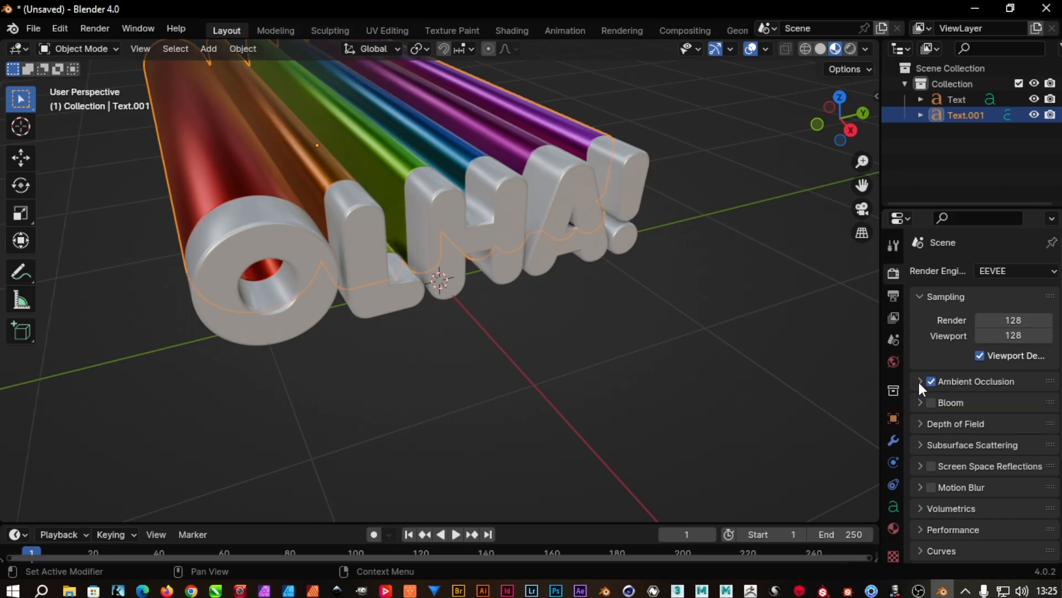
left_click(919, 381)
left_click(1004, 405)
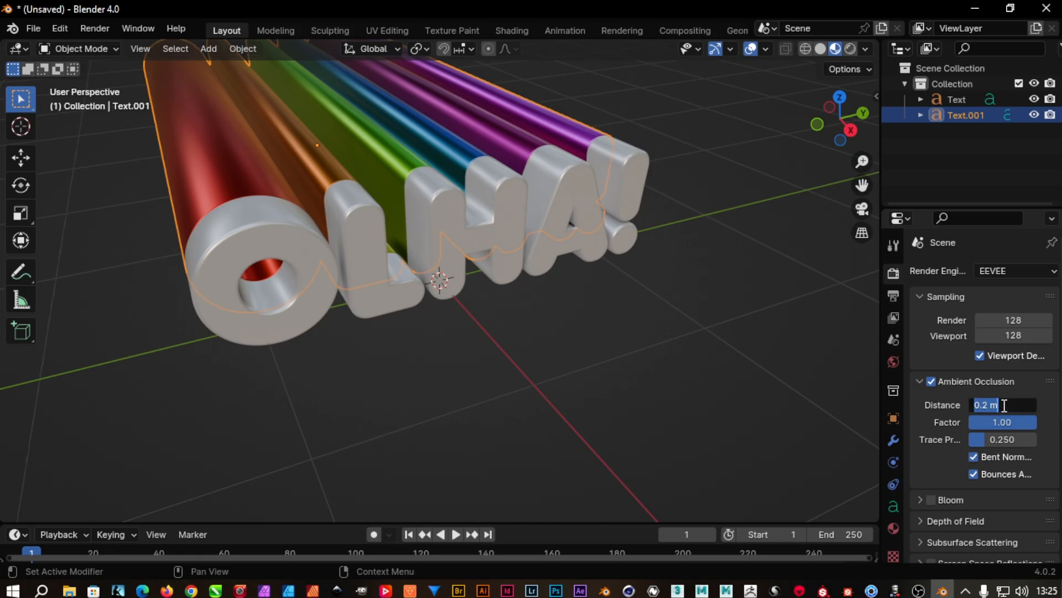
type("1")
key("Return")
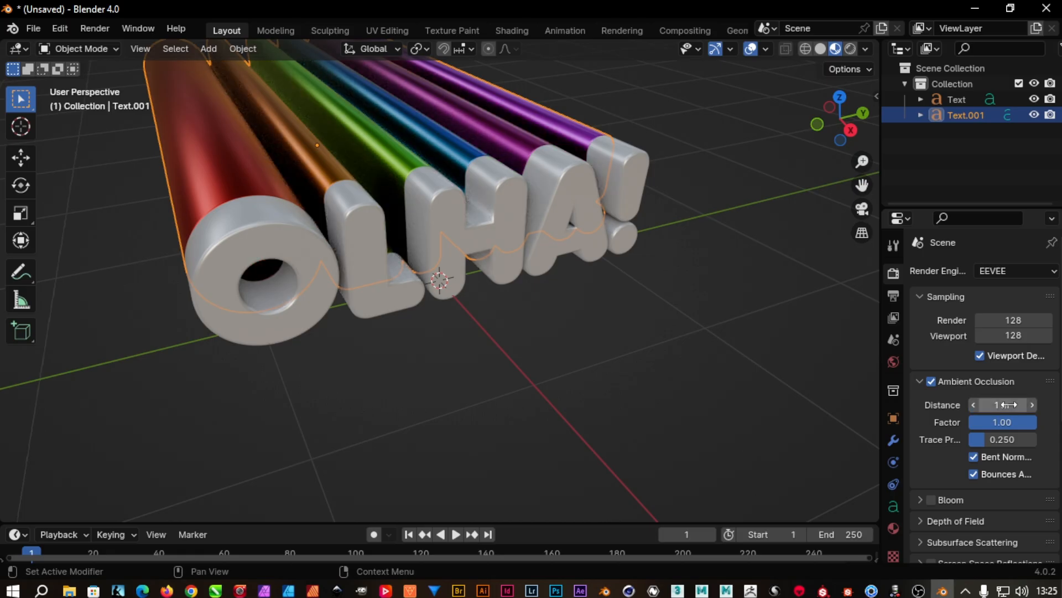
left_click(999, 438)
type("0.8")
key("Return")
middle_click_drag(819, 343, 680, 251)
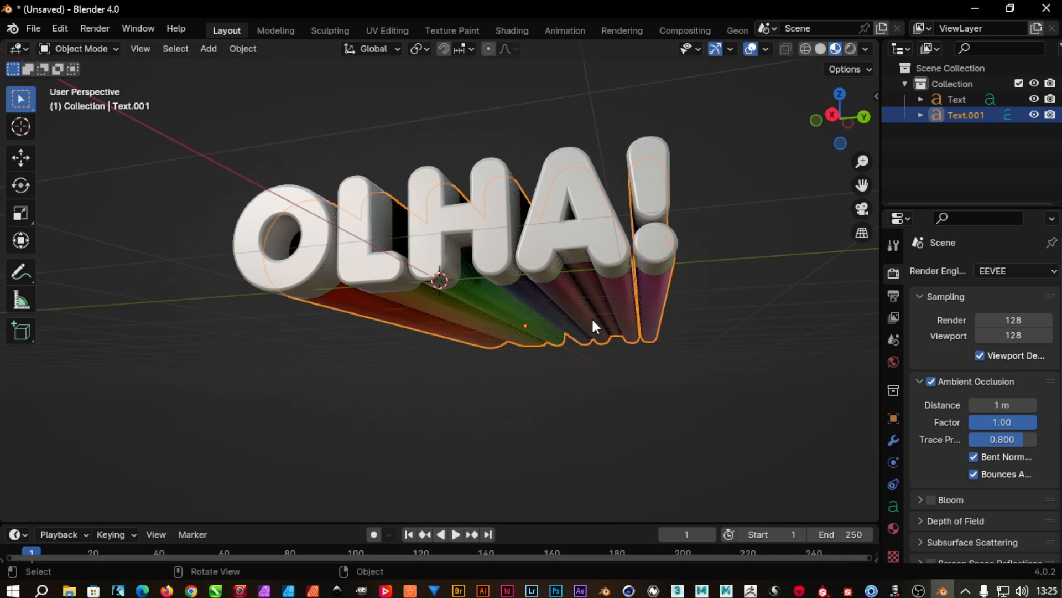
middle_click_drag(561, 321, 632, 392)
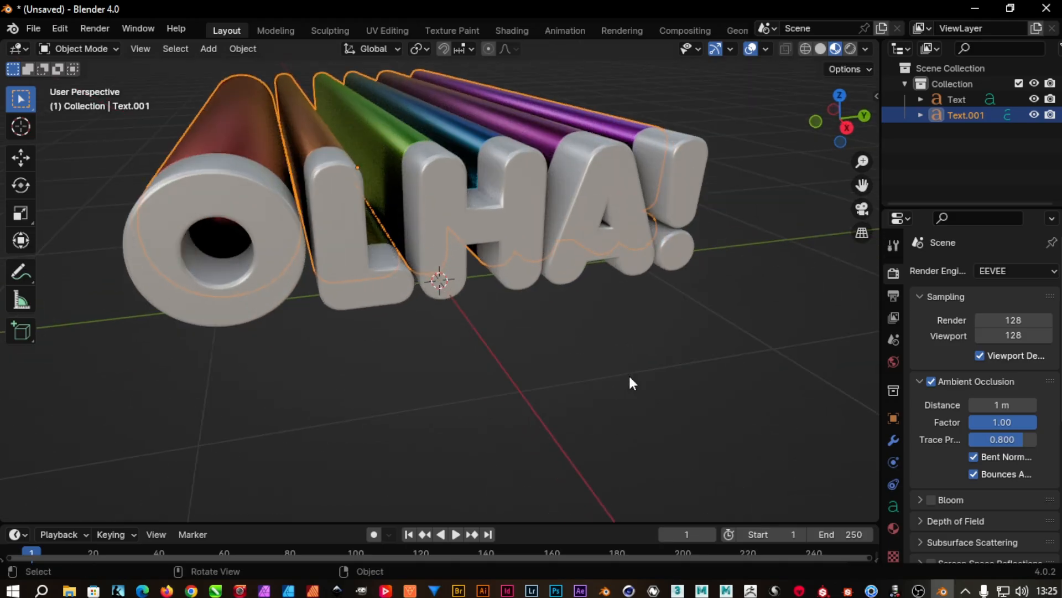
Step: Compare the ambient occlusion shading with Bent Normals and Bounces Approximation switched off and on, leaving both enabled
left_click(974, 457)
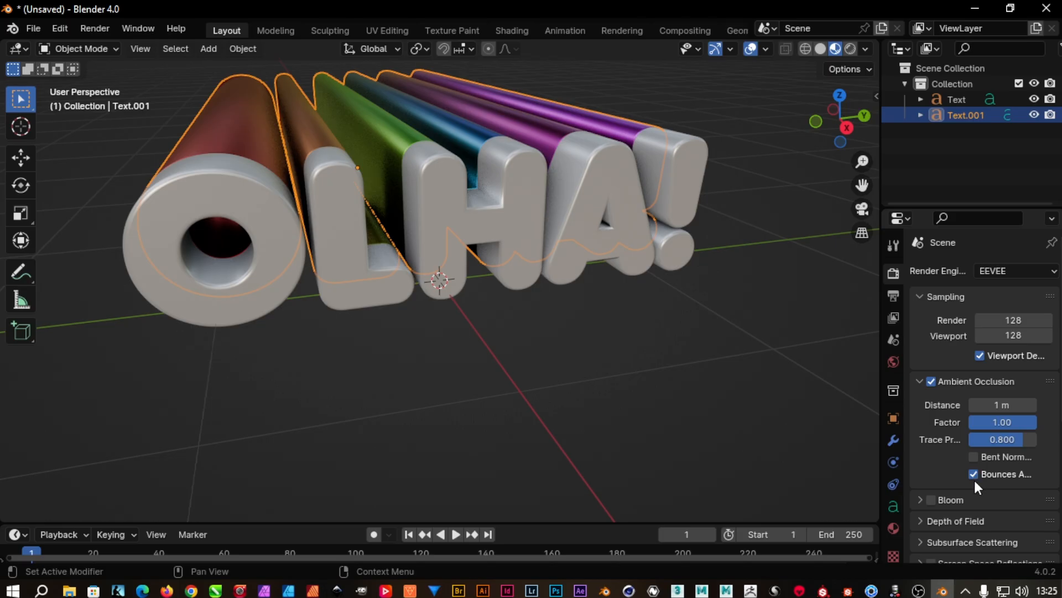
left_click(974, 475)
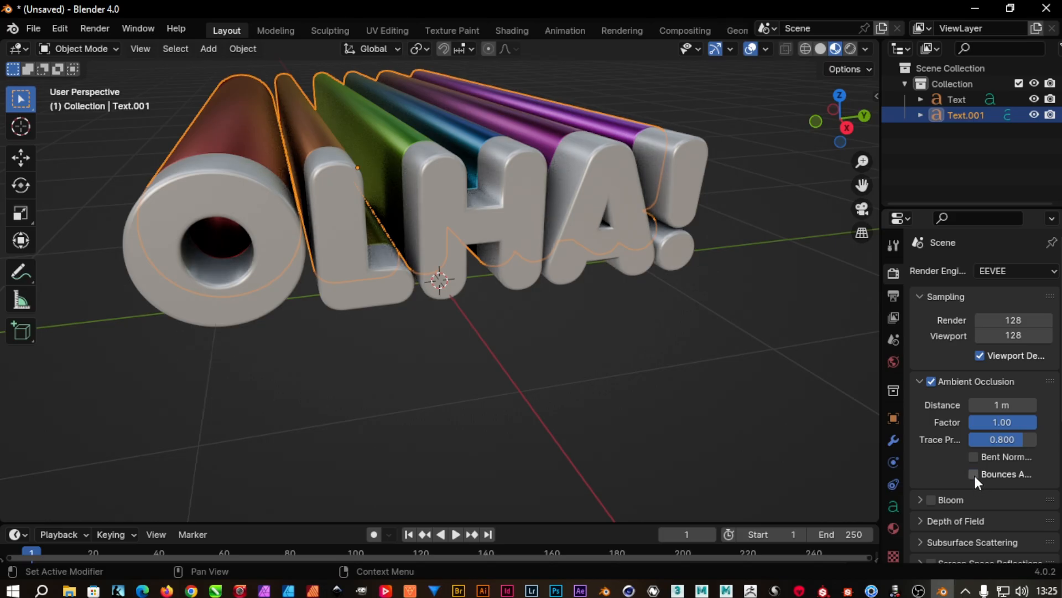
left_click(974, 474)
left_click(976, 457)
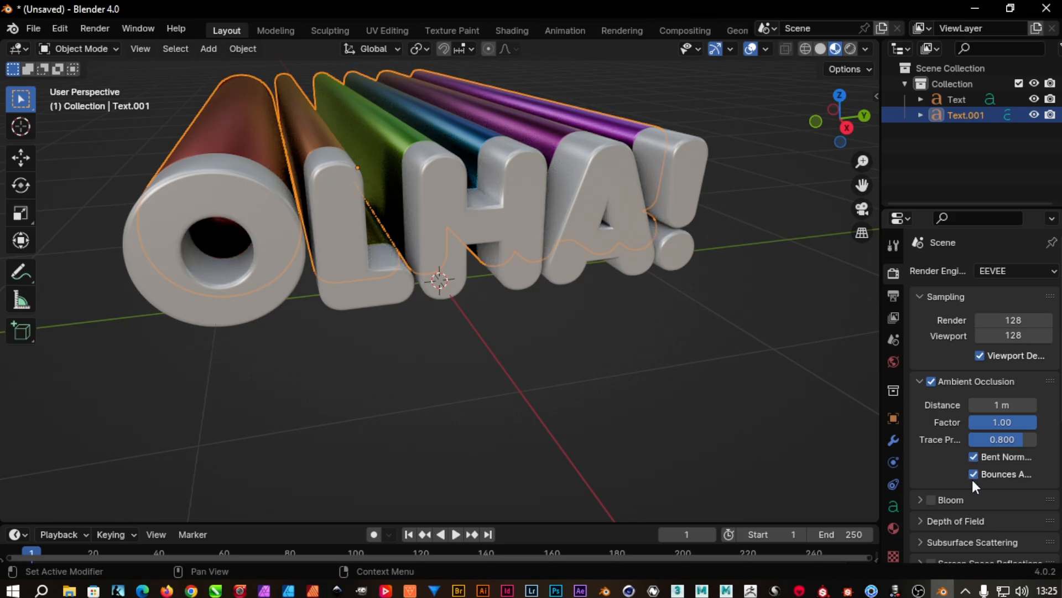
left_click(974, 474)
left_click(974, 457)
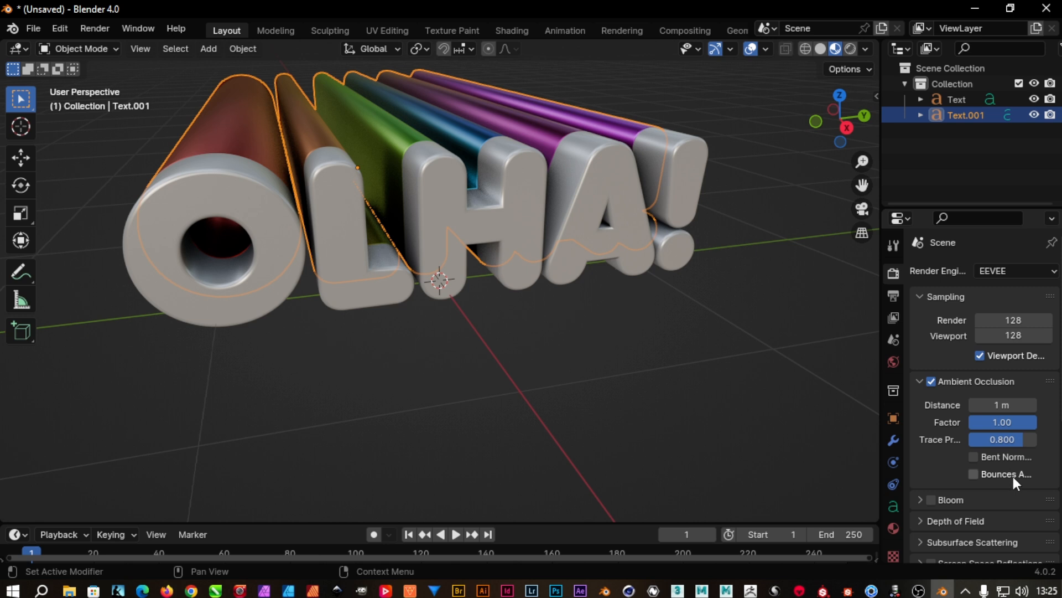
left_click(974, 474)
left_click(974, 457)
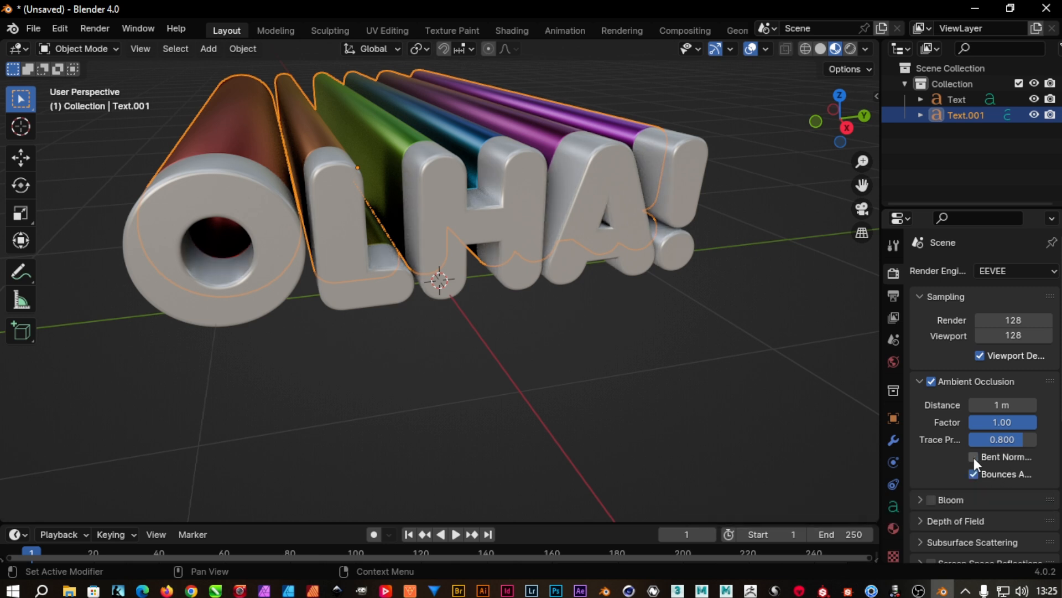
middle_click_drag(614, 327, 606, 260)
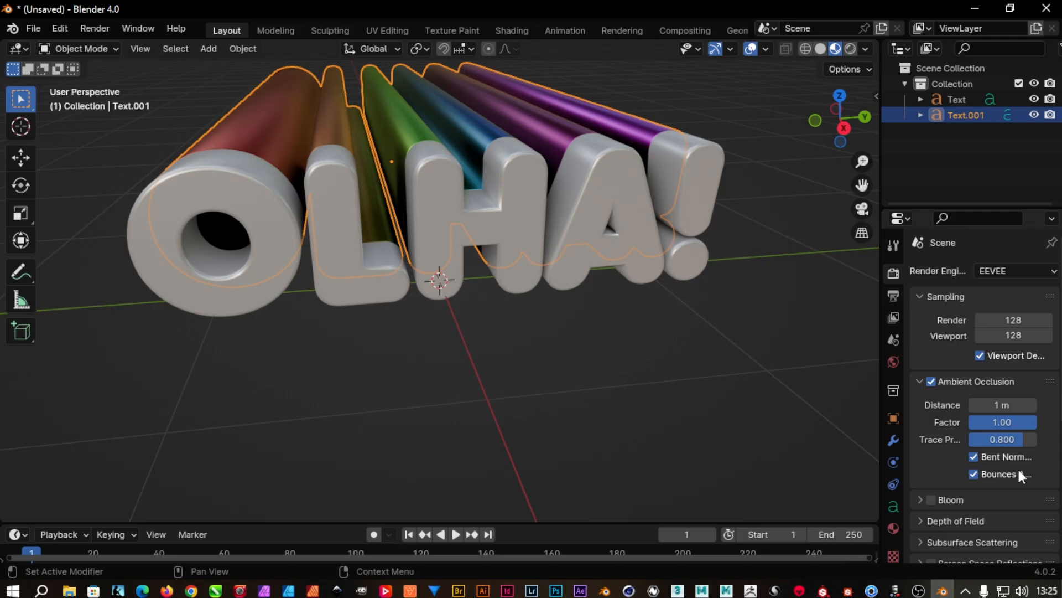
Step: Enable Bloom with a threshold of 0.25 and a radius of 5
scroll(938, 464, "down", 3)
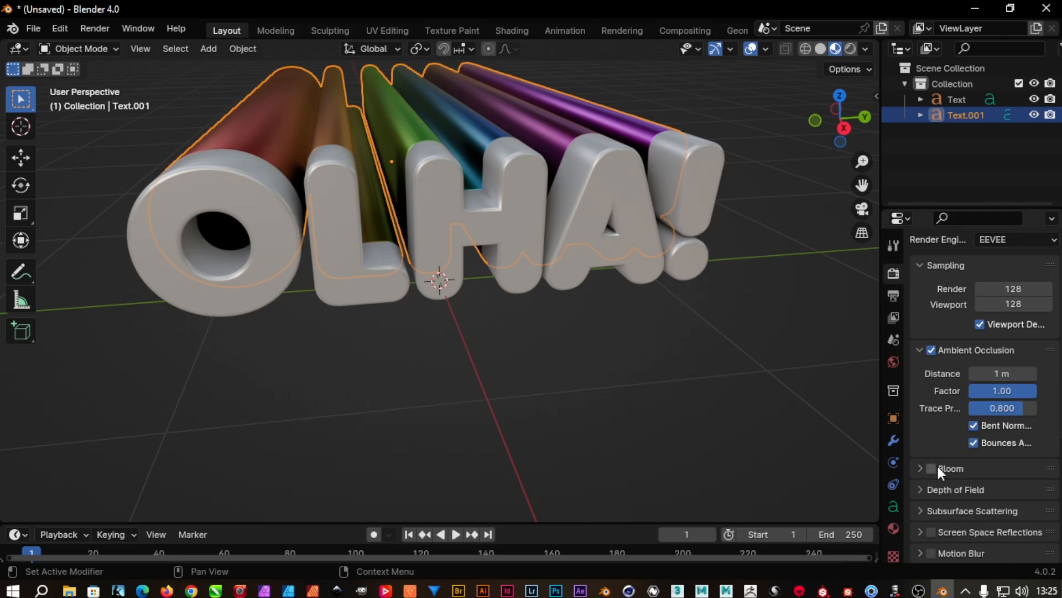
left_click(931, 437)
left_click(920, 438)
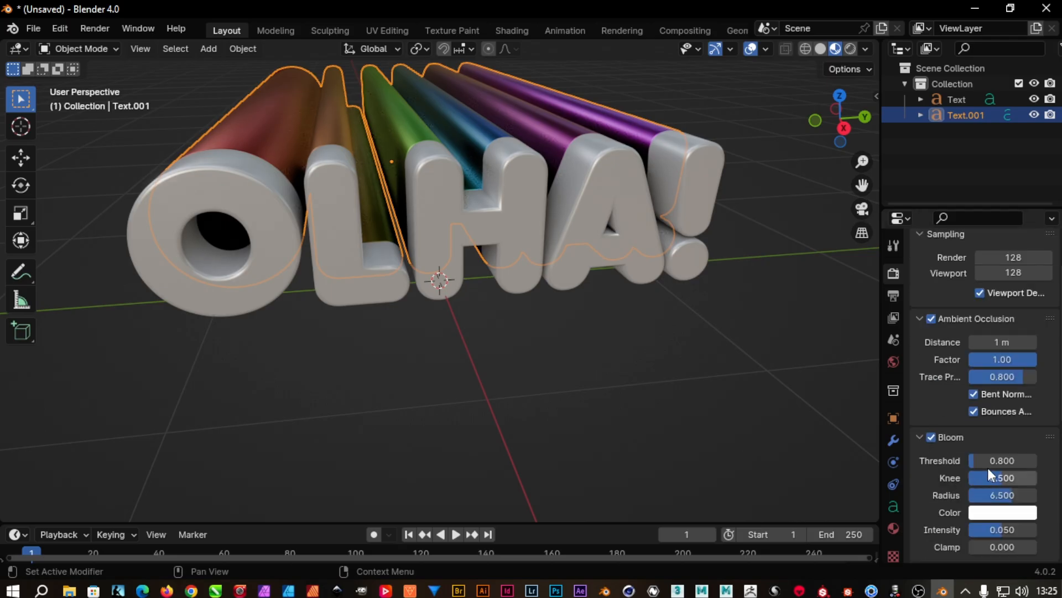
left_click(991, 460)
type(".2")
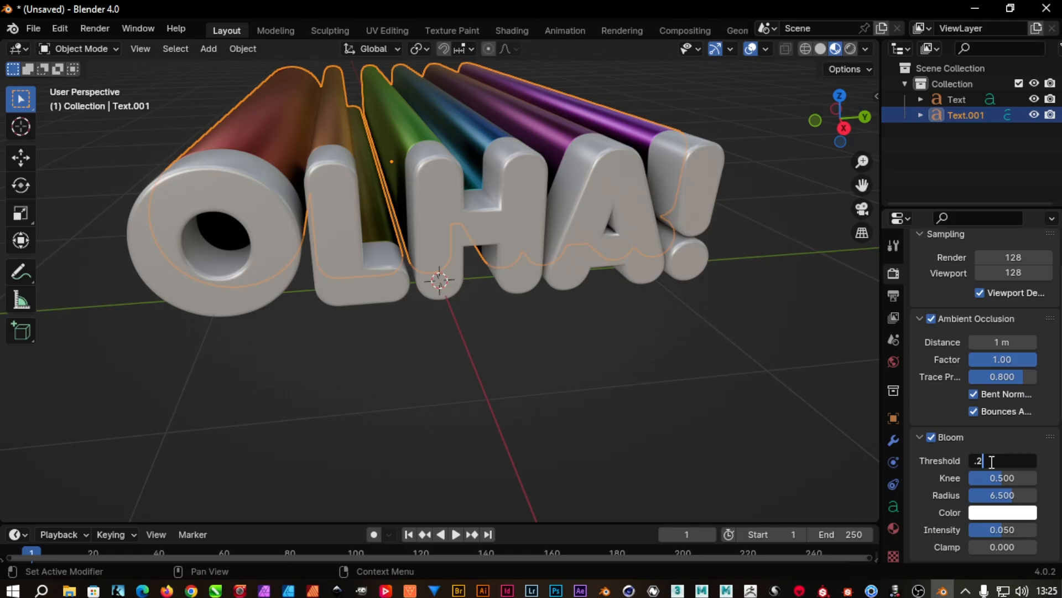
type("5")
key("Return")
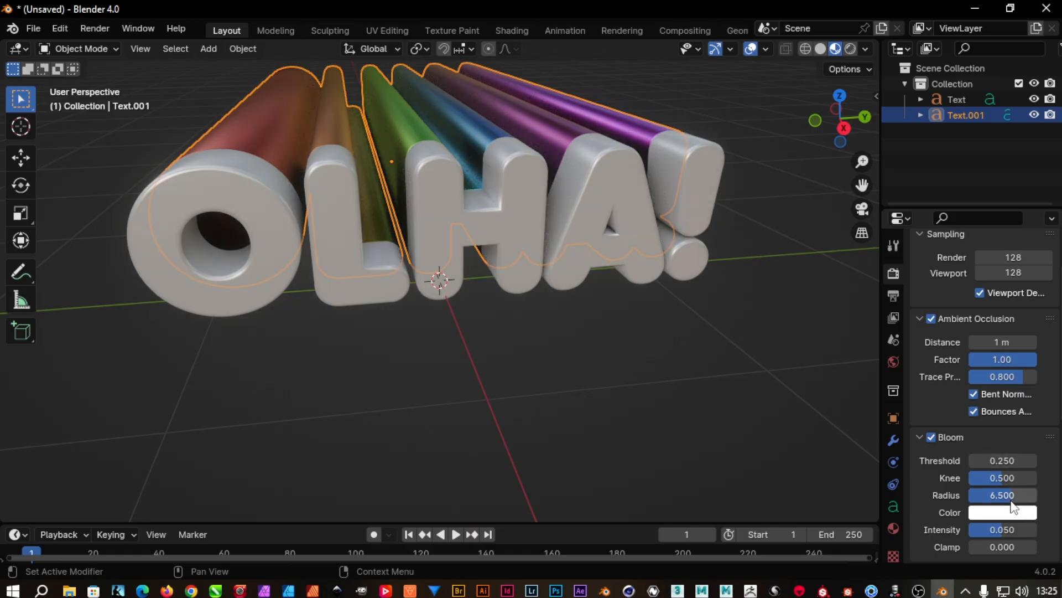
left_click(1012, 497)
type("5")
key("Return")
Step: Try a Bloom intensity of 0.15
left_click(1000, 527)
type("0.15")
key("Return")
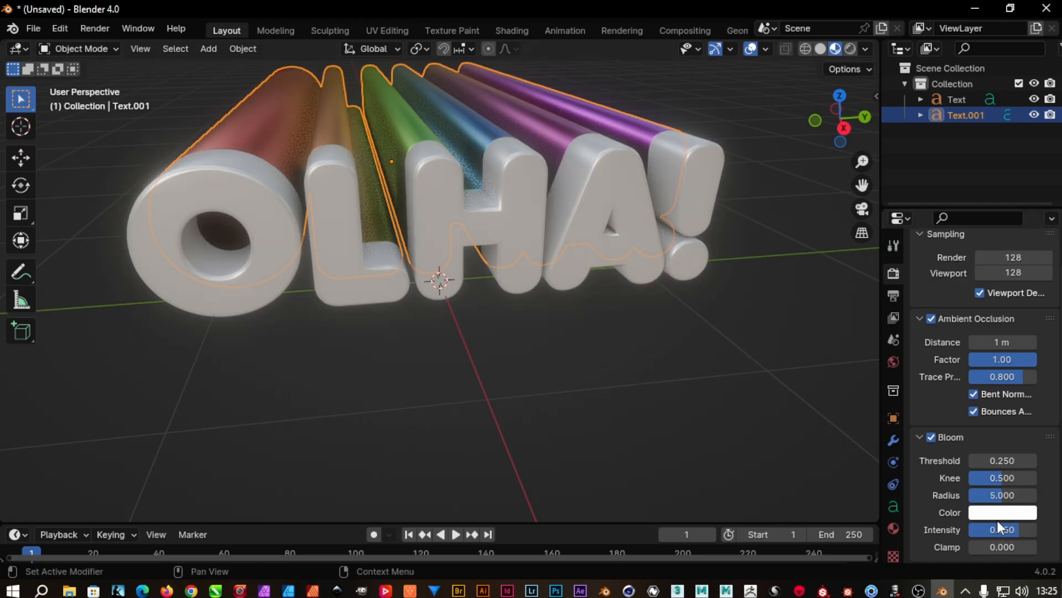
Step: Set the Bloom intensity to 0.025 and check the glow on the text
left_click(1007, 527)
type(".025")
key("Return")
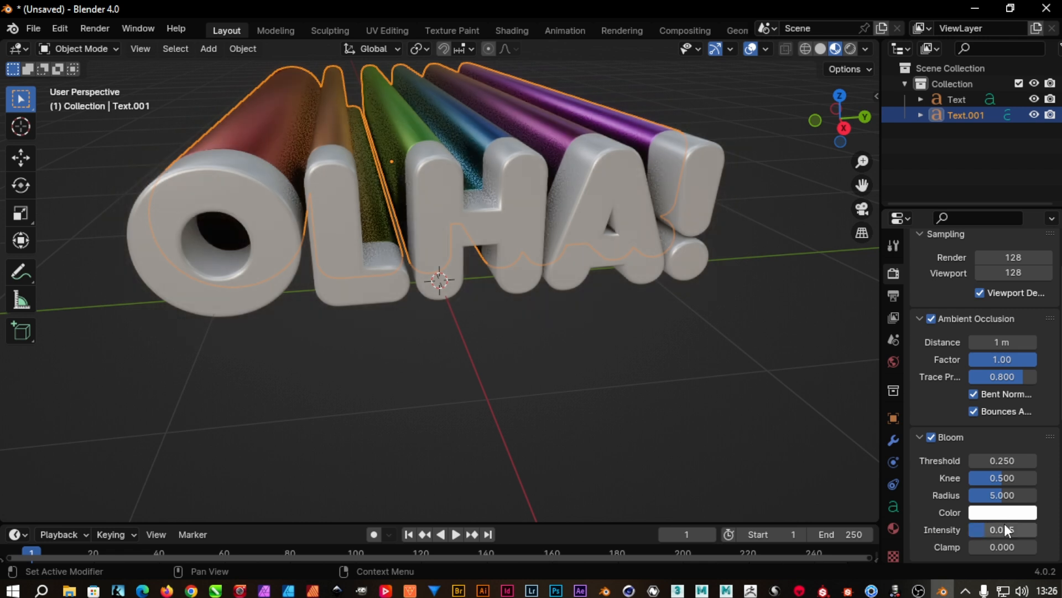
middle_click_drag(693, 314, 667, 324)
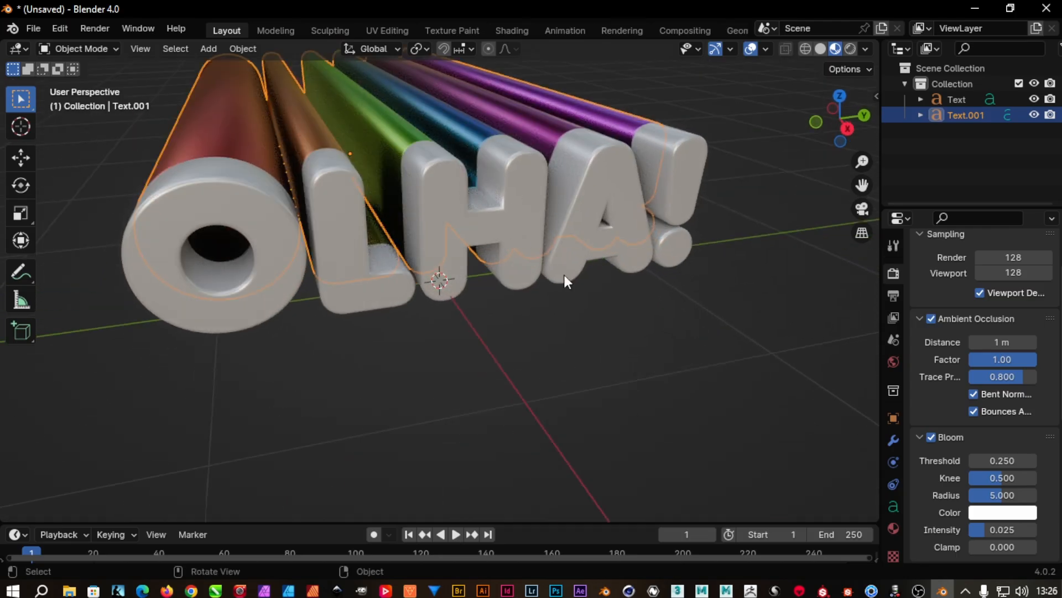
Step: Enable Screen Space Reflections with a trace precision of 1 and a max roughness of 0.15
scroll(941, 492, "down", 4)
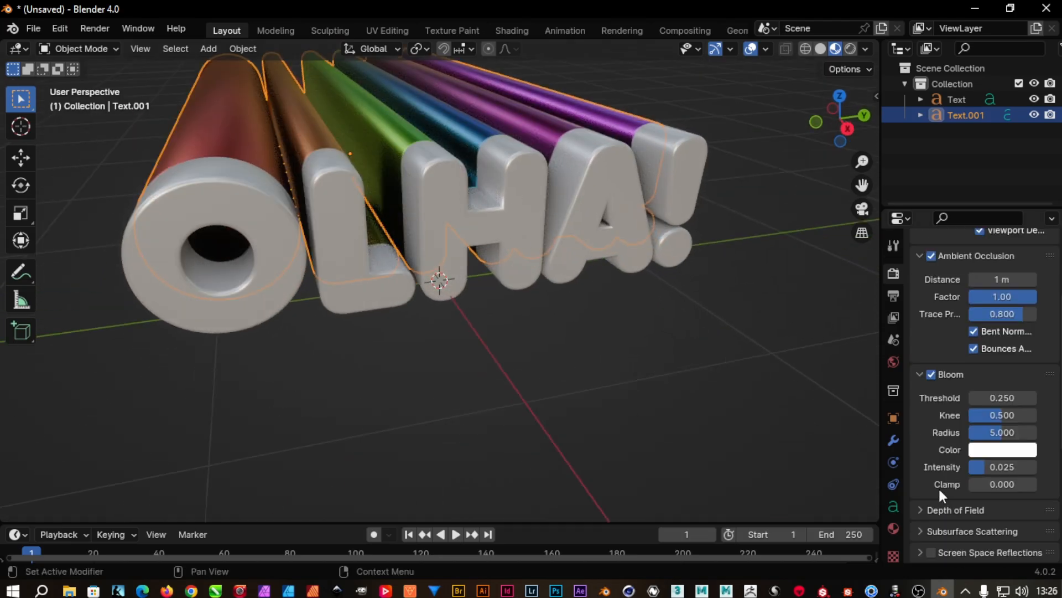
scroll(946, 495, "down", 2)
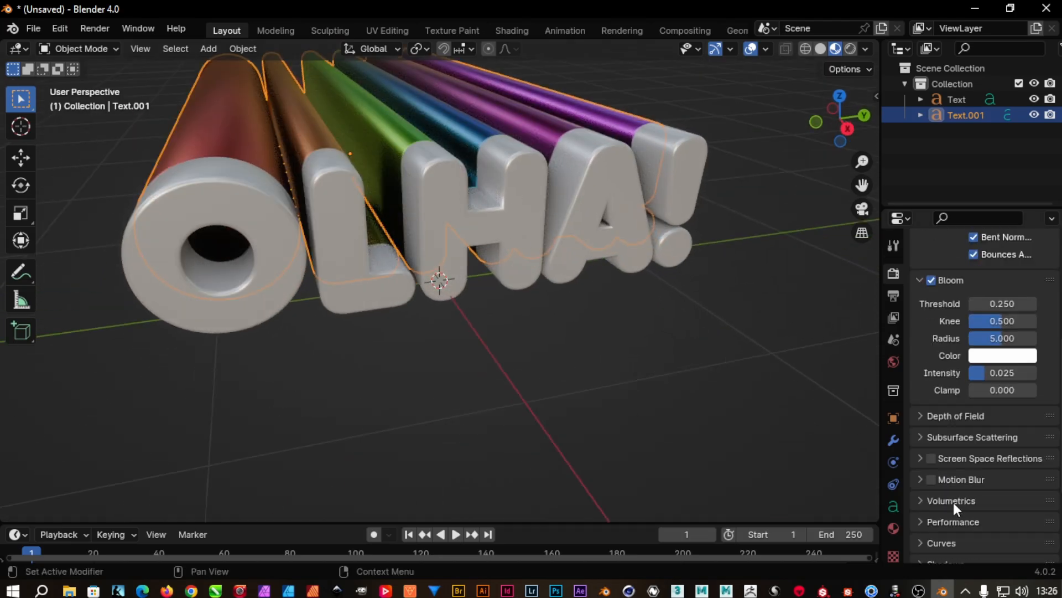
left_click(932, 458)
left_click(920, 459)
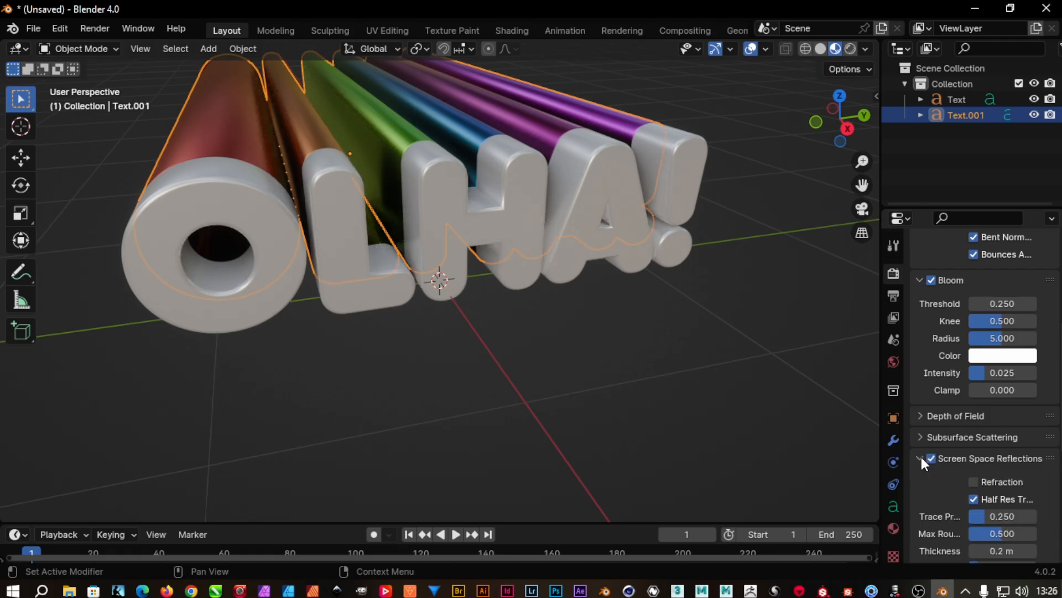
scroll(1015, 422, "down", 3)
type("1")
key("Return")
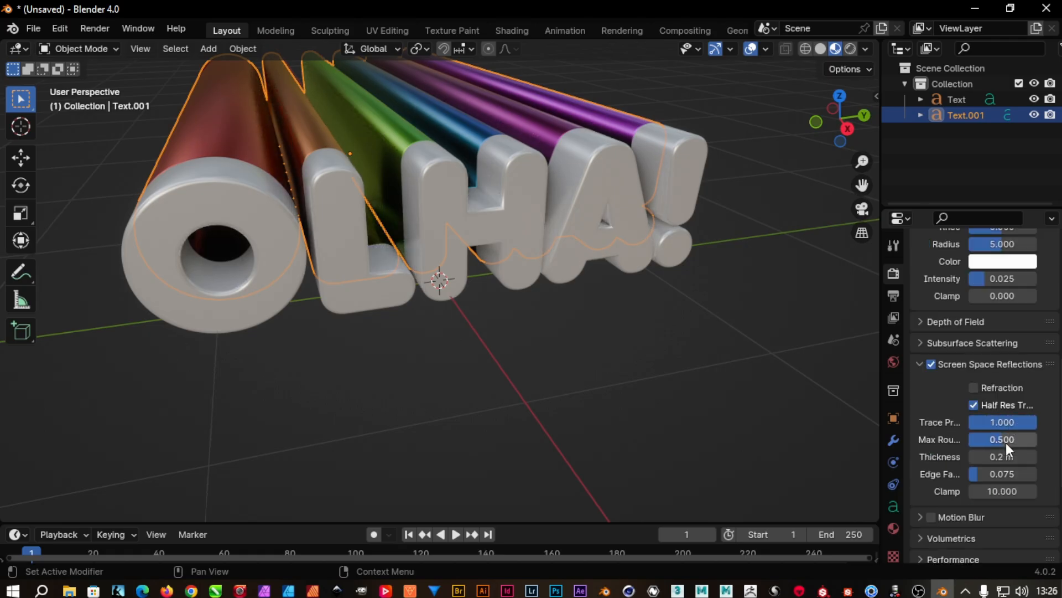
left_click(1005, 441)
type("0.15")
key("Return")
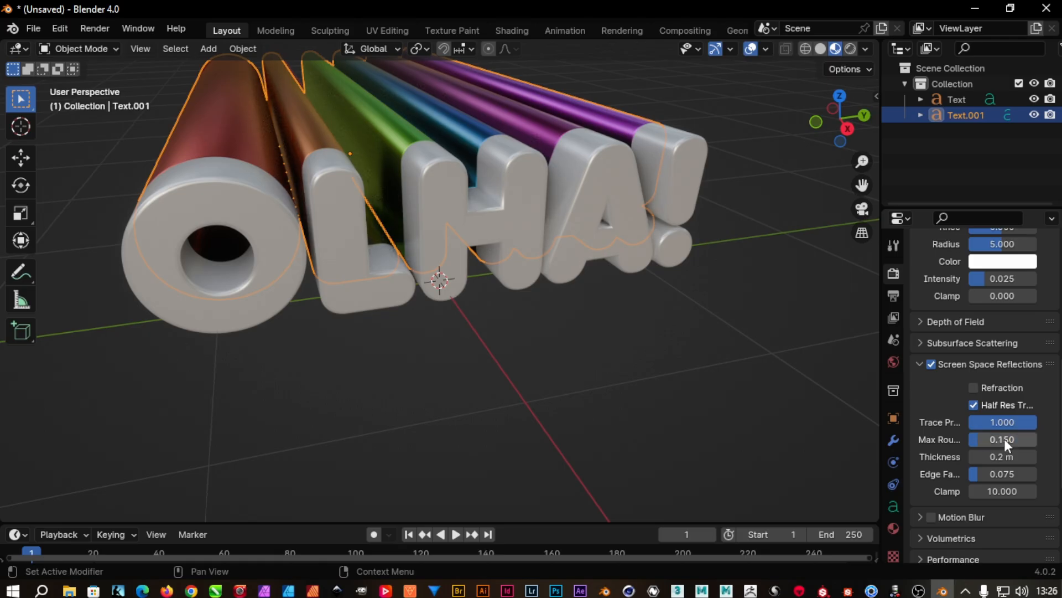
Step: Set the reflections' thickness to 1 m and edge fading to 0.5, and check the text from the side
left_click(1007, 454)
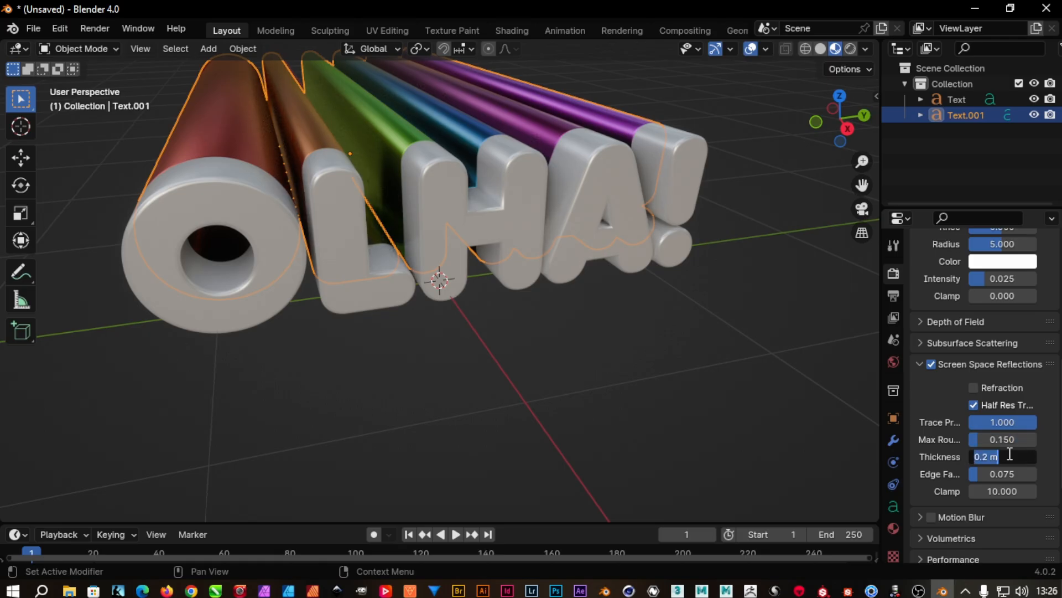
type("1")
key("Return")
left_click(1002, 474)
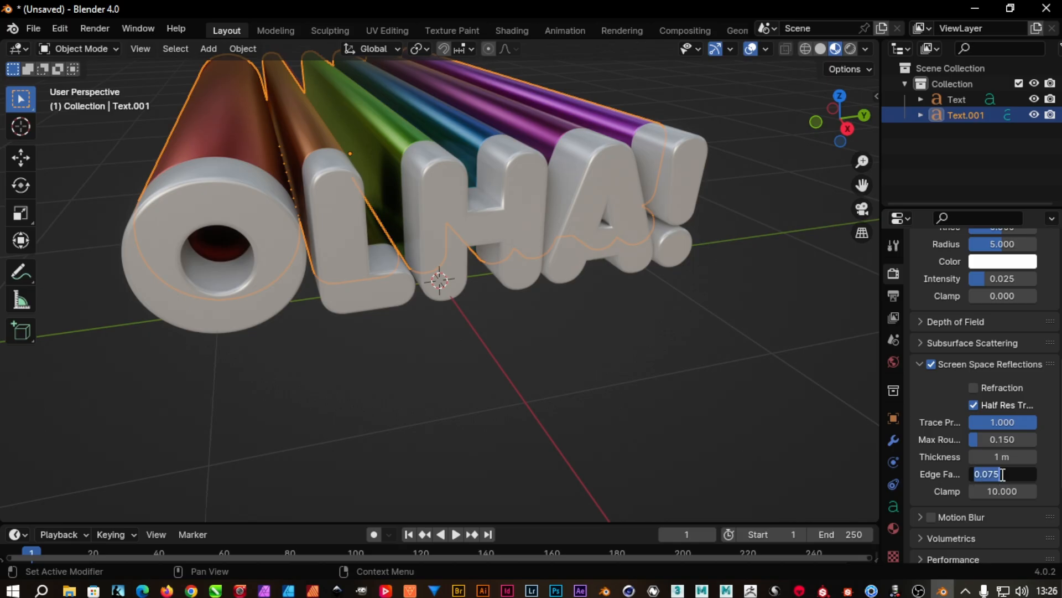
type("0.5")
key("Return")
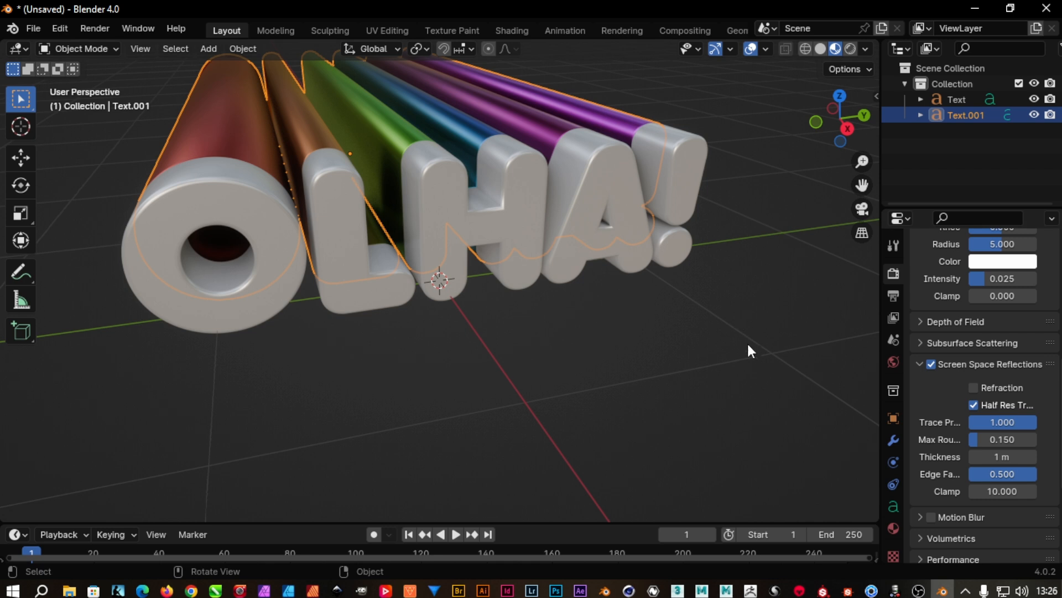
middle_click_drag(747, 341, 628, 323)
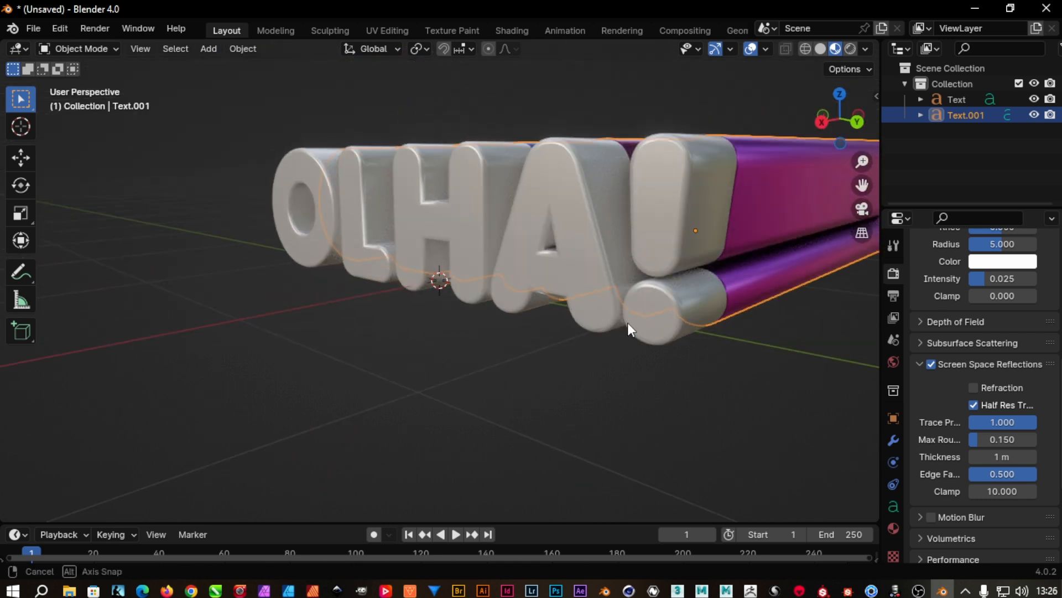
Step: Set the shadows' cube size and cascade size to 2048 px each
scroll(929, 451, "down", 5)
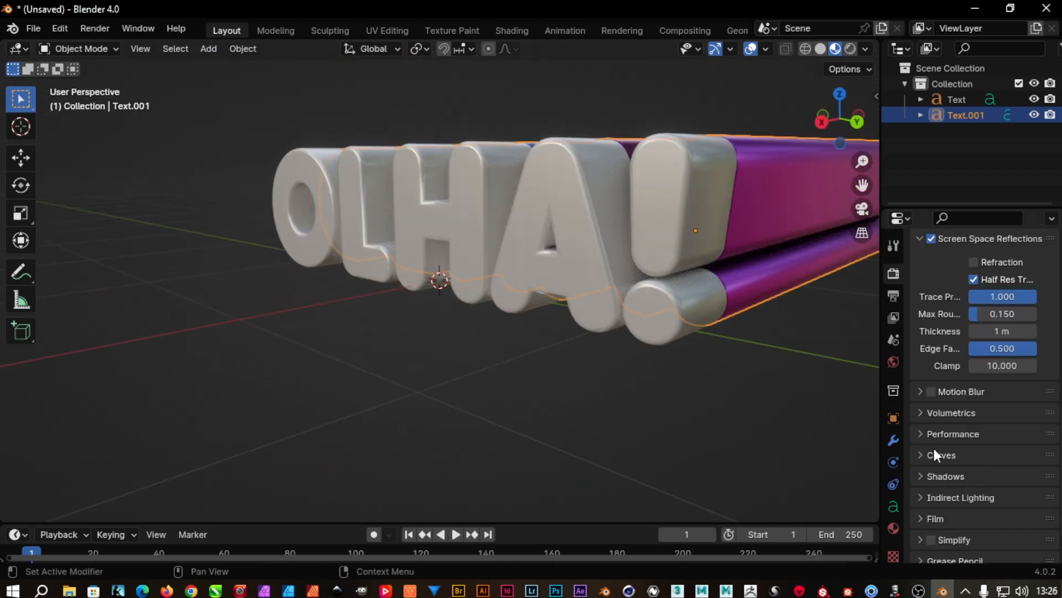
left_click(922, 477)
scroll(936, 476, "down", 2)
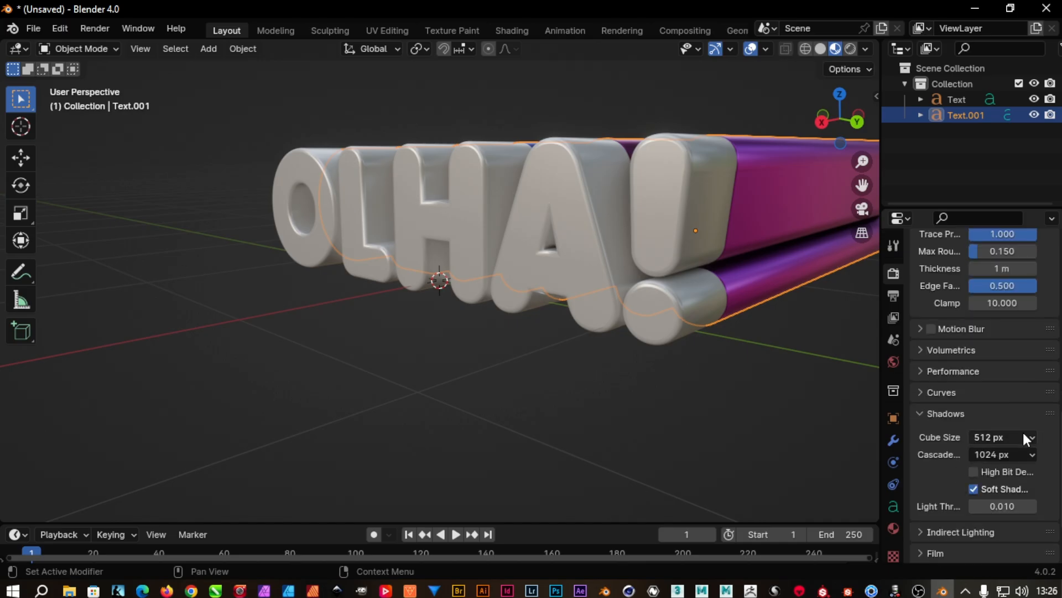
left_click(1022, 436)
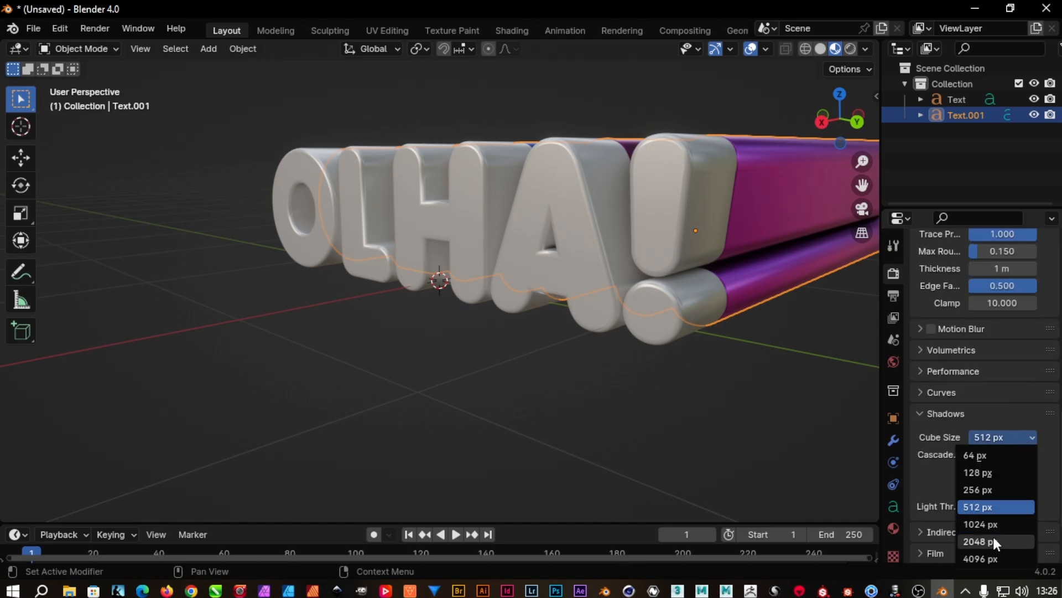
left_click(993, 539)
left_click(1010, 456)
left_click(1000, 419)
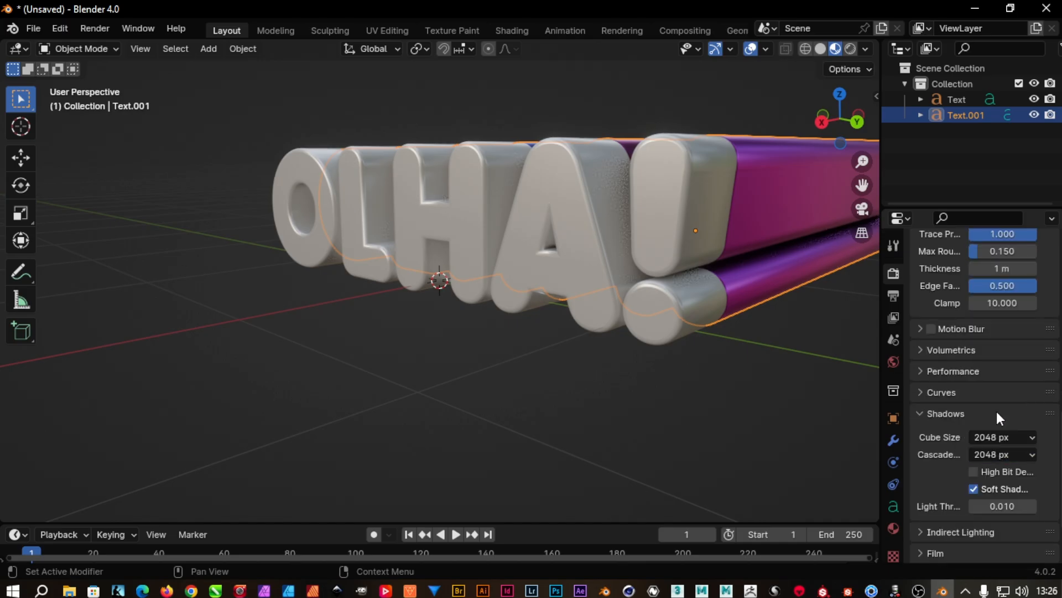
Step: Enable High Bit Depth for the shadows and set the light threshold to 0.001
left_click(975, 472)
left_click(1002, 506)
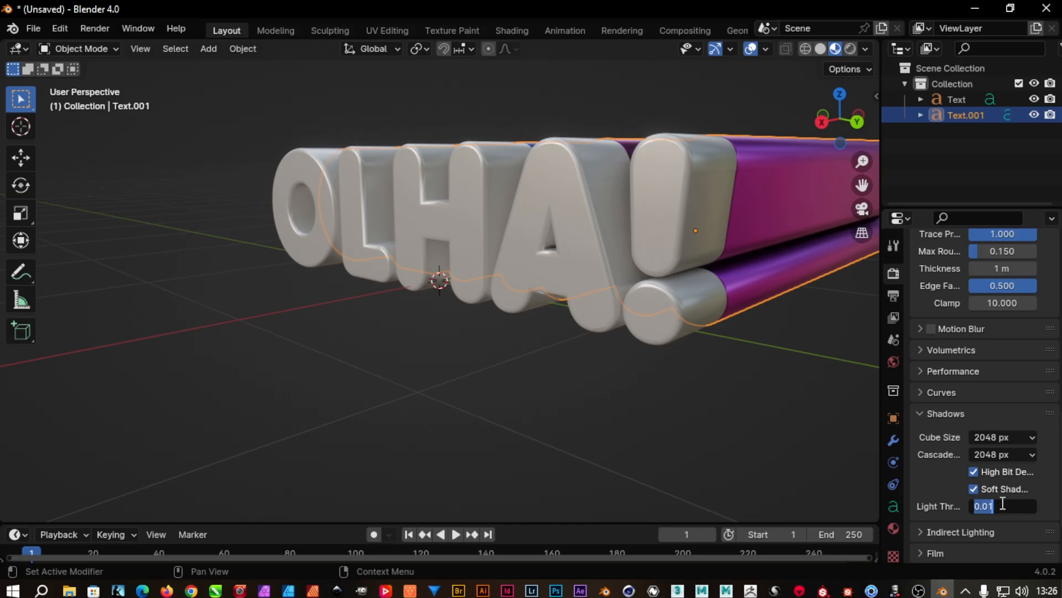
type(".001")
key("Return")
Step: Set the diffuse bounces for indirect lighting to 4
scroll(940, 459, "down", 4)
left_click(927, 446)
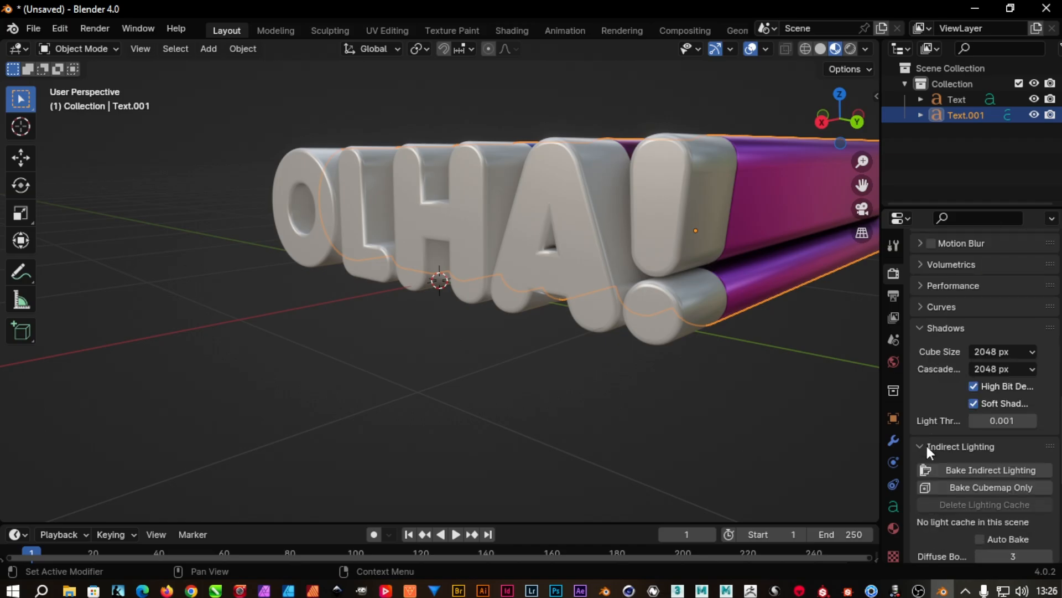
scroll(925, 443, "down", 5)
left_click(996, 430)
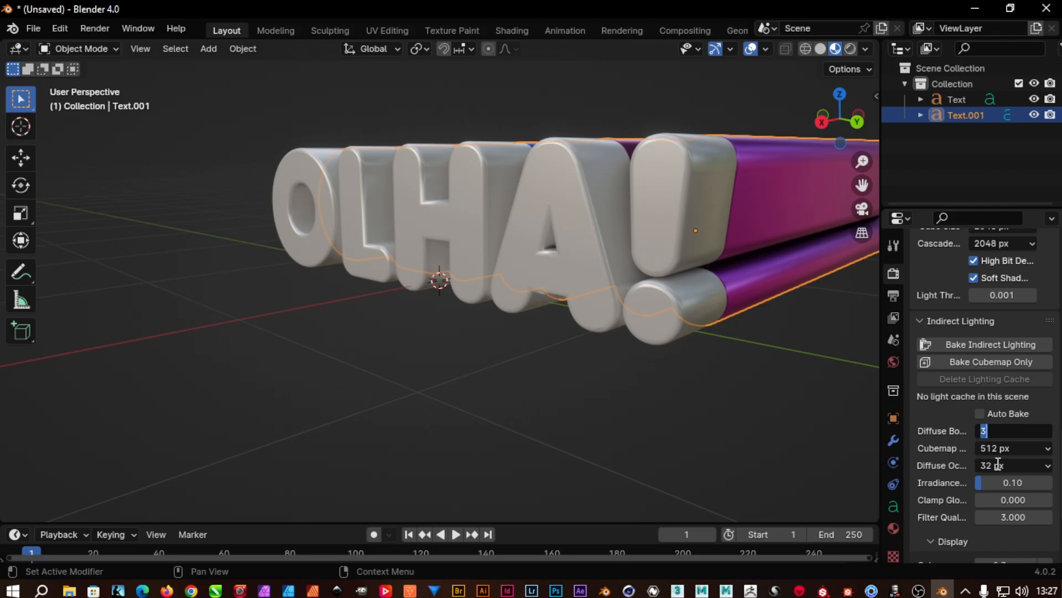
key("Return")
Step: Try an indirect lighting cubemap size of 1024 px and set the diffuse occlusion to 64 px
left_click(997, 448)
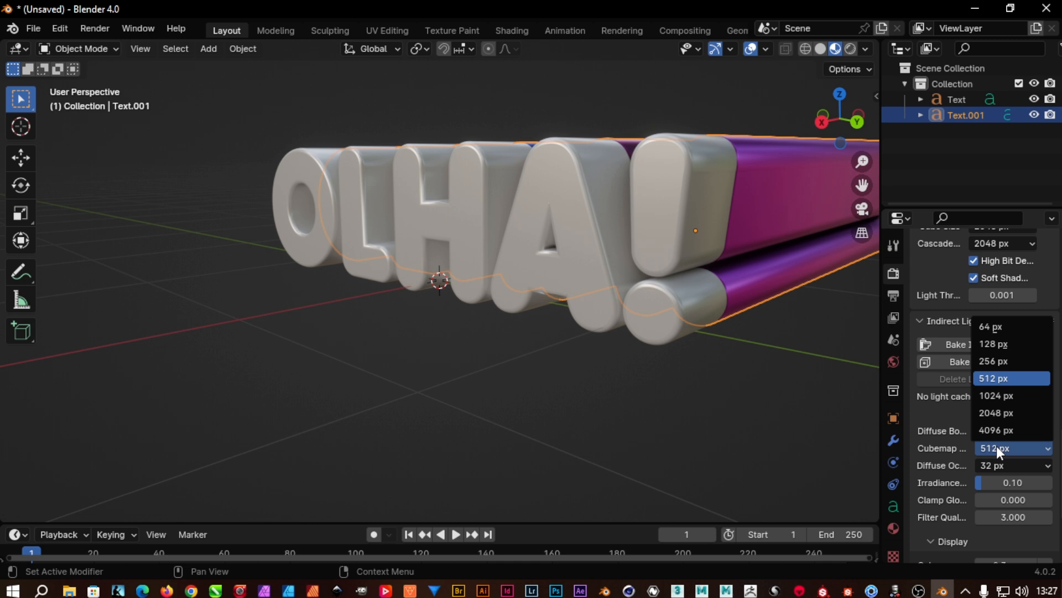
left_click(1007, 396)
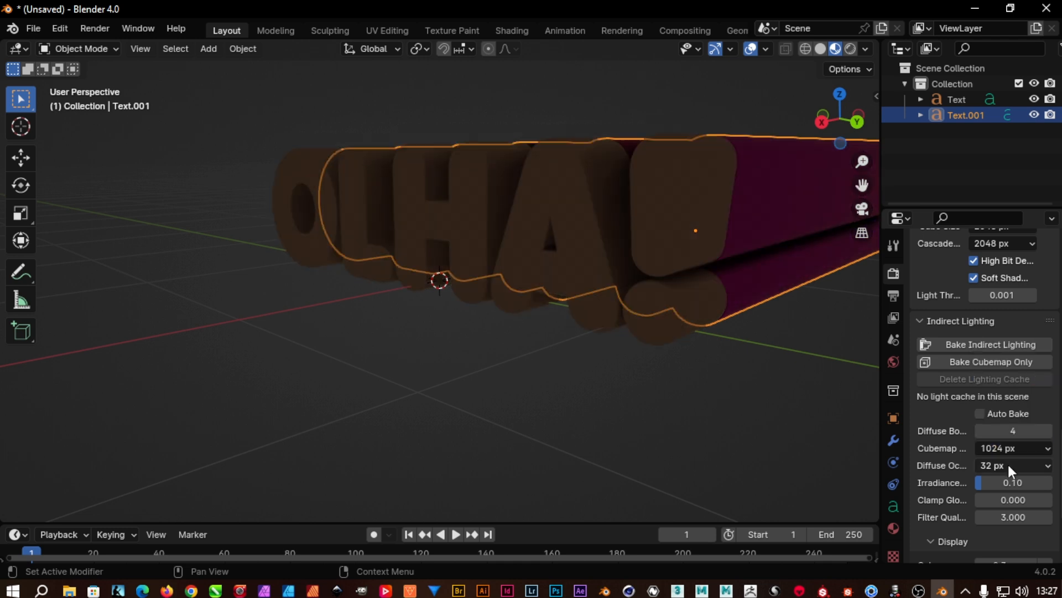
left_click(1007, 466)
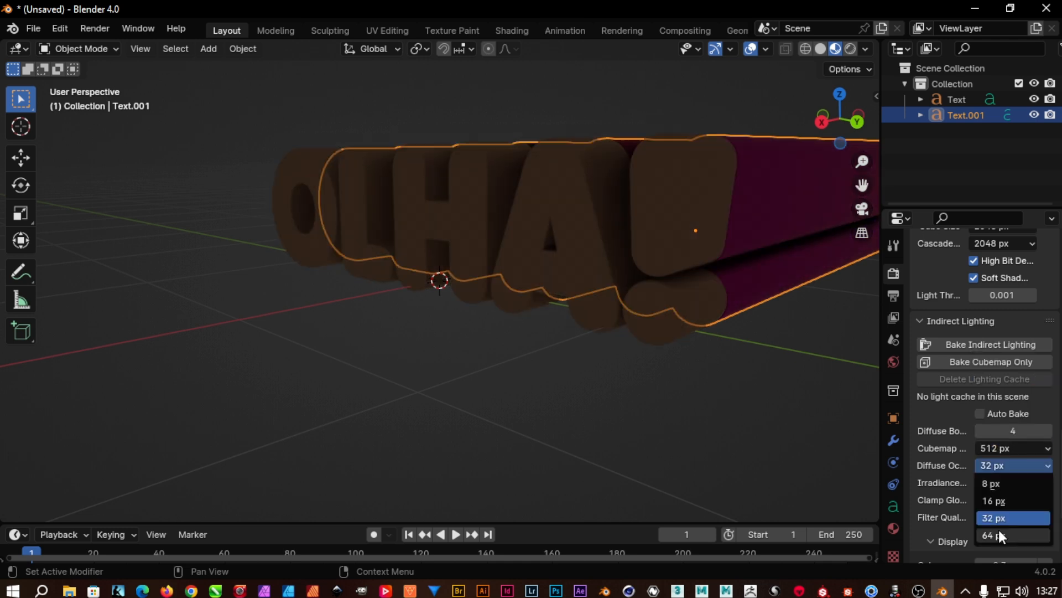
left_click(998, 531)
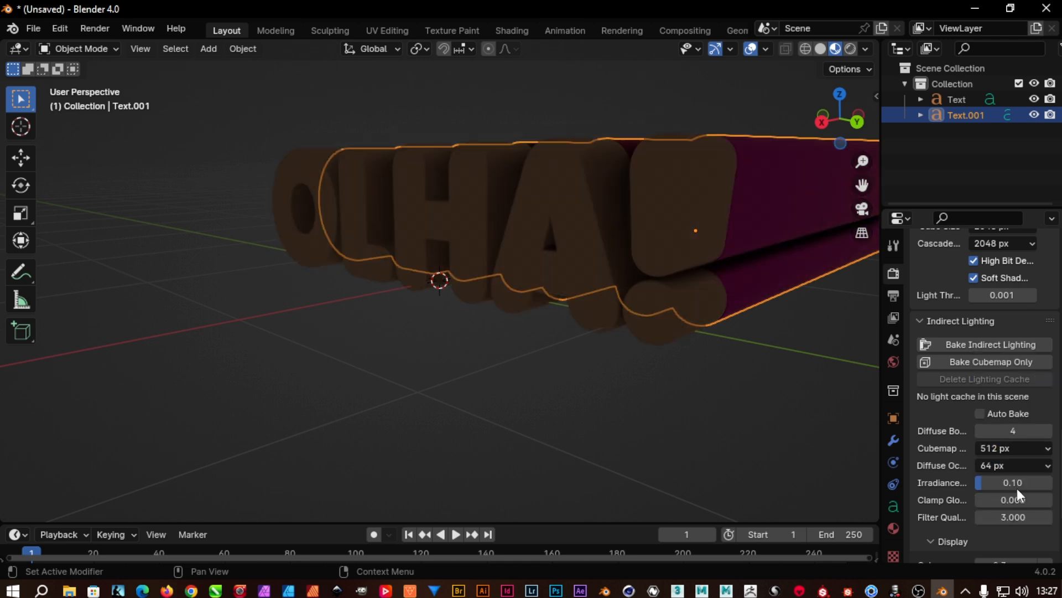
Step: Set the indirect lighting filter quality to 4 and the cubemap size to 1024 px, and check the text
left_click(1016, 518)
type("4")
key("Return")
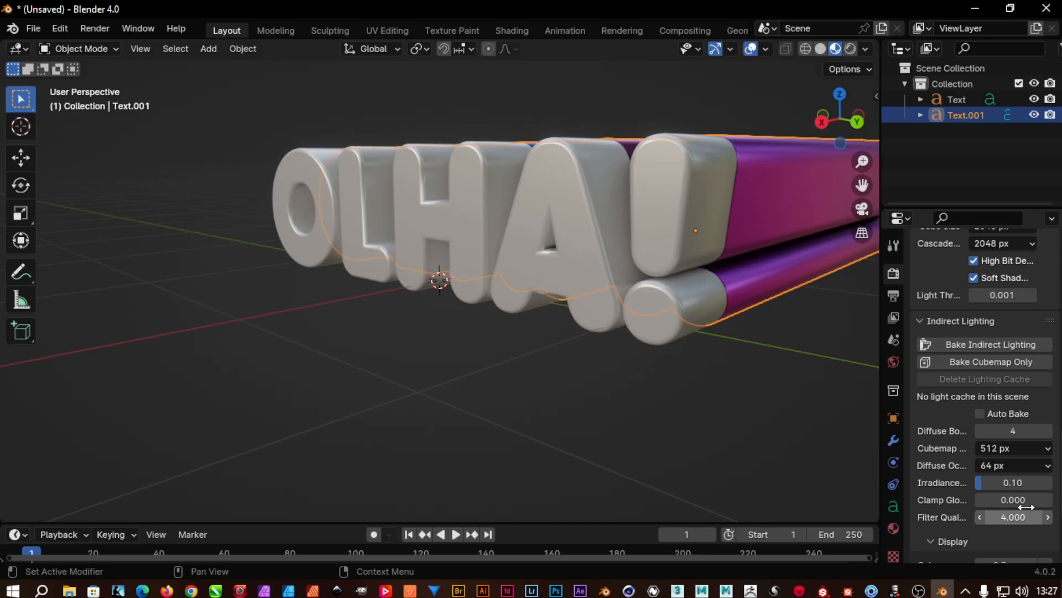
left_click(996, 448)
left_click(1004, 396)
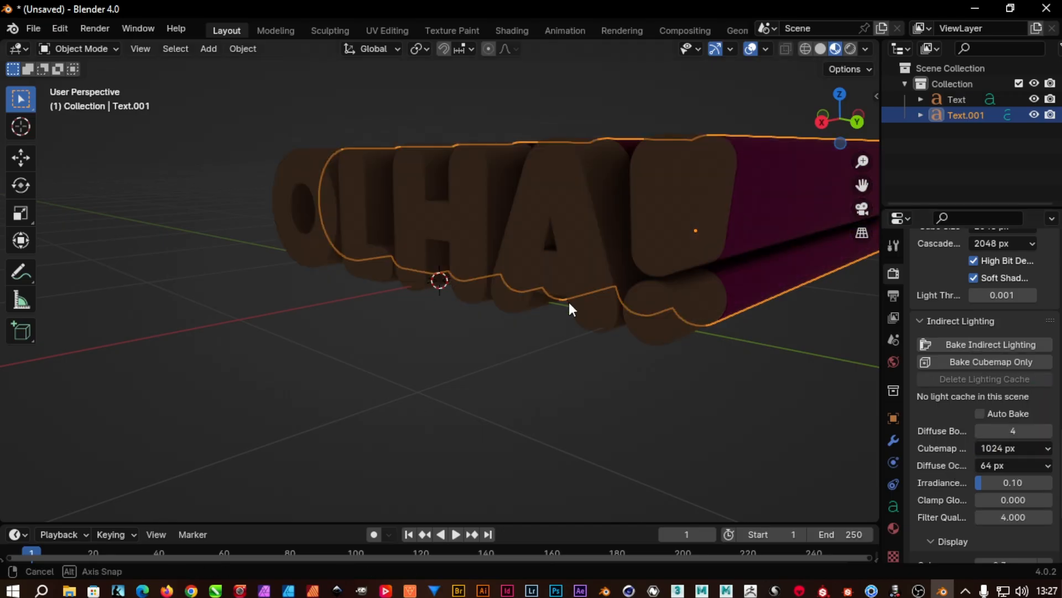
middle_click_drag(572, 309, 653, 198)
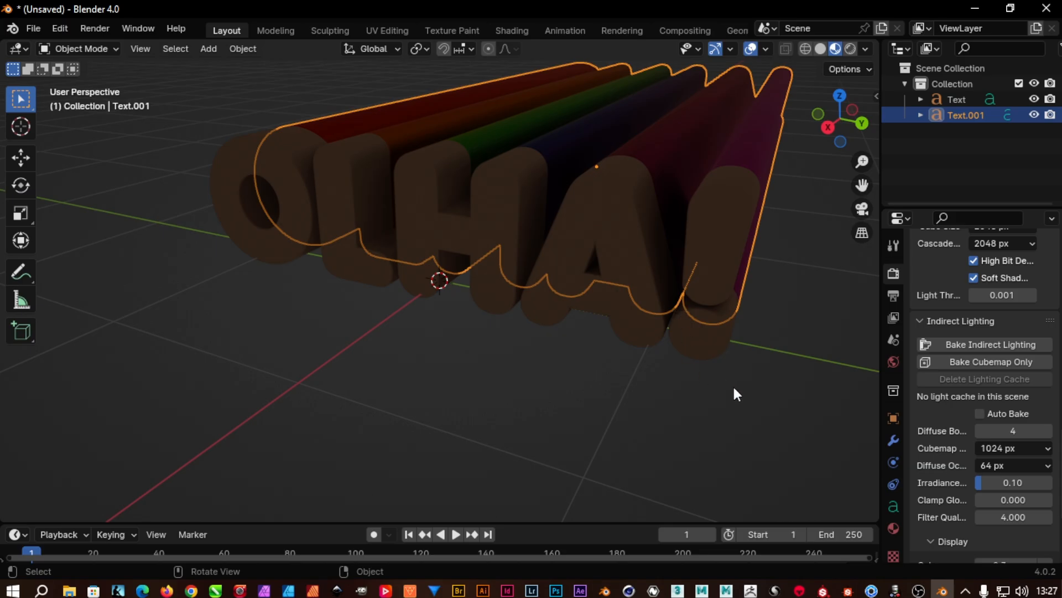
Step: Make the film background transparent
scroll(963, 450, "down", 4)
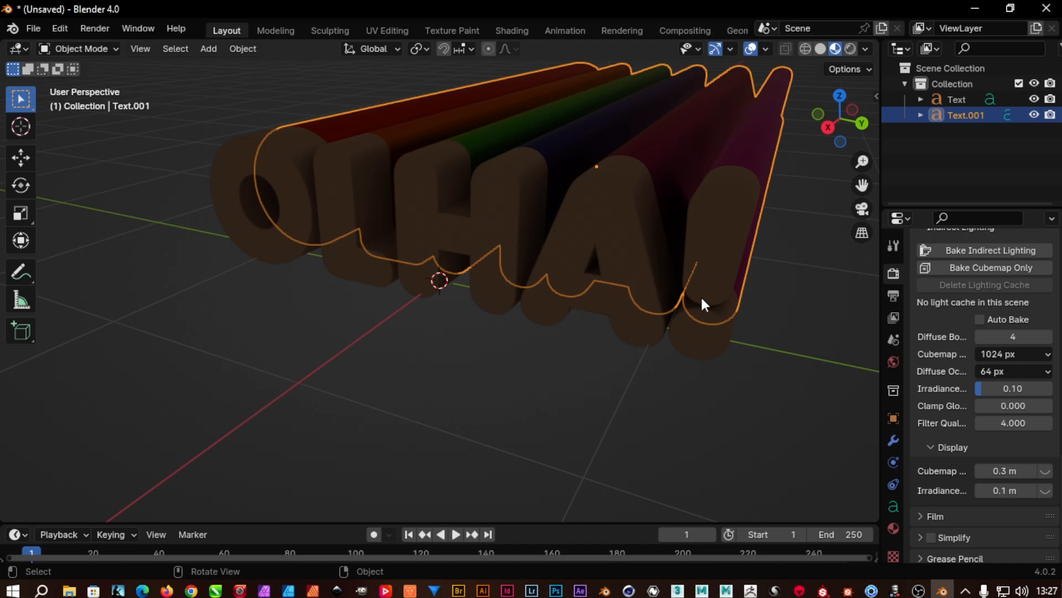
scroll(948, 479, "down", 2)
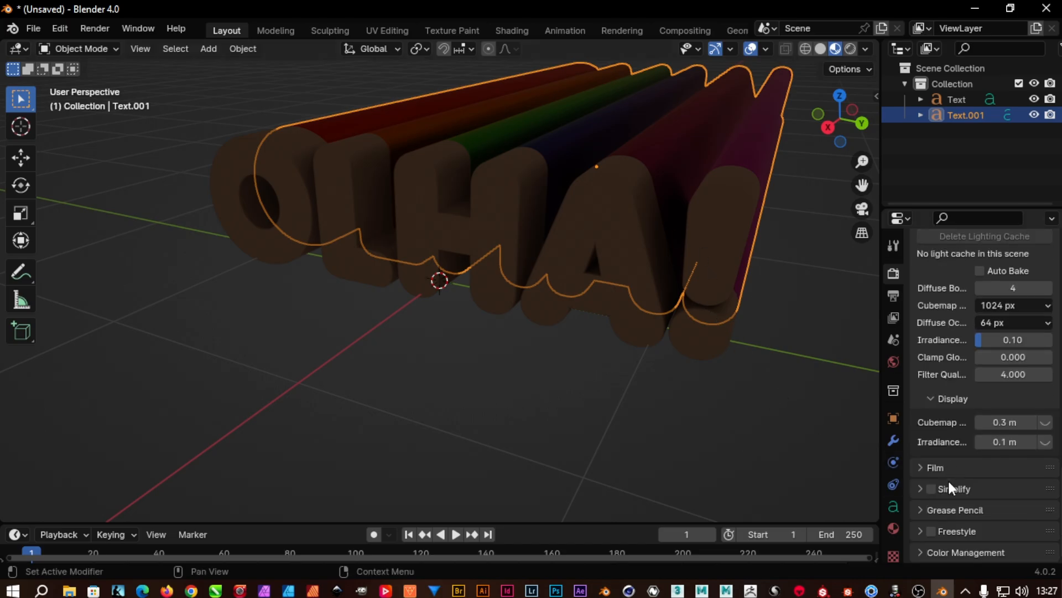
left_click(919, 467)
left_click(974, 508)
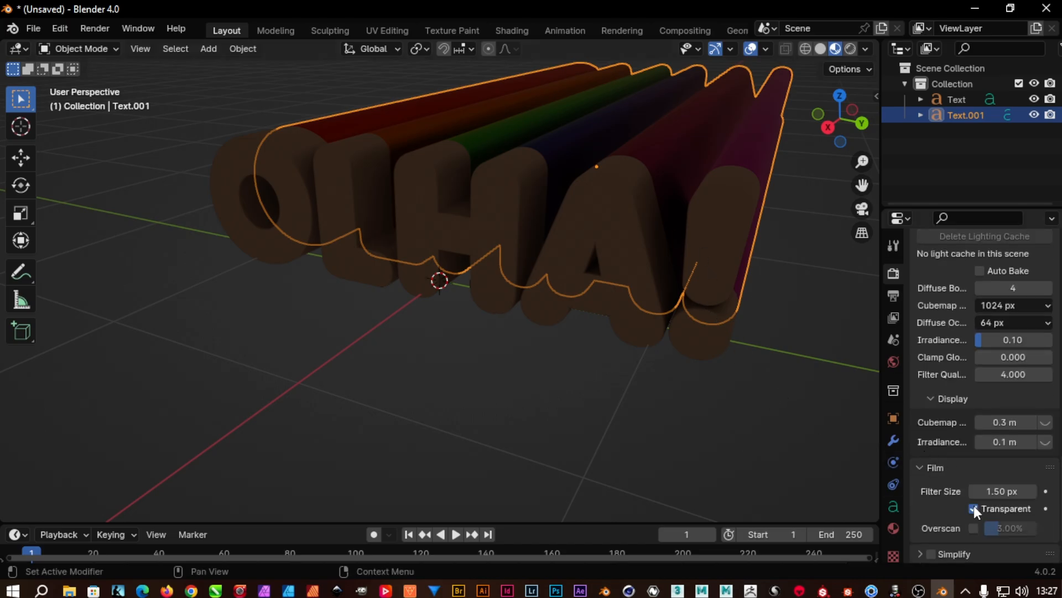
left_click(923, 468)
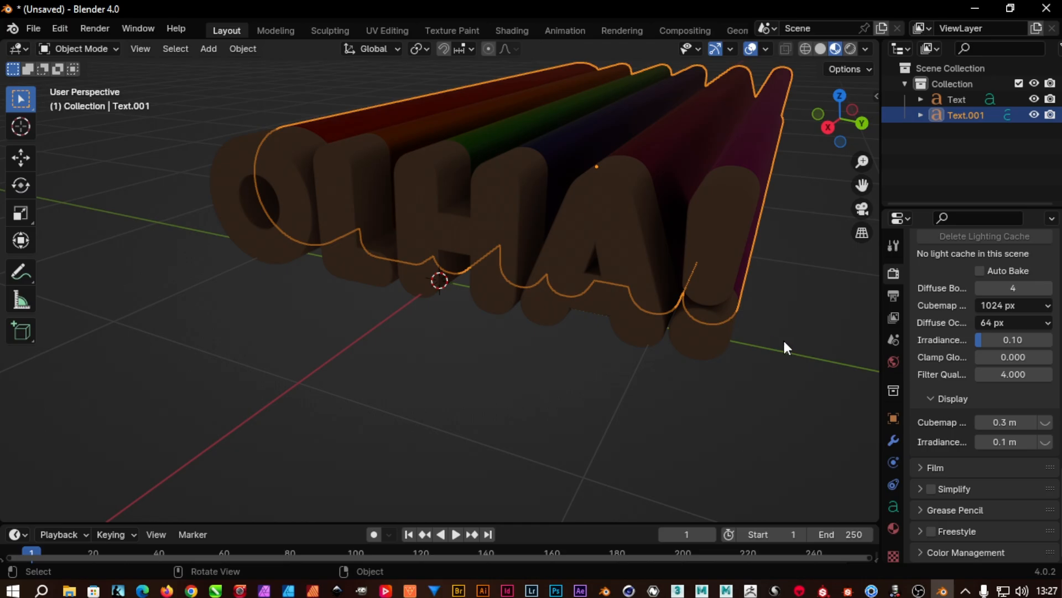
Step: Try a cubemap size of 512 px and check the shading of the text
left_click(1027, 308)
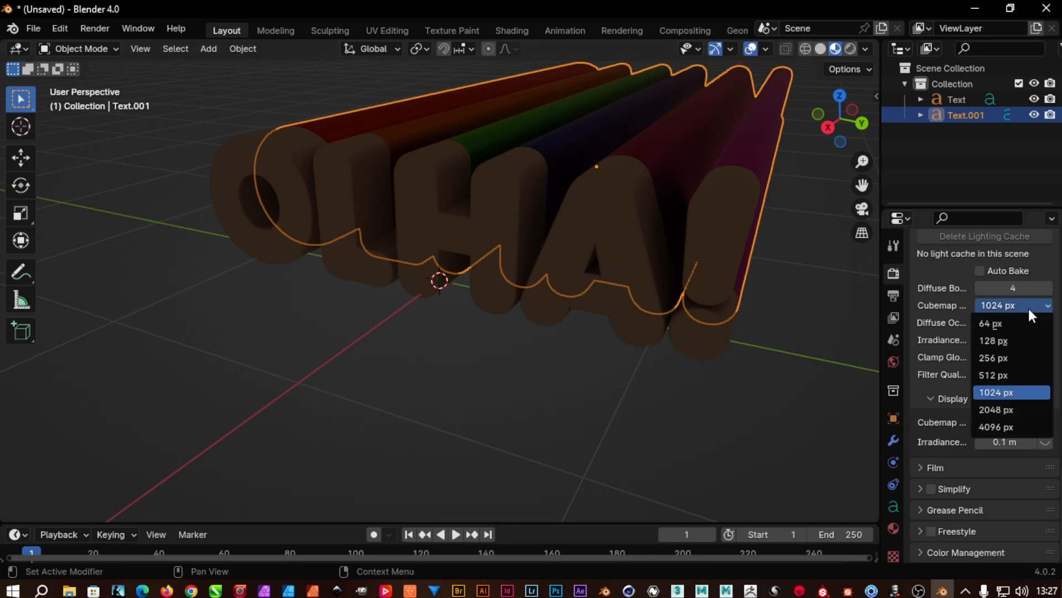
left_click(991, 377)
middle_click_drag(819, 332, 775, 287)
middle_click_drag(577, 213, 636, 238)
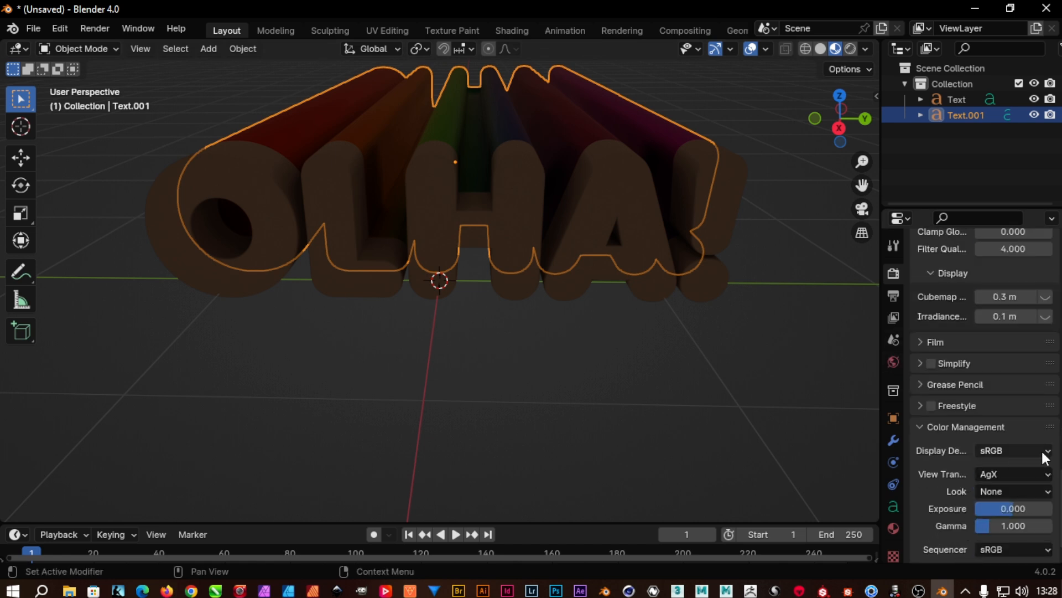
Step: Set the color management view transform to Filmic and its look to High Contrast, after trying Very High Contrast
left_click(1040, 452)
left_click(1036, 473)
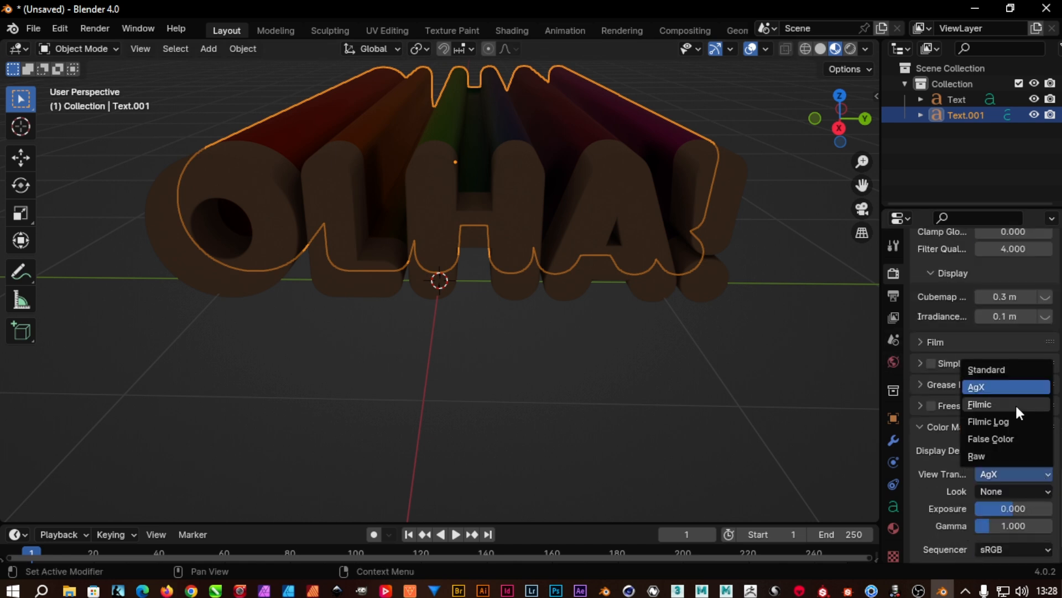
left_click(1014, 403)
left_click(1019, 490)
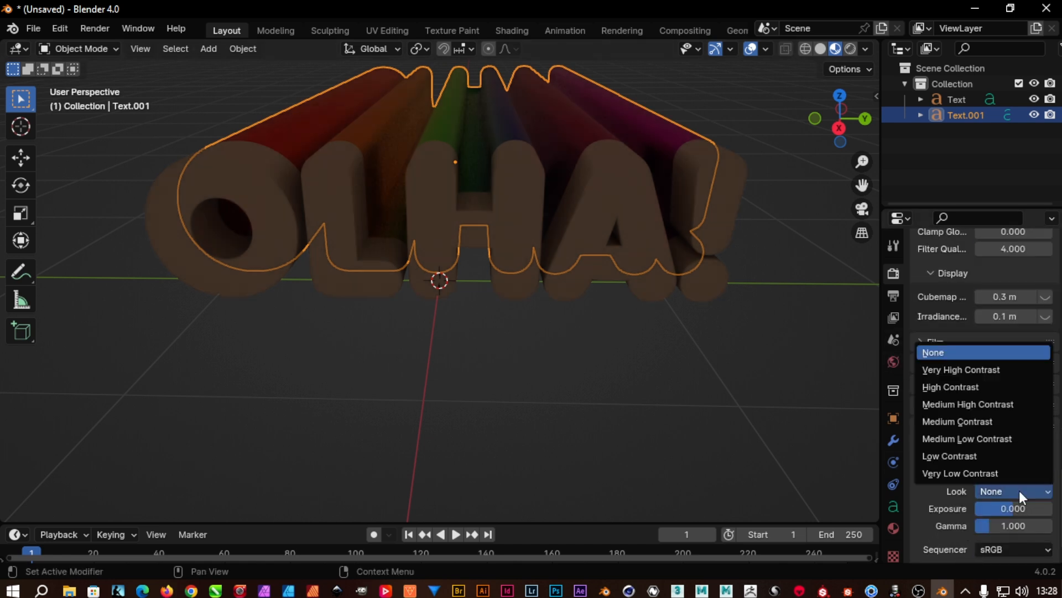
left_click(961, 369)
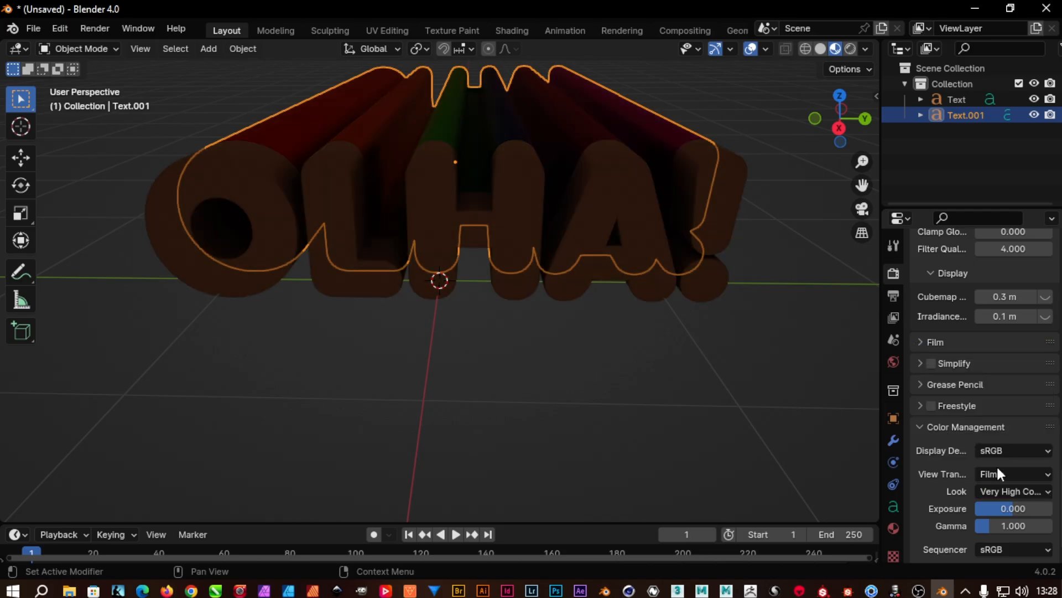
left_click(1003, 493)
left_click(978, 387)
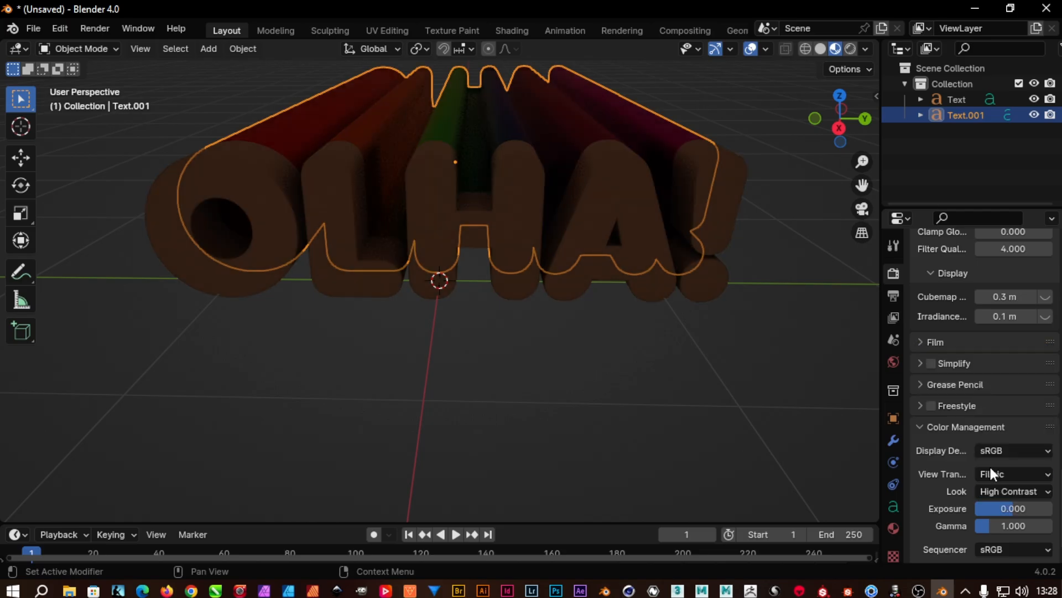
Step: Set the cubemap size for indirect lighting back to 1024 px
scroll(940, 509, "down", 4)
scroll(952, 487, "down", 4)
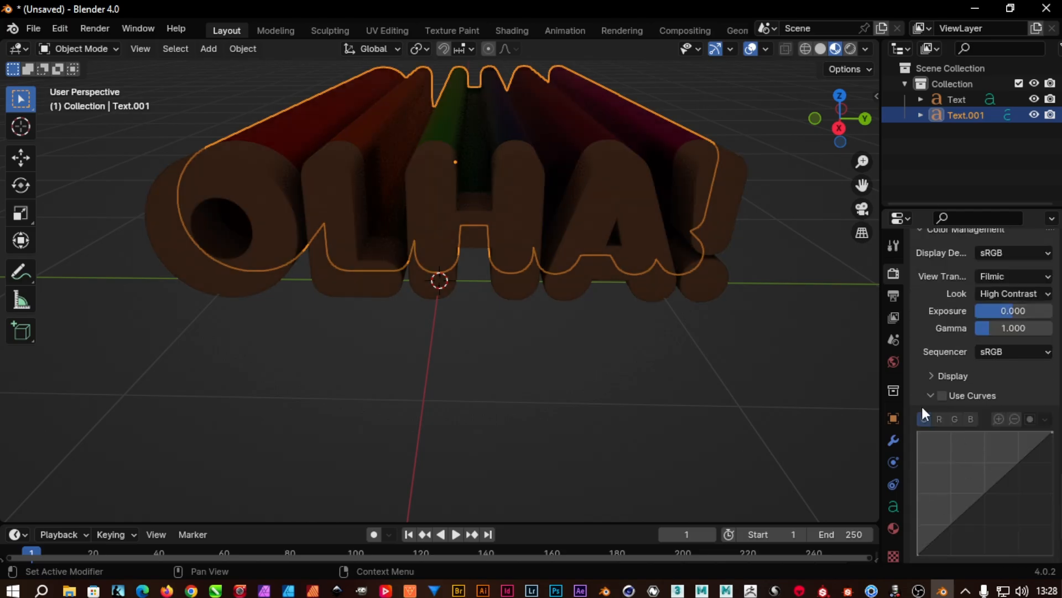
scroll(921, 412, "up", 15)
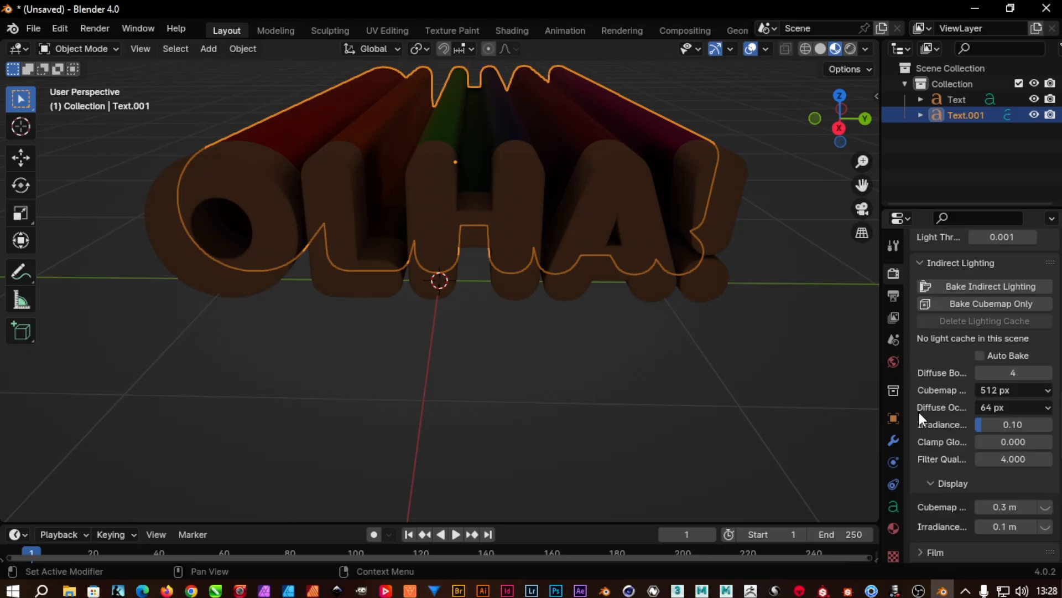
scroll(918, 410, "up", 3)
left_click(1027, 453)
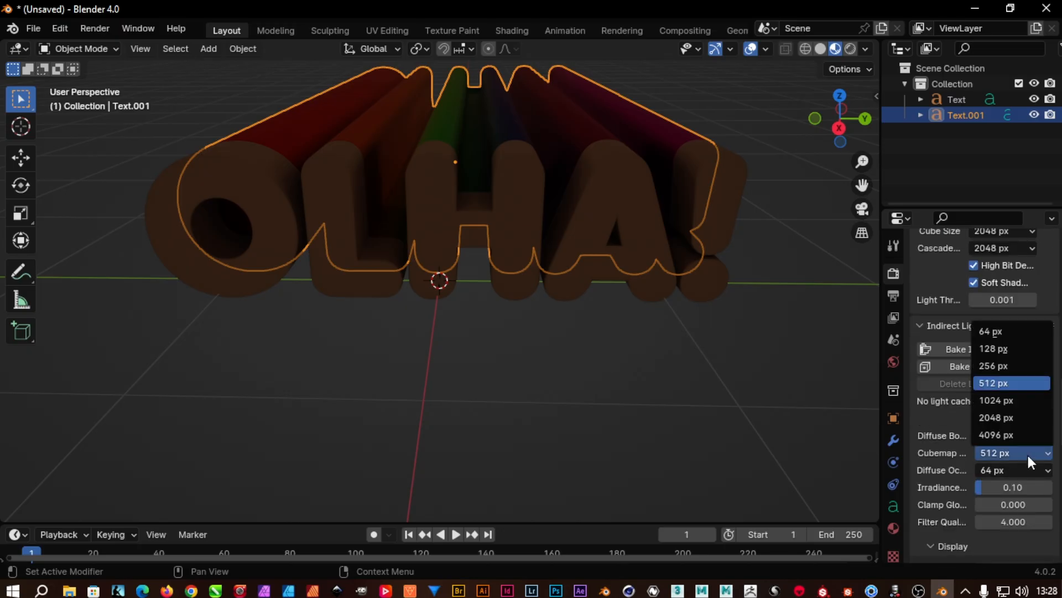
left_click(1015, 399)
Step: Set the volumetrics tile size to 16 px
scroll(979, 377, "up", 9)
left_click(961, 330)
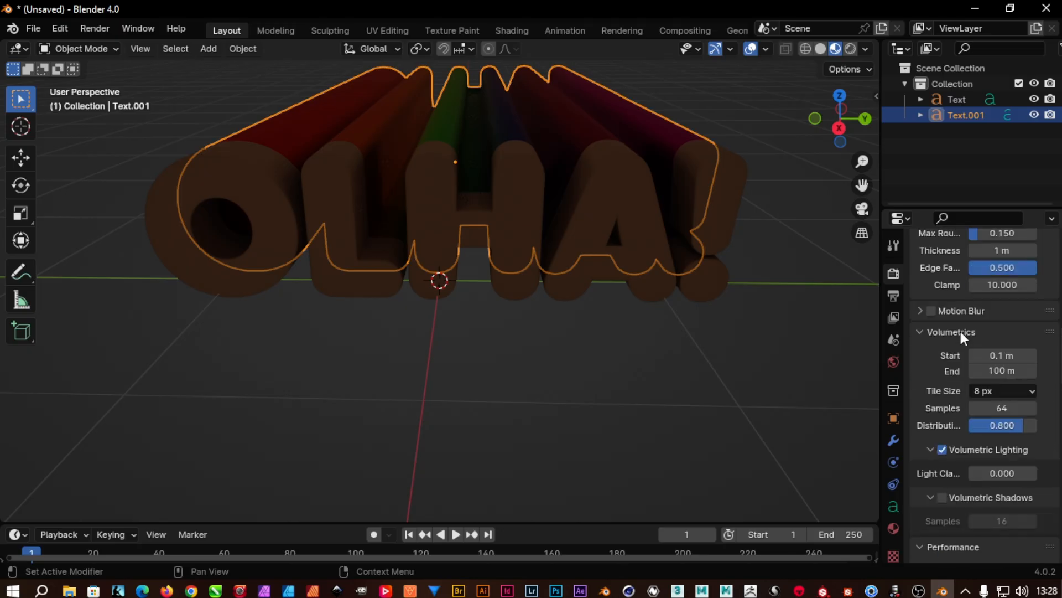
left_click(1005, 392)
left_click(1002, 456)
Step: Review the Motion Blur, Subsurface Scattering and Depth of Field render settings and look over the text's shading
scroll(941, 382, "up", 3)
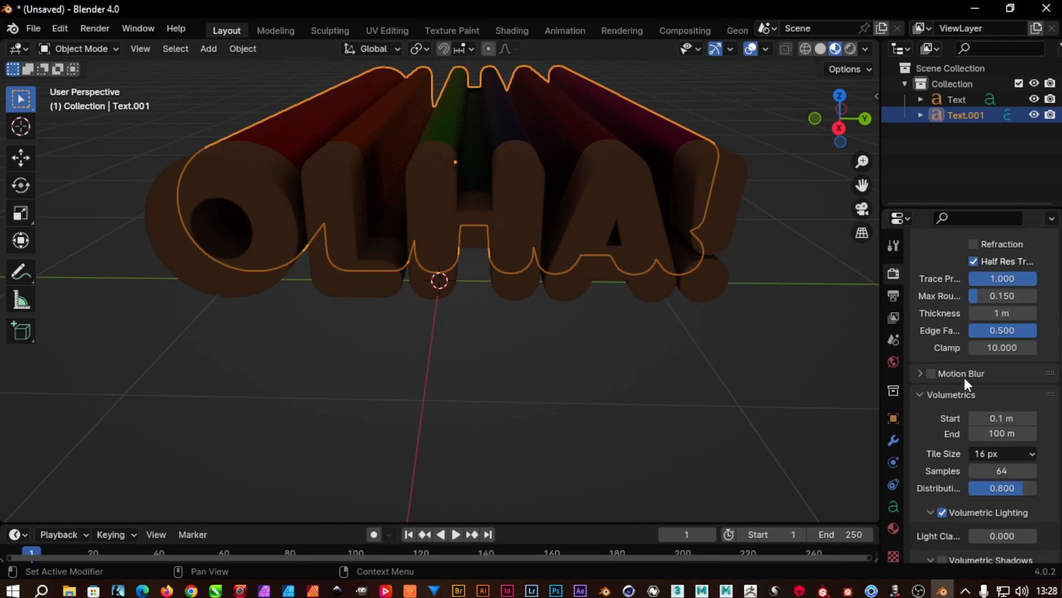
left_click(920, 374)
left_click(923, 374)
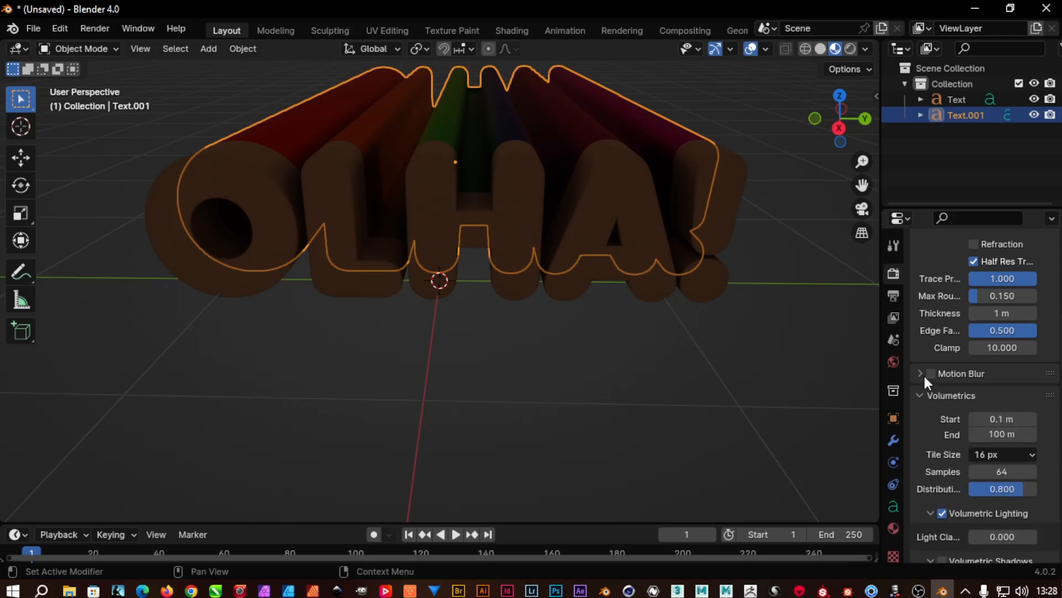
scroll(930, 376, "up", 9)
left_click(926, 386)
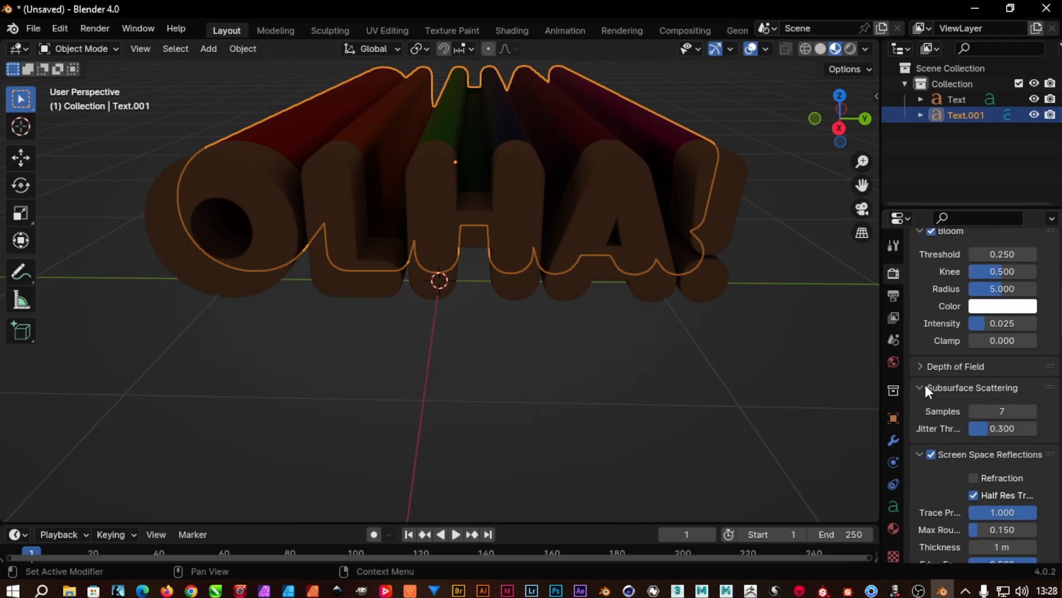
left_click(926, 387)
middle_click_drag(605, 199, 700, 275)
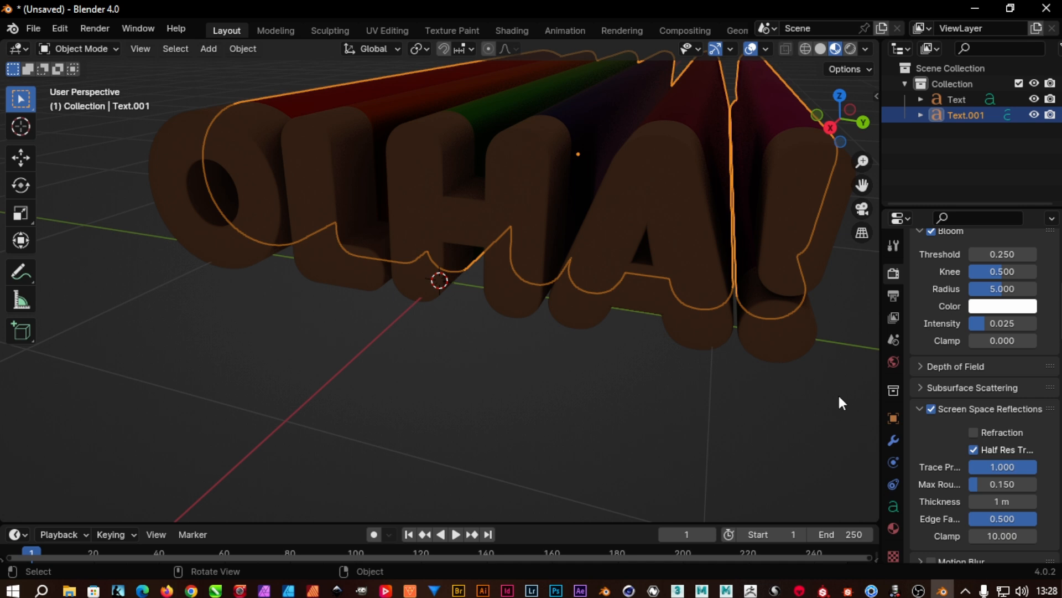
left_click(933, 386)
left_click(932, 386)
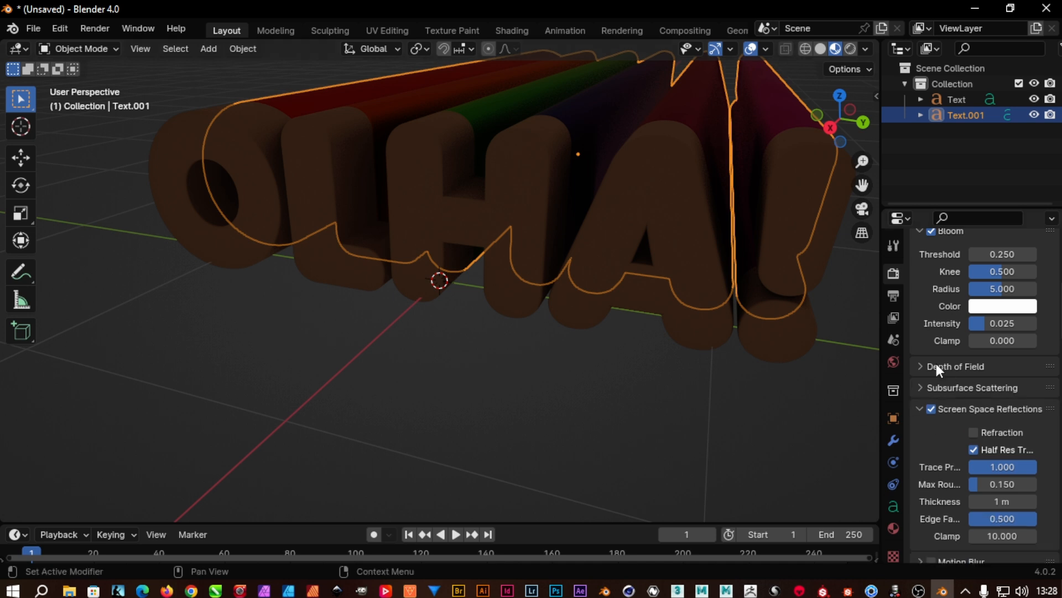
left_click(937, 366)
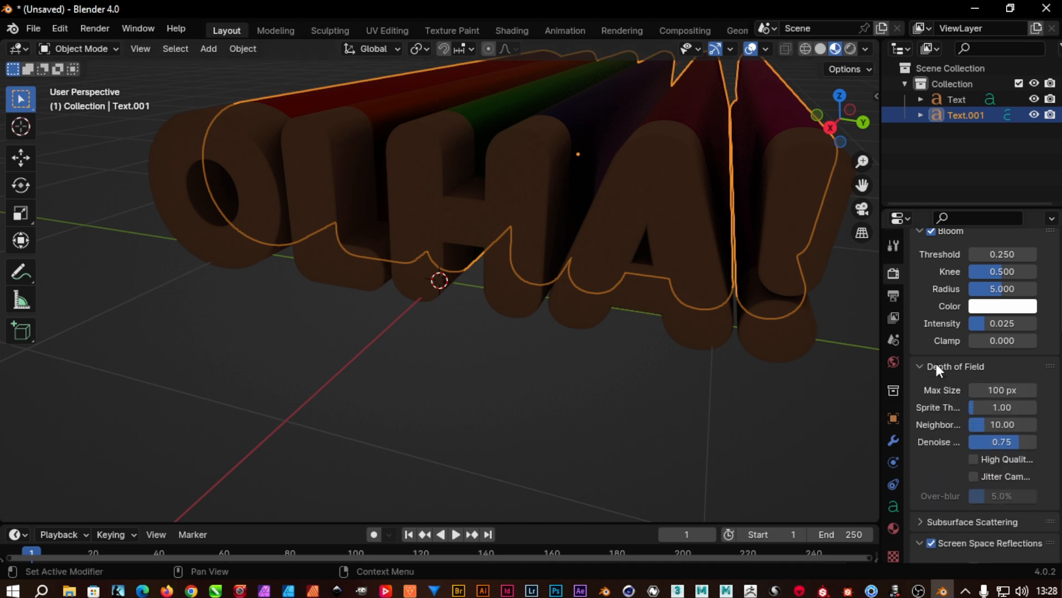
left_click(937, 363)
scroll(933, 363, "up", 5)
scroll(932, 364, "up", 6)
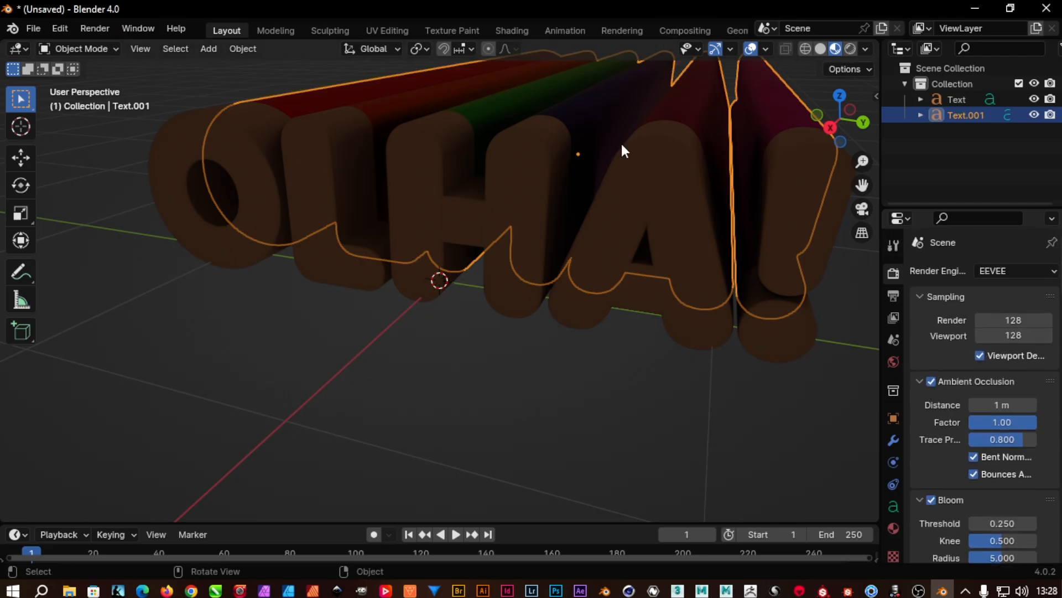
Step: Assign an Environment Texture to the color of the world background
scroll(621, 149, "down", 5)
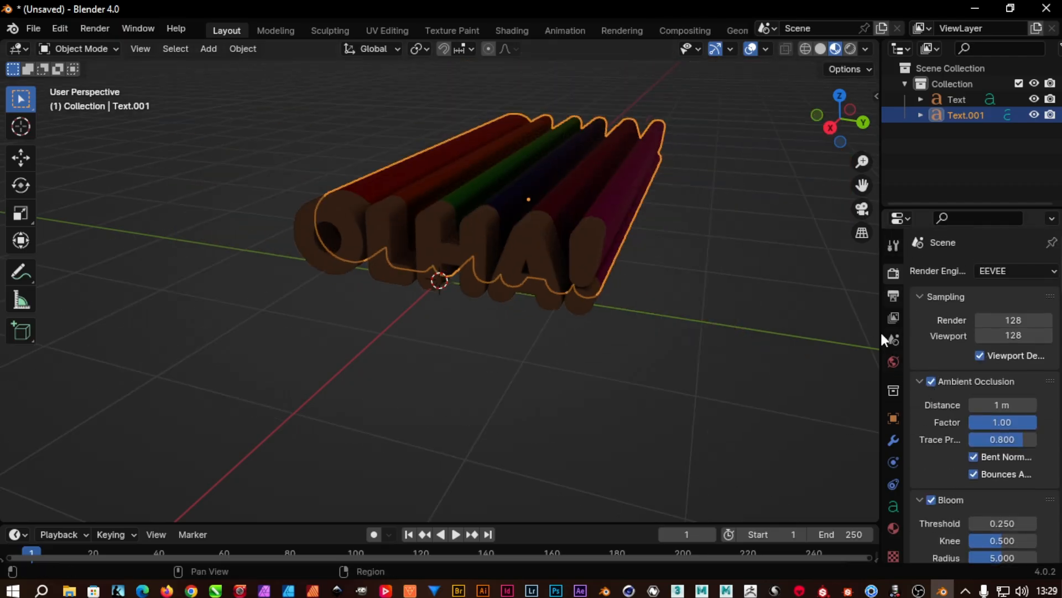
left_click(892, 362)
left_click(985, 375)
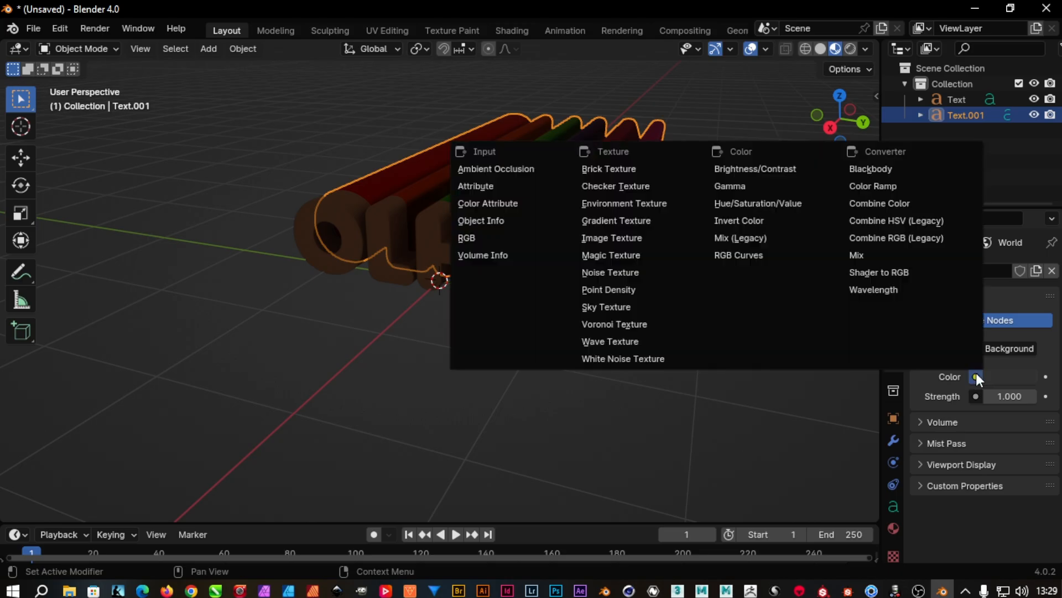
left_click(642, 205)
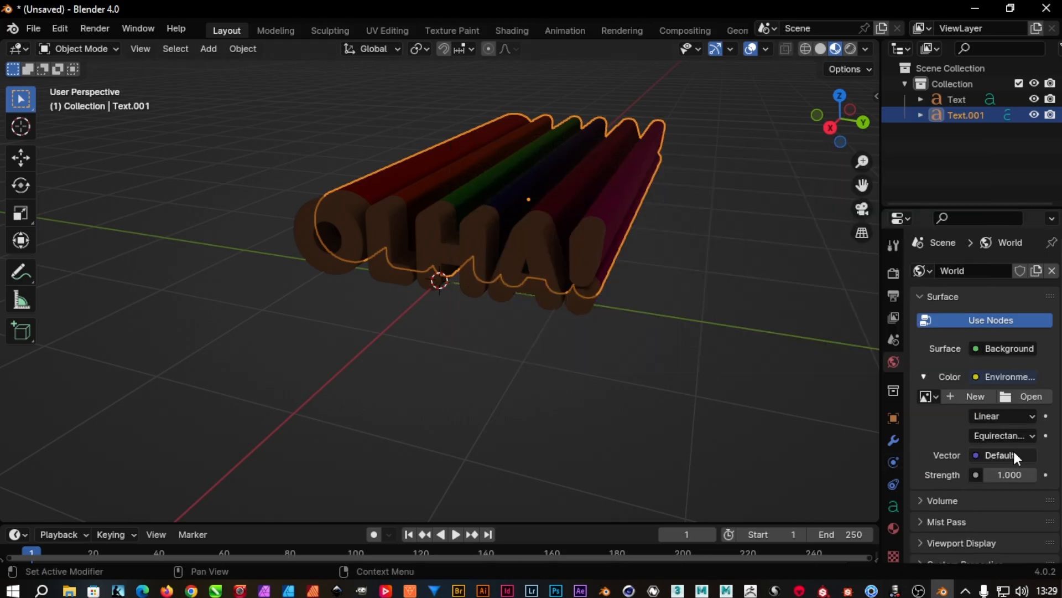
Step: Load HDRI.jpg from the TEXTURAS folder in Meu Drive on Google Drive (G:) as the environment image
left_click(1030, 396)
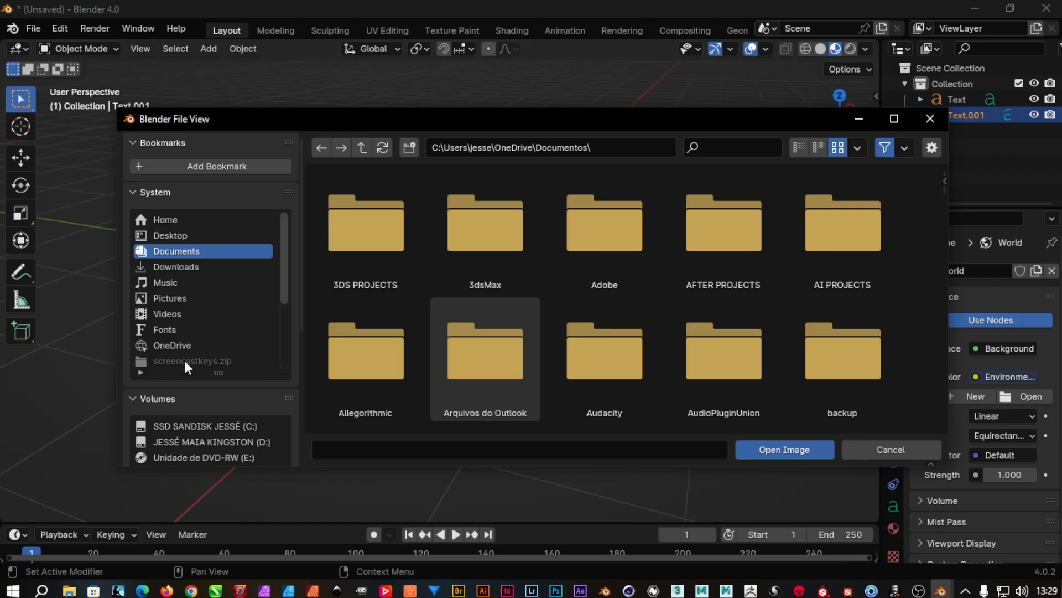
scroll(184, 360, "down", 3)
scroll(218, 437, "down", 3)
left_click(211, 374)
left_click(385, 224)
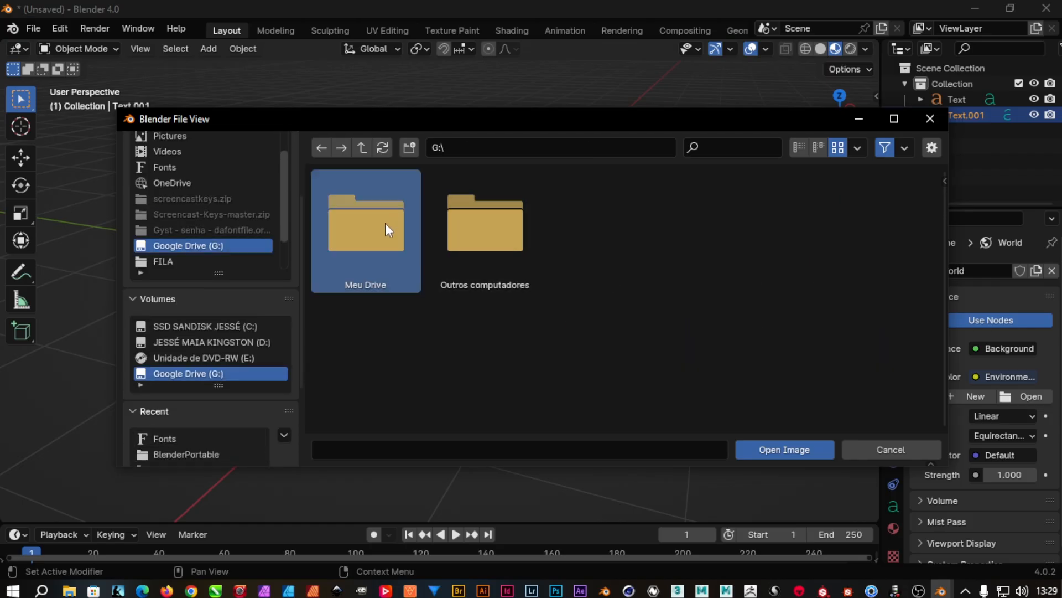
double_click(385, 223)
scroll(587, 344, "down", 1)
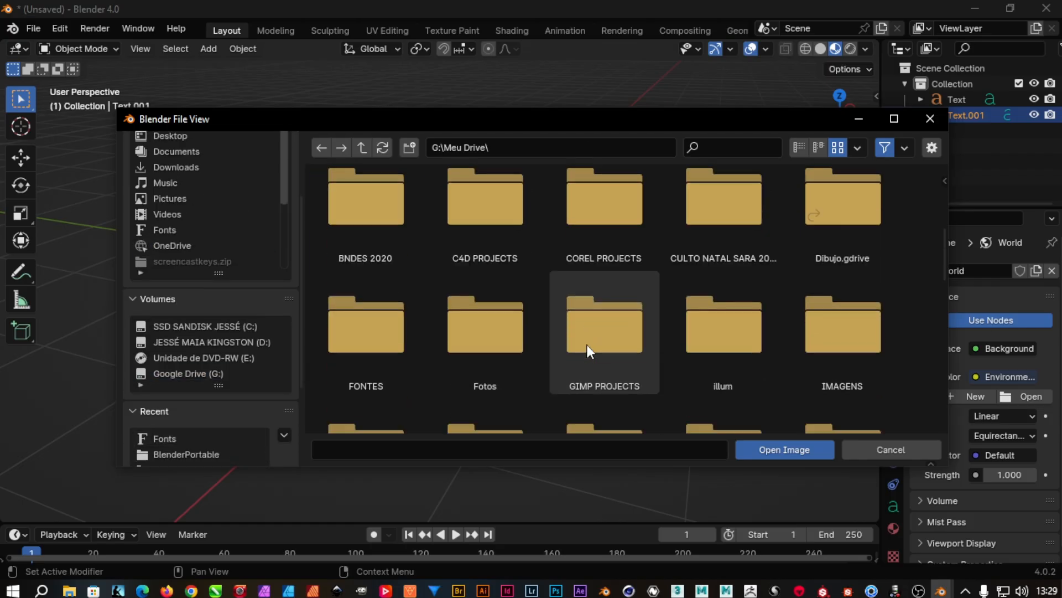
scroll(586, 344, "down", 10)
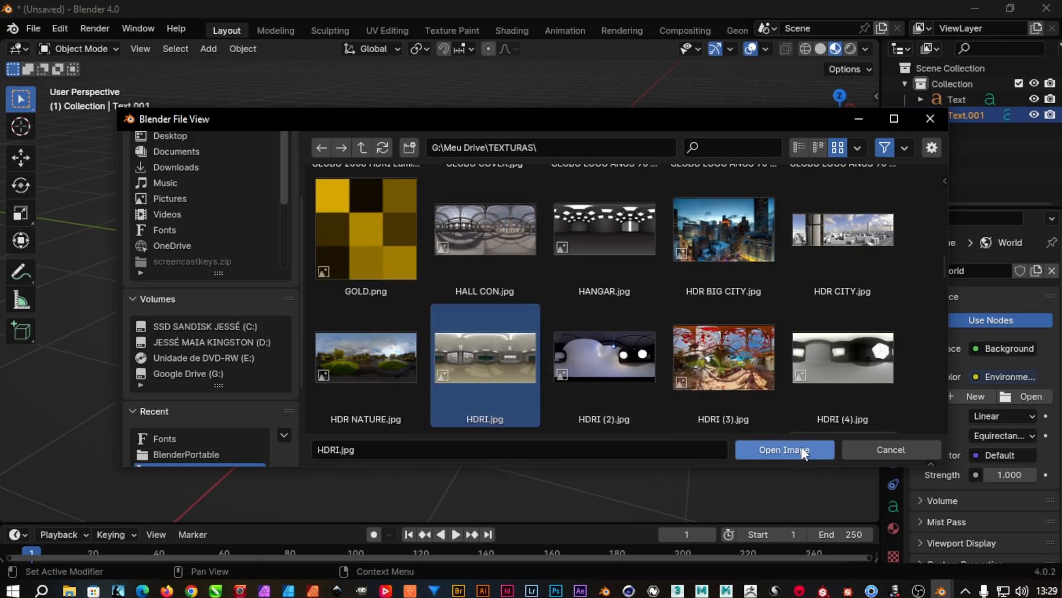
left_click(801, 448)
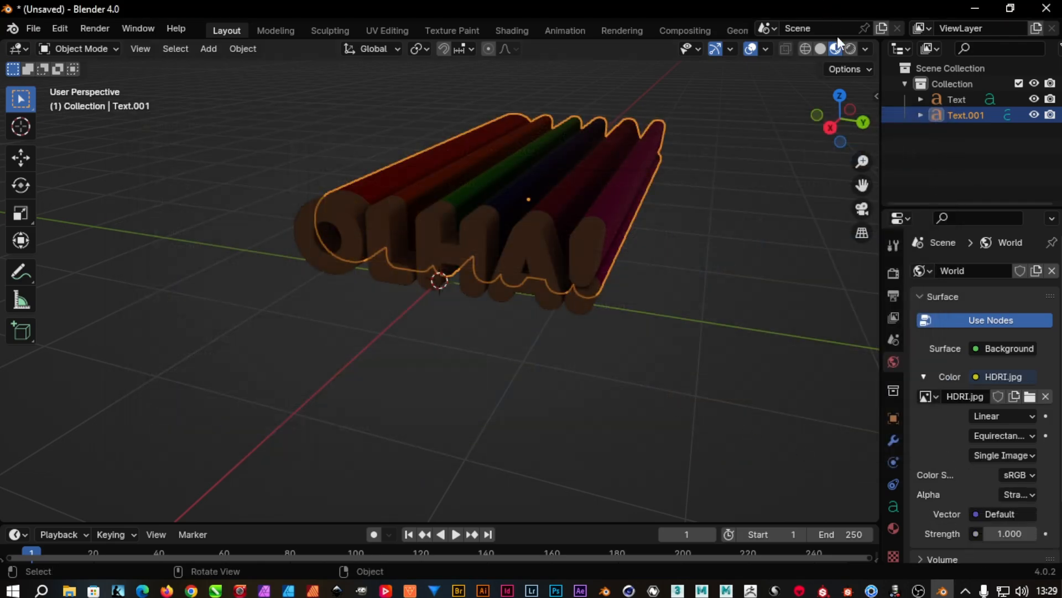
Step: Show the viewport in rendered shading and set the world background strength to 2
left_click(850, 50)
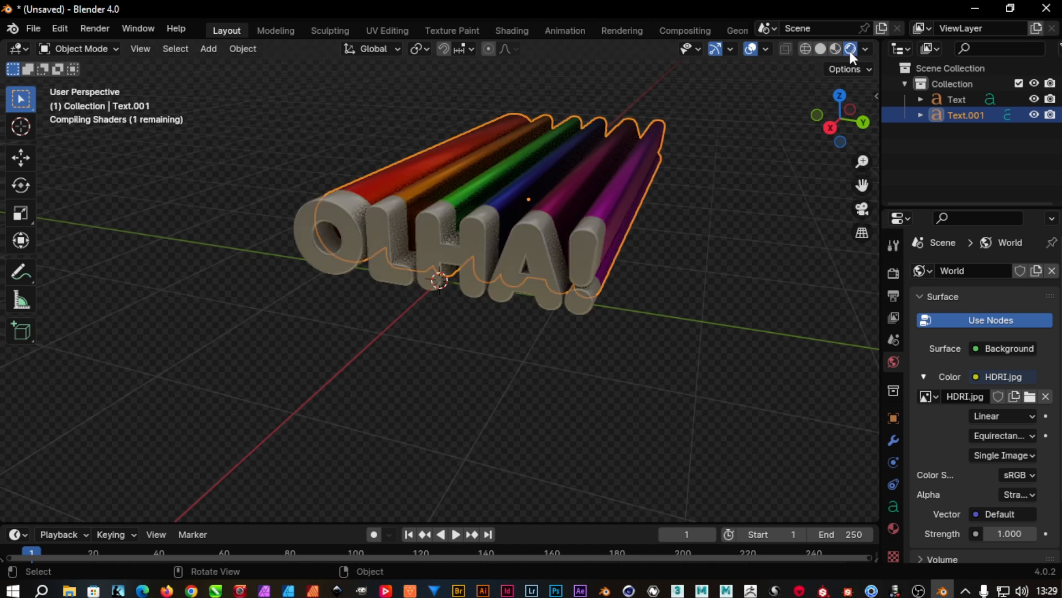
middle_click_drag(691, 235, 738, 218)
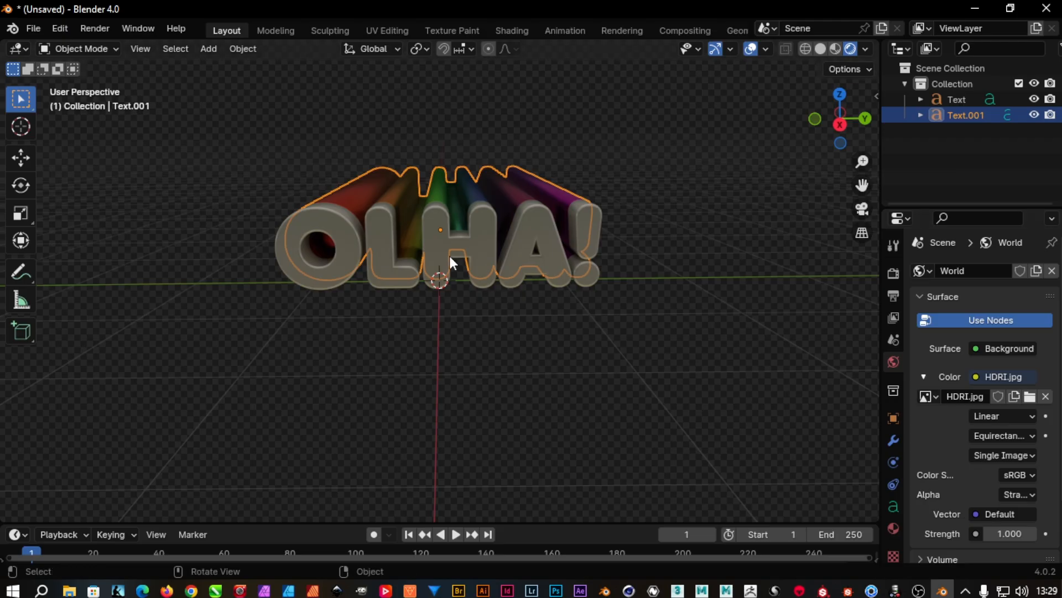
left_click(1009, 533)
type("2")
key("Return")
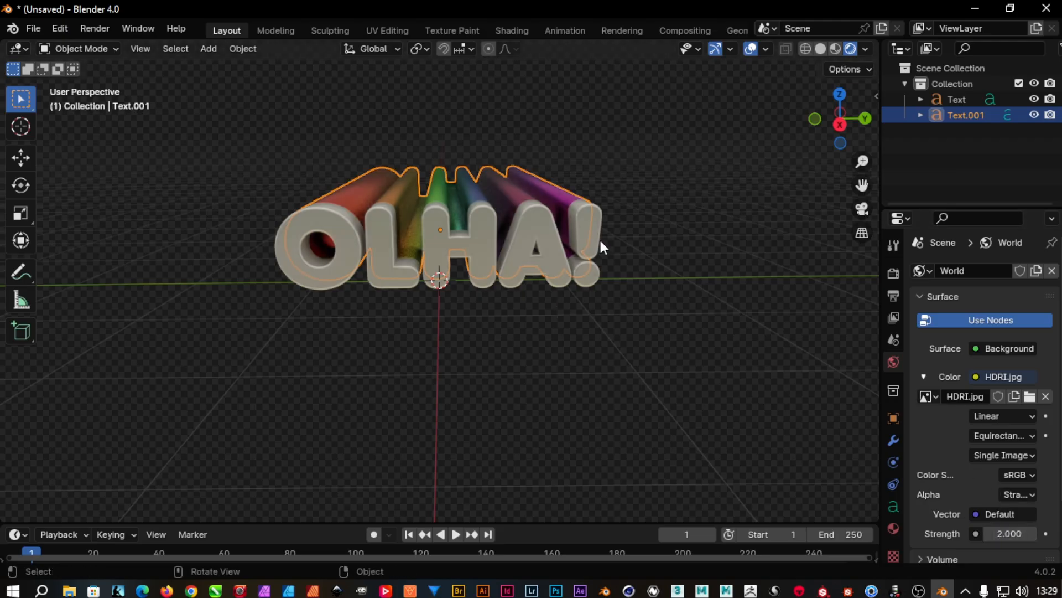
Step: Examine the HDRI lighting and reflections on the text and its rainbow extrusion from several angles and distances
middle_click_drag(616, 275, 578, 254)
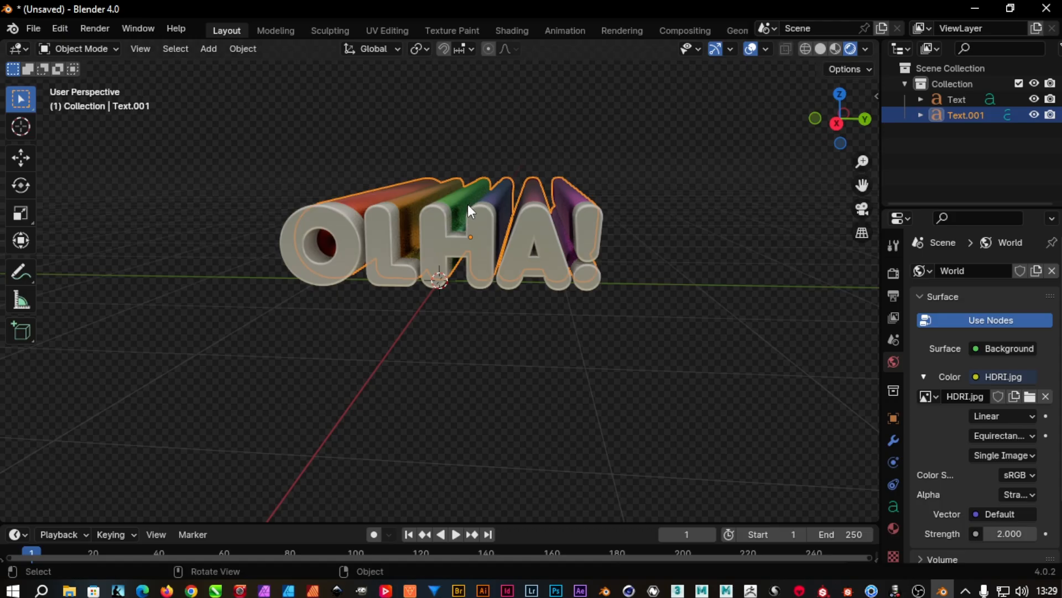
scroll(467, 204, "up", 3)
middle_click_drag(550, 266, 598, 315)
scroll(534, 274, "down", 3)
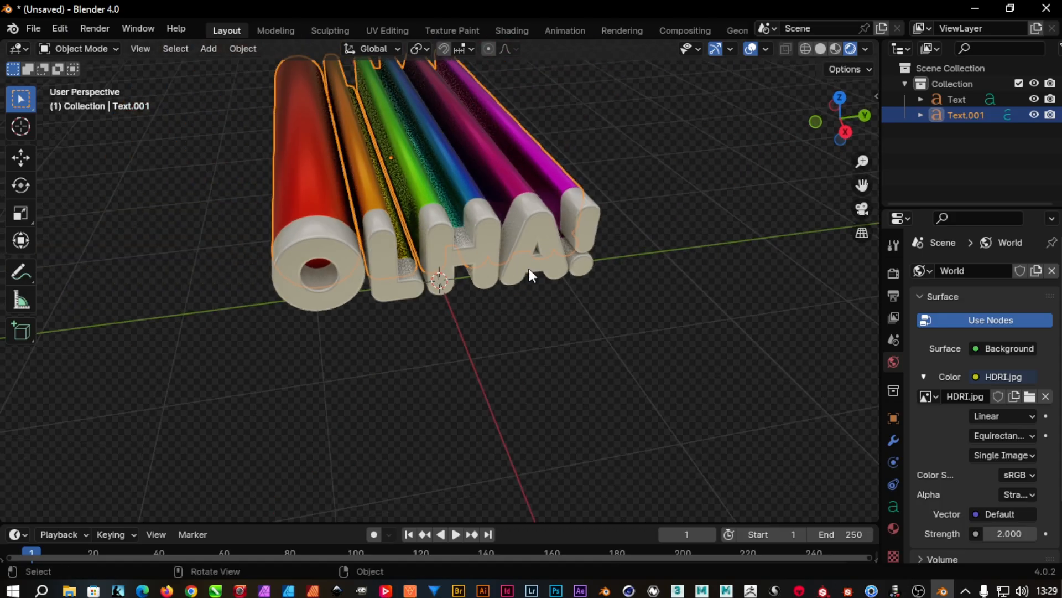
scroll(523, 247, "down", 2)
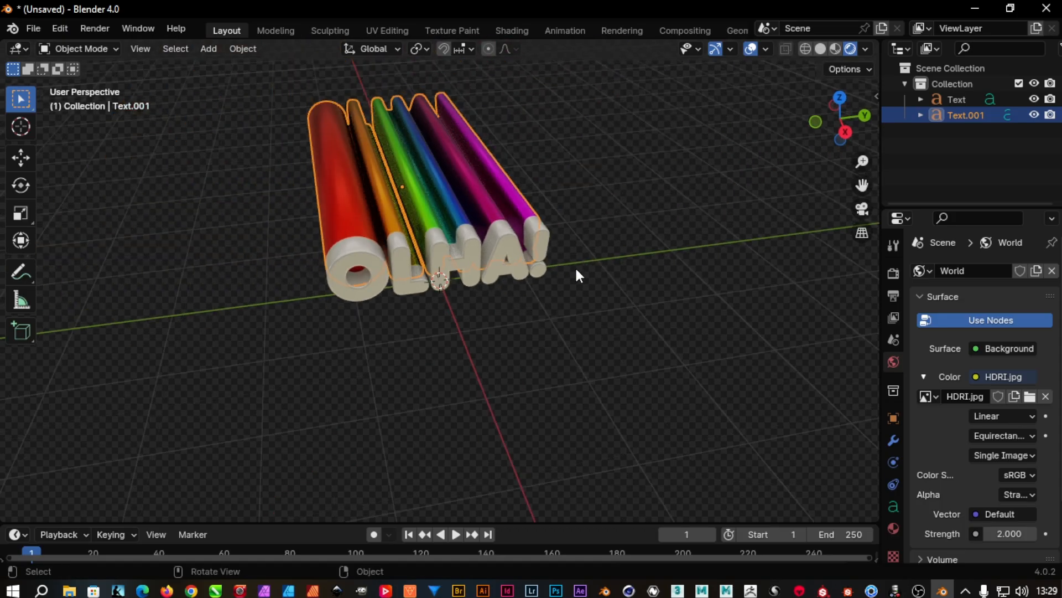
middle_click_drag(575, 323, 569, 280)
scroll(444, 257, "up", 4)
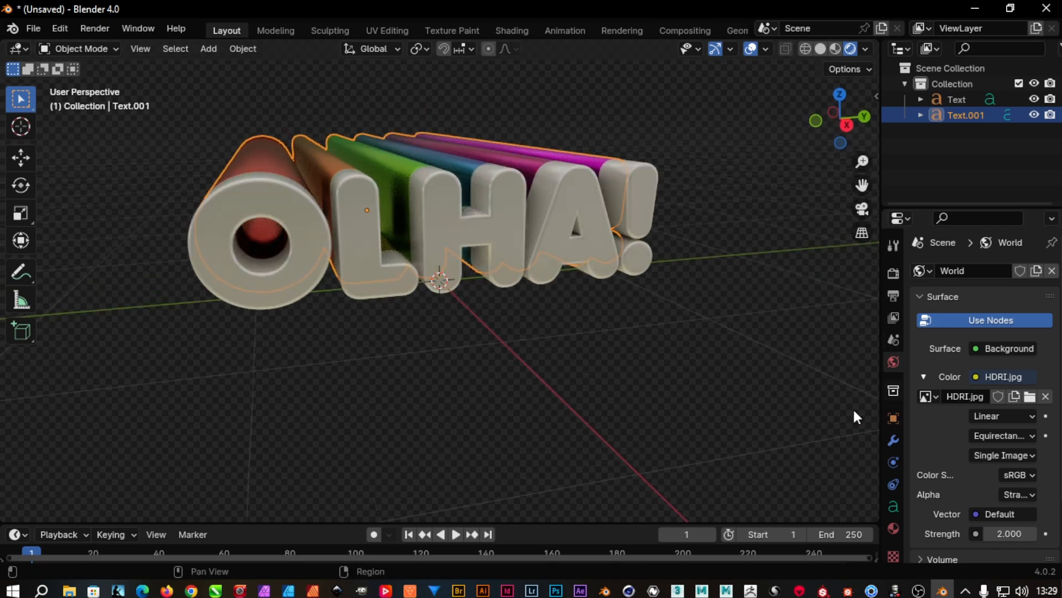
middle_click_drag(581, 297, 622, 250)
scroll(558, 278, "down", 2)
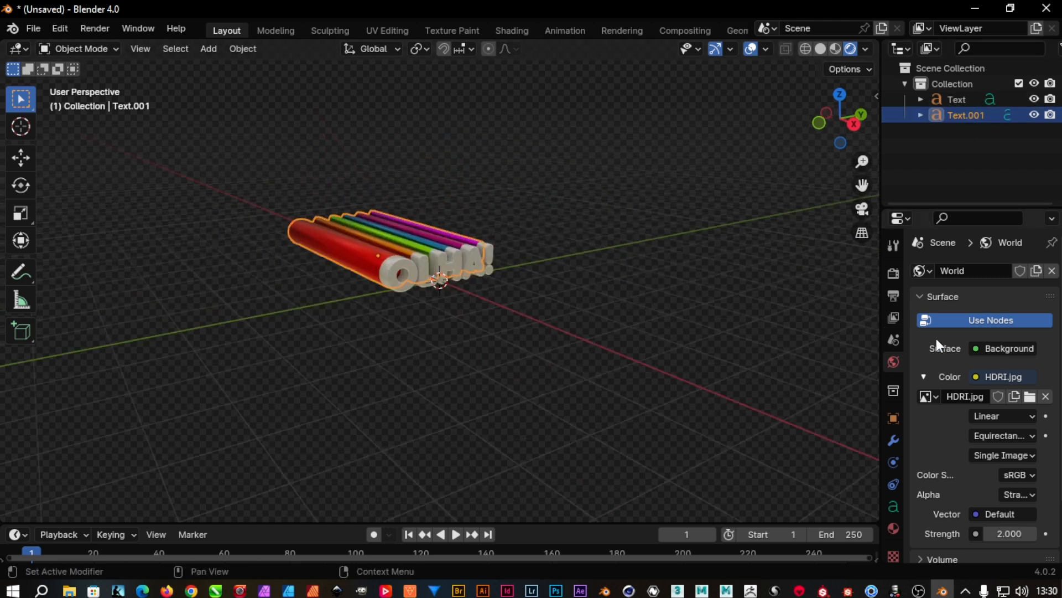
Step: Convert the rainbow extrusion and the front "OLHA!" text to meshes
left_click(892, 441)
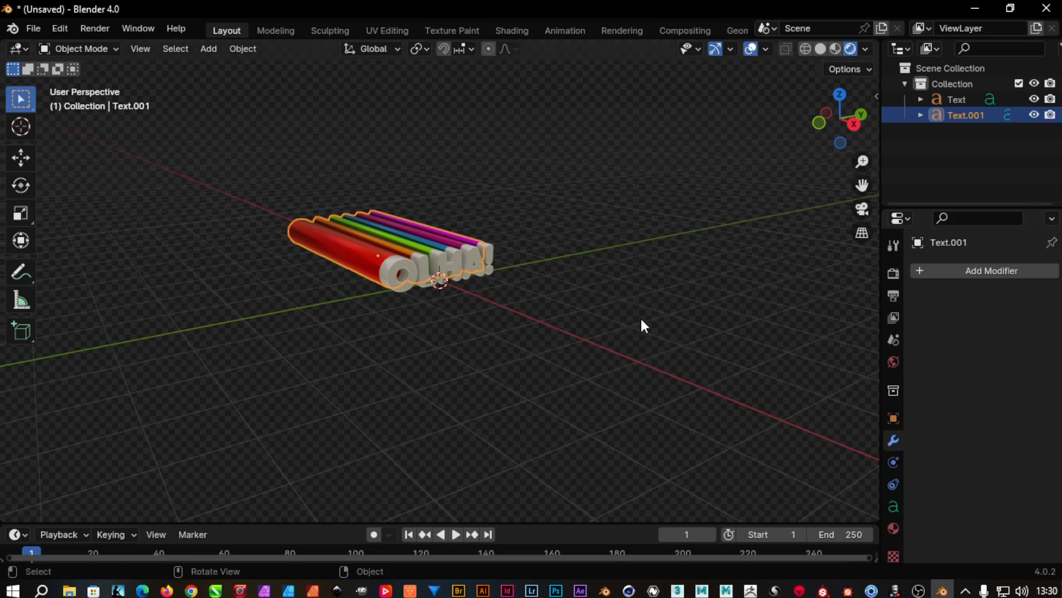
scroll(384, 276, "up", 5)
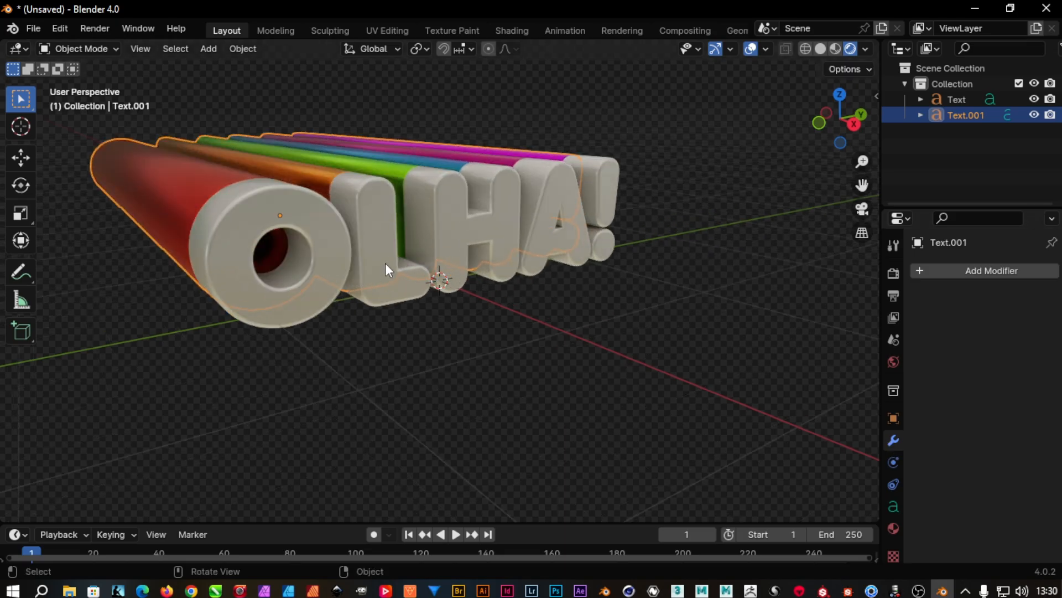
right_click(391, 265)
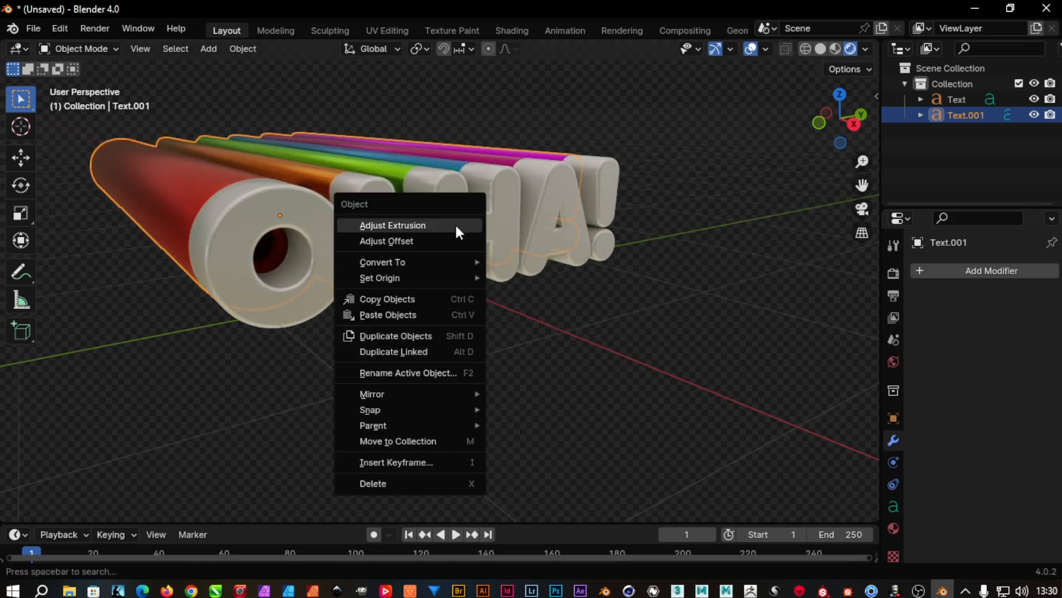
mouse_move(457, 261)
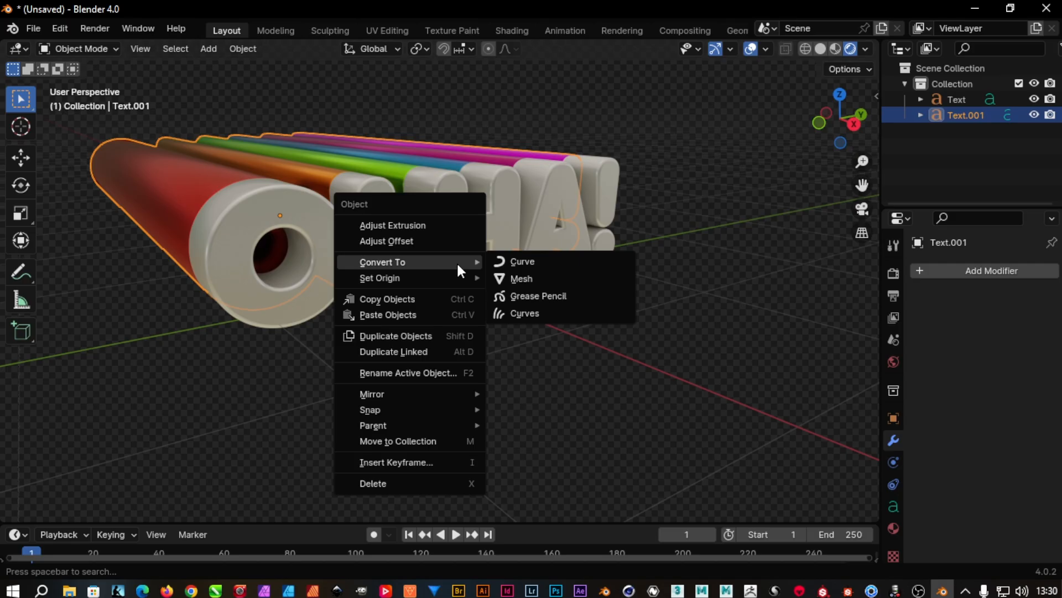
left_click(528, 274)
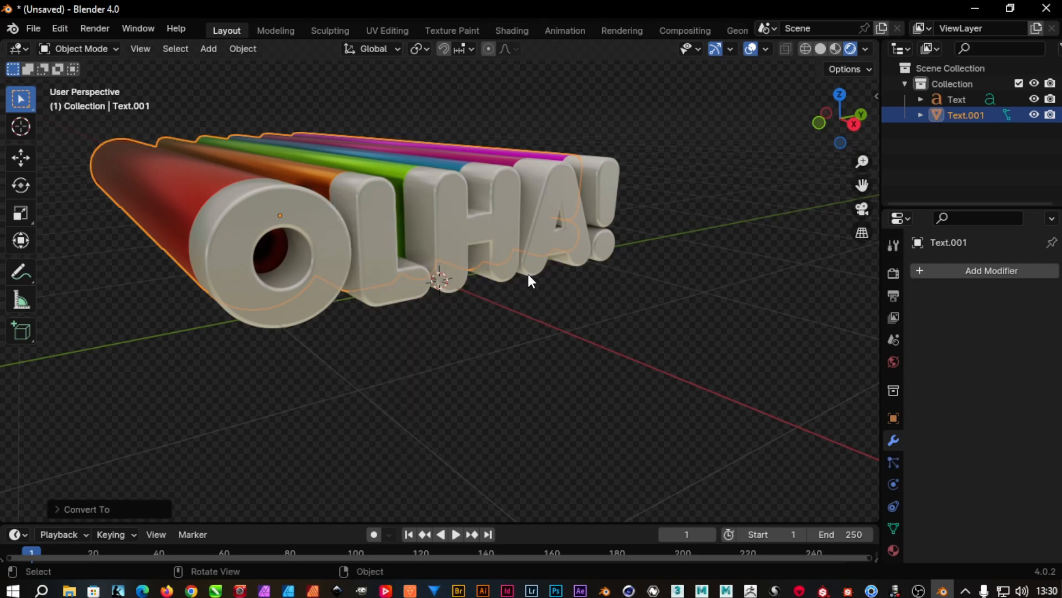
right_click(197, 178)
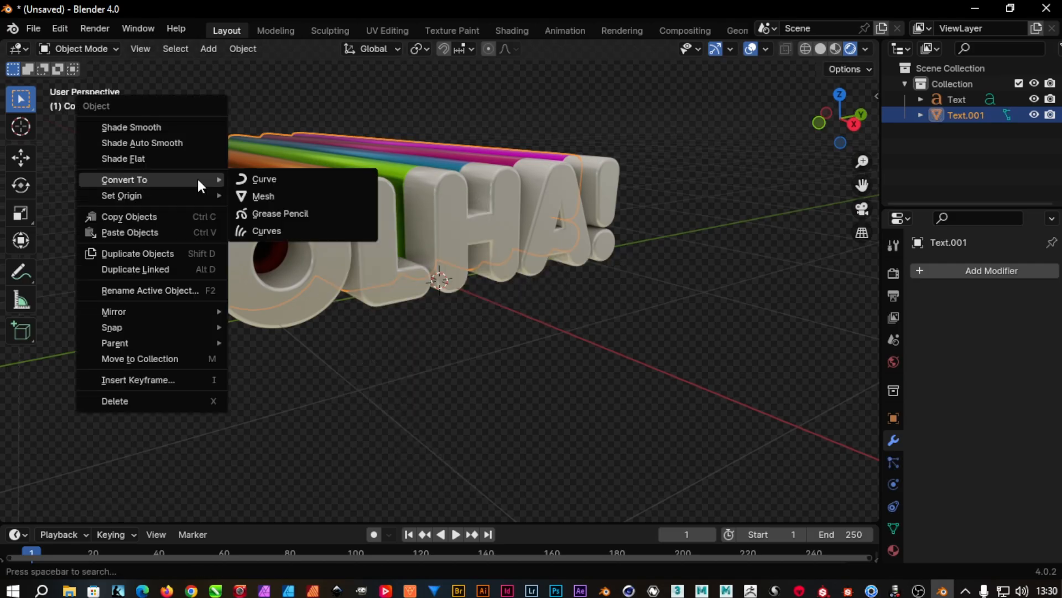
left_click(302, 194)
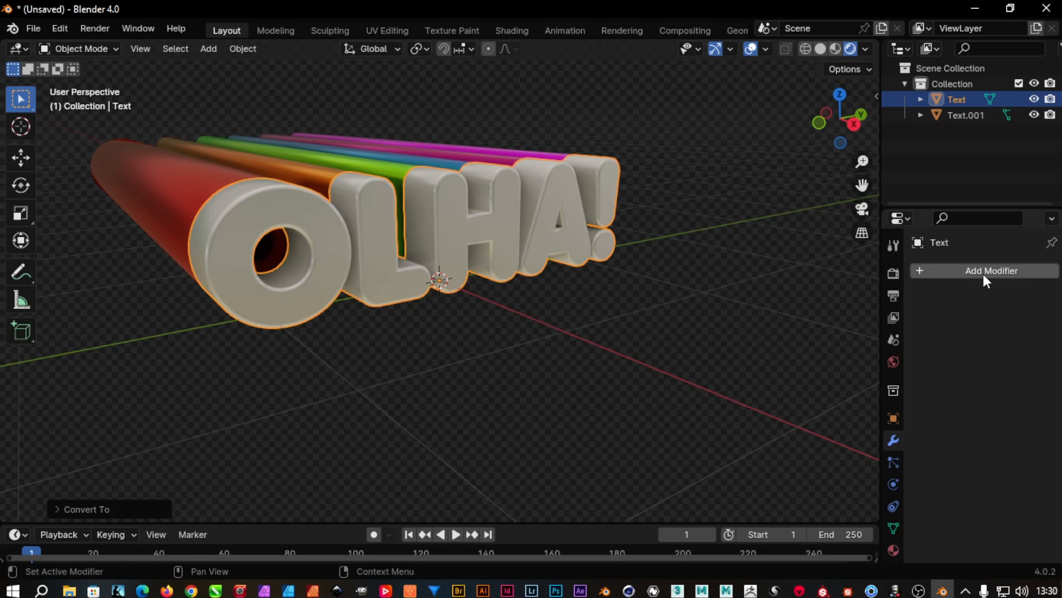
Step: Add a Remesh modifier to the front text in Smooth mode with smooth shading enabled
left_click(948, 274)
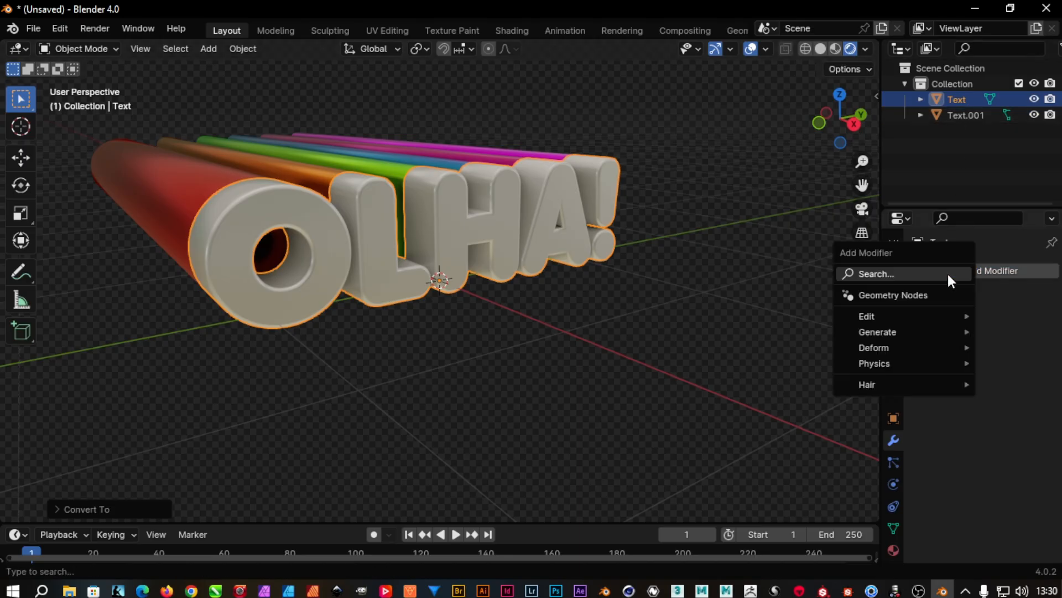
type("REM")
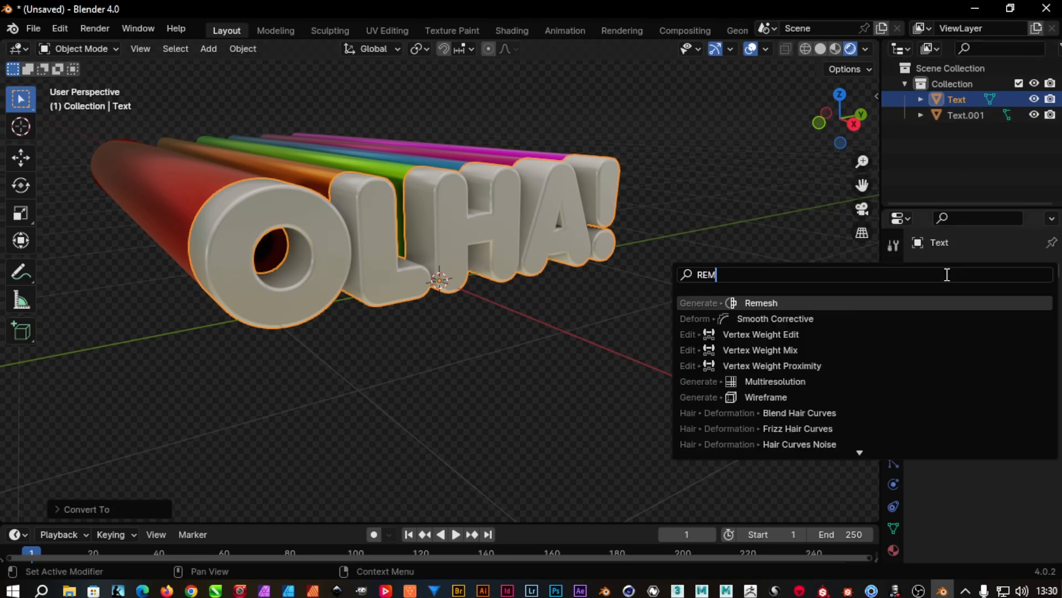
left_click(895, 304)
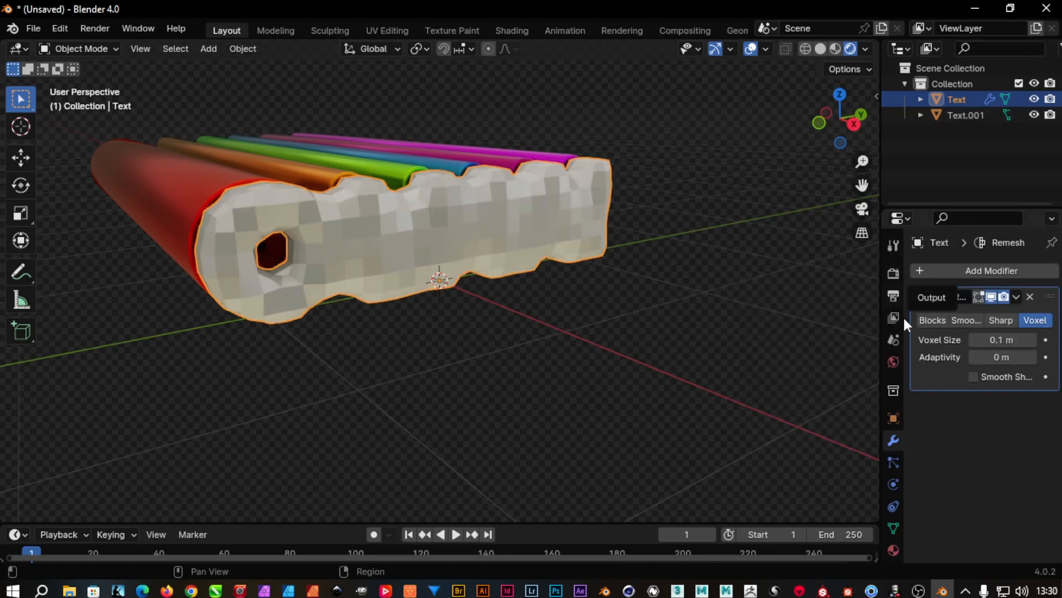
left_click(968, 320)
left_click(973, 420)
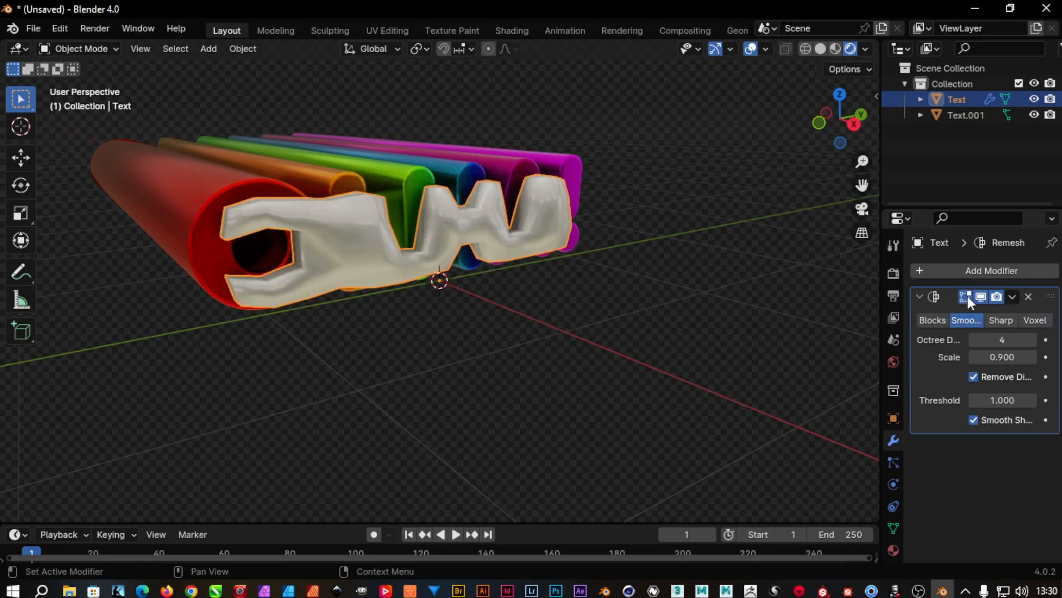
Step: Set the Remesh octree depth to 8 and disable the removal of disconnected pieces
left_click(1019, 339)
type("8")
key("Return")
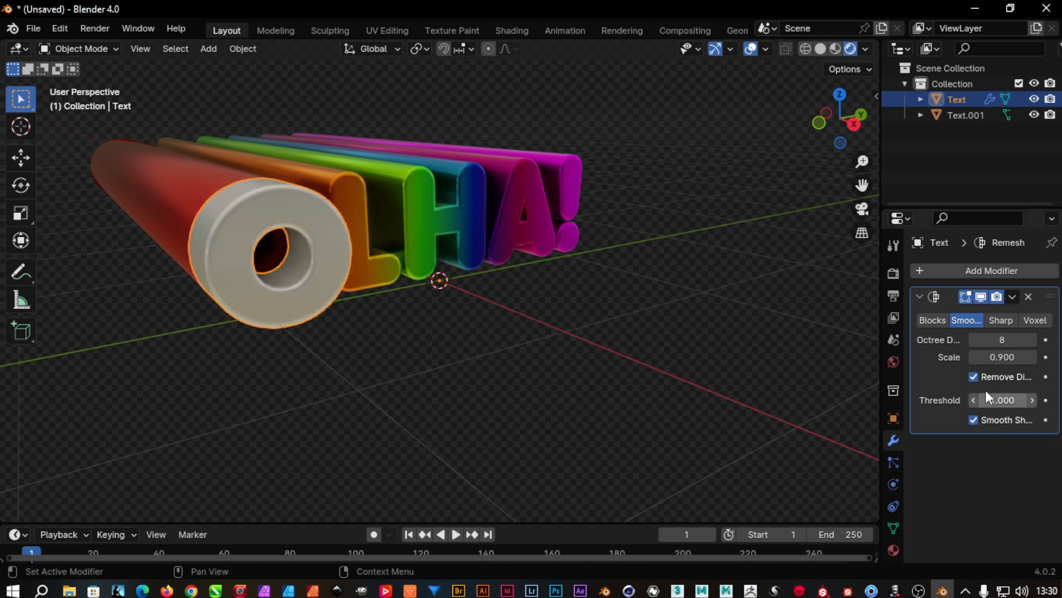
left_click(974, 376)
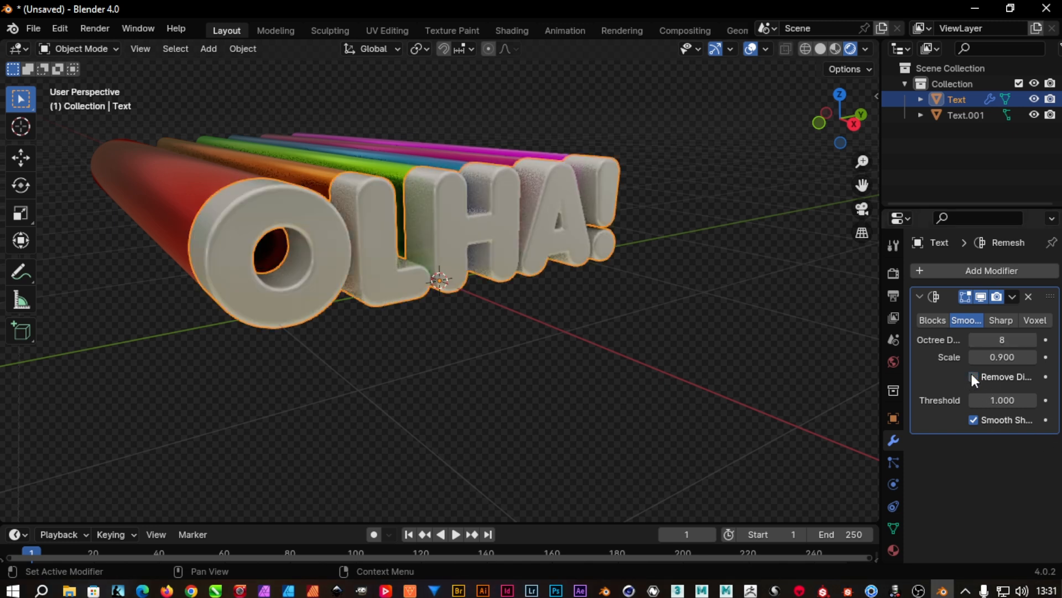
Step: Try a Remesh octree depth of 9 on the front text, and return it to 8
scroll(312, 188, "up", 4)
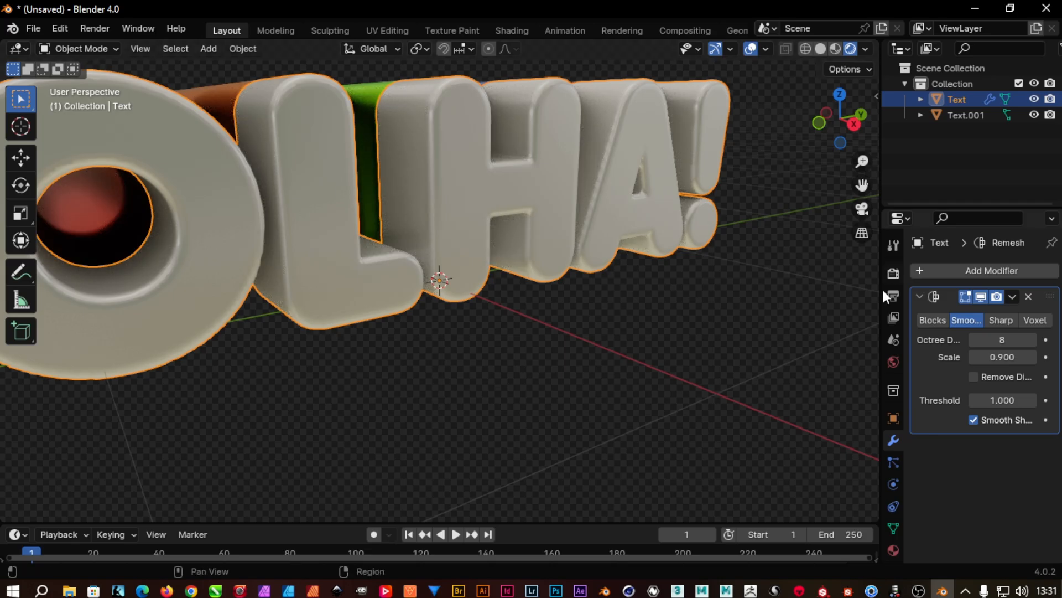
left_click(1007, 340)
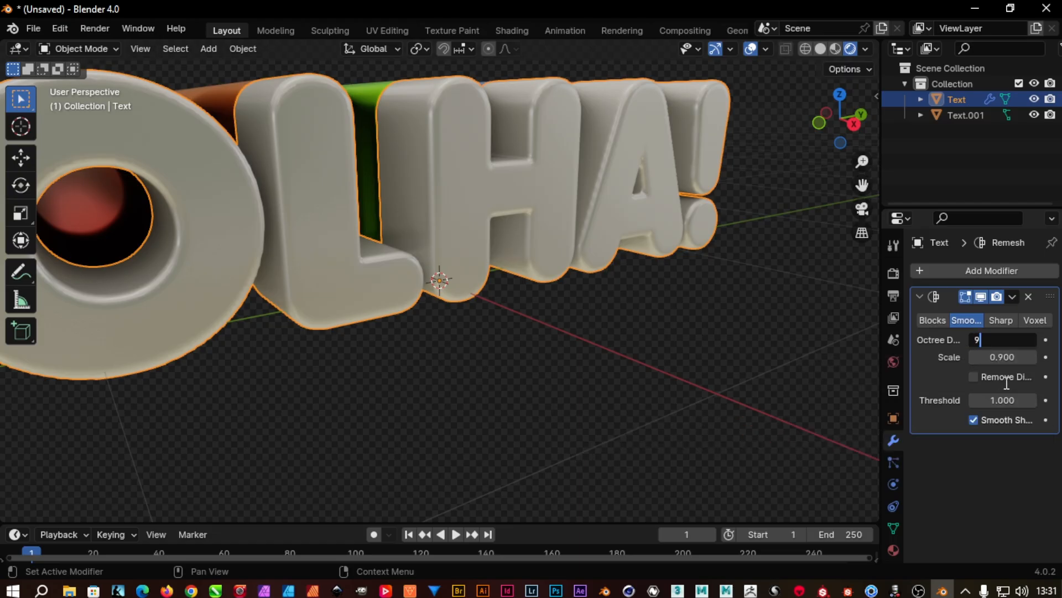
key("Return")
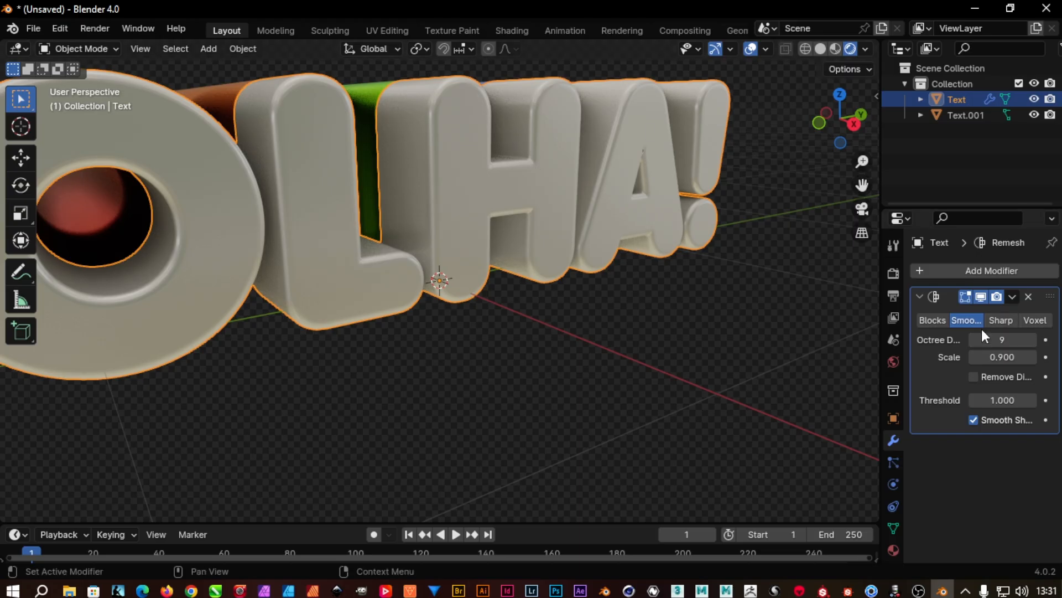
left_click(1002, 341)
type("8")
Step: Set the Remesh scale to 0.95 and inspect the front letters' surface up close
left_click(998, 359)
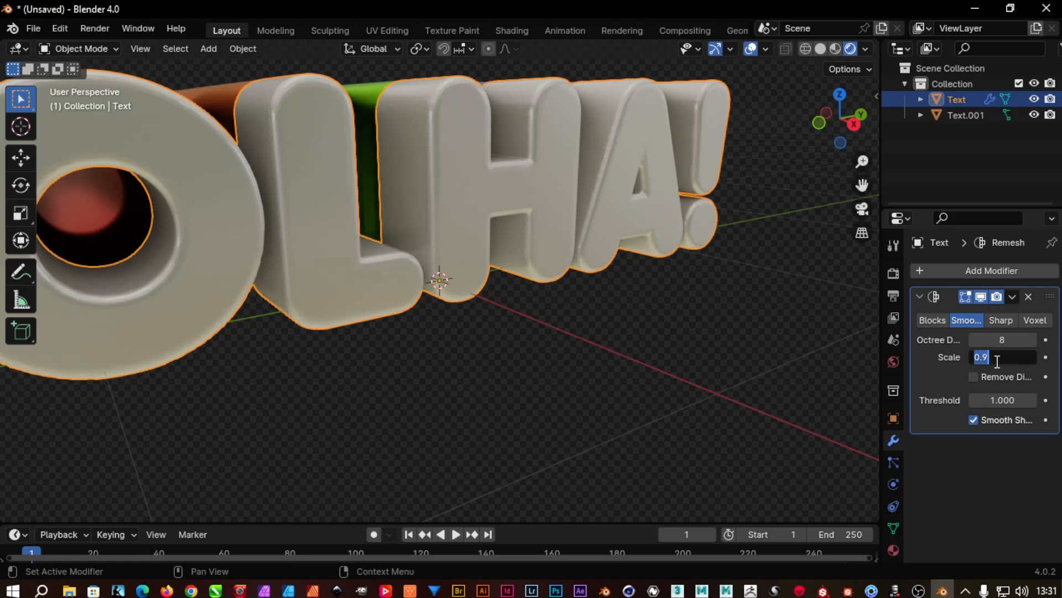
type(".95")
key("Return")
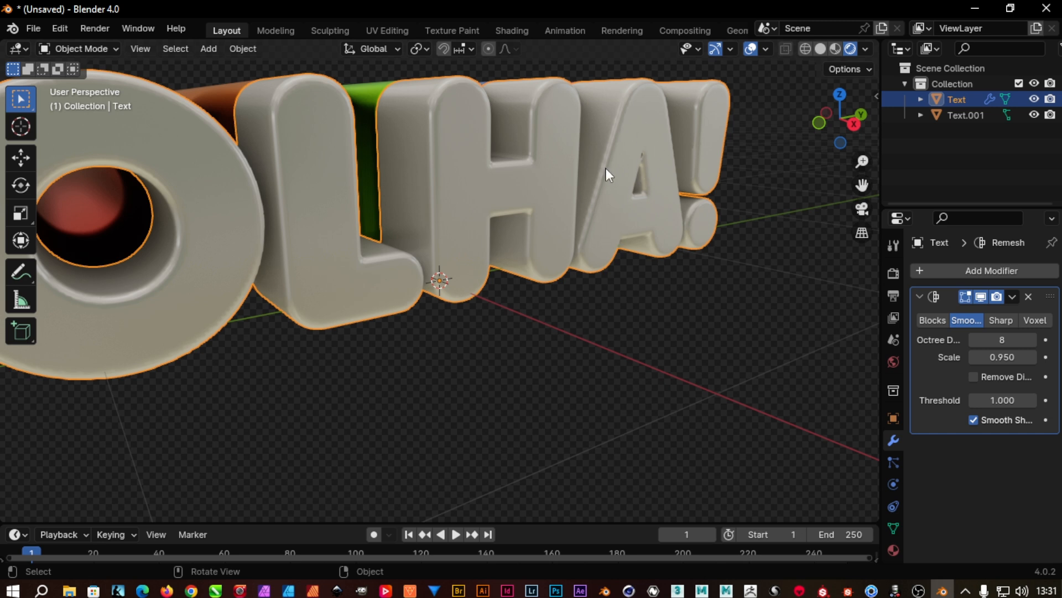
scroll(606, 169, "up", 6)
scroll(719, 171, "down", 4)
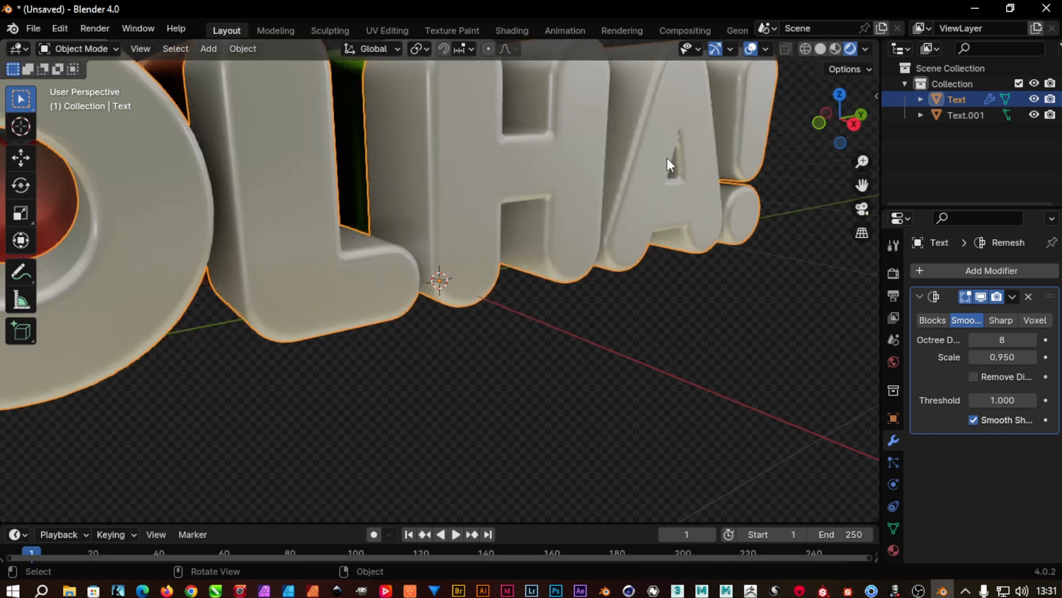
Step: Try a Remesh scale of 0.99 on the front text and check the letters' surface
left_click(975, 359)
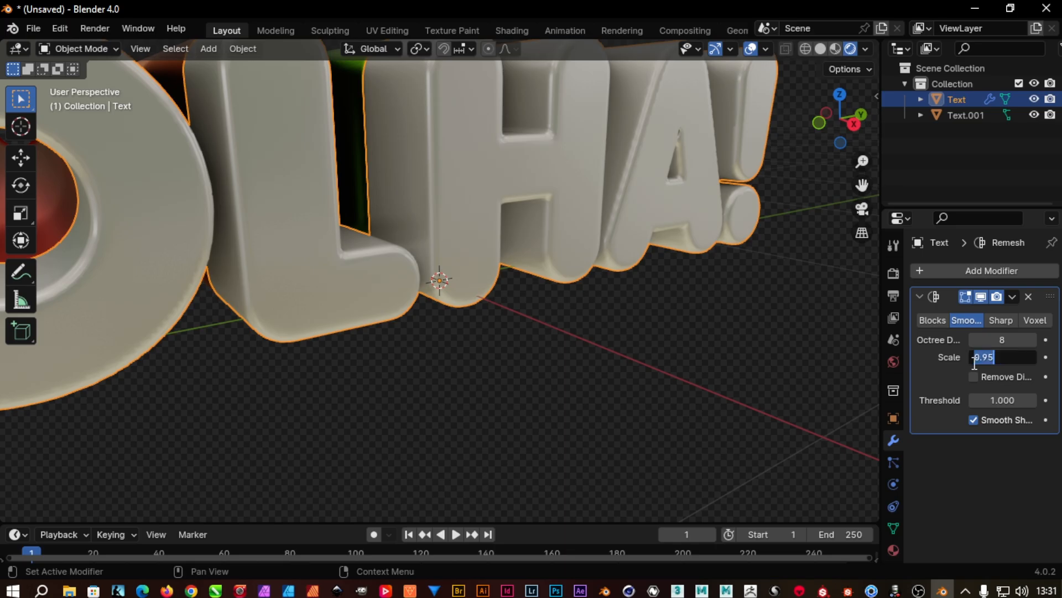
key("BackSpace")
type("0.99")
key("Return")
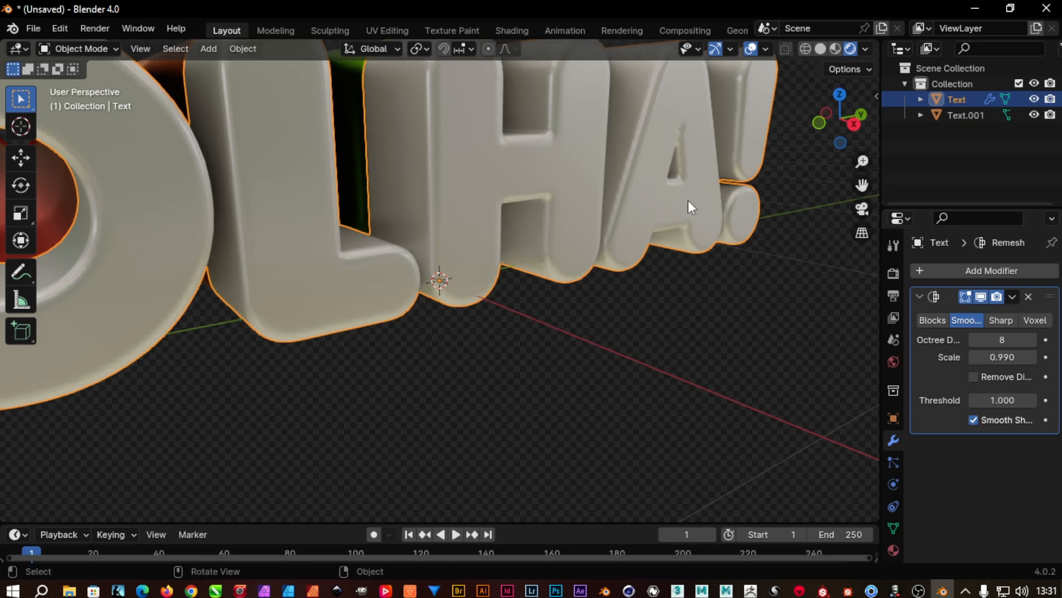
scroll(710, 280, "up", 2)
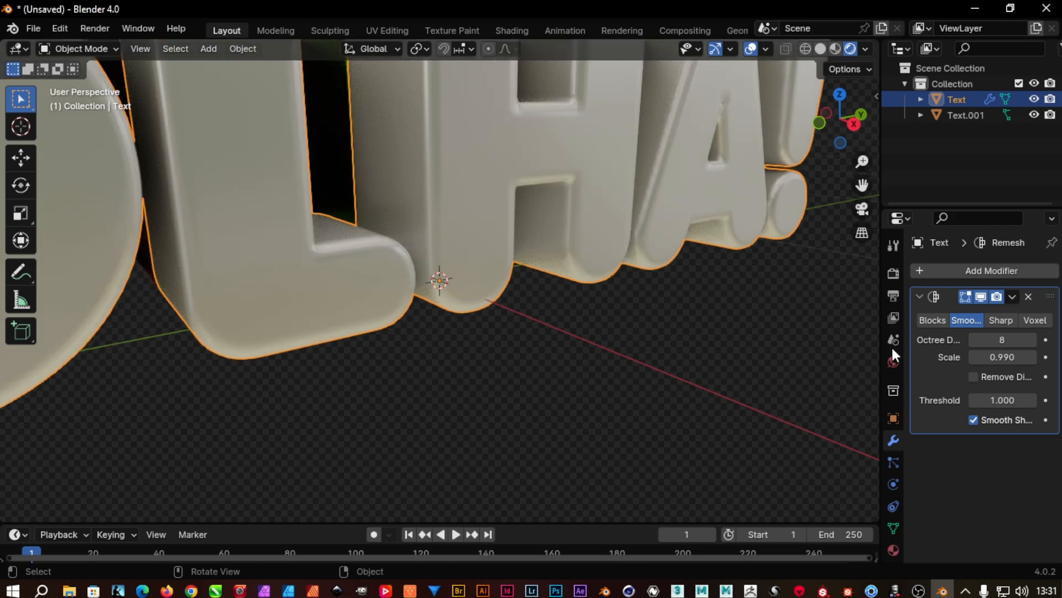
Step: Set the Remesh scale of the front text to 0.9
left_click(1002, 357)
type("0.9")
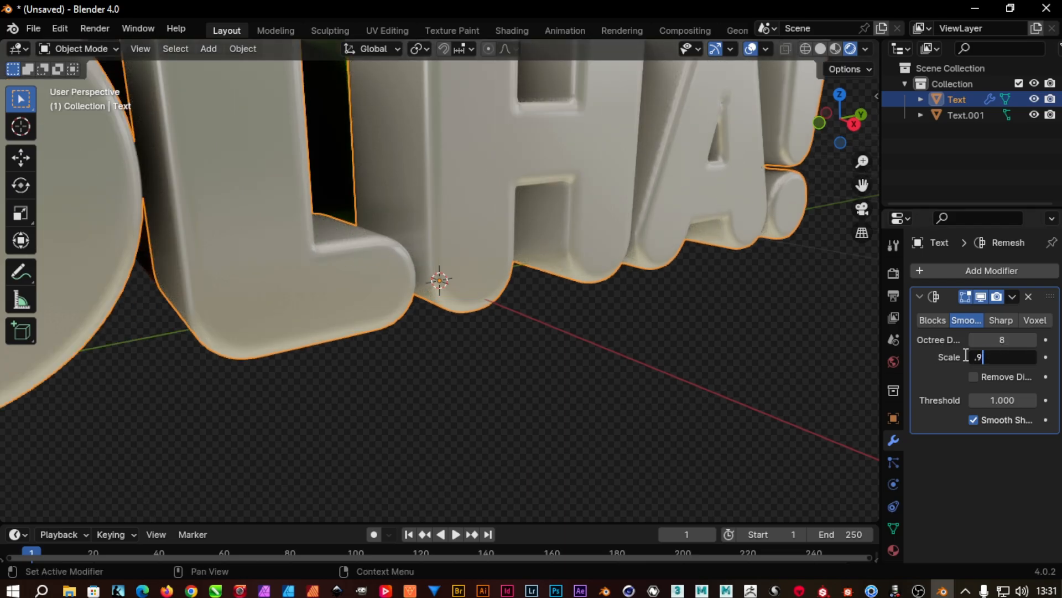
key("Return")
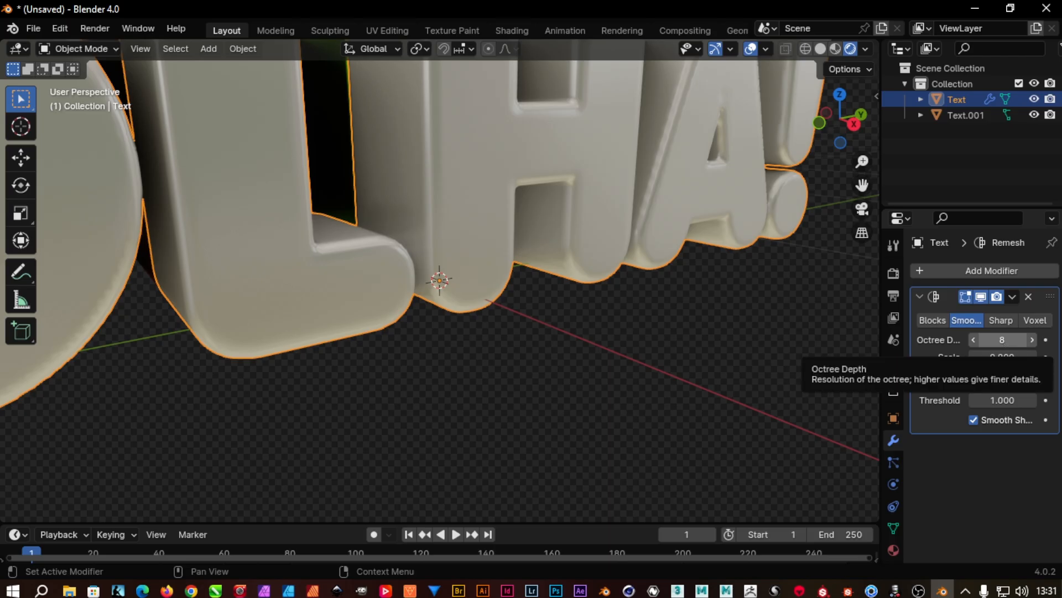
Step: Set the Remesh octree depth to 9 and inspect the edges of the front letters up close
left_click(1010, 340)
type("9")
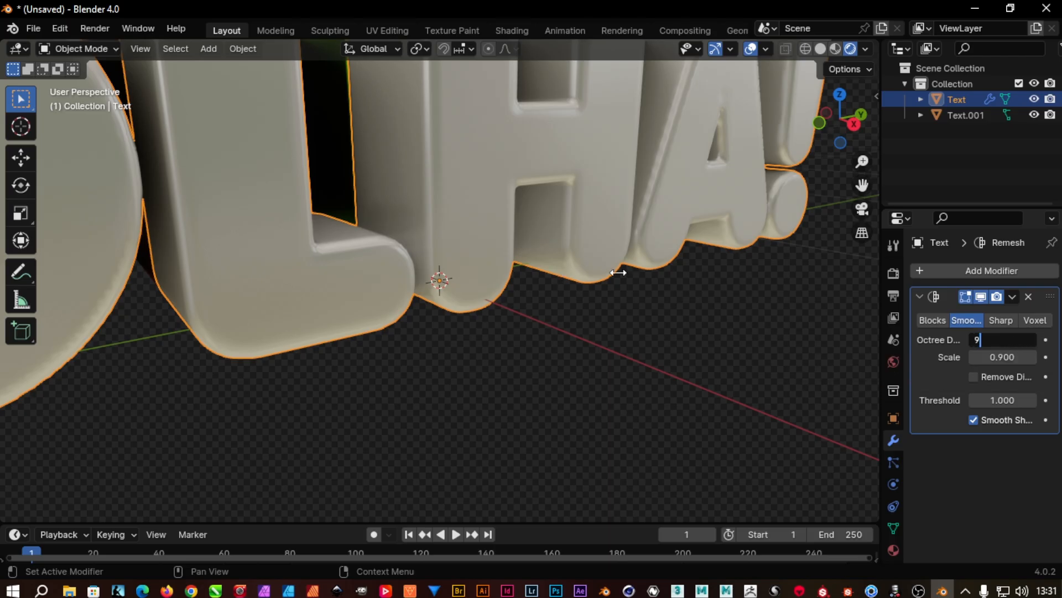
key("Return")
scroll(628, 273, "down", 3)
scroll(589, 202, "up", 6)
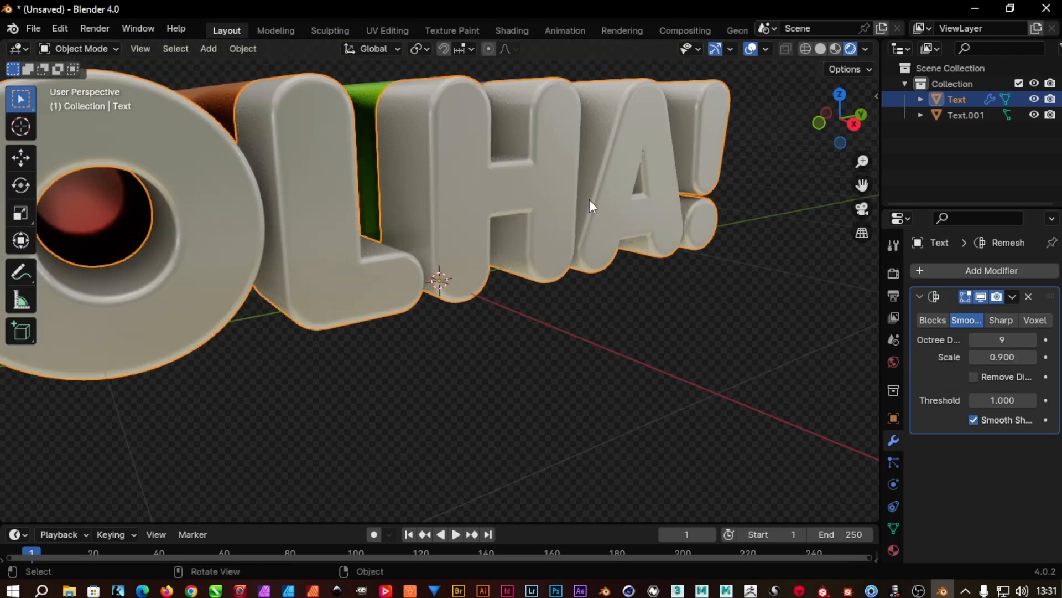
scroll(612, 179, "up", 3)
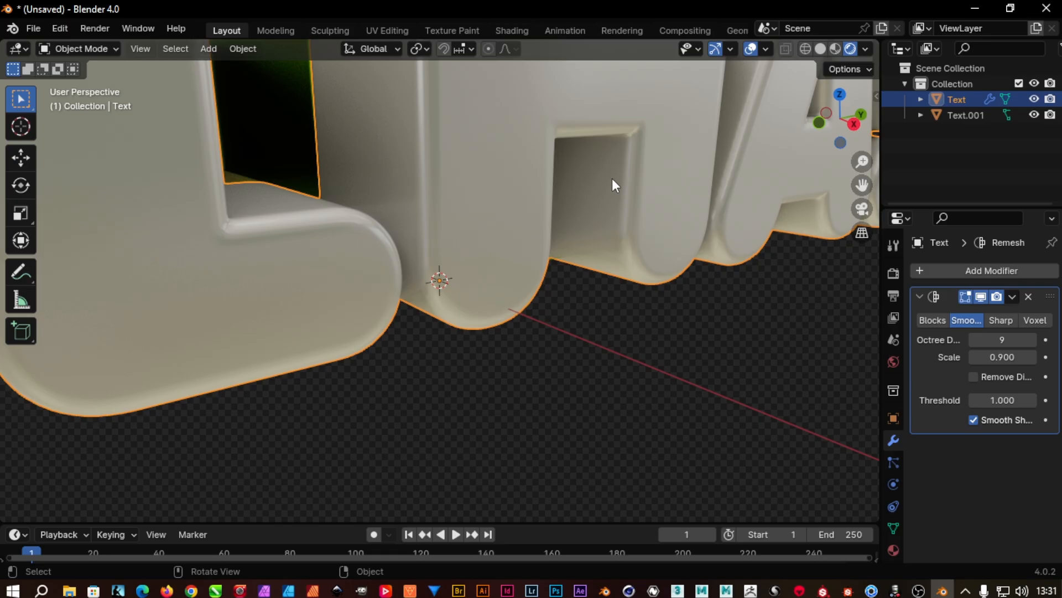
scroll(612, 178, "down", 5)
middle_click_drag(602, 181, 608, 316)
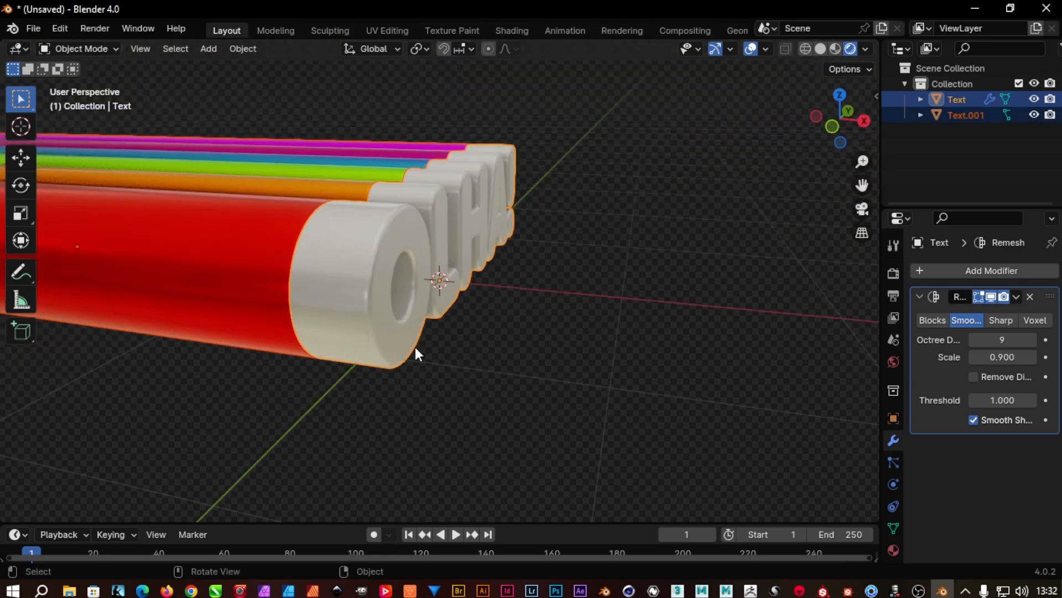
left_click(231, 284, "shift")
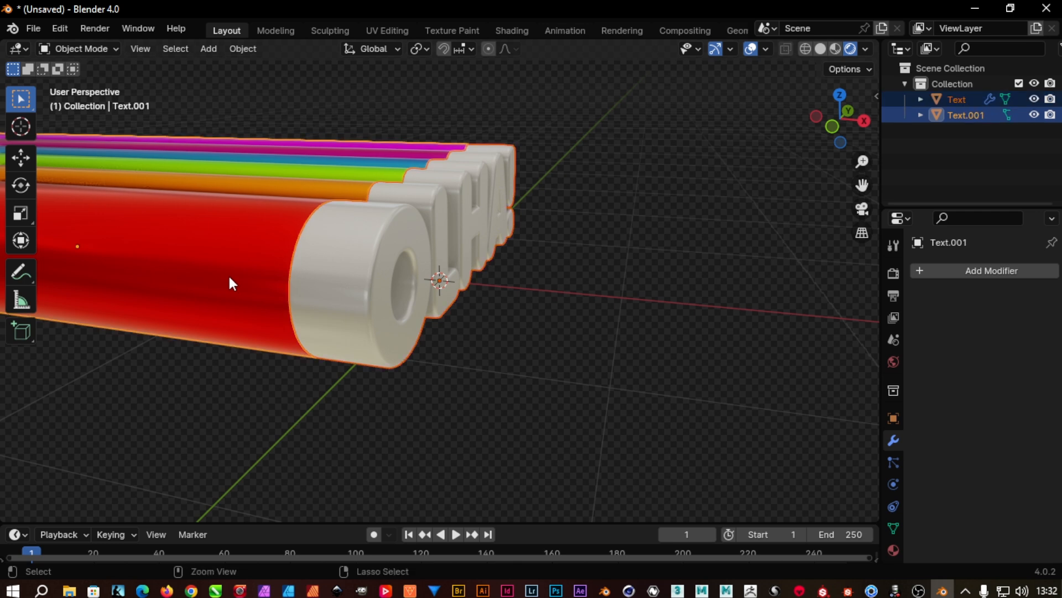
key("ctrl+l")
left_click(483, 443)
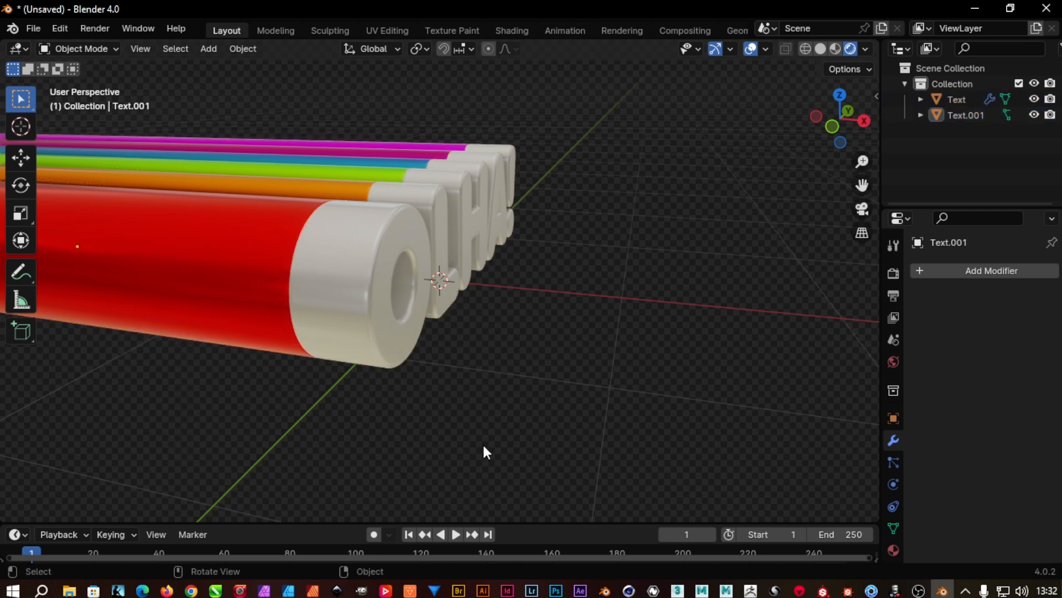
Step: Add a Curve modifier to the white letter faces (the Text object), after its Remesh modifier
left_click(960, 99)
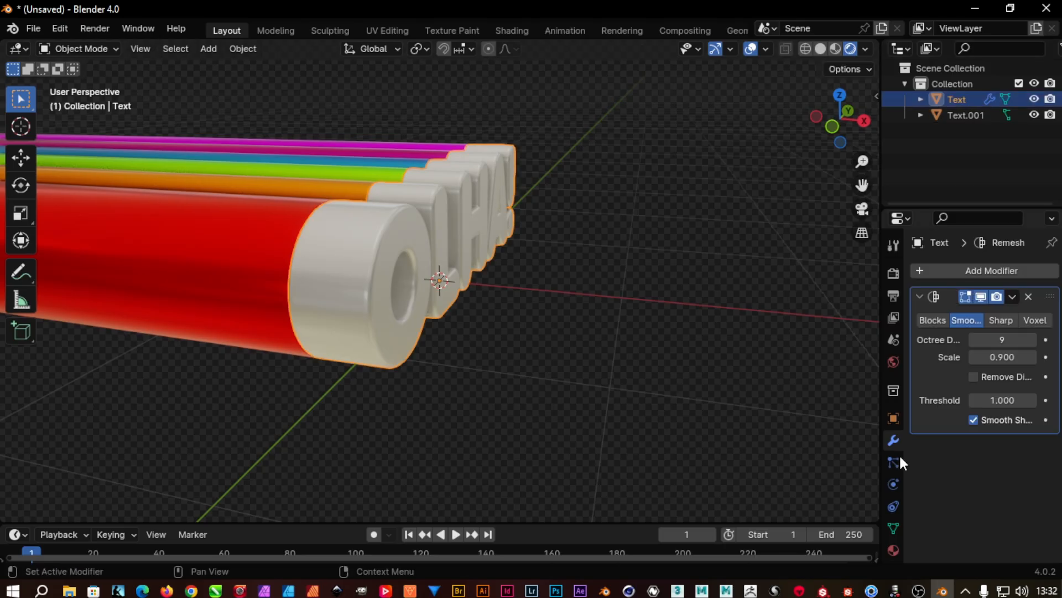
left_click(945, 267)
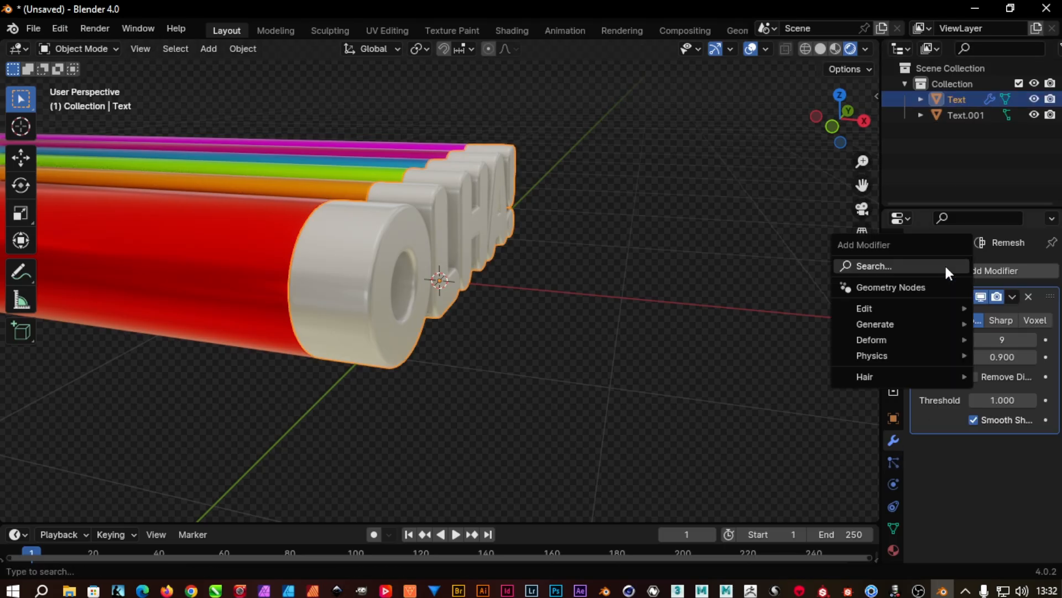
left_click(945, 266)
type("cu")
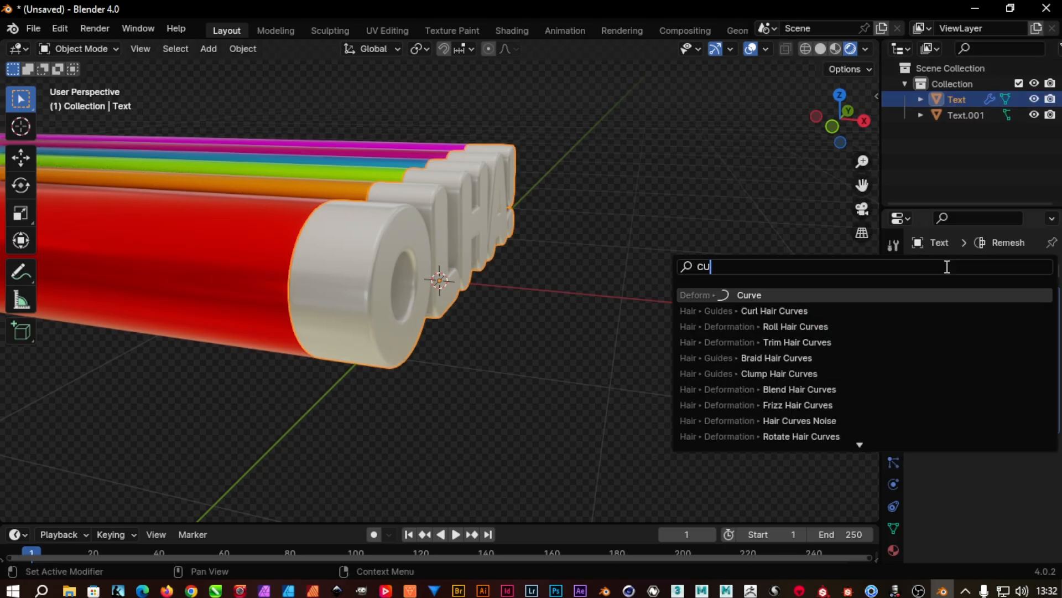
left_click(927, 295)
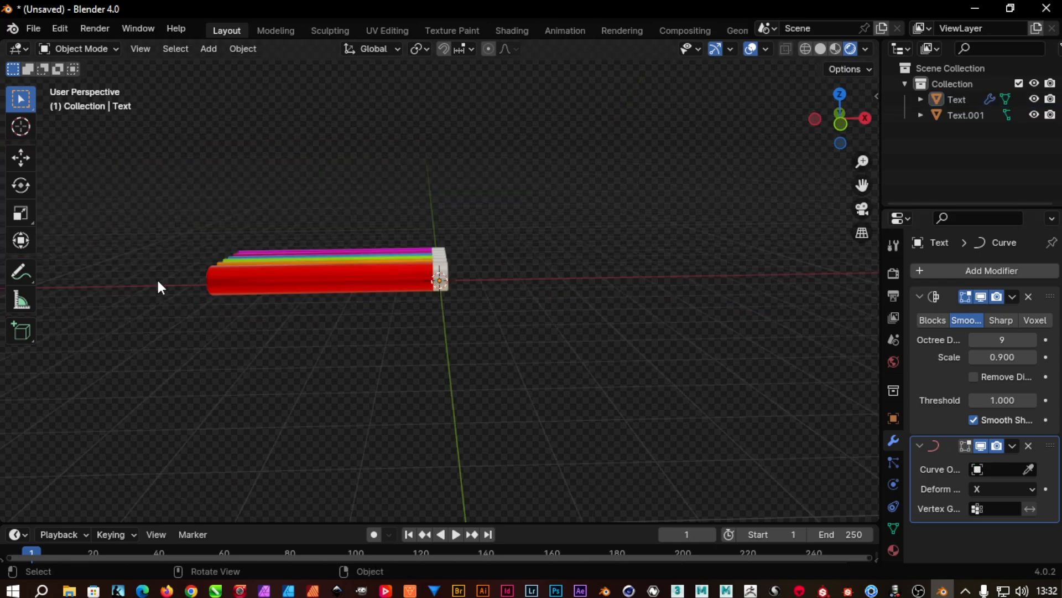
Step: Add a Path curve to the scene at the 3D cursor
key("shift+a")
mouse_move(158, 281)
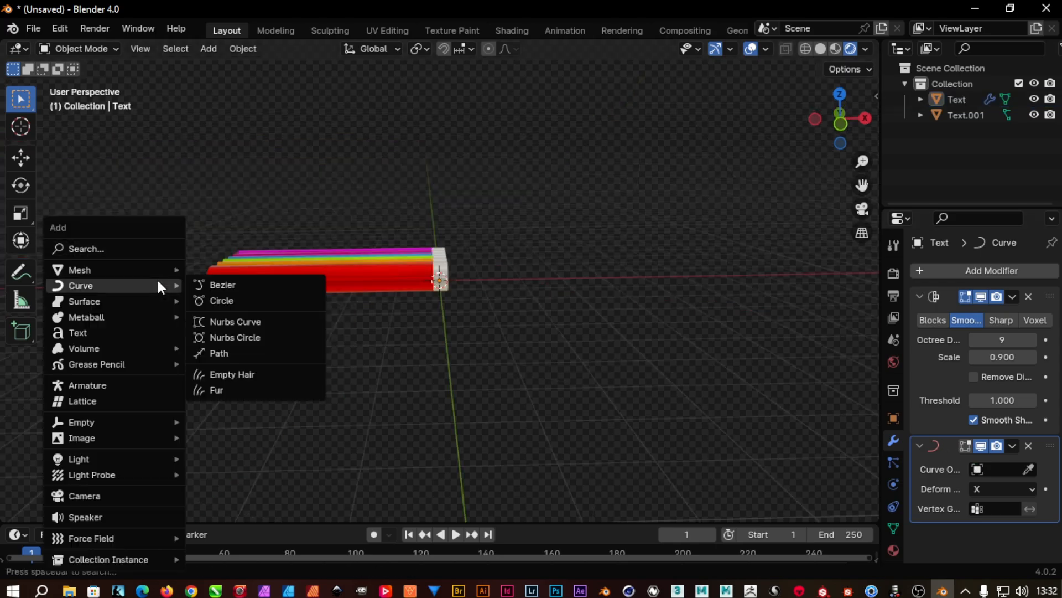
left_click(231, 354)
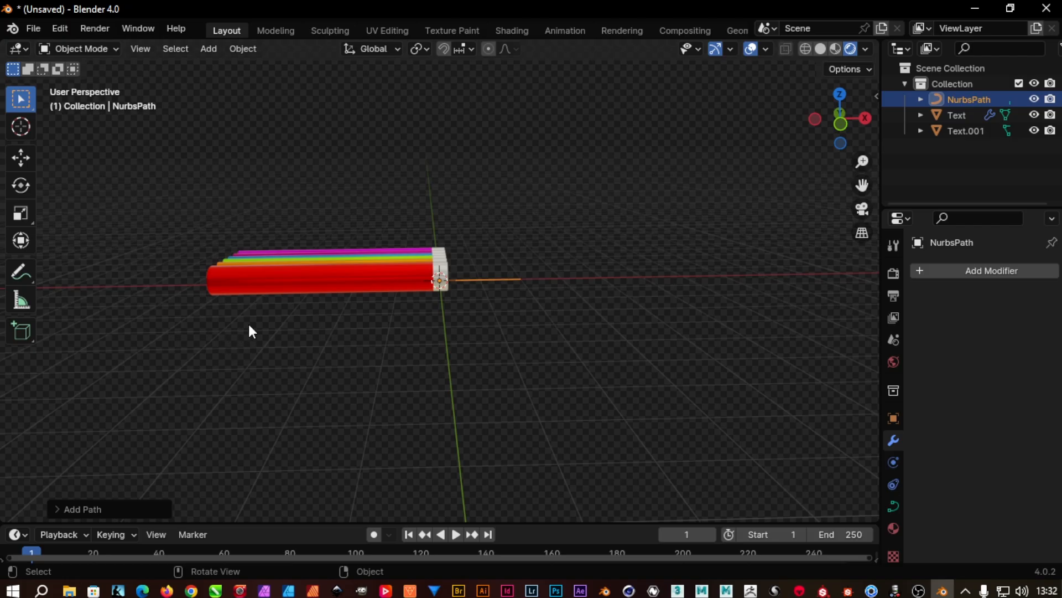
scroll(249, 325, "up", 3)
scroll(249, 325, "down", 3)
Step: Enter Edit Mode on the path and move its negative-X control points outward along X, past the far end of the coloured extrusions
key("Tab")
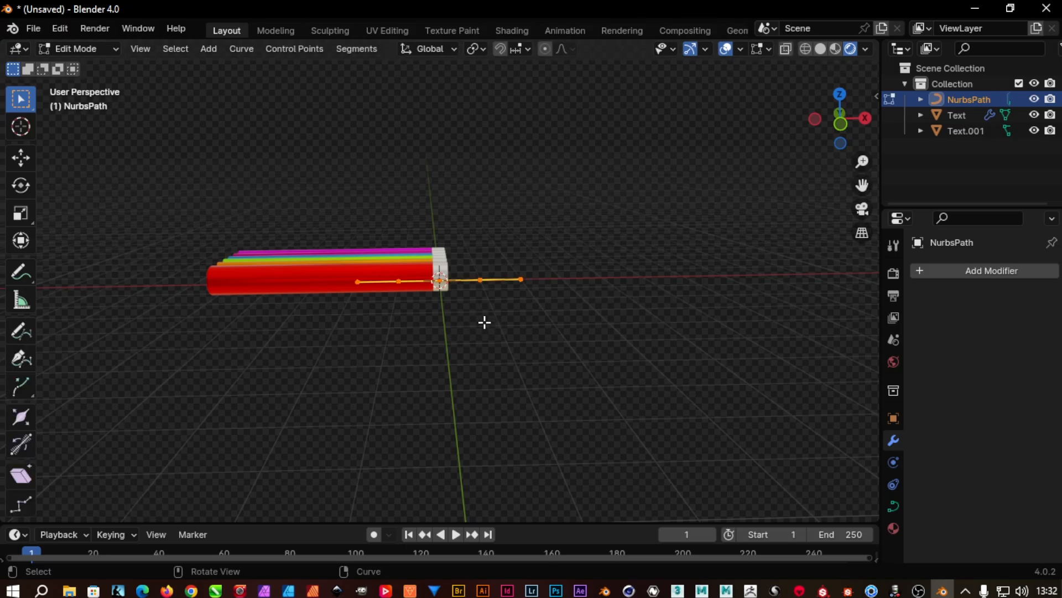
key("alt+a")
left_click_drag(425, 318, 289, 257)
left_click(21, 158)
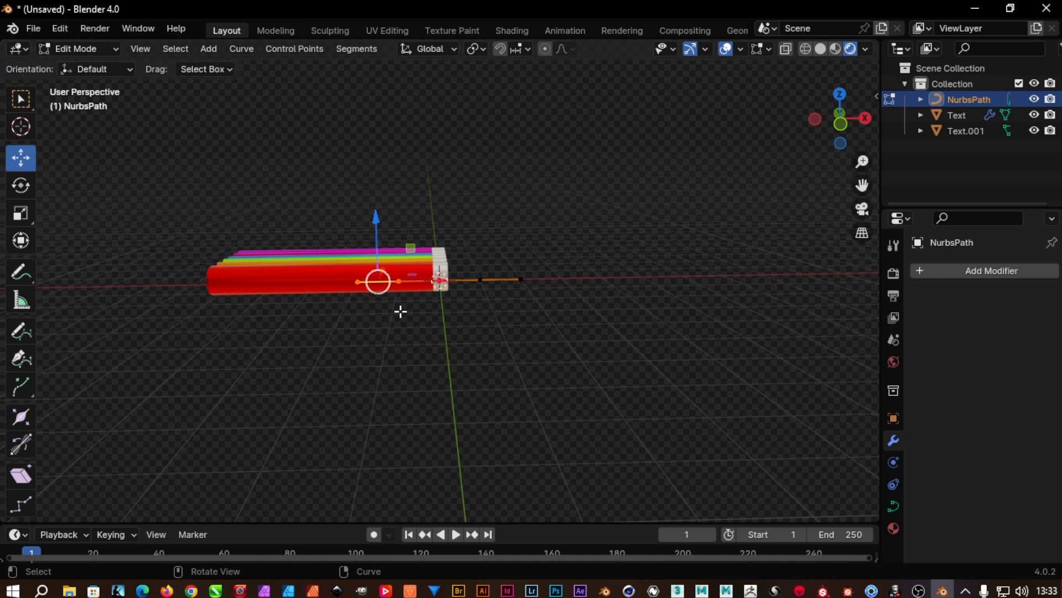
left_click_drag(446, 282, 223, 279)
left_click_drag(244, 385, 180, 264)
left_click_drag(254, 285, 420, 285)
Step: Shift the path's inner control points along X so that all five points are roughly evenly spaced
left_click_drag(501, 322, 422, 265)
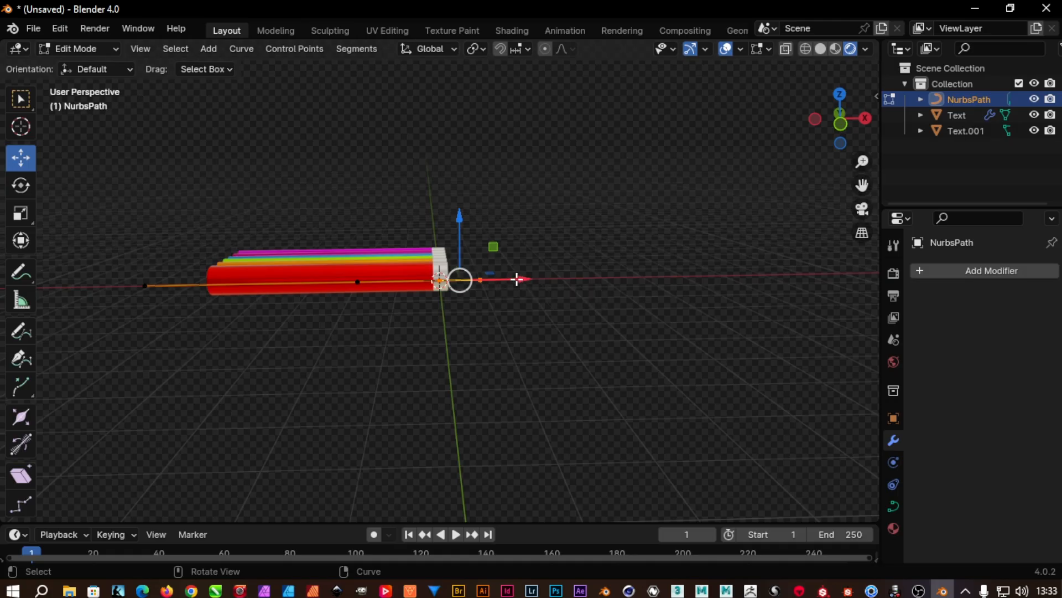
left_click_drag(517, 277, 464, 278)
left_click_drag(371, 348, 284, 292)
key("ctrl+z")
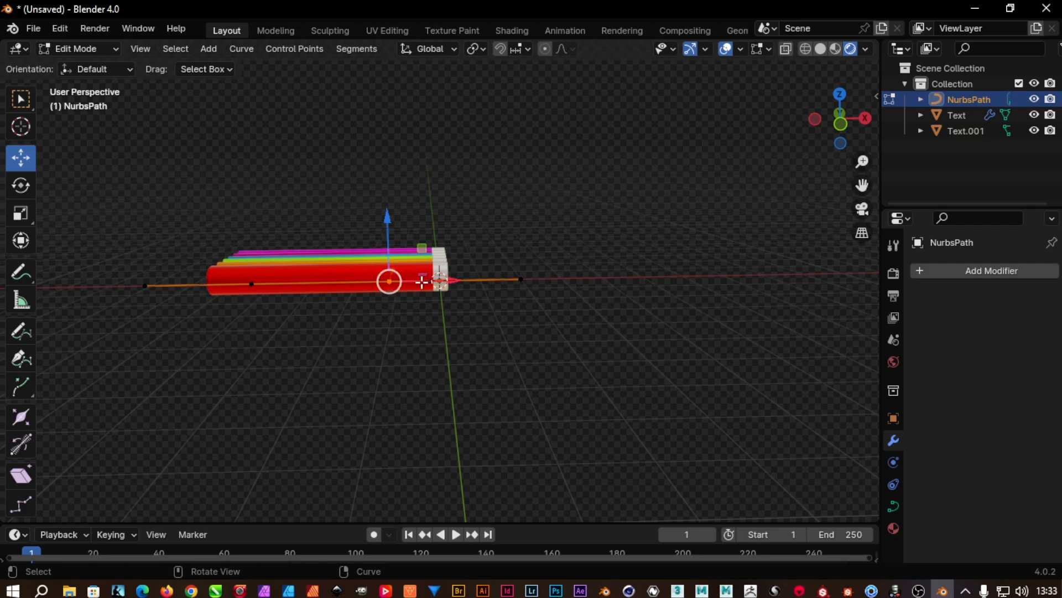
left_click_drag(422, 280, 365, 278)
left_click_drag(485, 311, 405, 262)
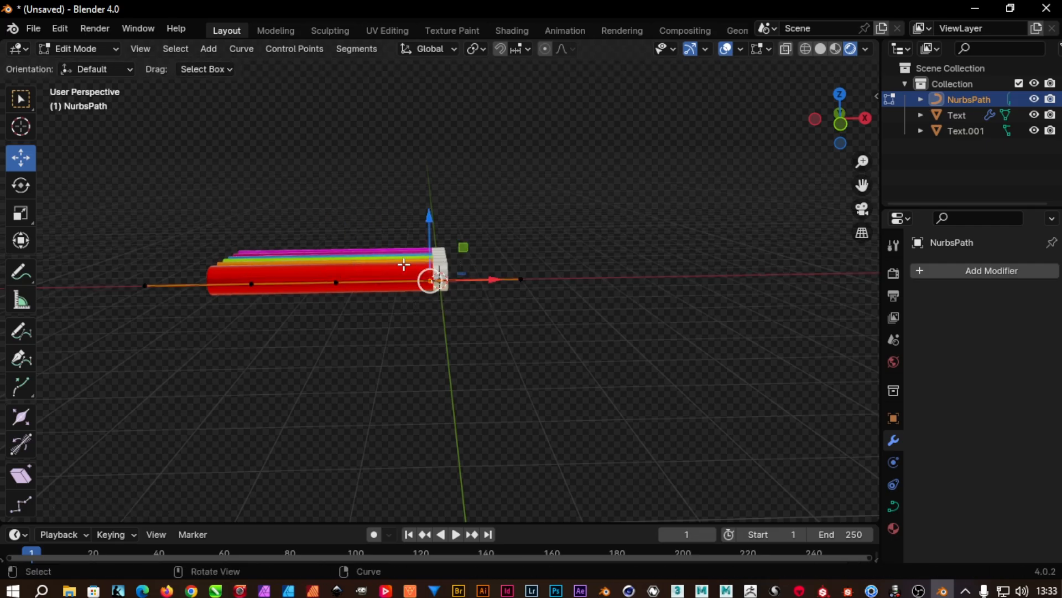
Step: Bend the path along Z by raising its second control point, lowering the third and fourth, and raising the positive-X end point
left_click_drag(276, 342, 211, 259)
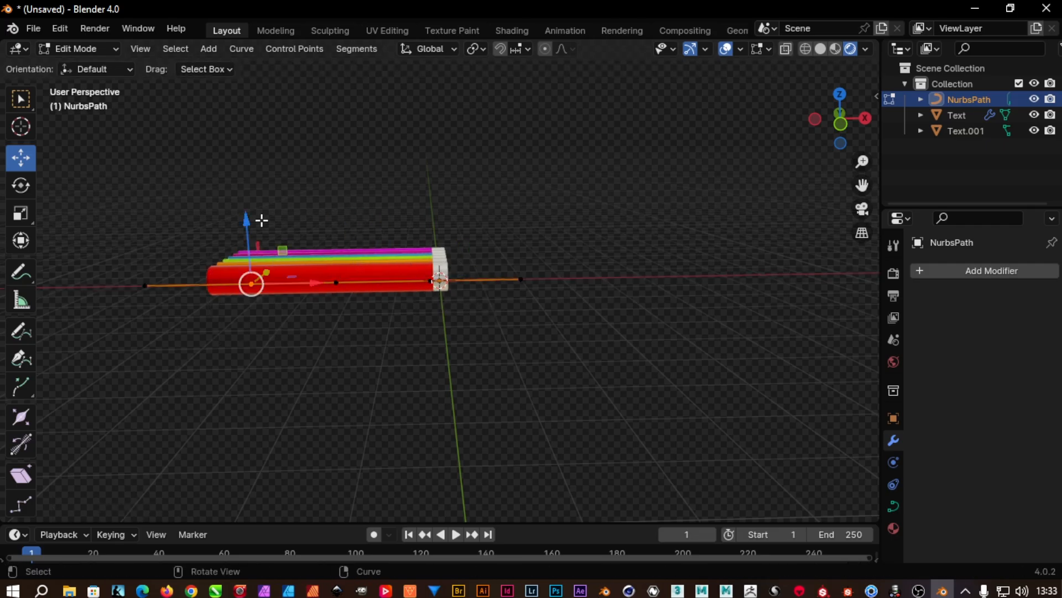
left_click_drag(247, 221, 225, 502)
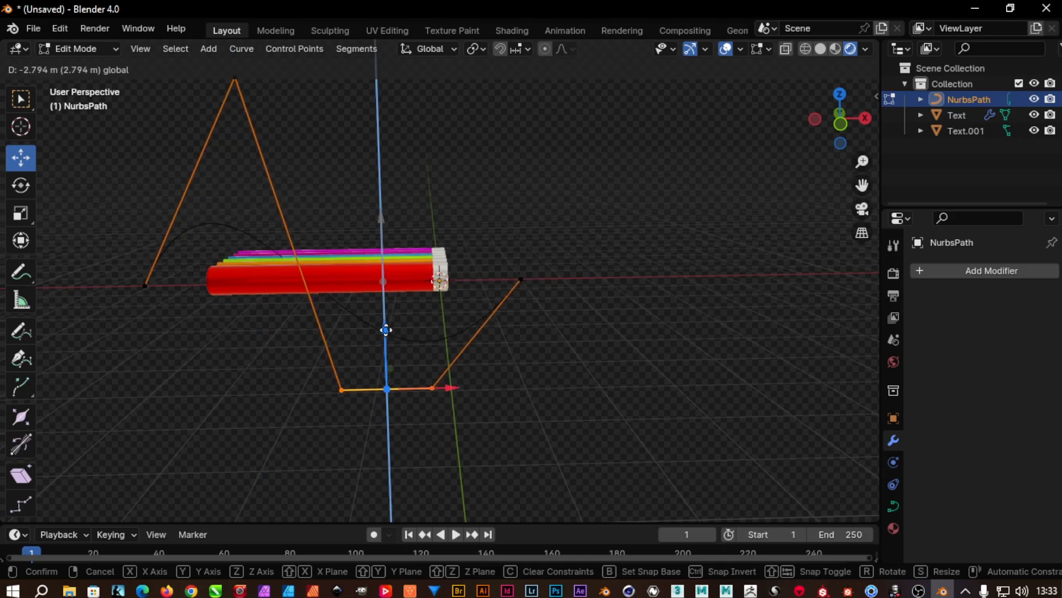
left_click_drag(381, 320, 384, 321)
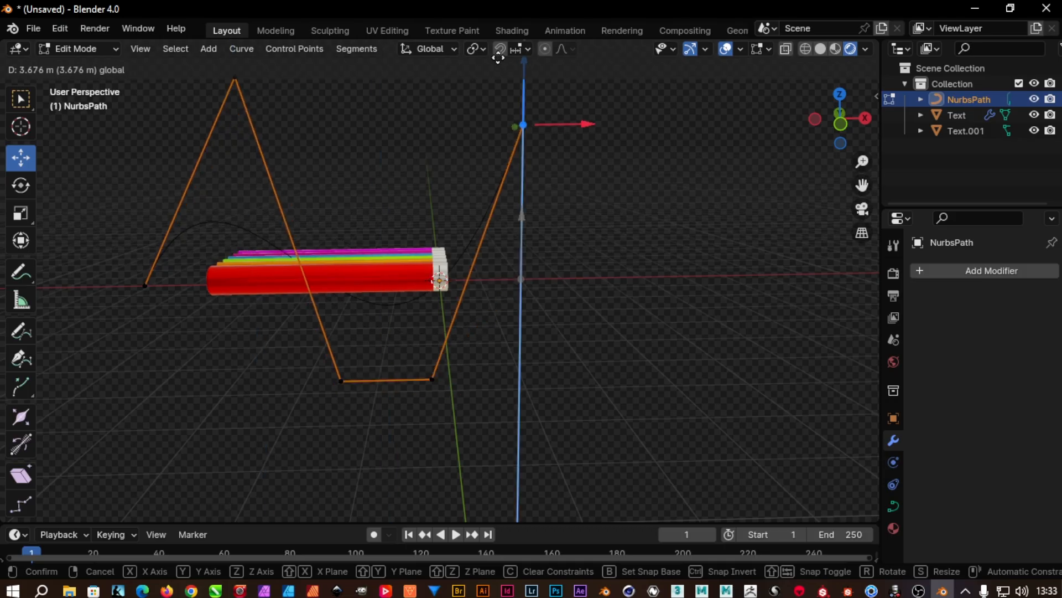
right_click(543, 147)
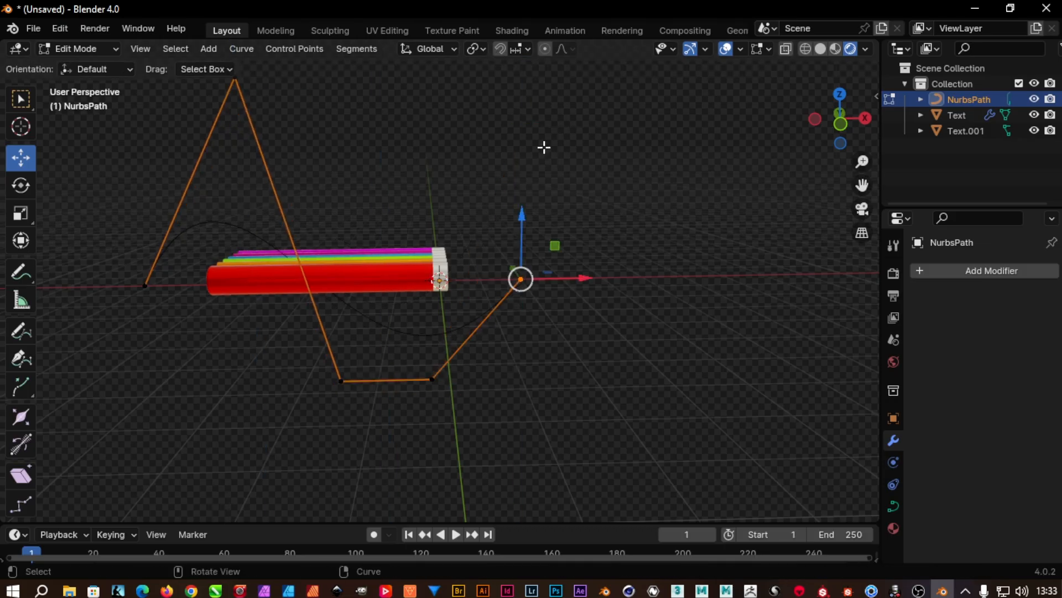
left_click_drag(522, 214, 501, 487)
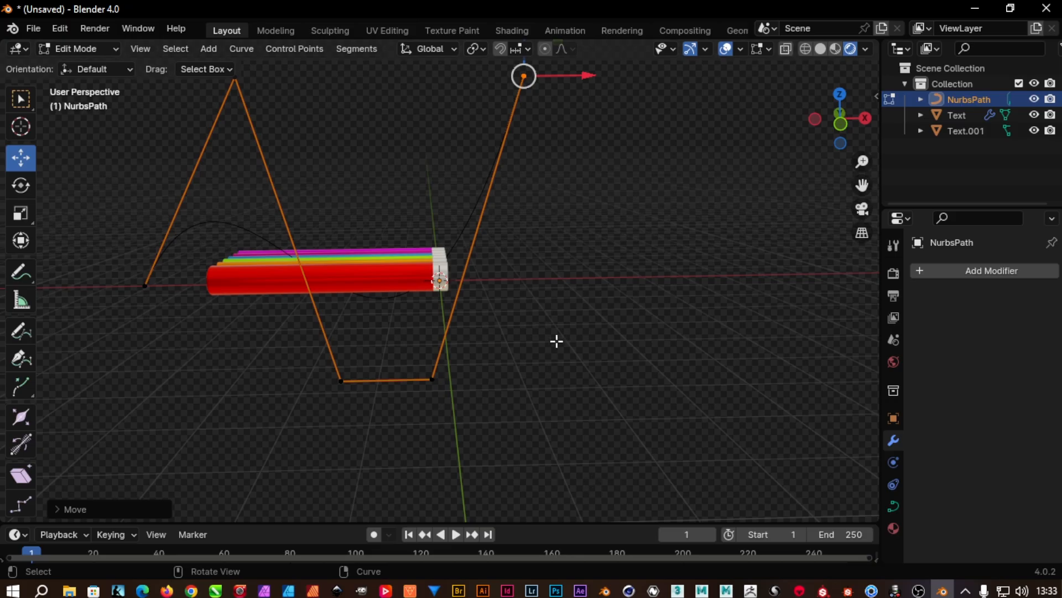
Step: Raise the path's negative-X end point and reposition the neighbouring control point so the path forms a U shape
left_click_drag(168, 304, 69, 241)
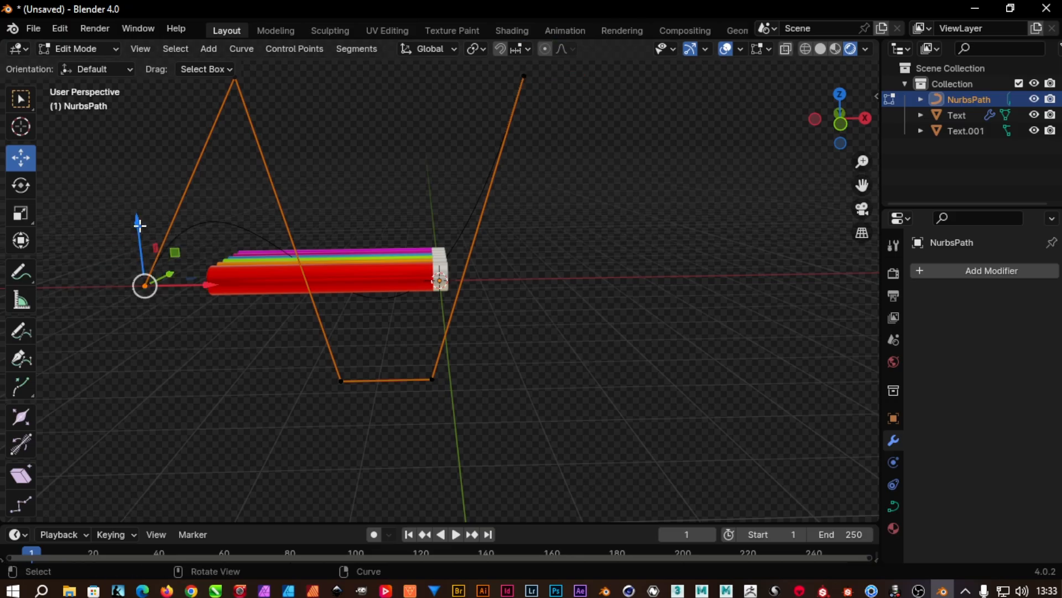
left_click_drag(139, 225, 133, 128)
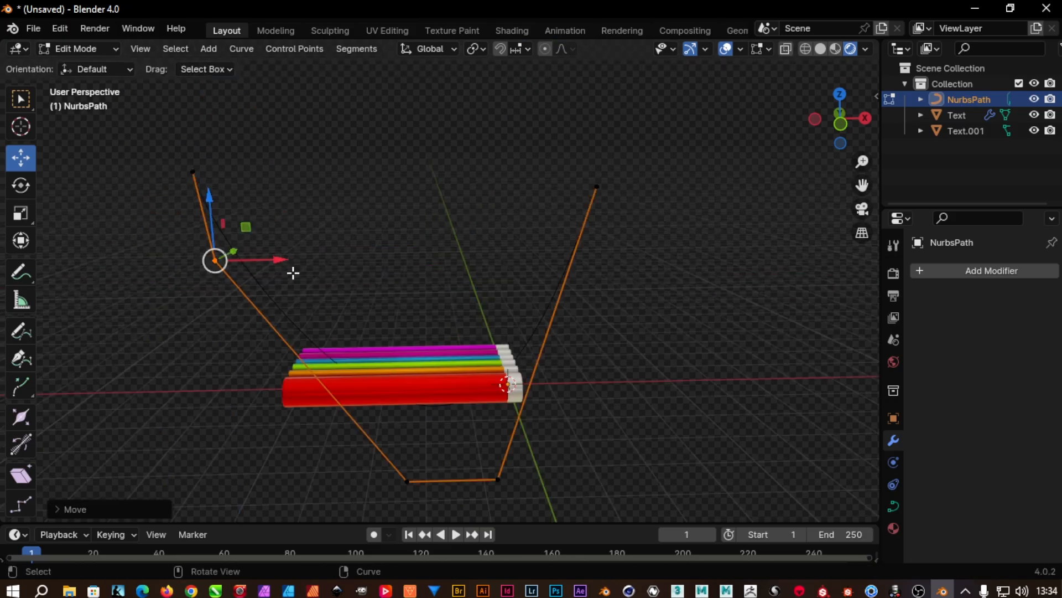
left_click_drag(283, 263, 311, 259)
middle_click_drag(659, 379, 636, 354)
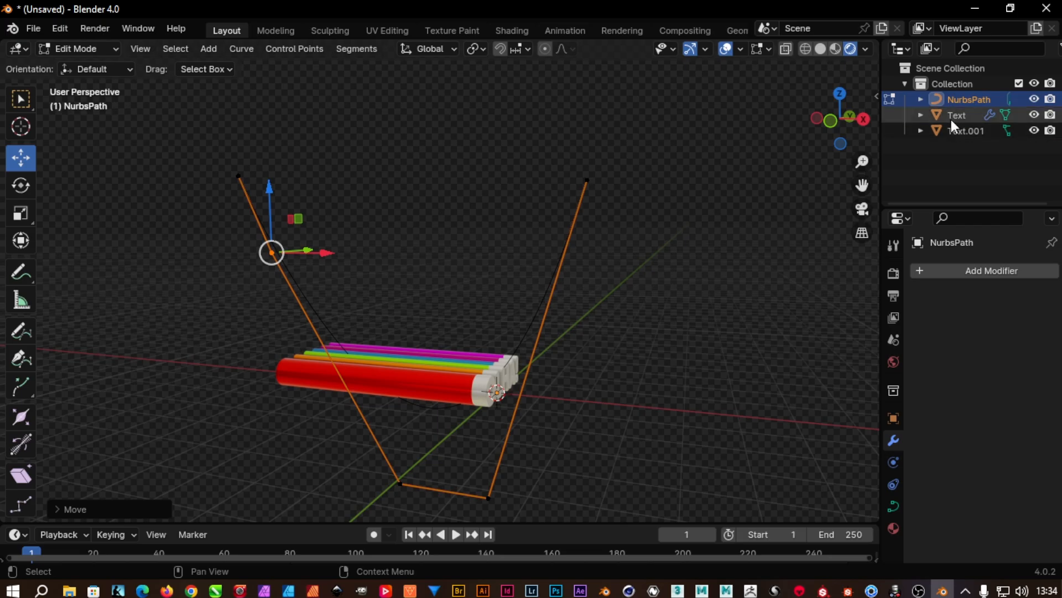
left_click(954, 119)
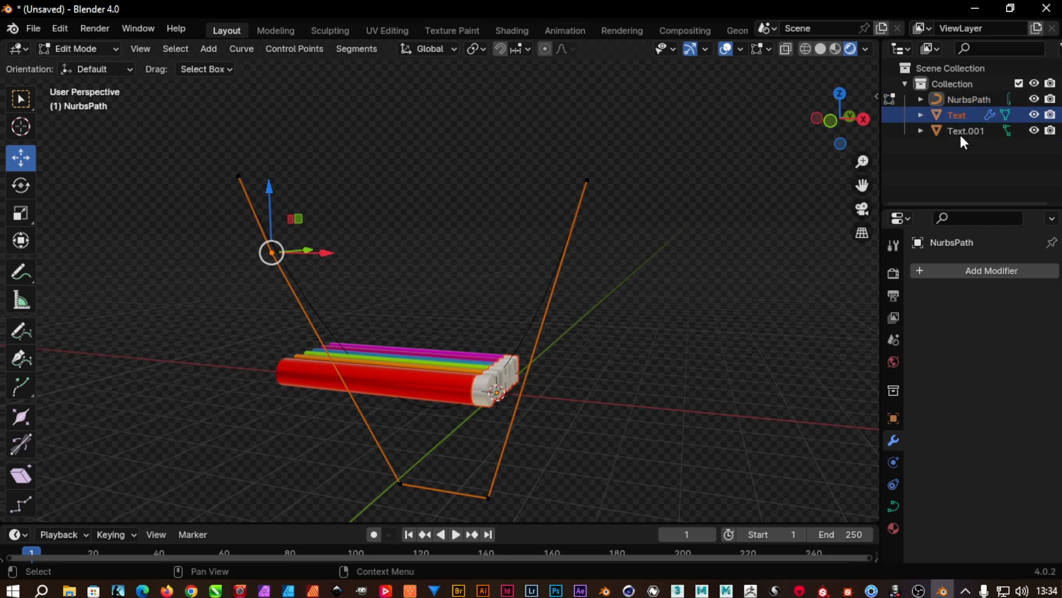
left_click(963, 133)
scroll(558, 397, "up", 4)
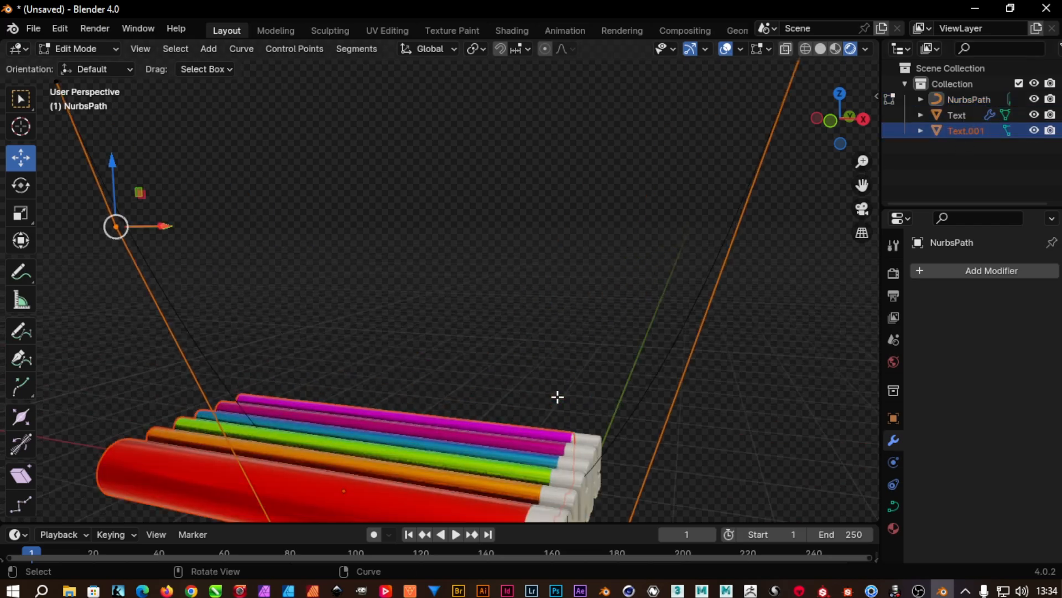
middle_click_drag(563, 396, 579, 332)
scroll(579, 354, "down", 4)
left_click(965, 113)
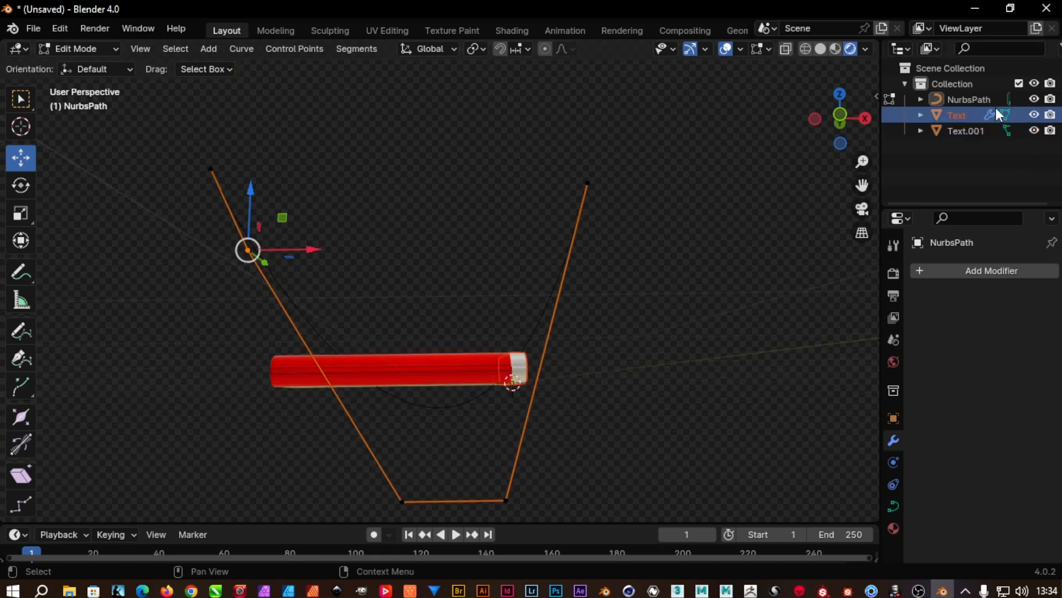
left_click(993, 116)
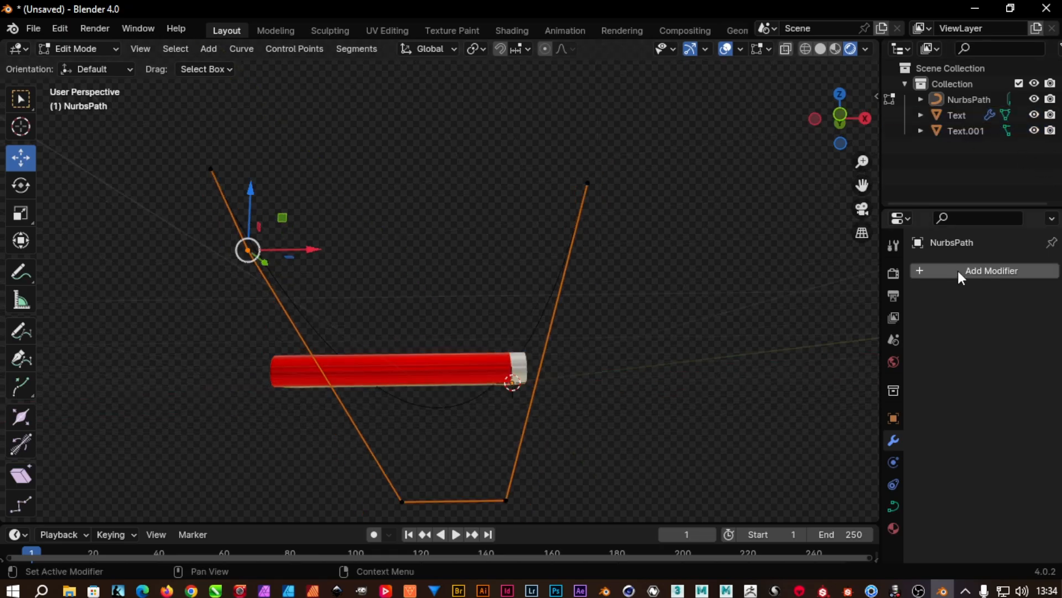
left_click(979, 116)
left_click(990, 119)
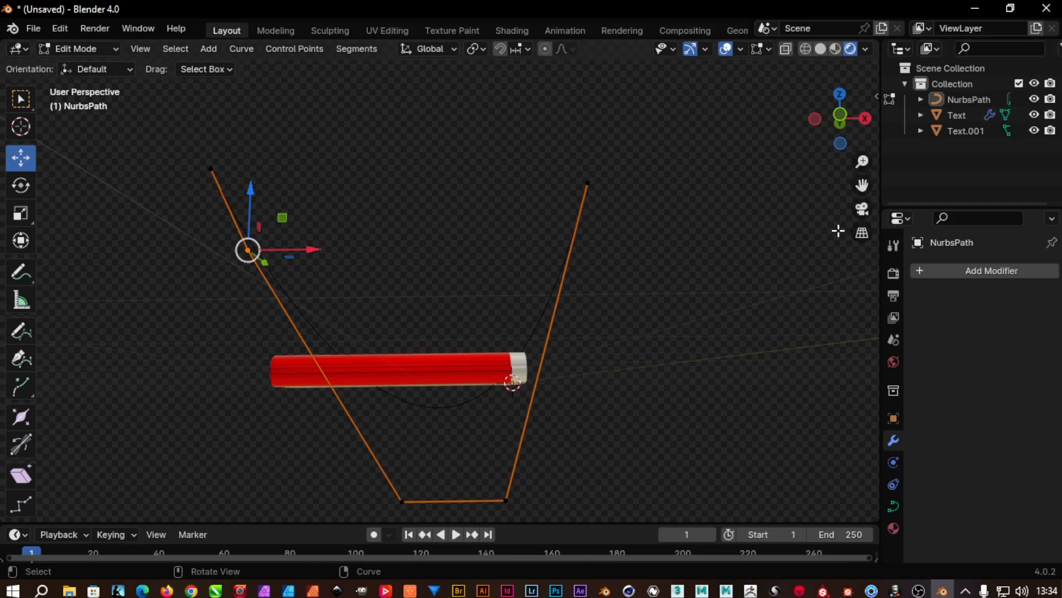
Step: Return to Object Mode and assign NurbsPath as the curve object of the Text object's Curve modifier
key("Tab")
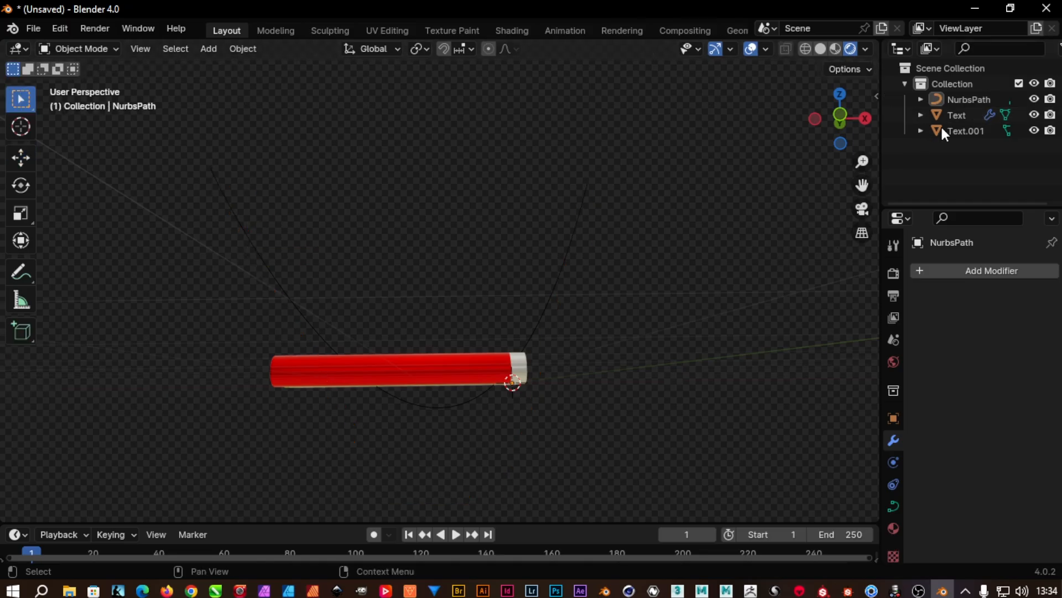
left_click(987, 113)
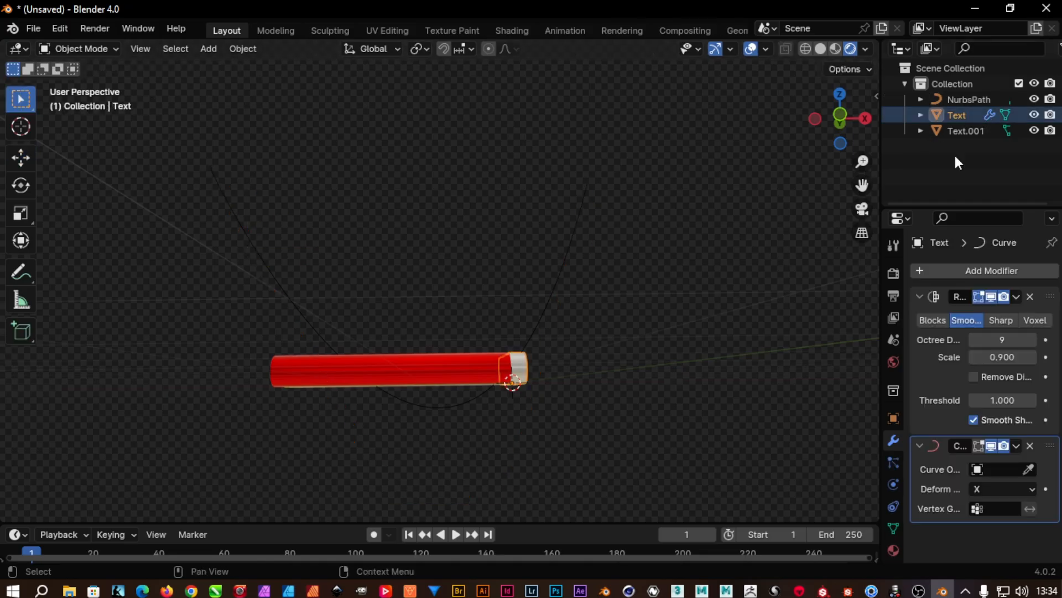
left_click(1029, 470)
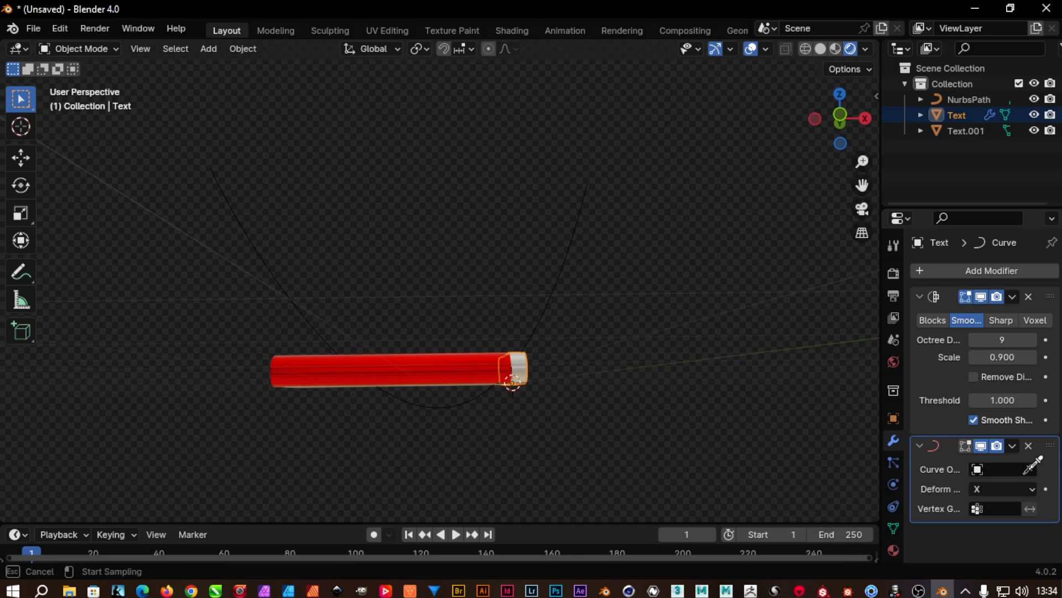
left_click(968, 100)
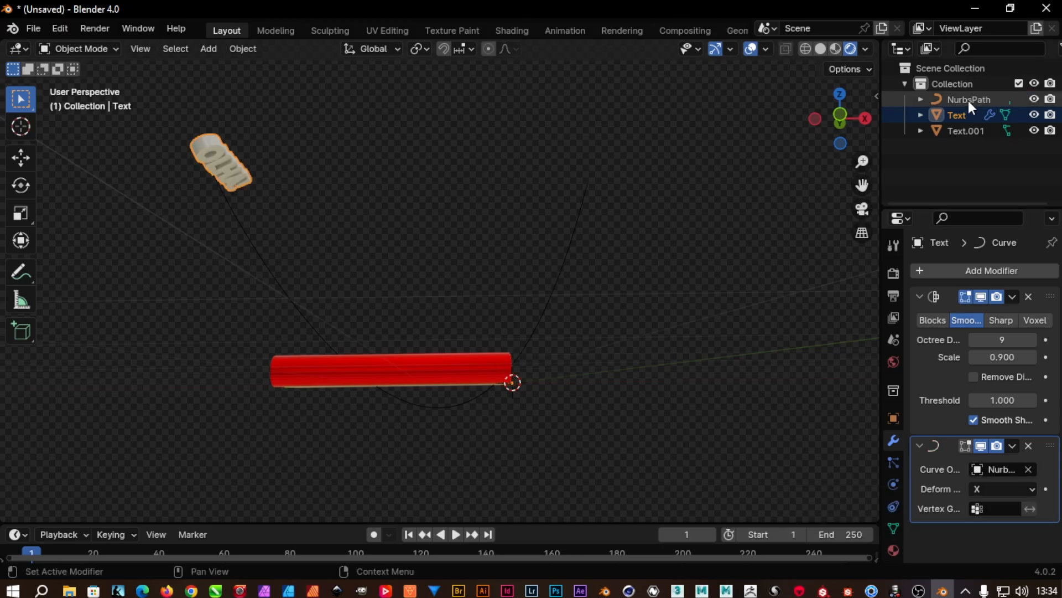
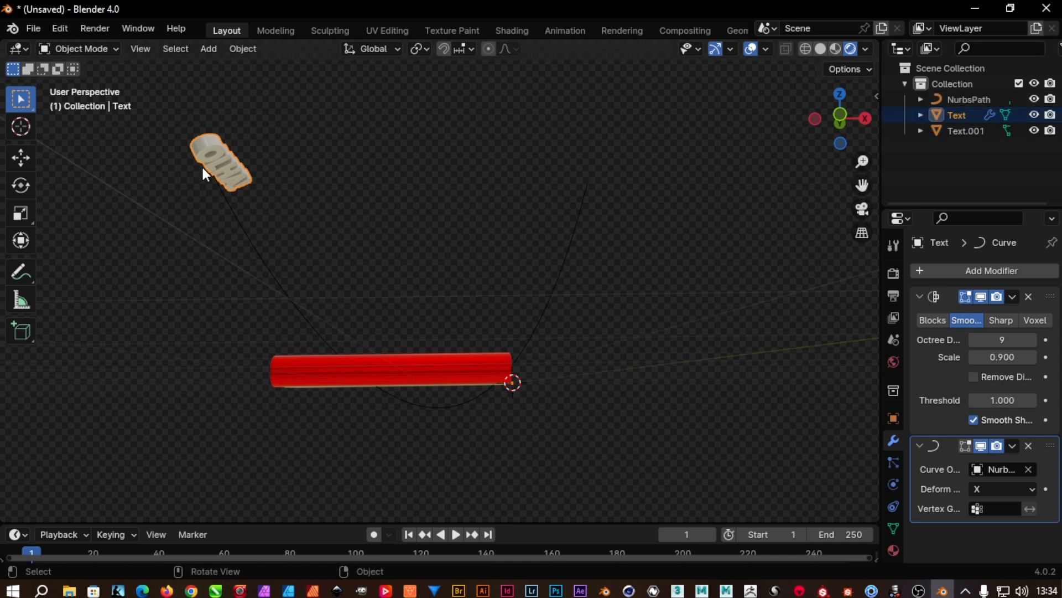
Step: Copy the Text object's modifiers to Text.001 so both follow the NurbsPath
left_click(408, 375)
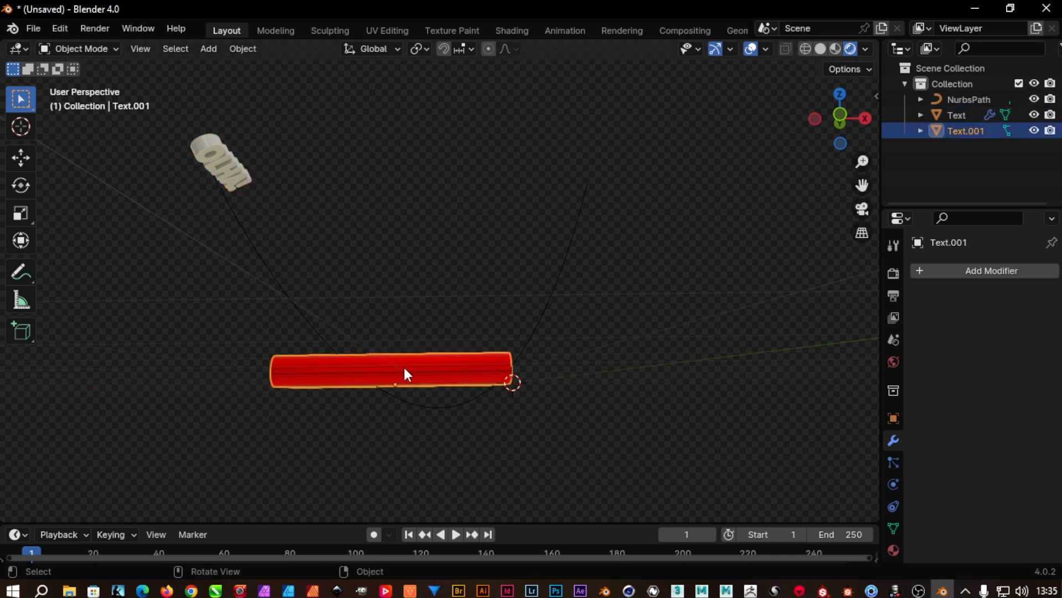
left_click(216, 145, "shift")
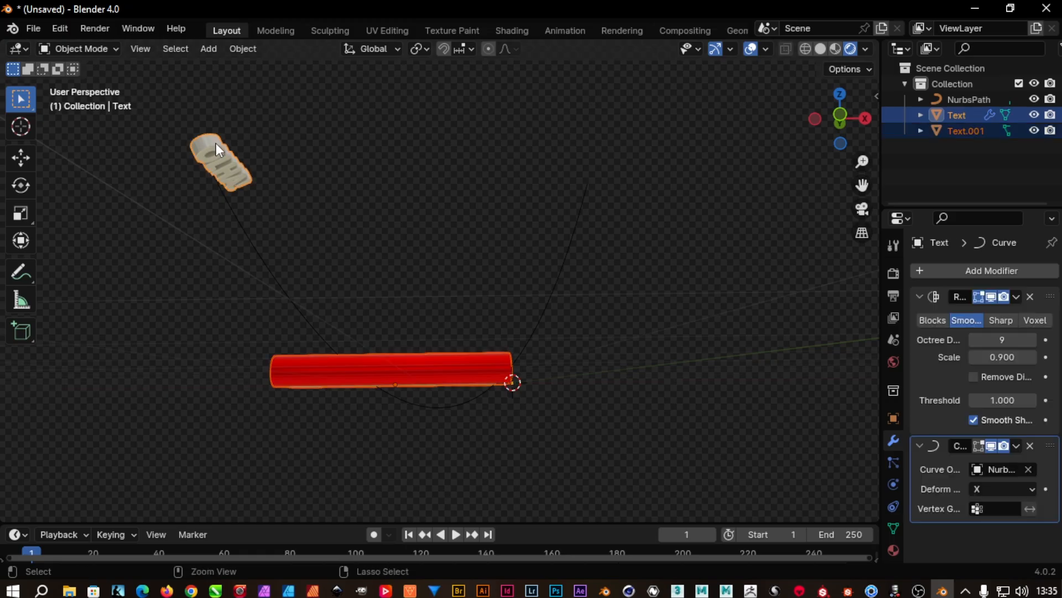
key("ctrl+l")
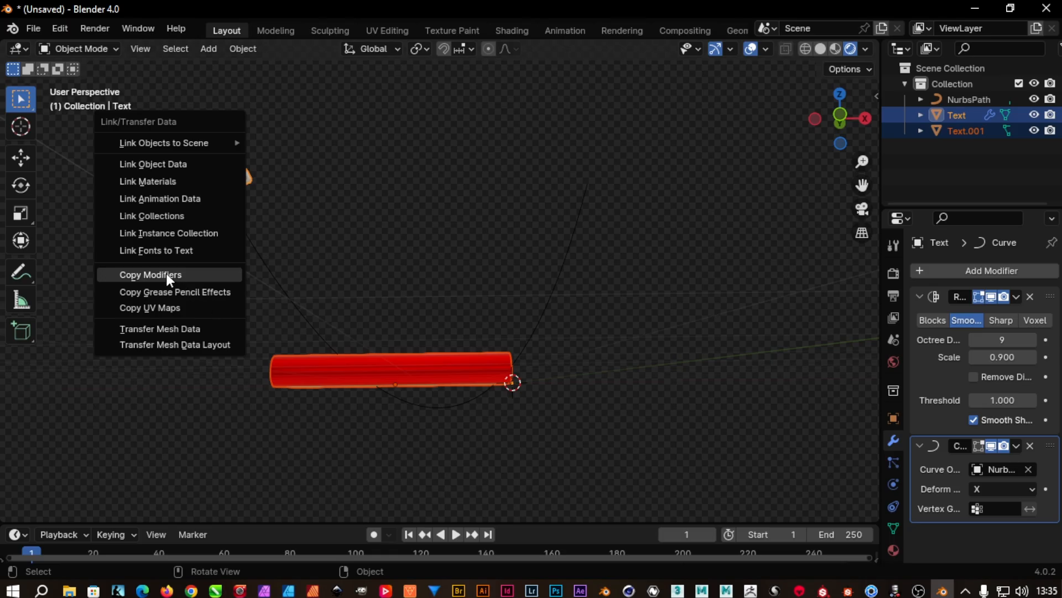
left_click(171, 275)
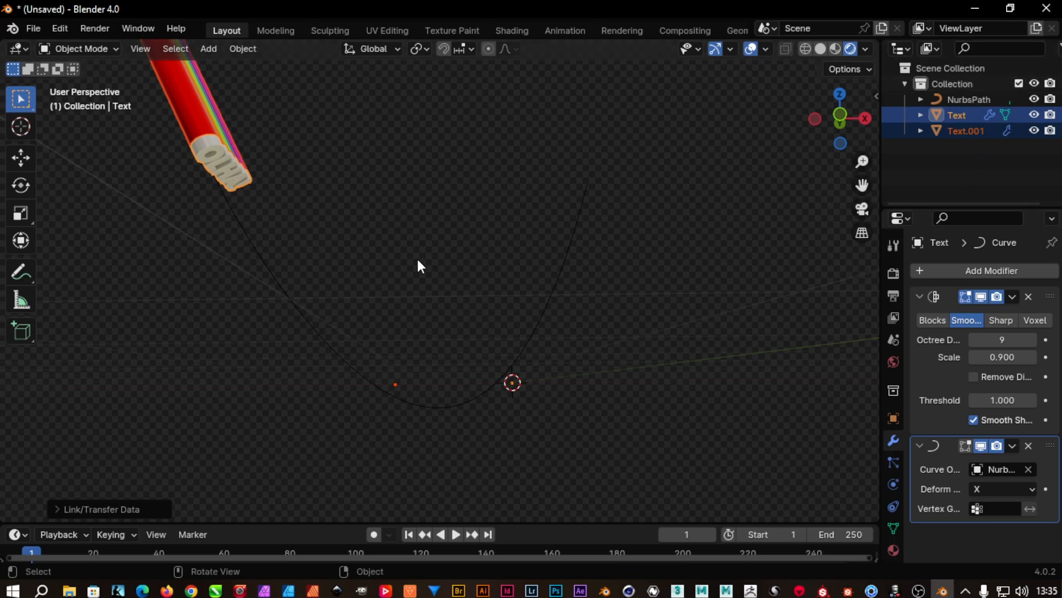
Step: Try to move both text objects about 0.77 m along the X axis with the Move tool
middle_click_drag(416, 257, 476, 278)
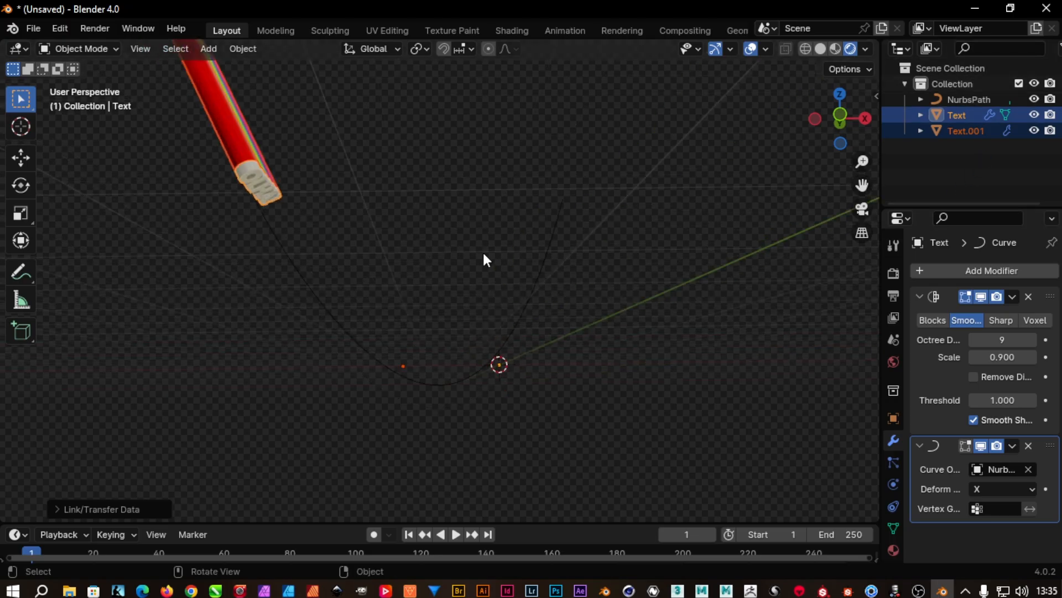
key("b")
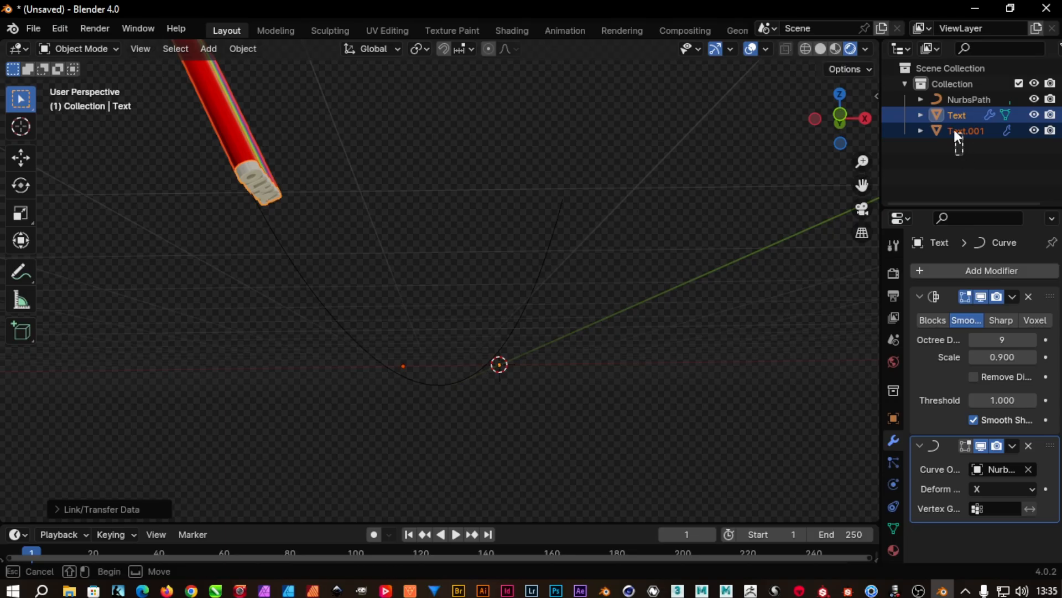
left_click_drag(943, 114, 943, 114)
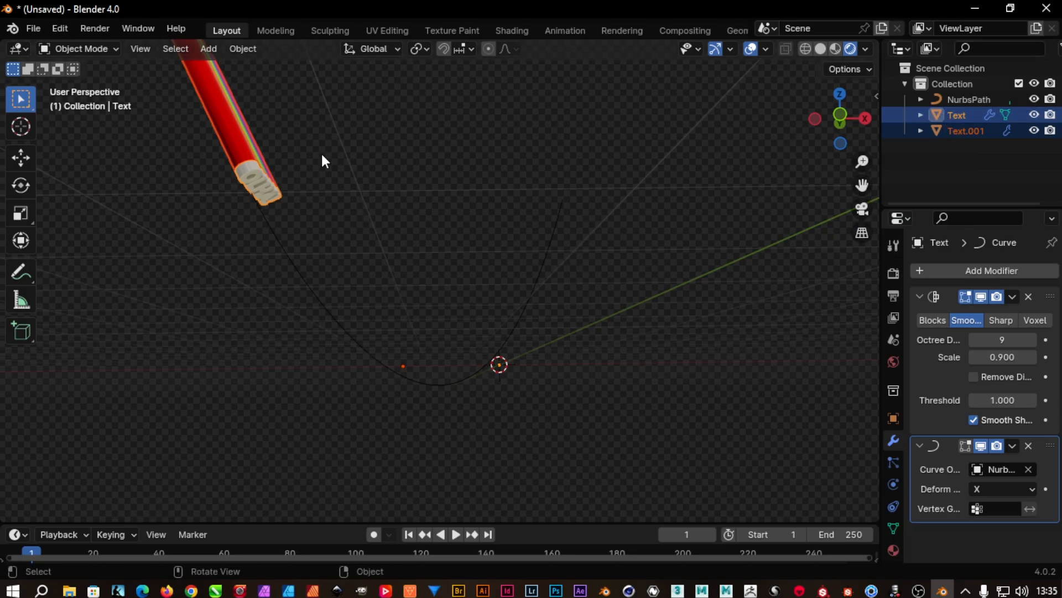
left_click_drag(308, 138, 264, 187)
left_click(22, 158)
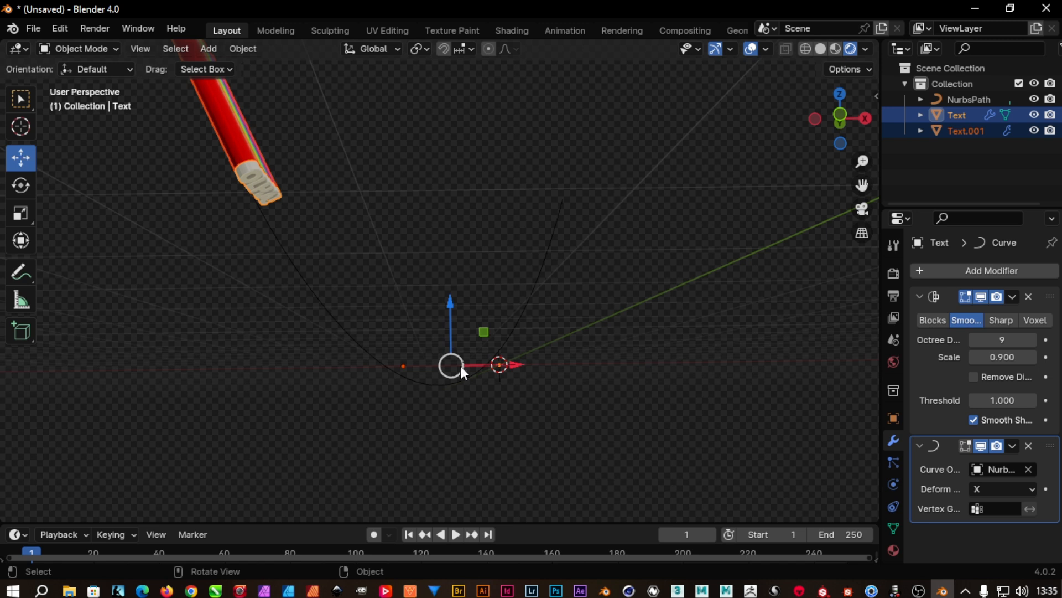
left_click_drag(516, 364, 613, 445)
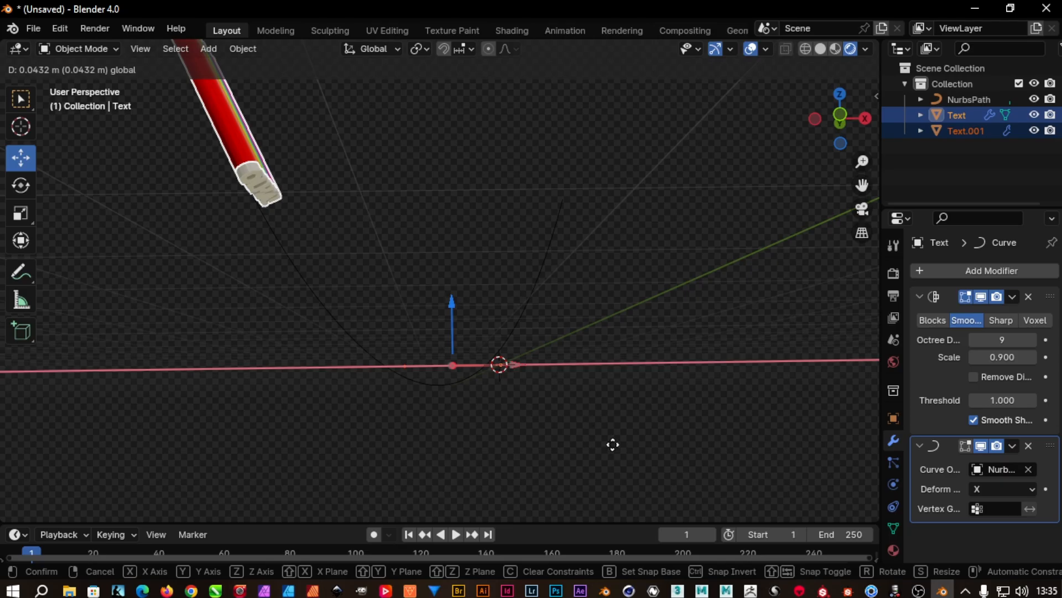
left_click_drag(613, 445, 616, 451)
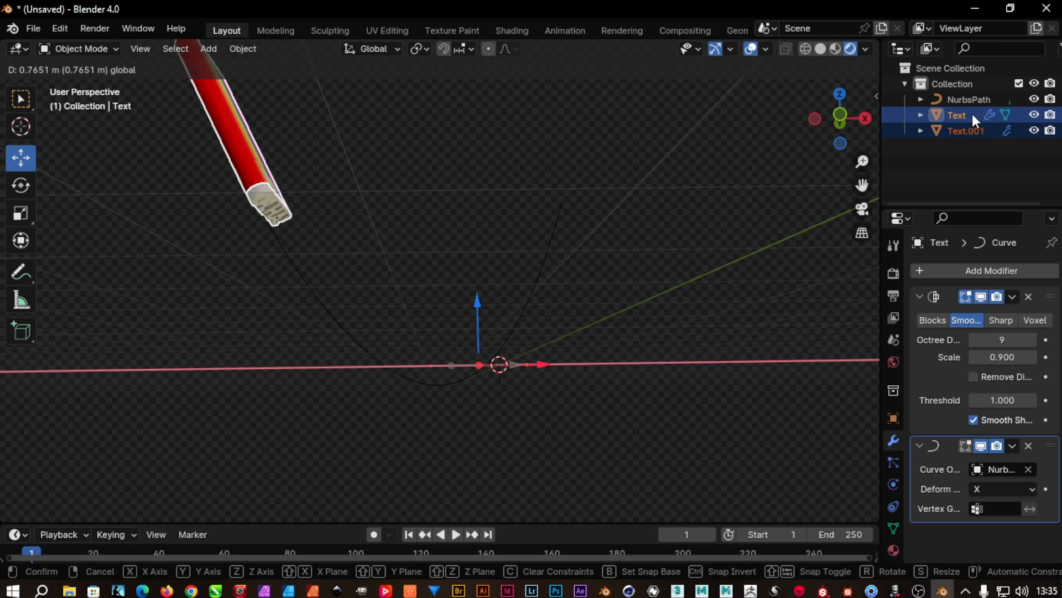
Step: Set the Remesh modifier's Octree Depth to 8 on both Text and Text.001
left_click(990, 114)
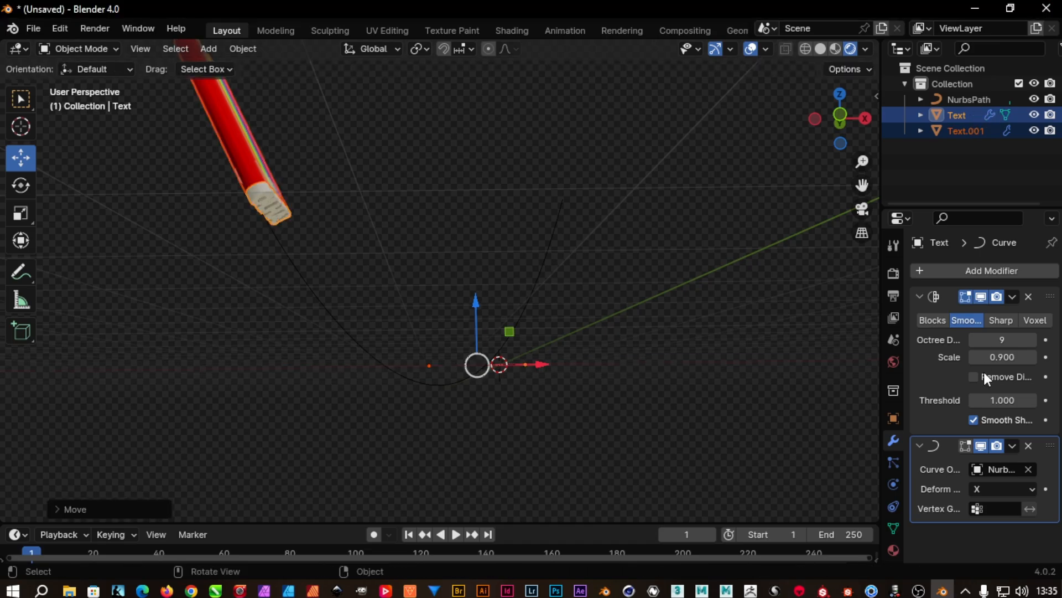
left_click(1003, 339)
type("8")
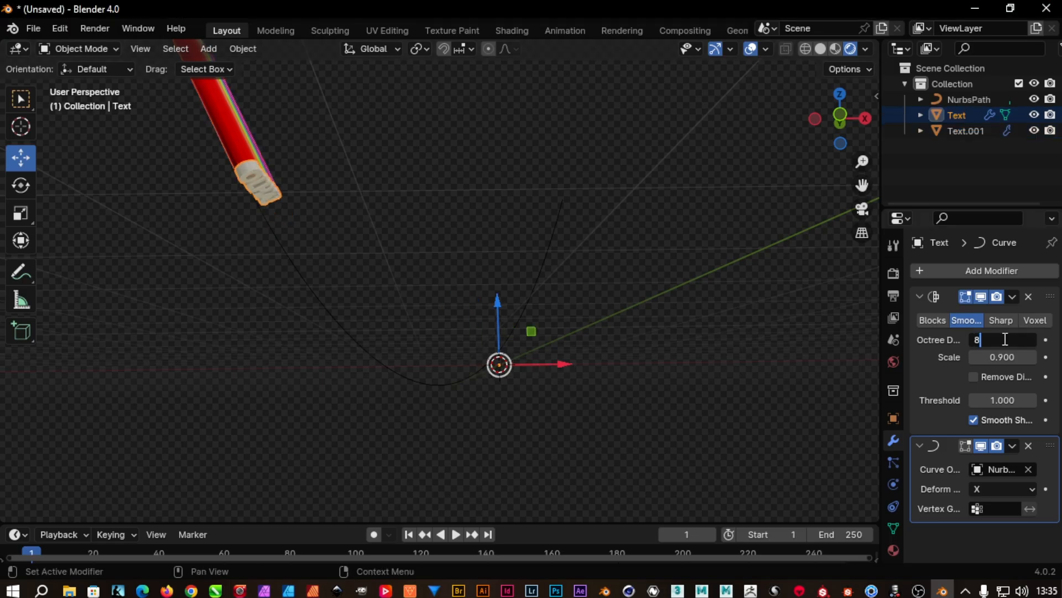
left_click(1006, 125)
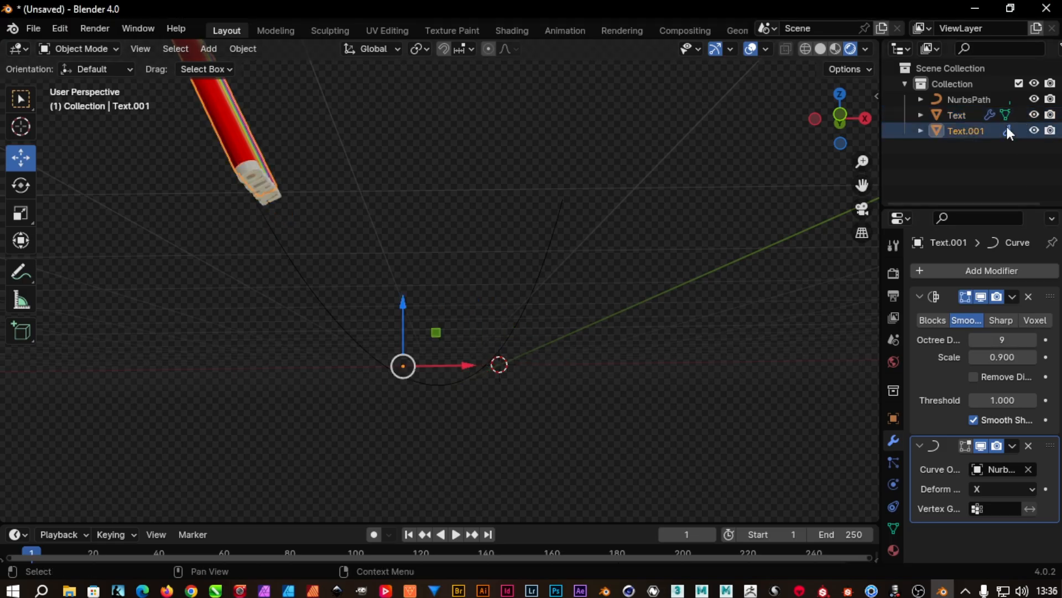
left_click(1008, 339)
type("8")
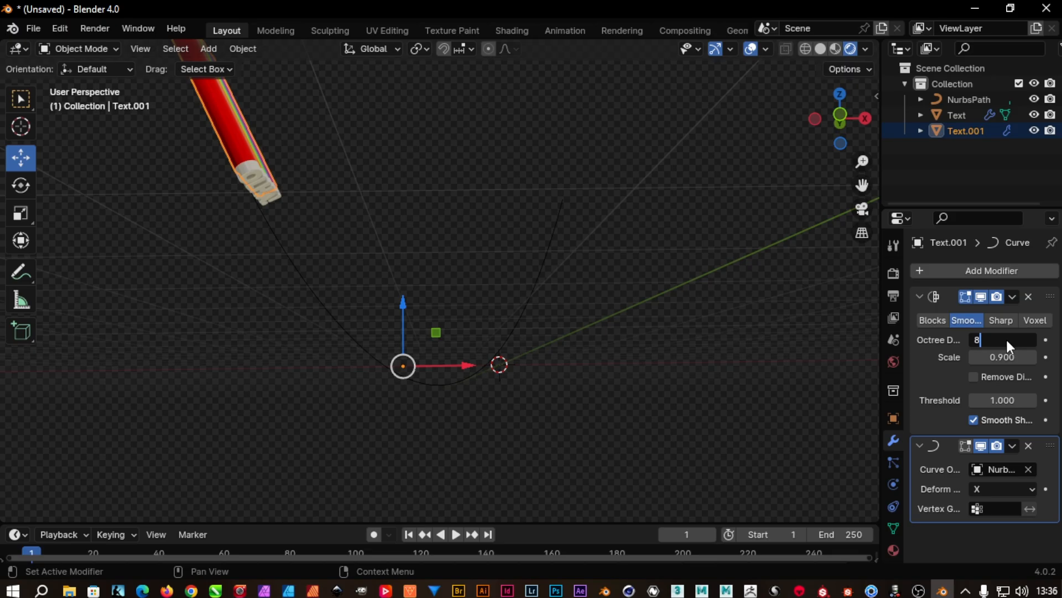
key("Return")
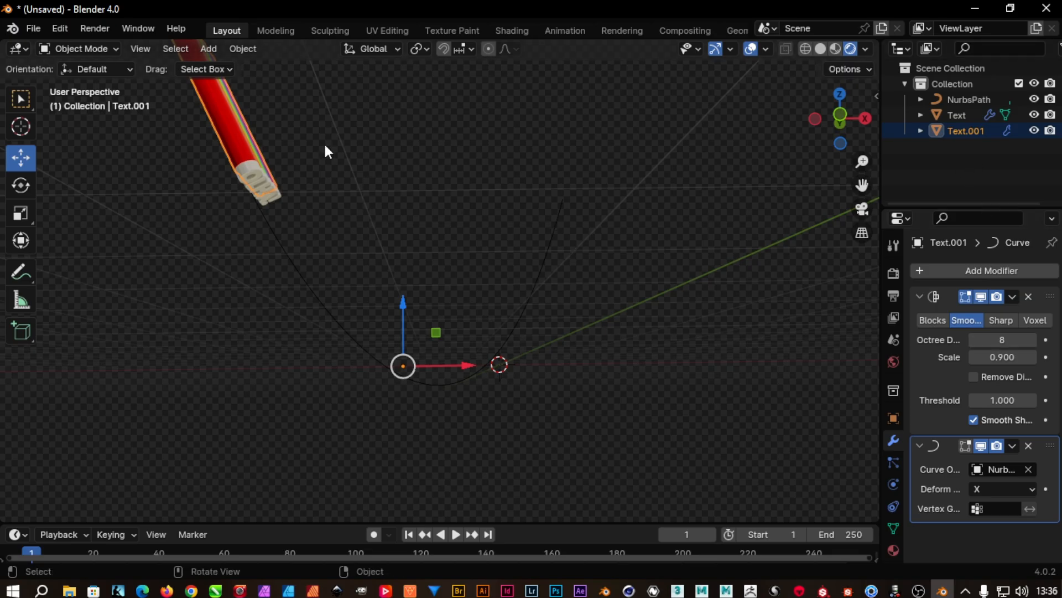
Step: Try moving both text objects about 14.35 m along X through the curve, and undo the move
mouse_move(321, 132)
left_mouse_down()
mouse_move(273, 176)
mouse_move(253, 177)
left_mouse_up()
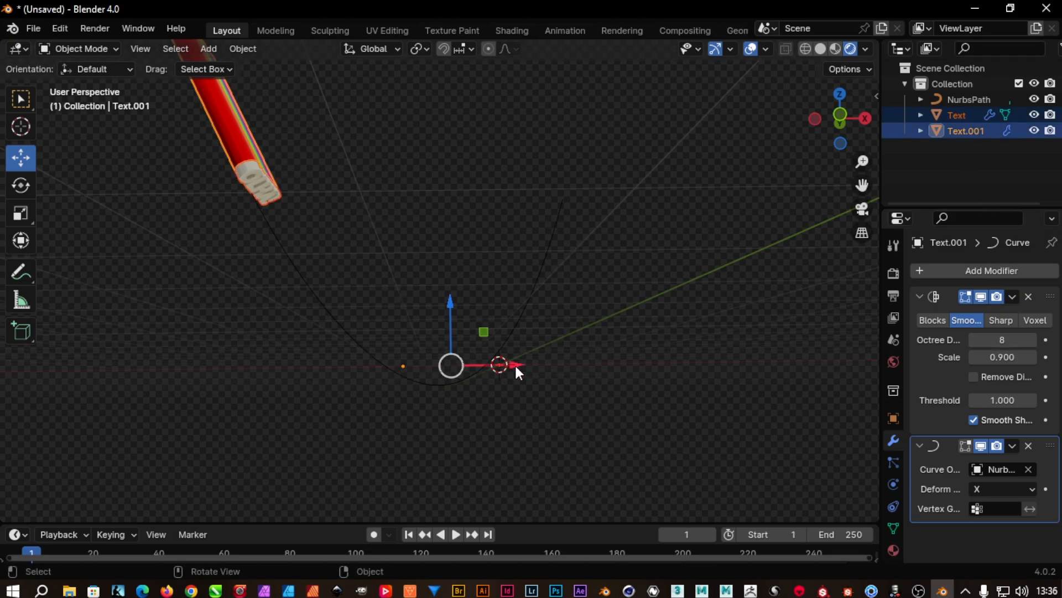
key("g")
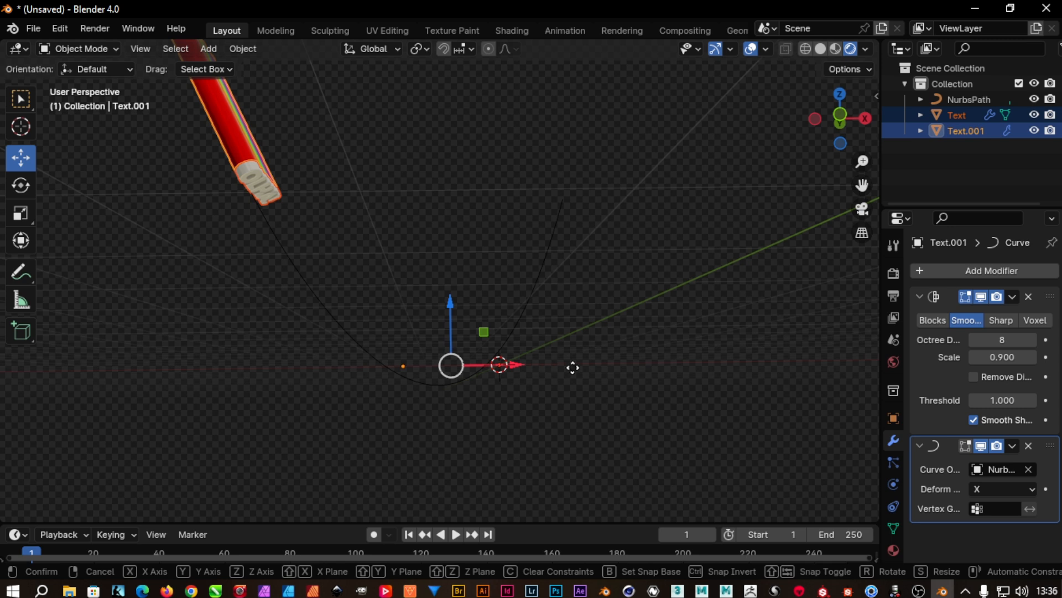
key("x")
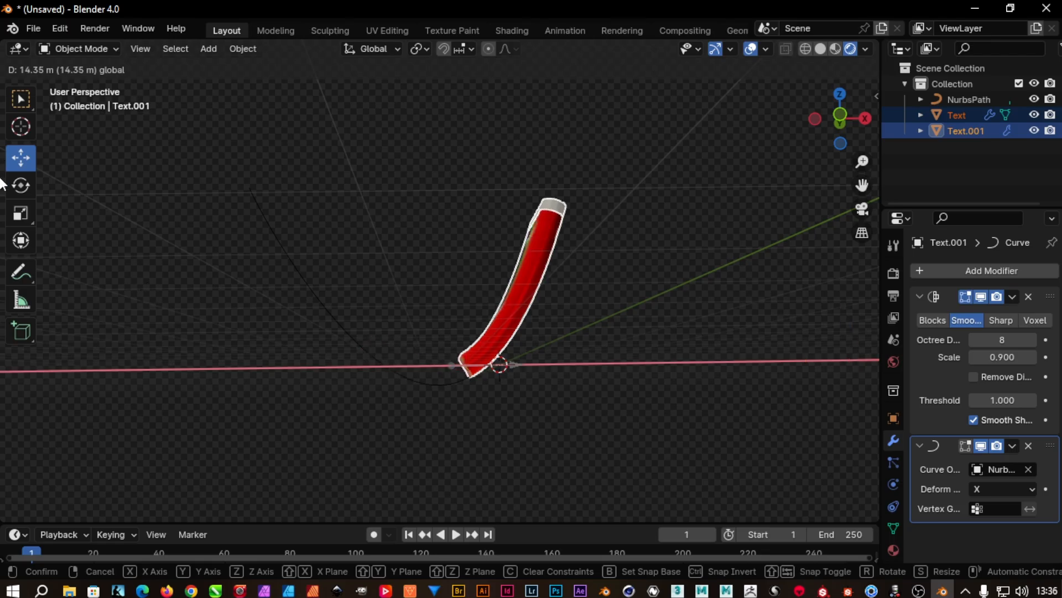
left_click(65, 218)
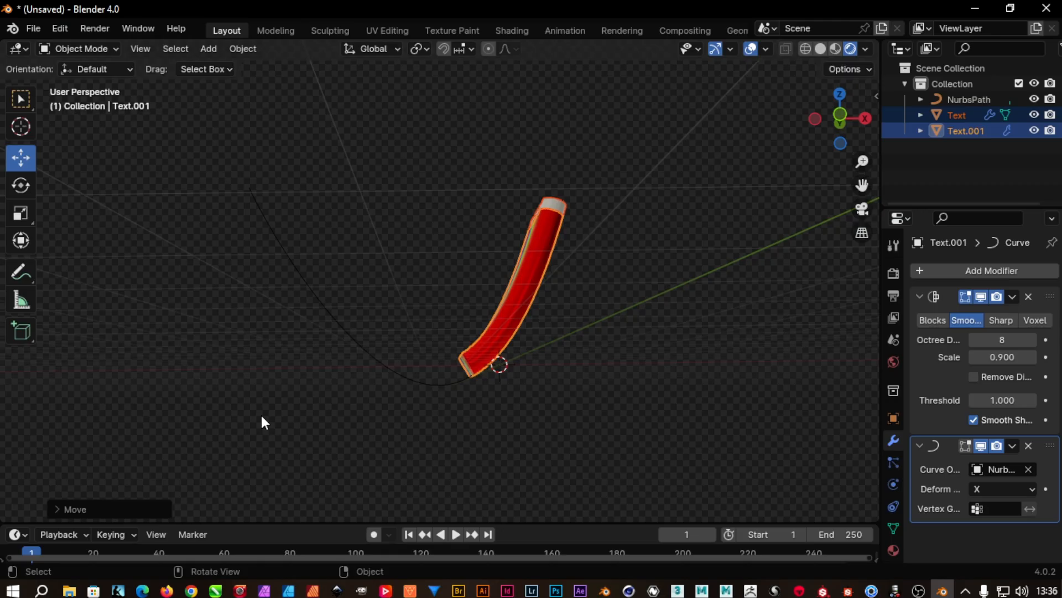
key("ctrl")
key("ctrl+z")
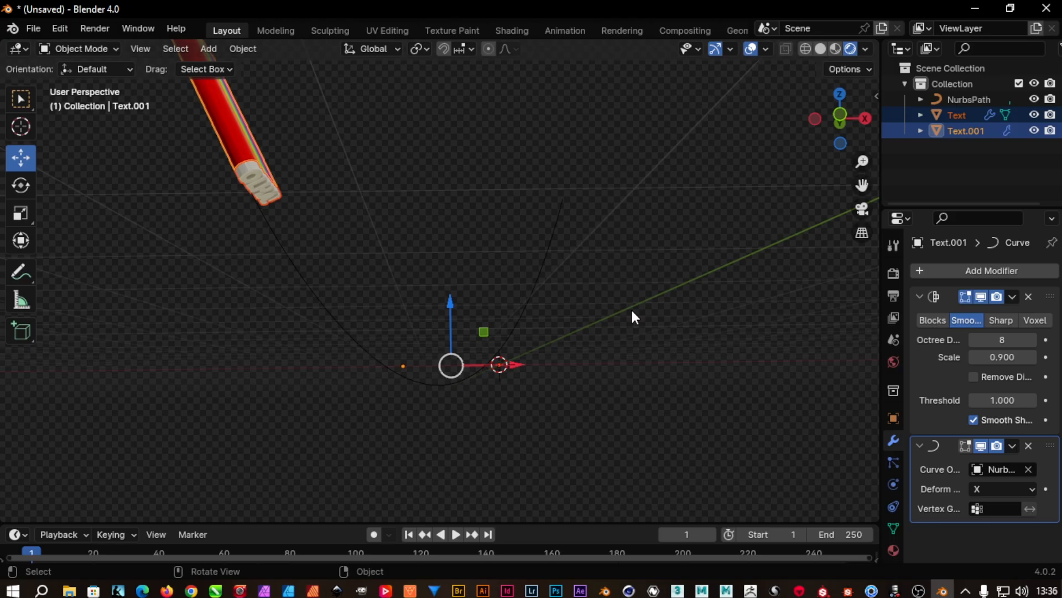
Step: Rotate both text objects 30° about the global X axis
middle_click_drag(633, 313, 465, 287)
left_click_drag(492, 183, 443, 233)
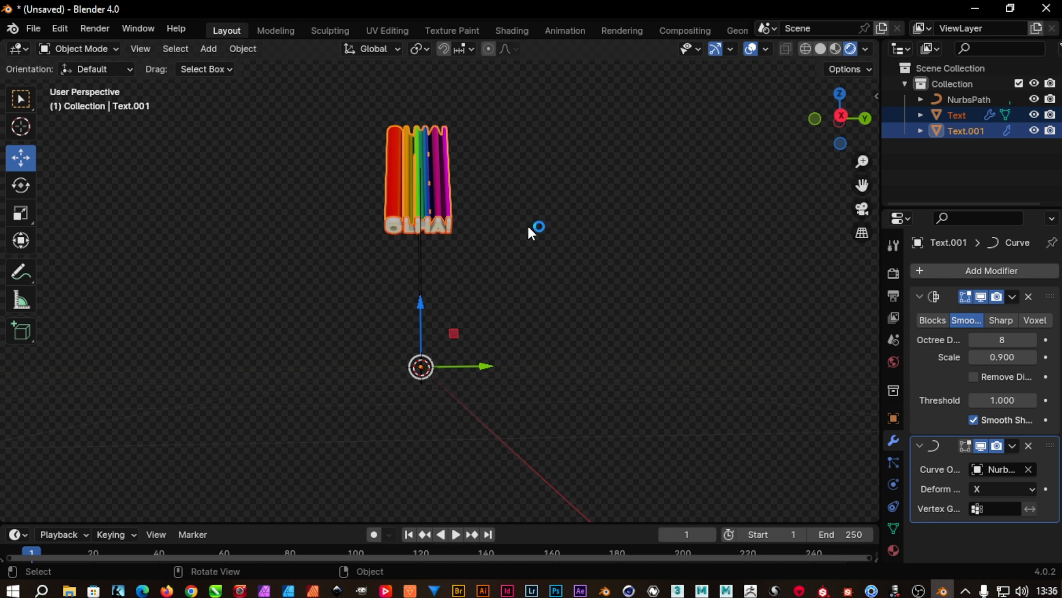
key("s")
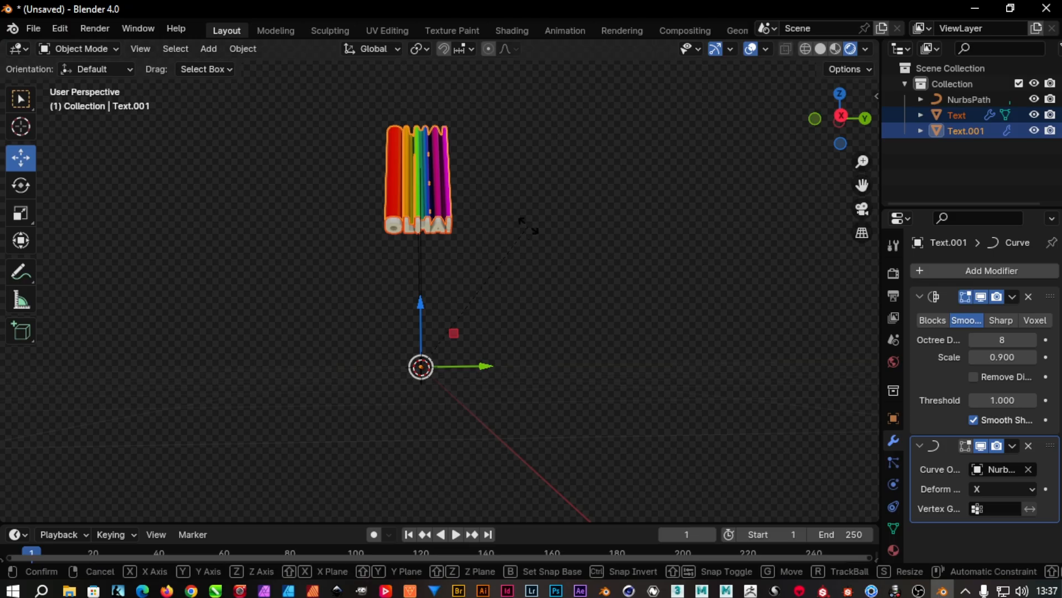
type("x30")
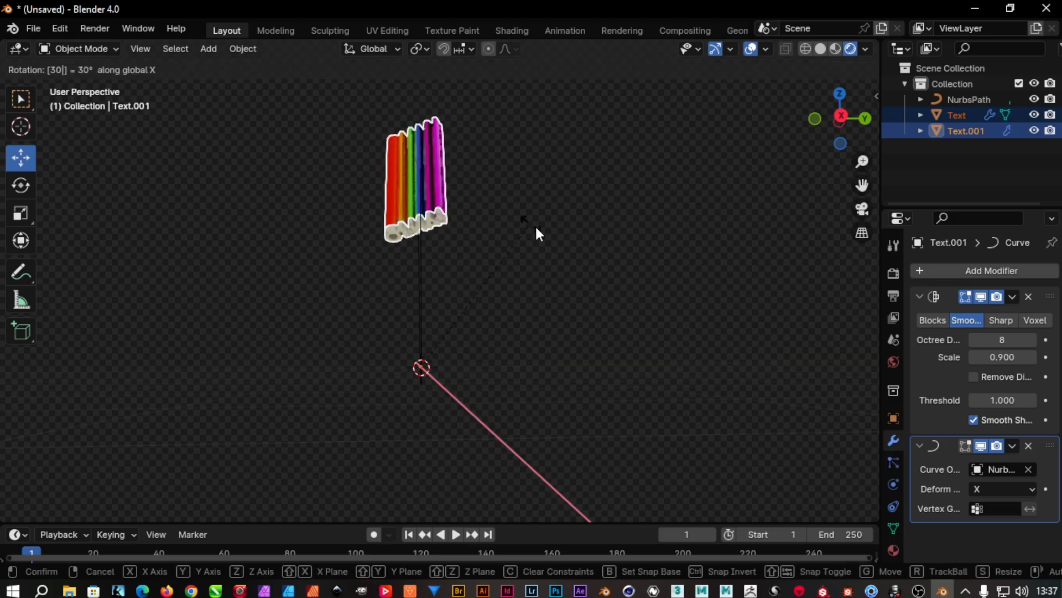
key("Return")
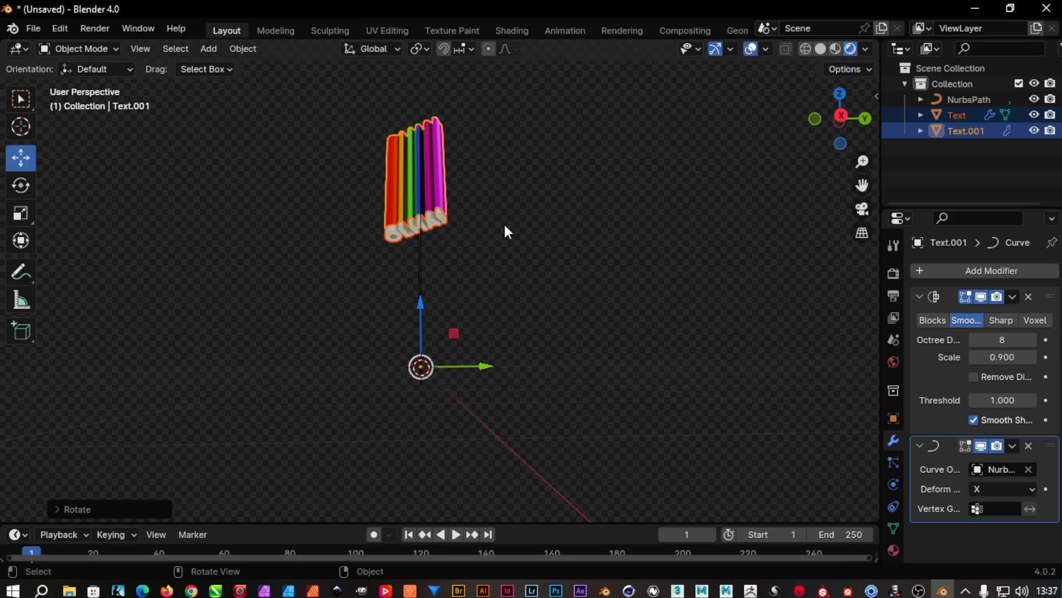
scroll(504, 222, "up", 3)
middle_click_drag(504, 226, 533, 221)
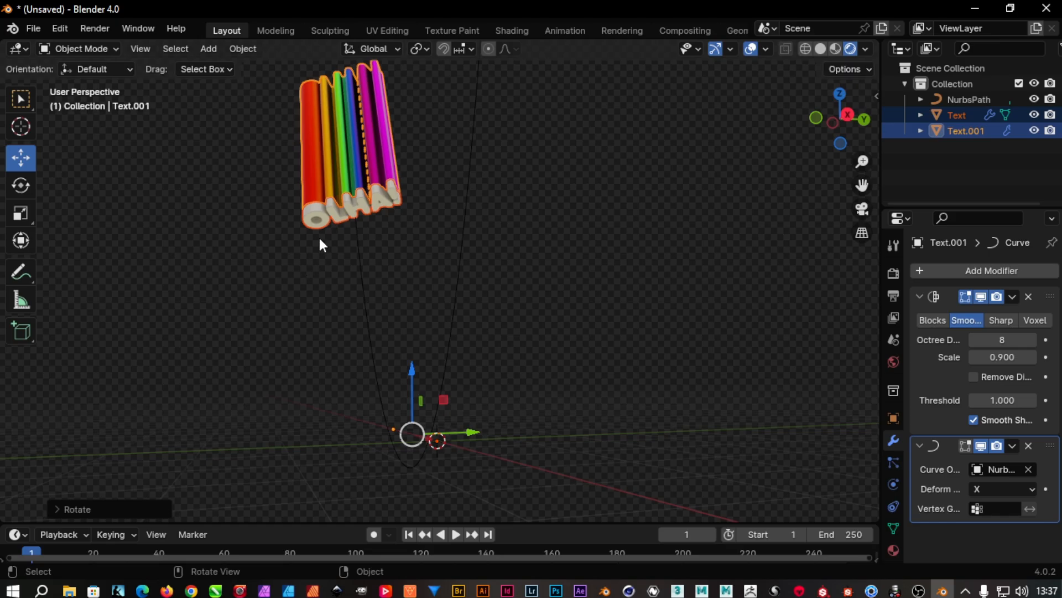
middle_click_drag(317, 246, 314, 320)
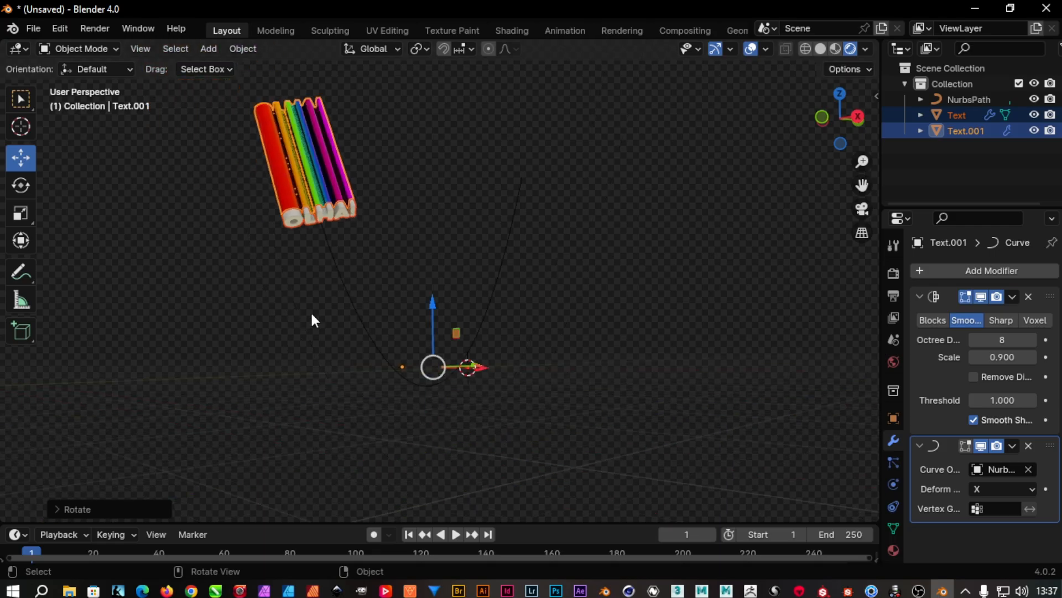
Step: Enlarge the timeline and insert a keyframe for both text objects at frame 1
left_click_drag(555, 524, 540, 450)
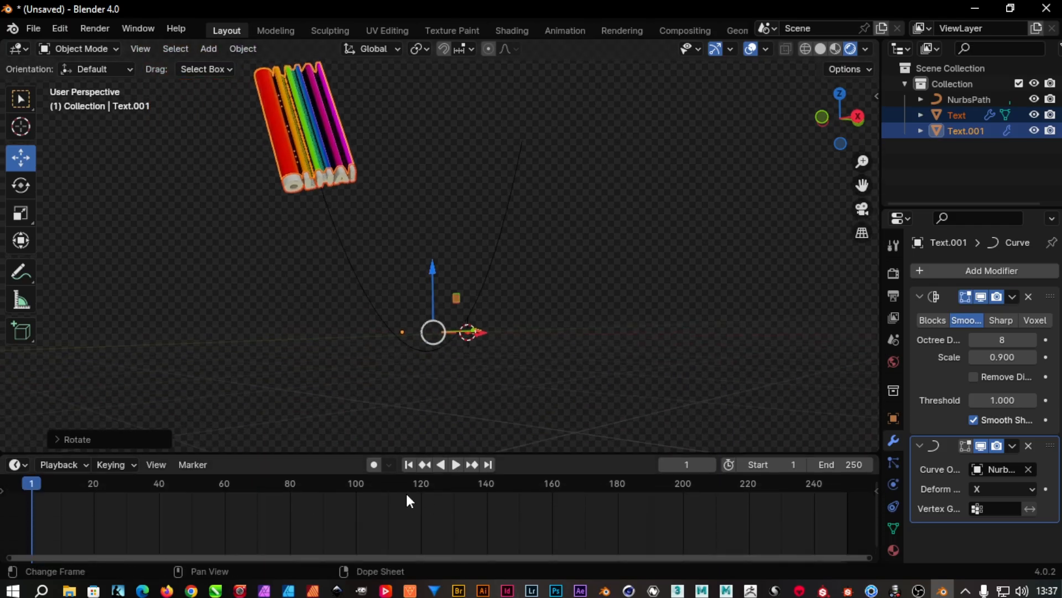
left_click_drag(404, 134, 342, 182)
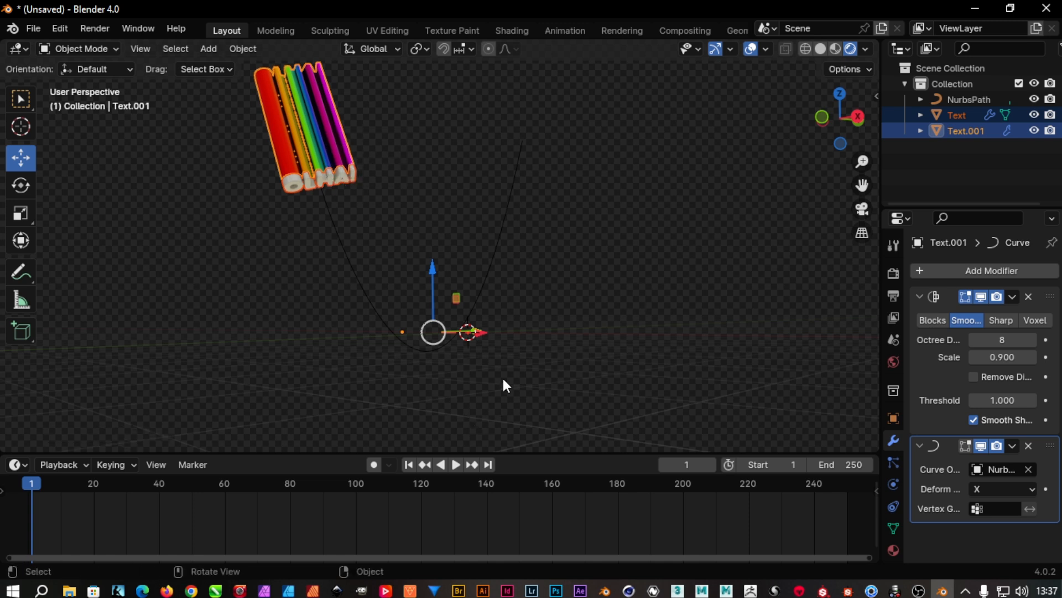
key("i")
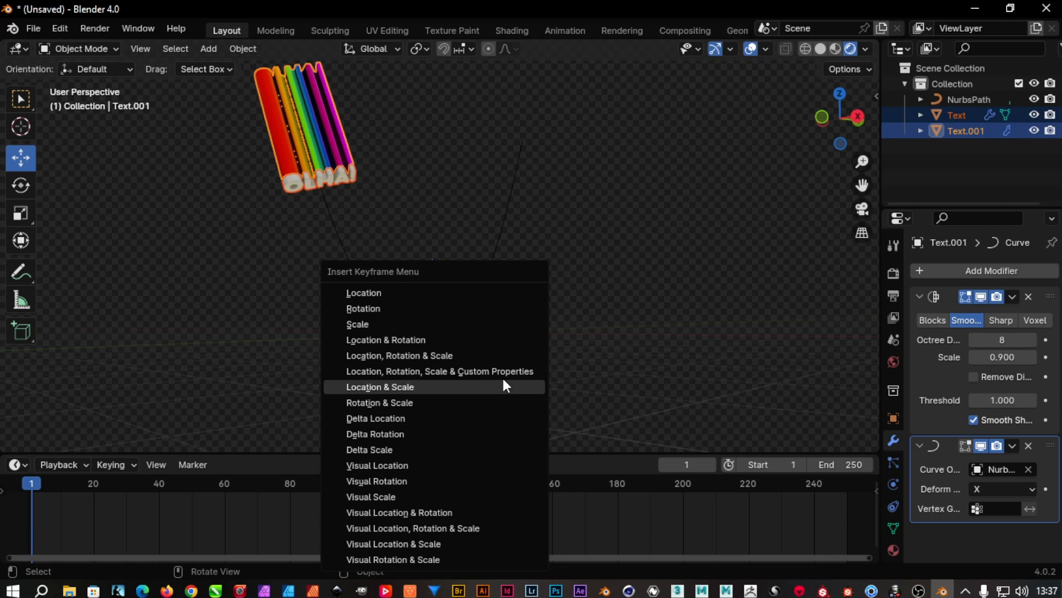
key("Return")
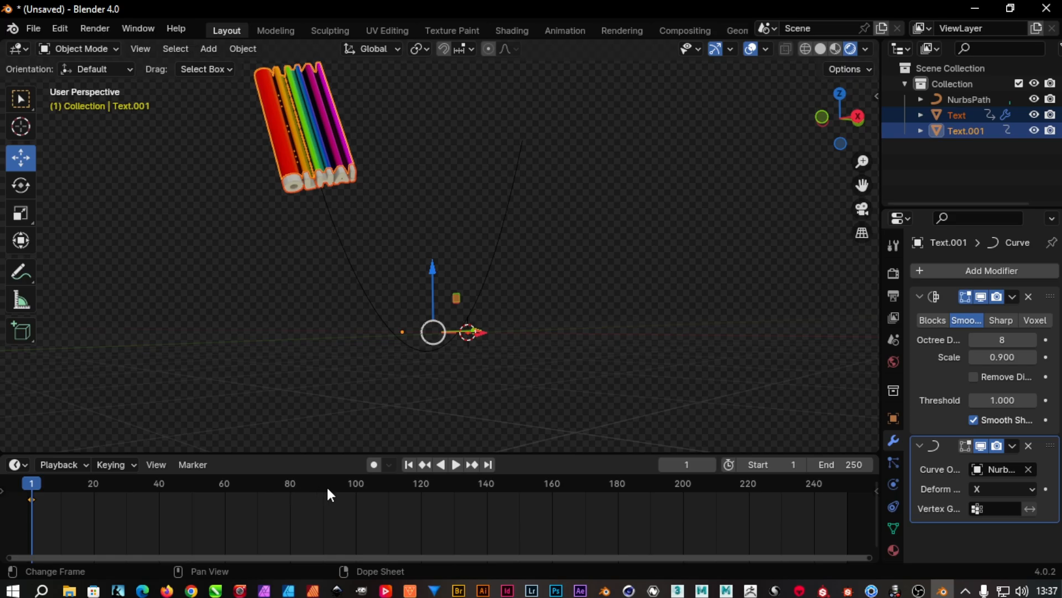
Step: At frame 90, move both text objects along X to the path's positive-X end and insert a Location, Rotation & Scale keyframe
key("space")
key("space")
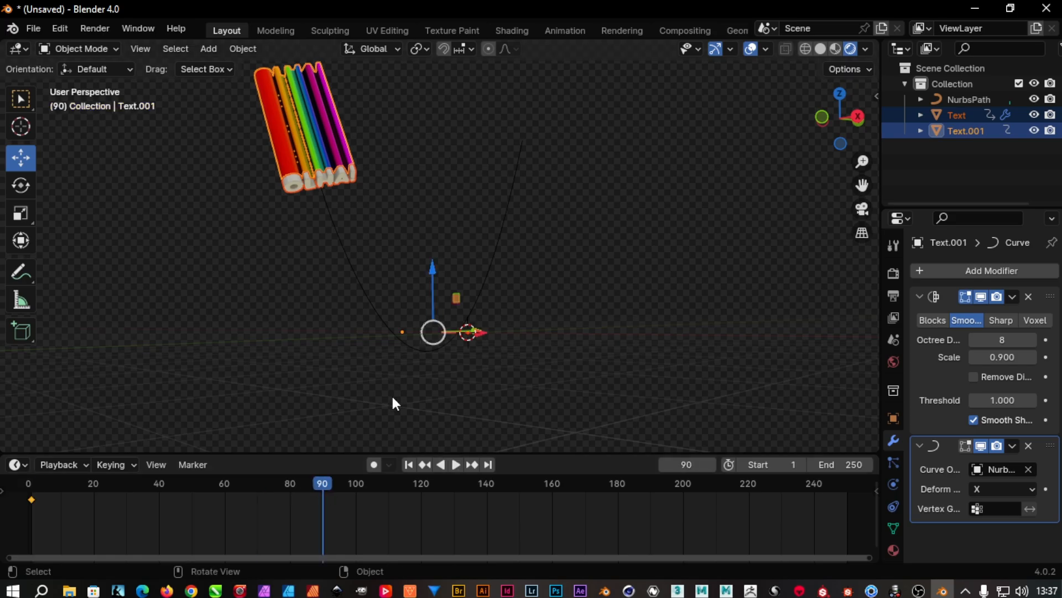
middle_click_drag(391, 394, 504, 316)
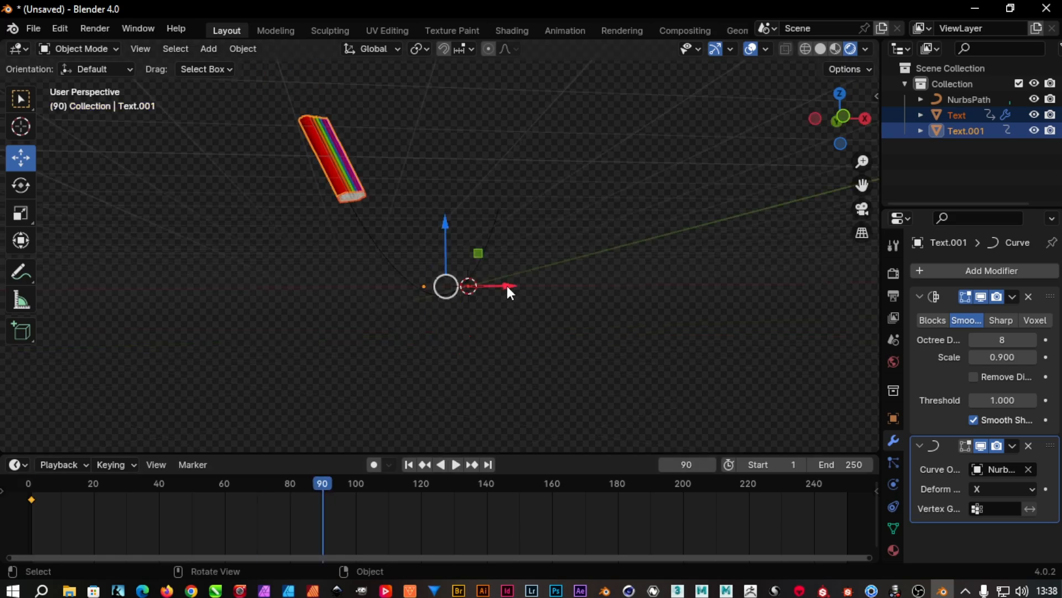
left_click_drag(508, 292, 482, 368)
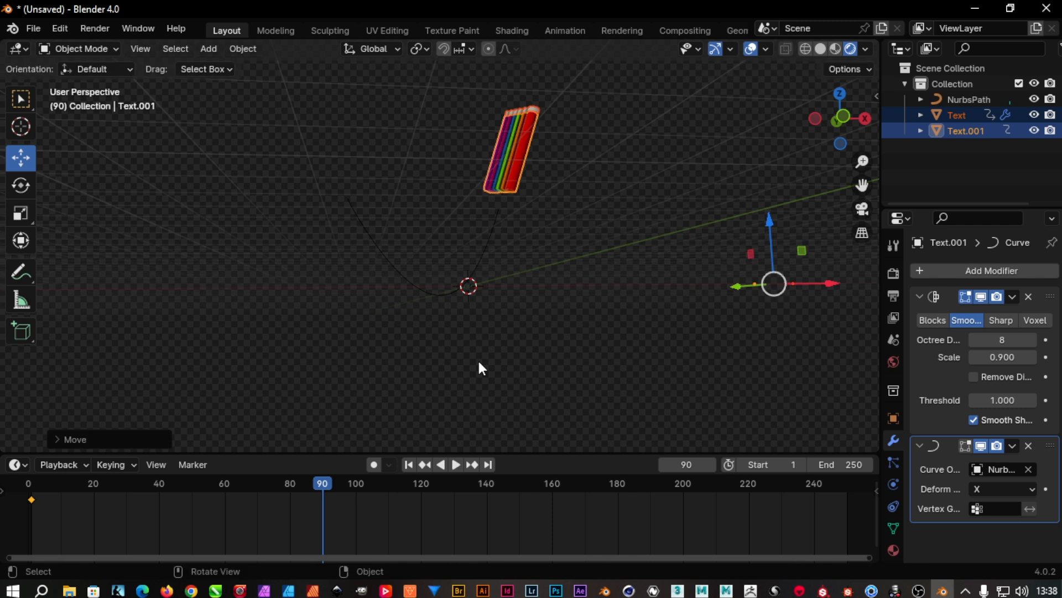
key("i")
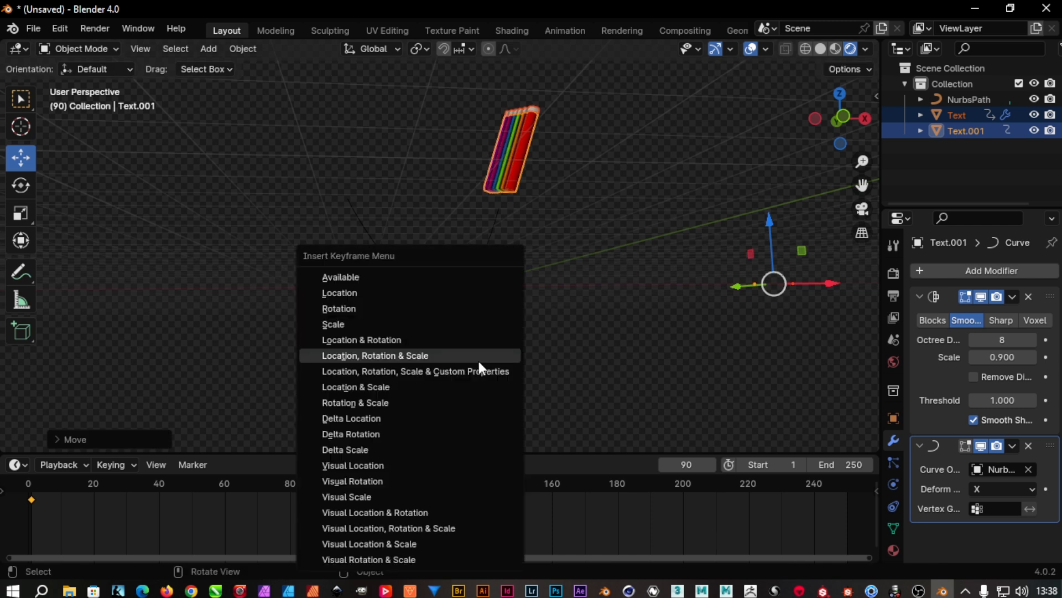
left_click(479, 361)
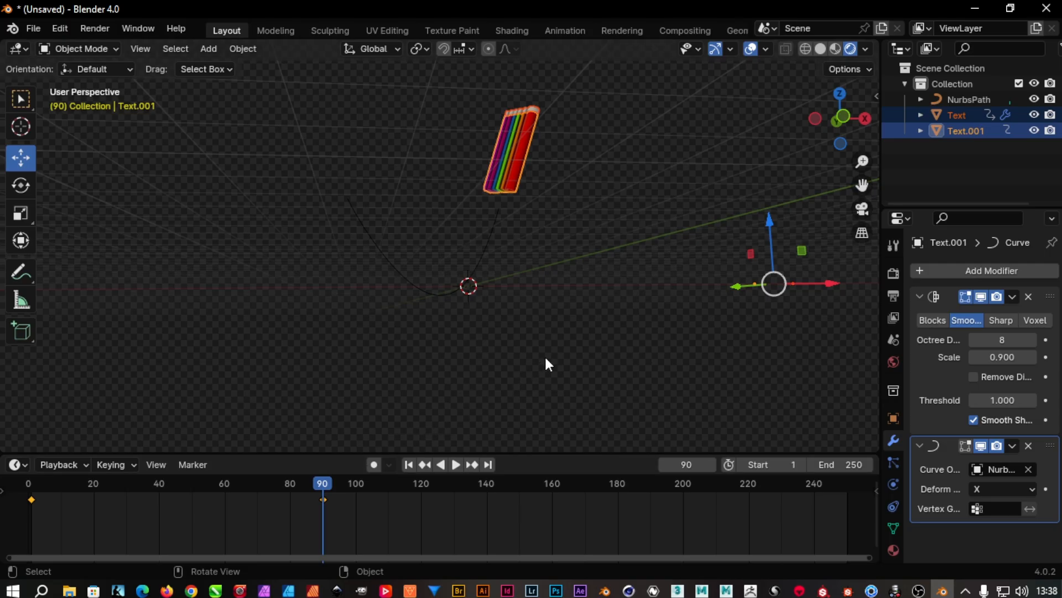
Step: Add a camera to the scene and align it to the right-side view of the text and path
middle_click_drag(544, 354, 498, 351)
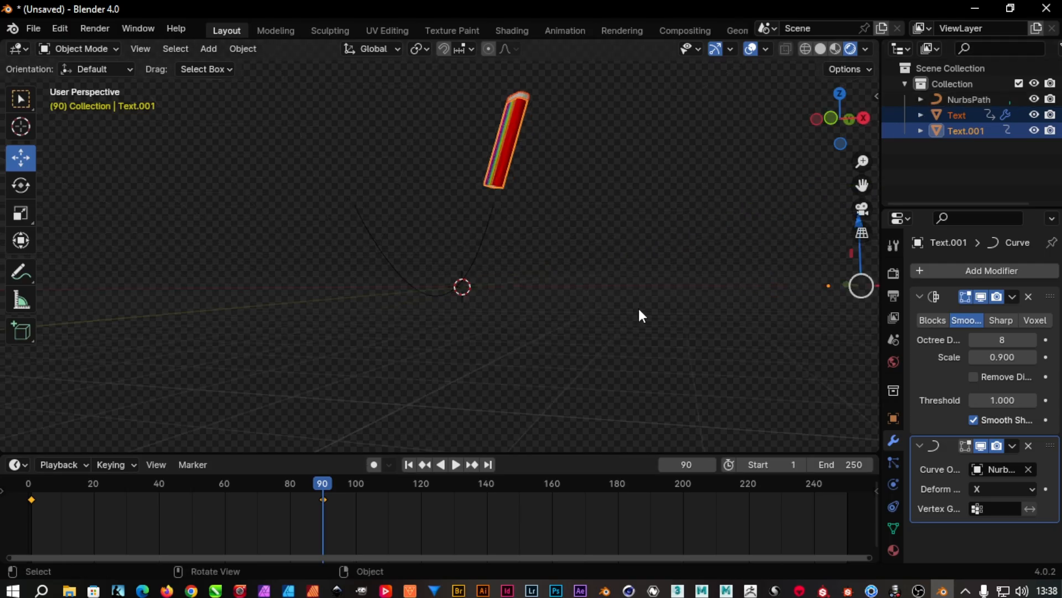
key("KP_3")
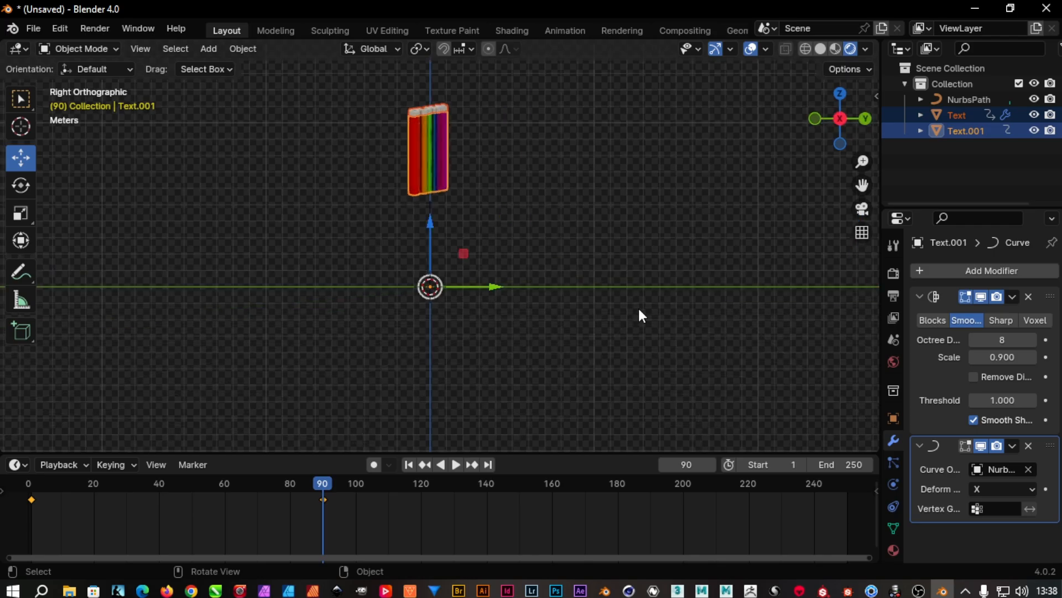
left_click(607, 378)
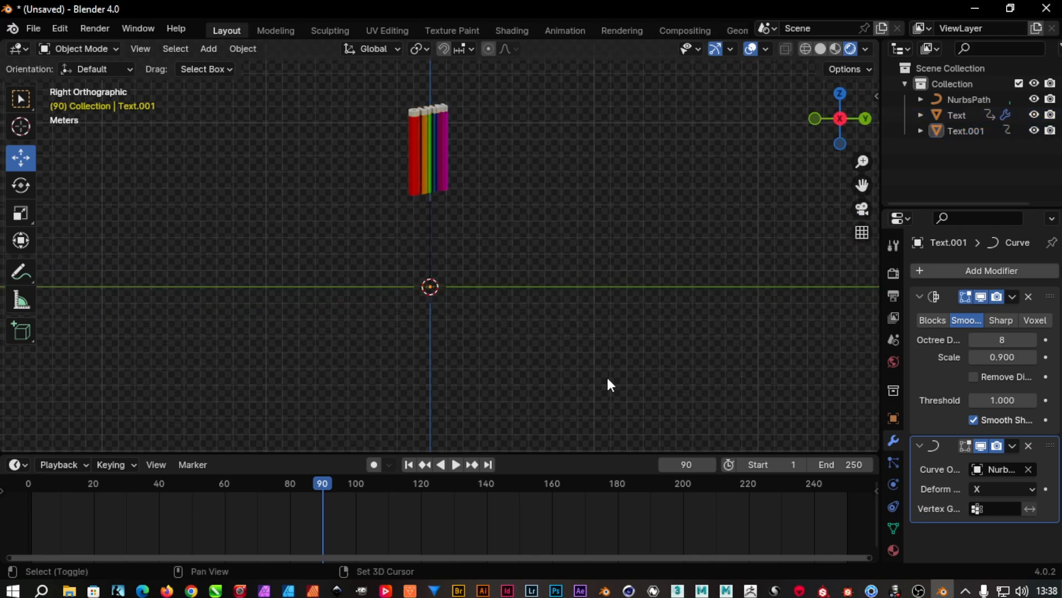
key("shift+a")
type("cAM")
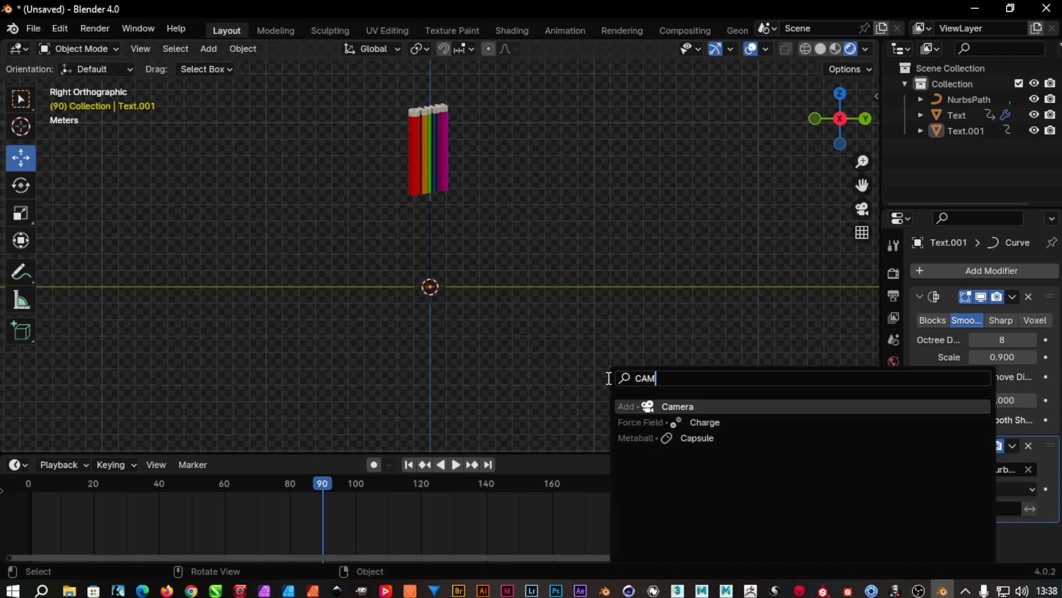
left_click(685, 406)
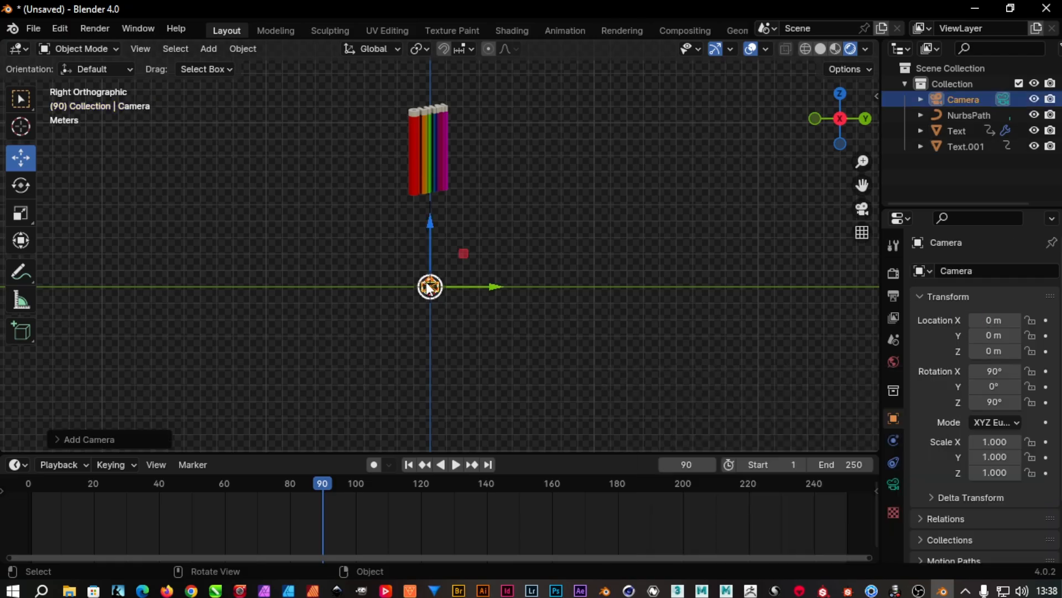
key("ctrl+alt+KP_0")
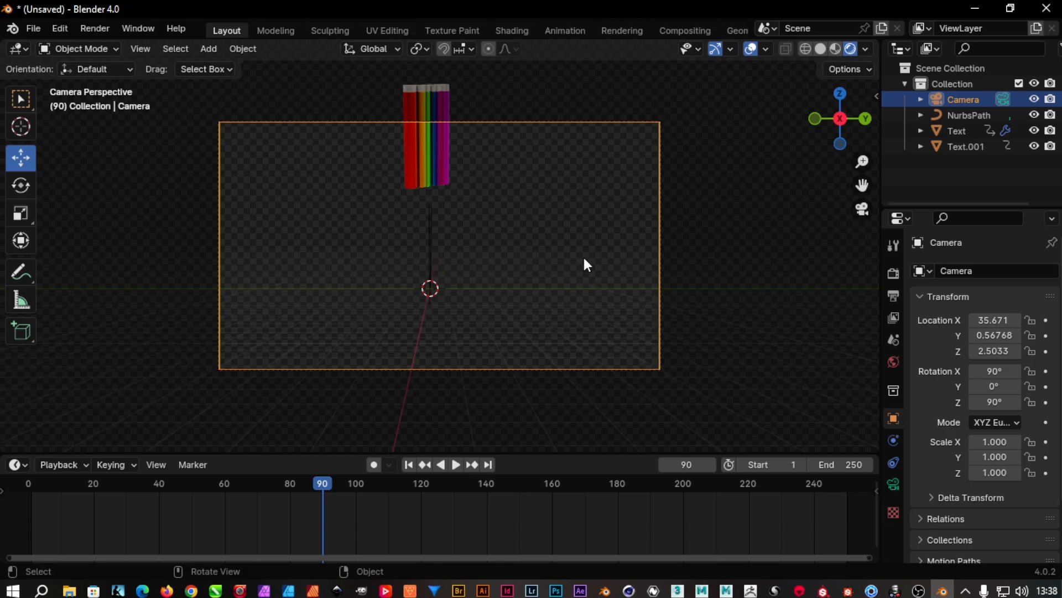
Step: Lock the camera to the view and, at frame 1, bring it close to the path at about X 3.39, Y 0, Z 2.48 m
key("n")
left_click(870, 173)
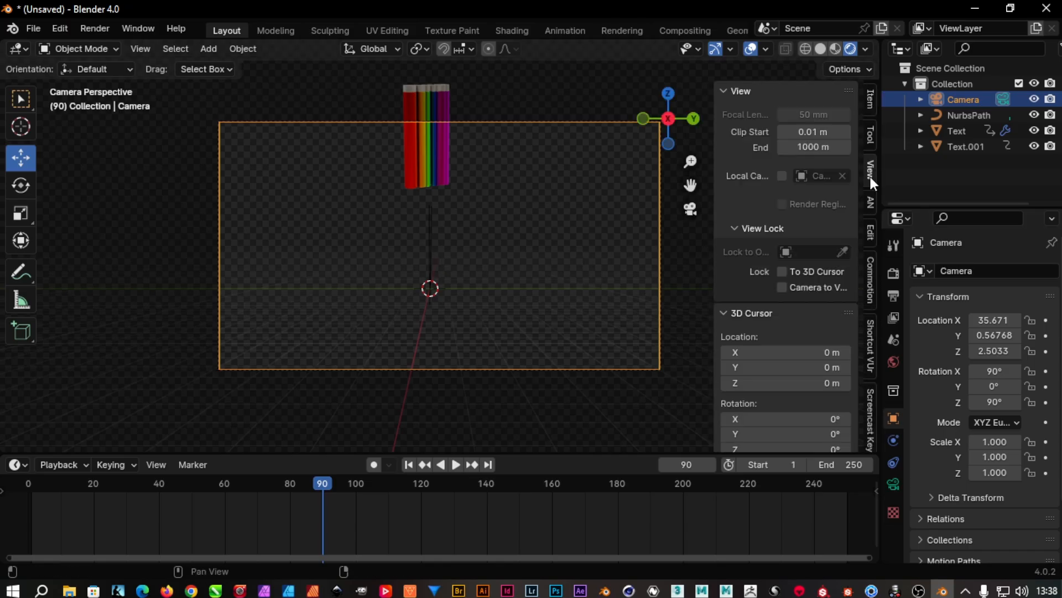
left_click(782, 286)
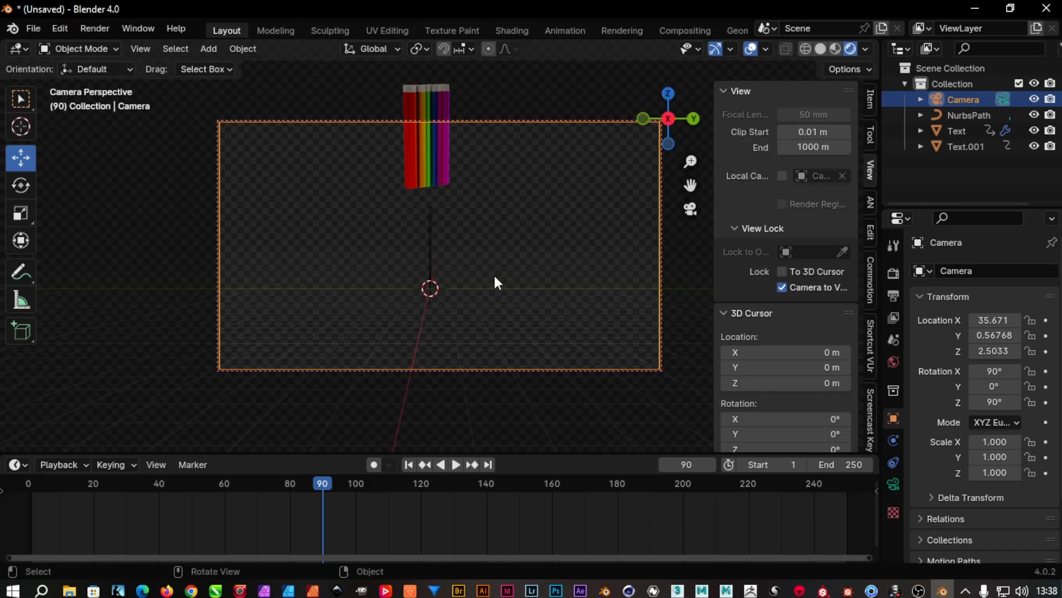
scroll(495, 278, "up", 6)
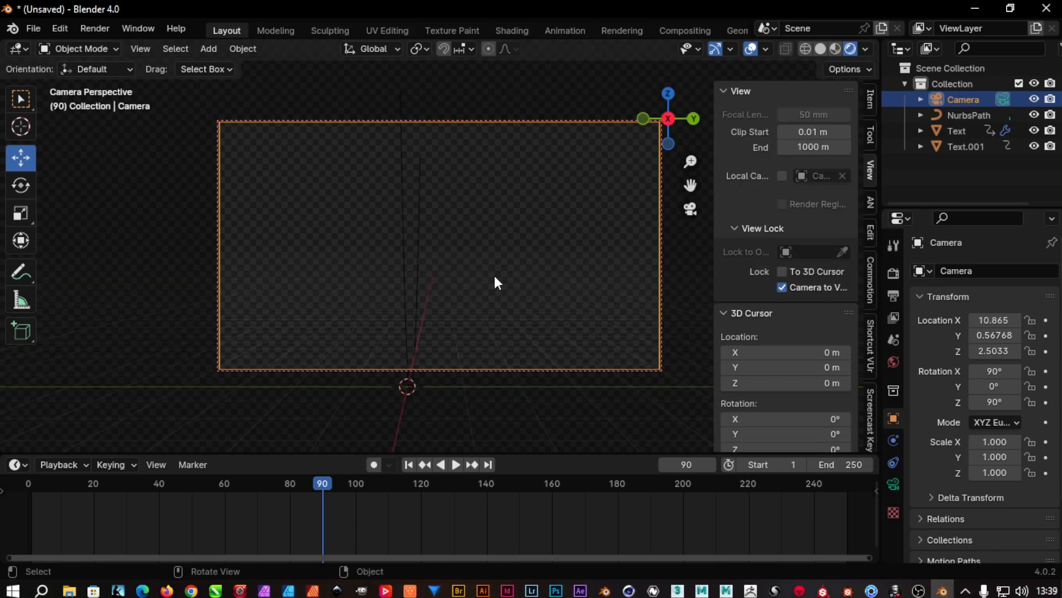
left_click(409, 465)
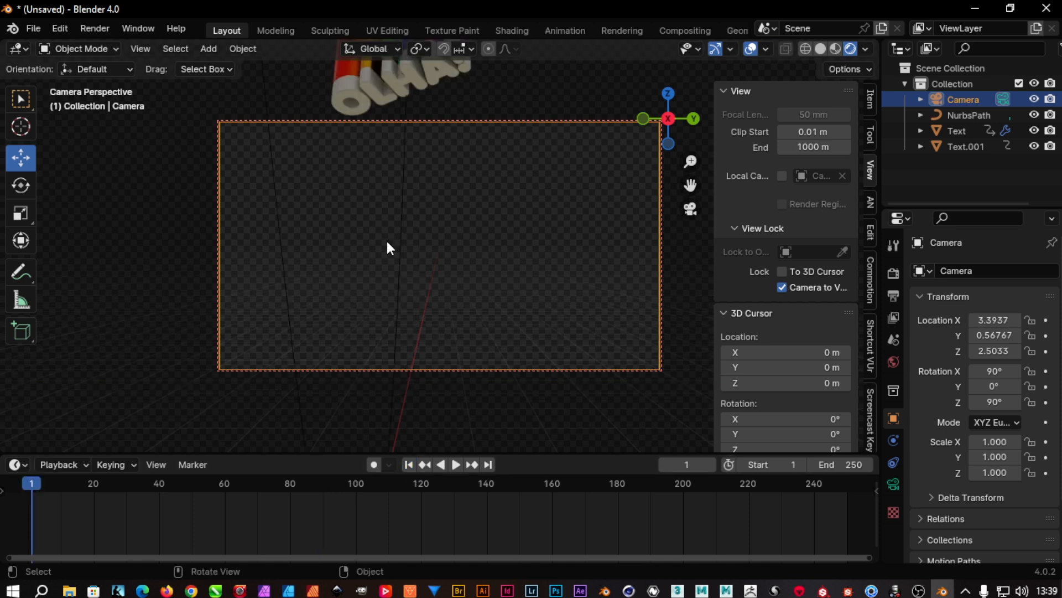
middle_click_drag(370, 241, 440, 240, "shift")
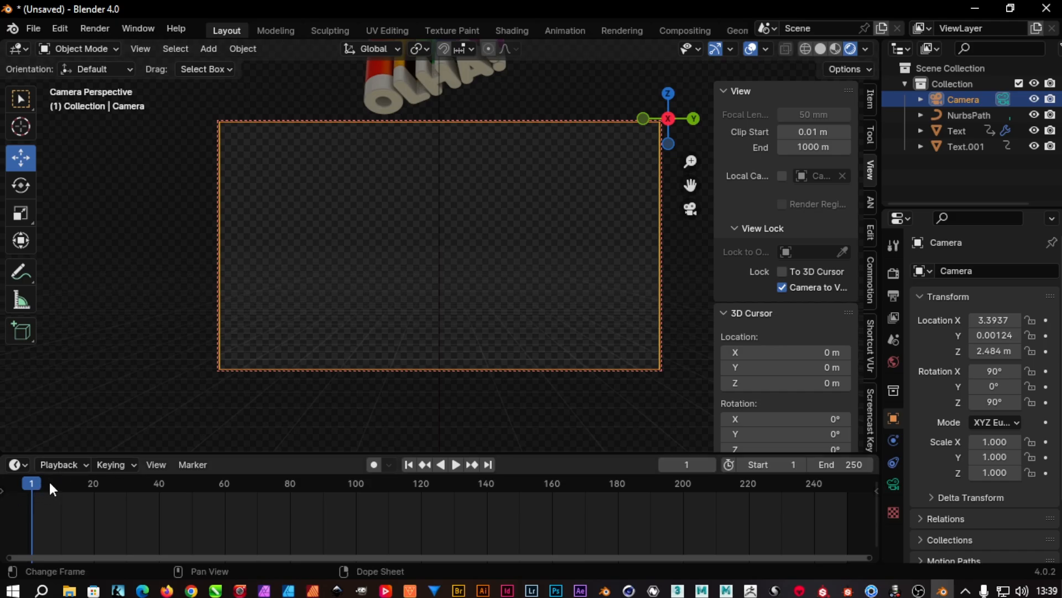
Step: Play back the animation, and at frame 55 reframe the camera to about X 4.40, Y -0.27, Z 2.43 m
key("space")
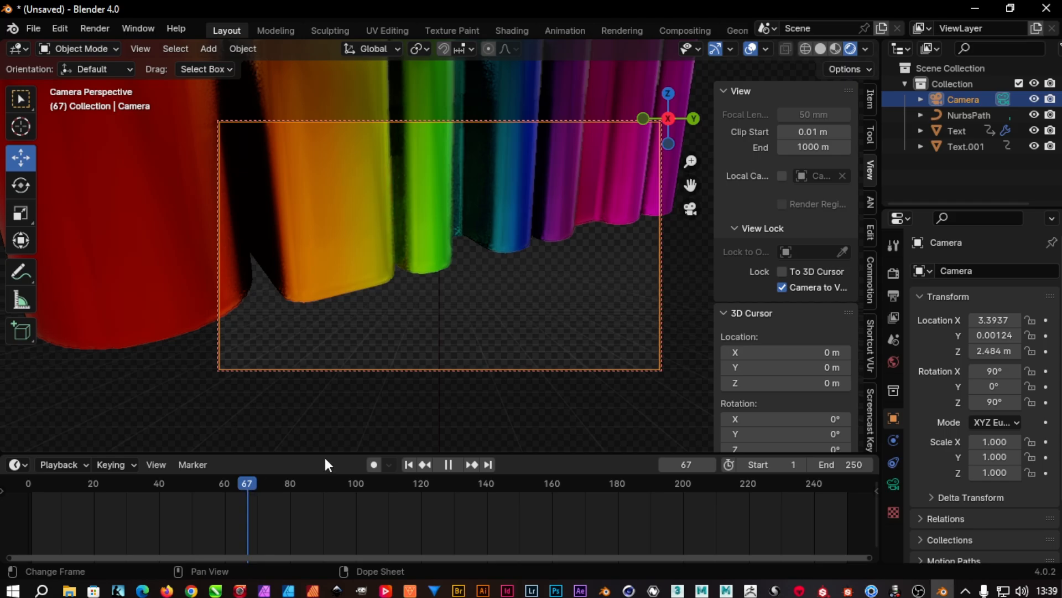
key("space")
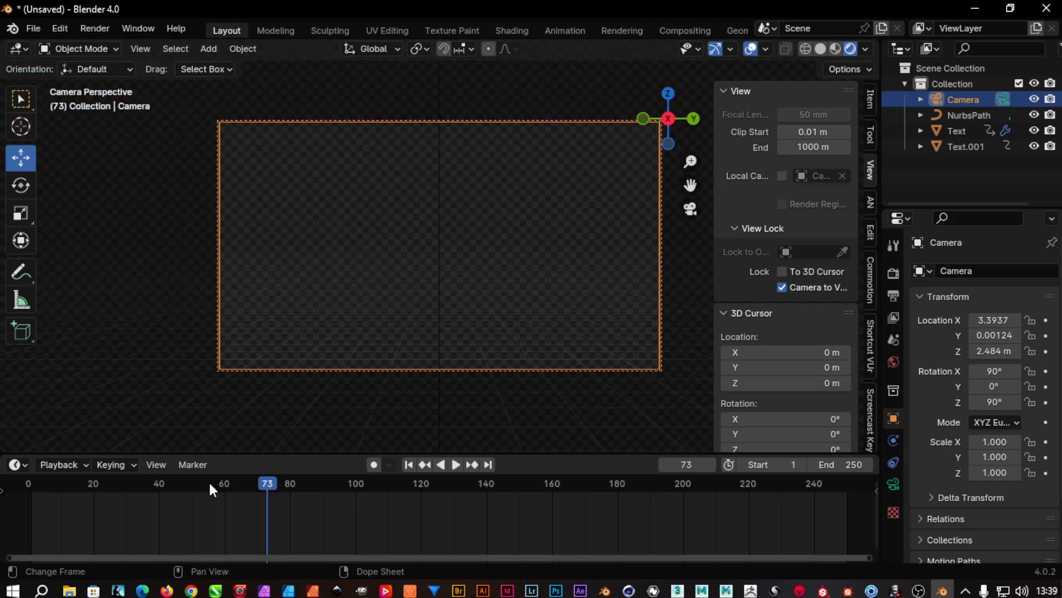
left_click(209, 484)
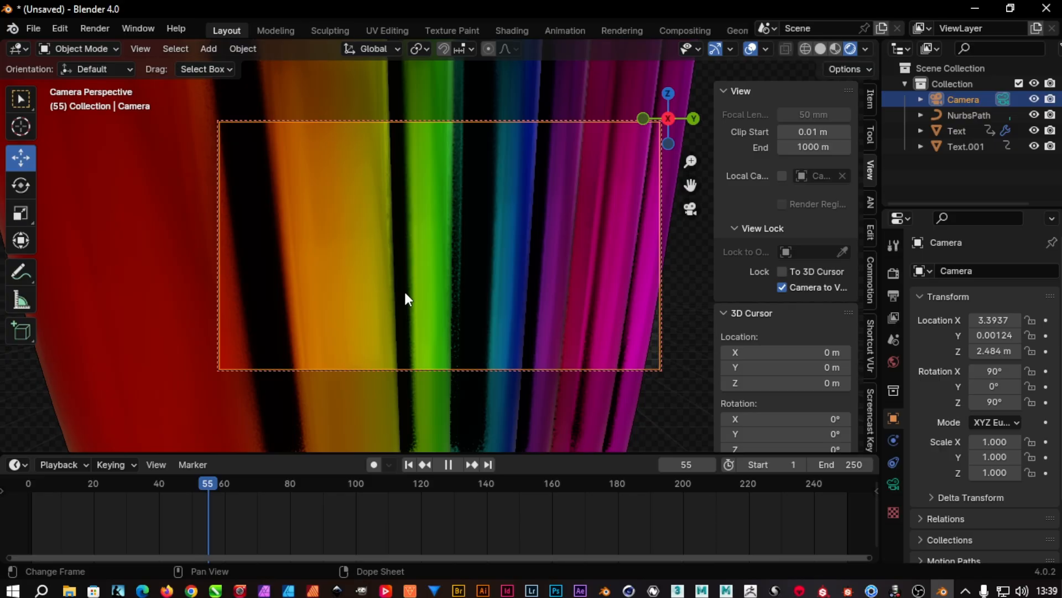
middle_click_drag(405, 291, 437, 284, "shift")
scroll(437, 285, "down", 1)
scroll(437, 285, "up", 1)
scroll(437, 284, "down", 1)
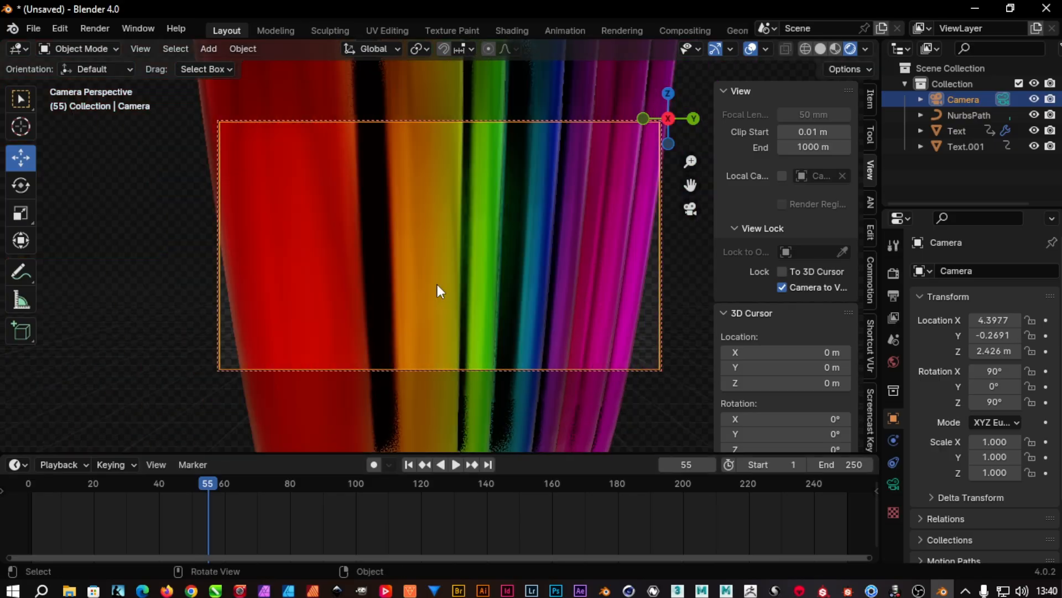
scroll(437, 285, "down", 1)
scroll(437, 284, "up", 1)
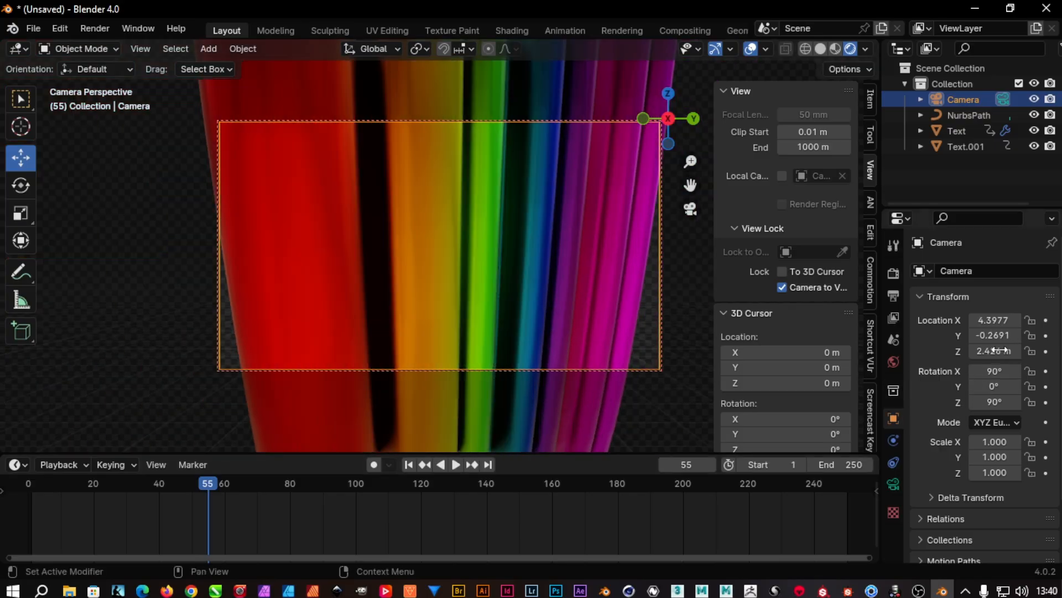
Step: Bring the camera in to about X 3.84, shift it to about Y -0.33, Z 2.41 m, and unlock it from the view
left_click_drag(993, 321, 962, 320)
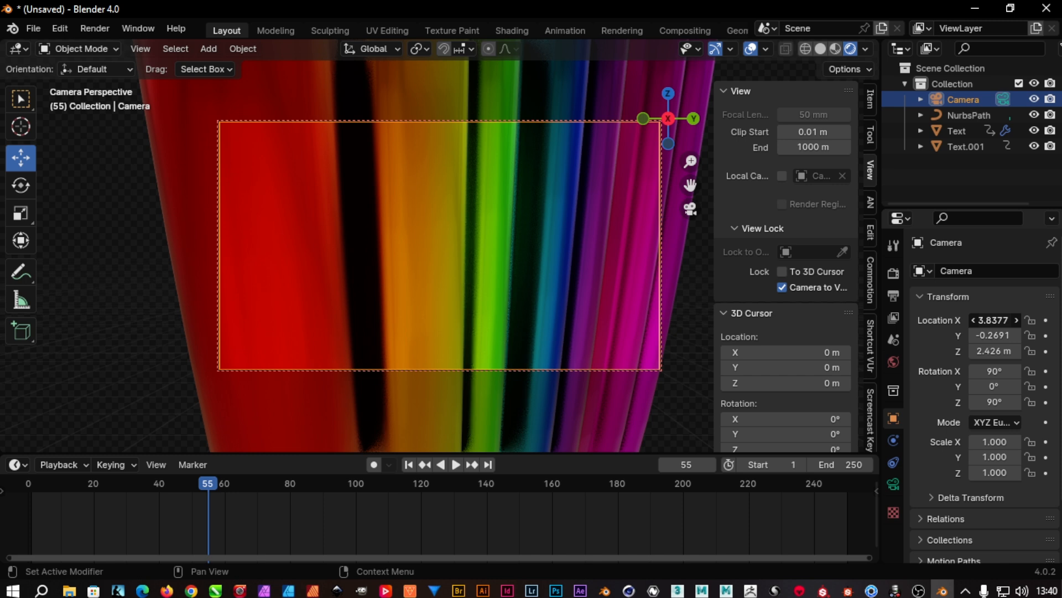
middle_click_drag(583, 394, 599, 390, "shift")
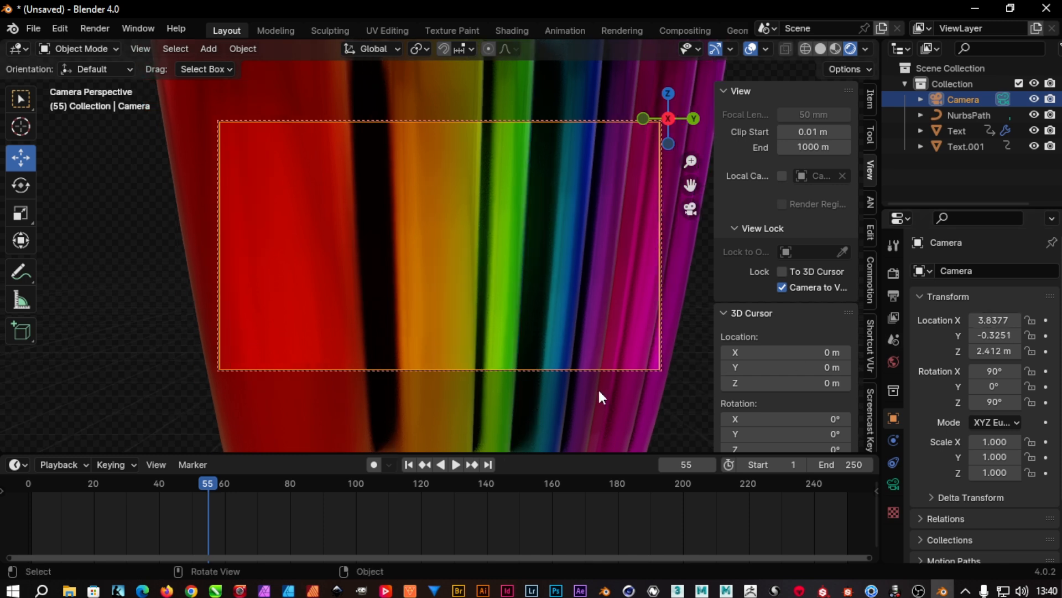
left_click(782, 288)
key("n")
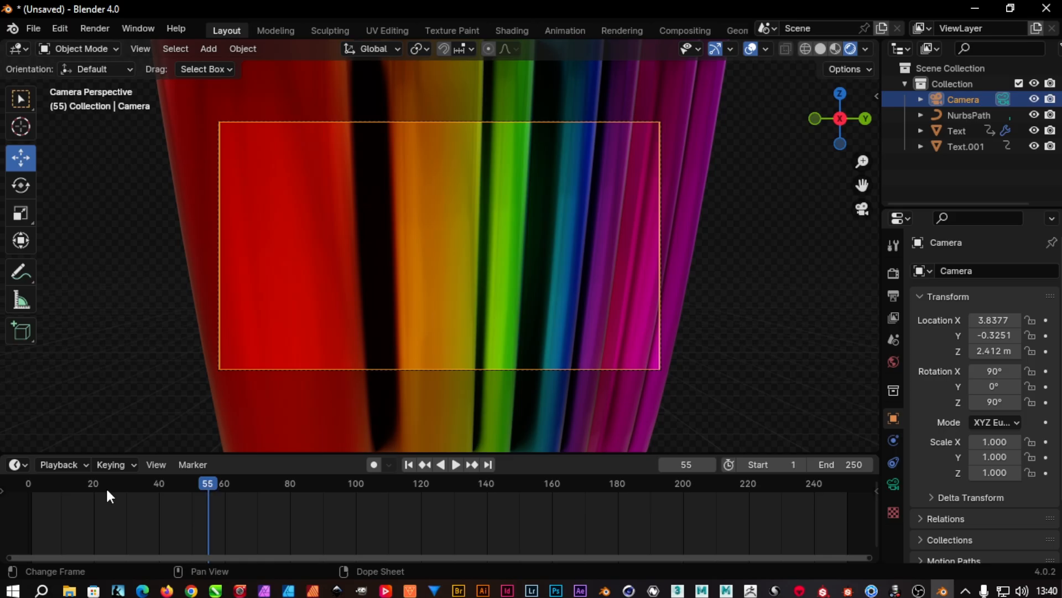
Step: Preview the text animation through the camera from the start until the text leaves the frame
key("space")
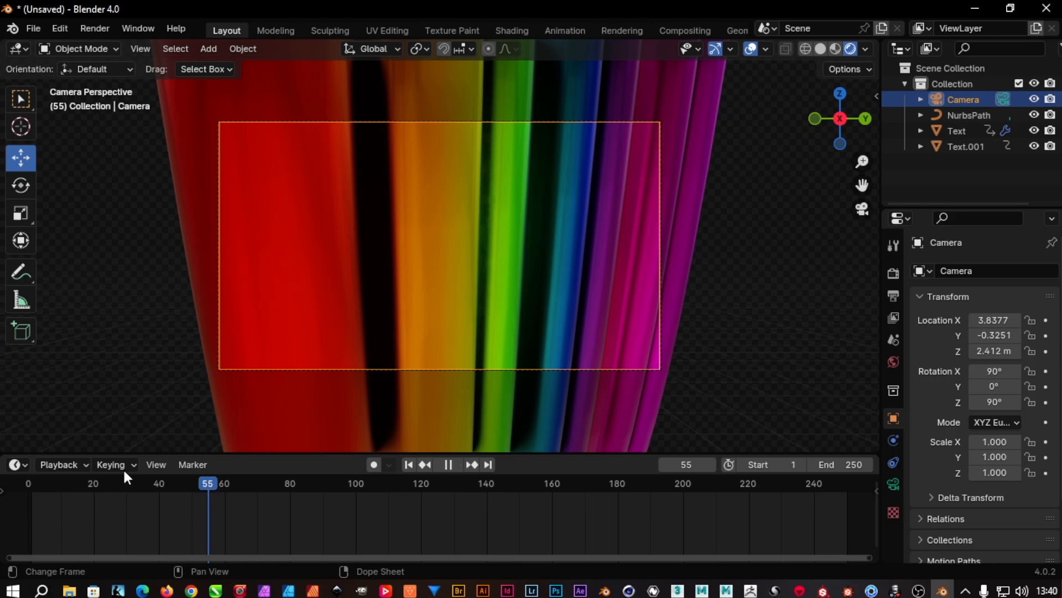
key("Escape")
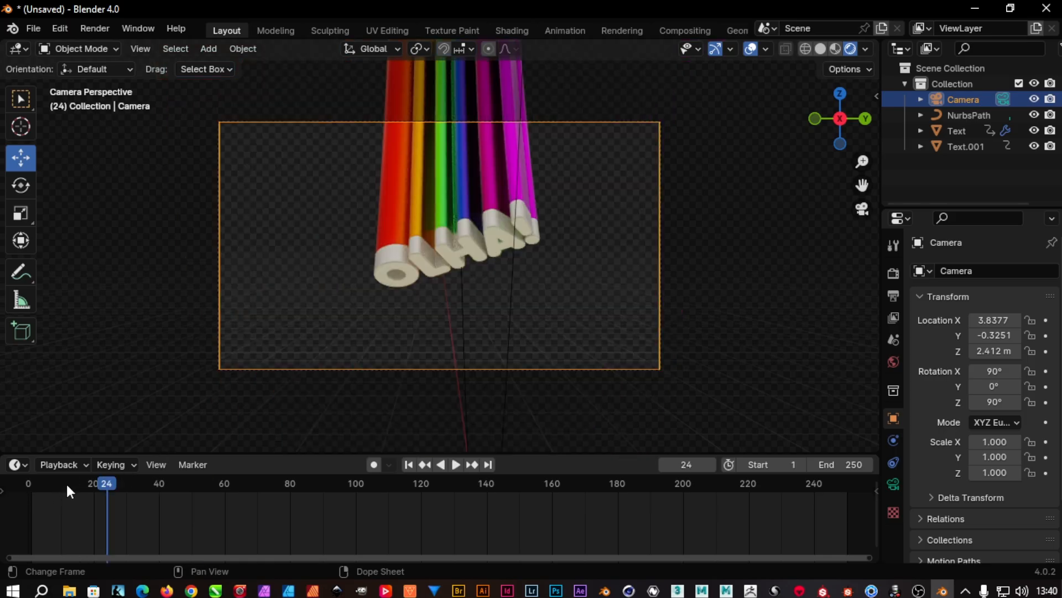
key("shift+Left")
key("space")
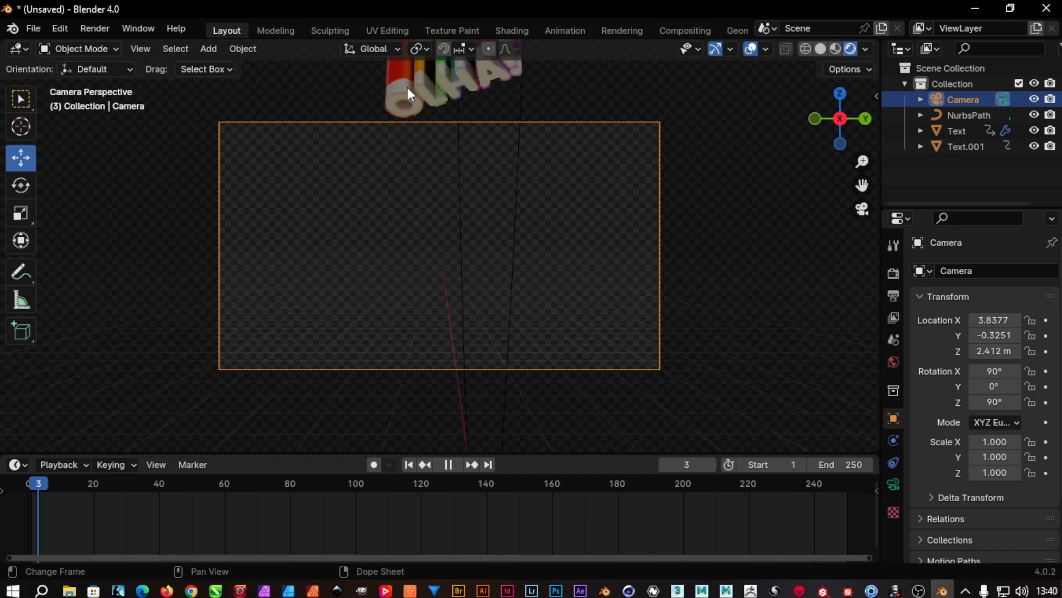
key("Escape")
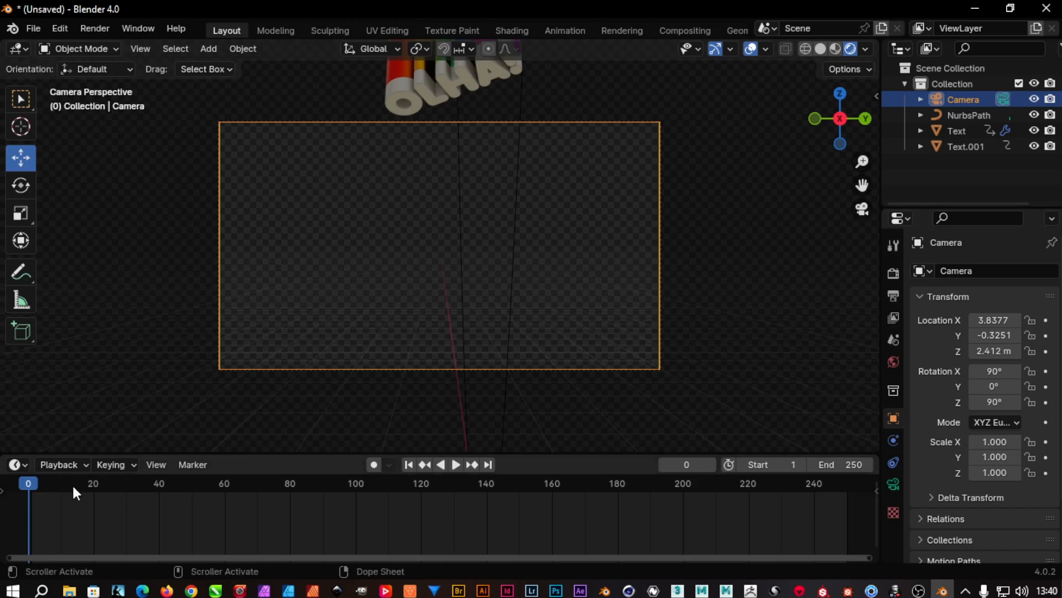
key("space")
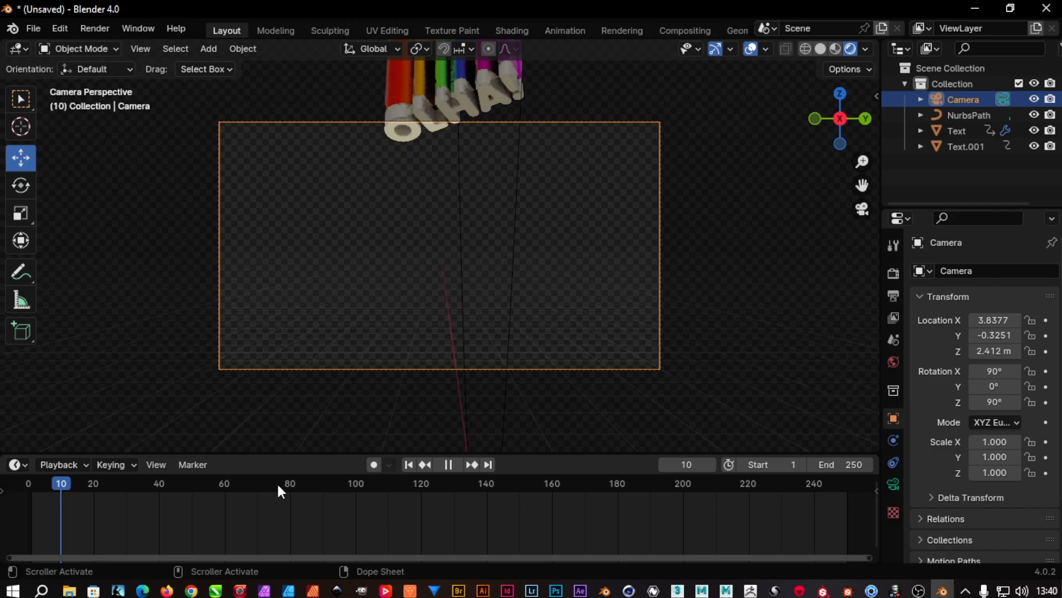
key("space")
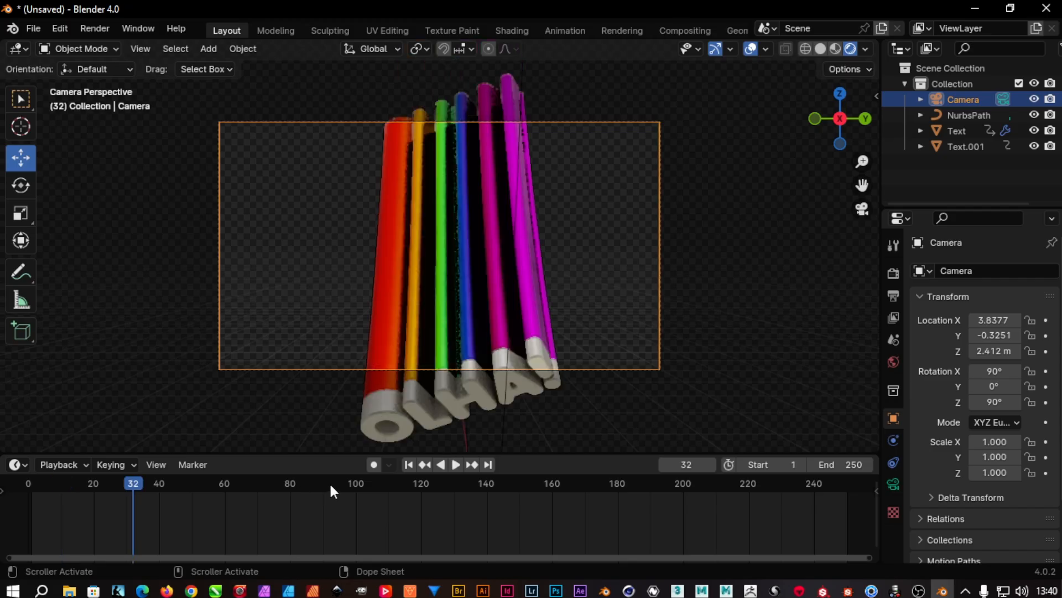
key("Up")
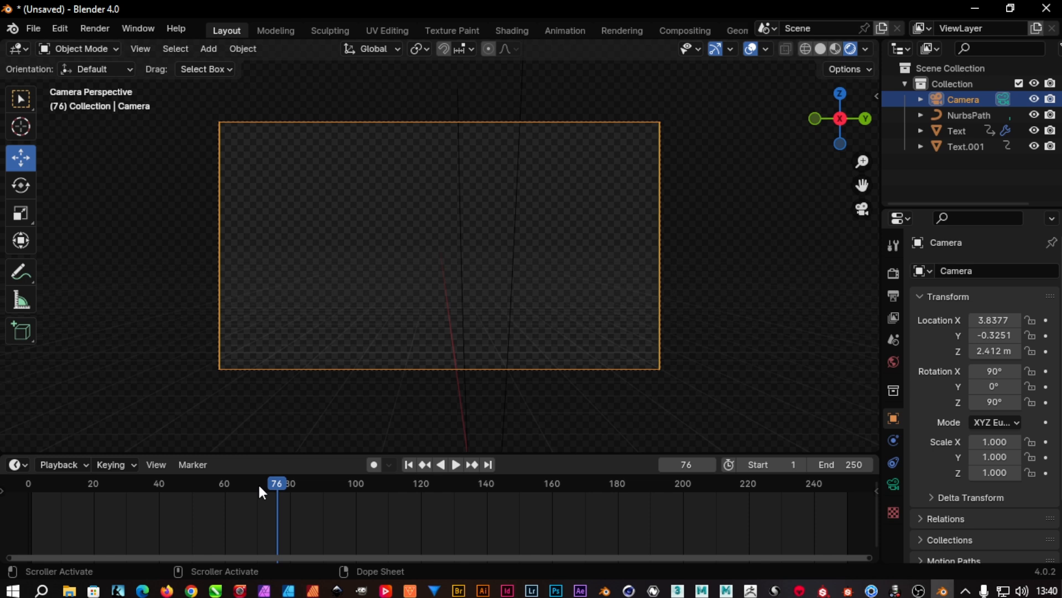
key("Up")
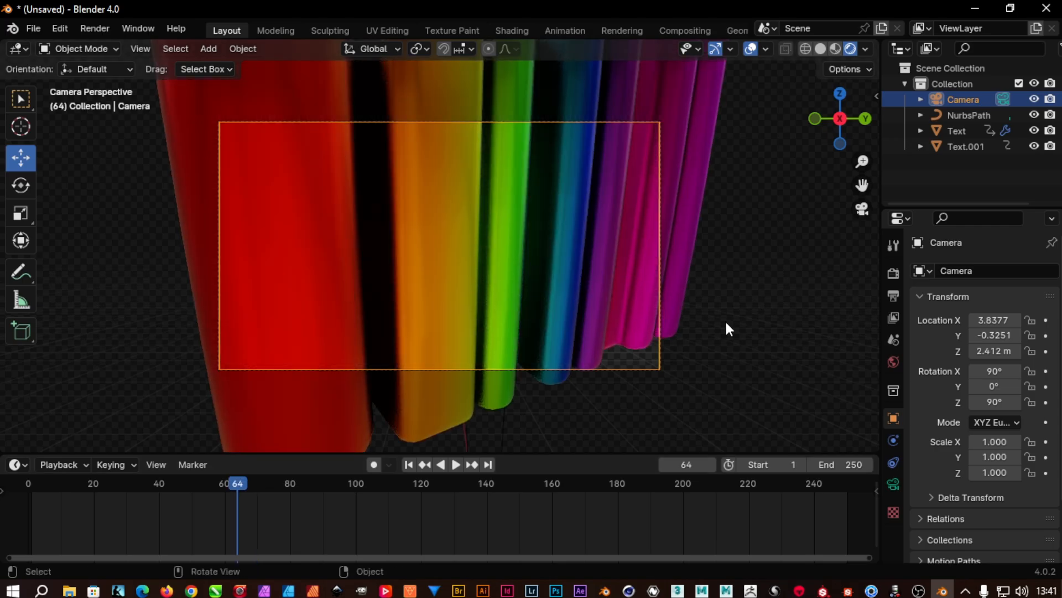
Step: Save the project as SERPENTINA 3D in the BLENDER PROJECTS folder
key("ctrl+s")
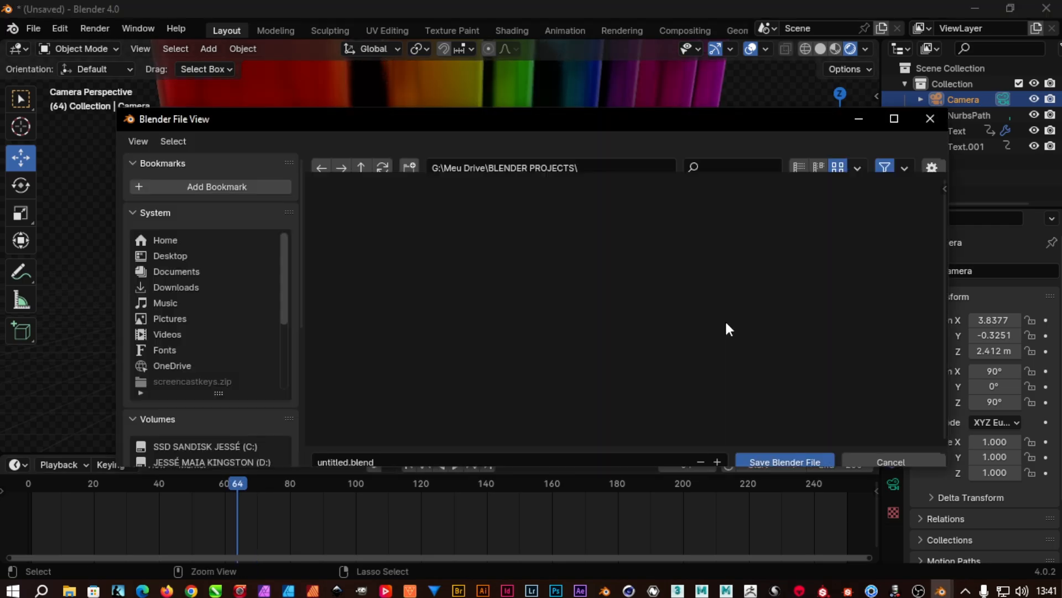
left_click(372, 451)
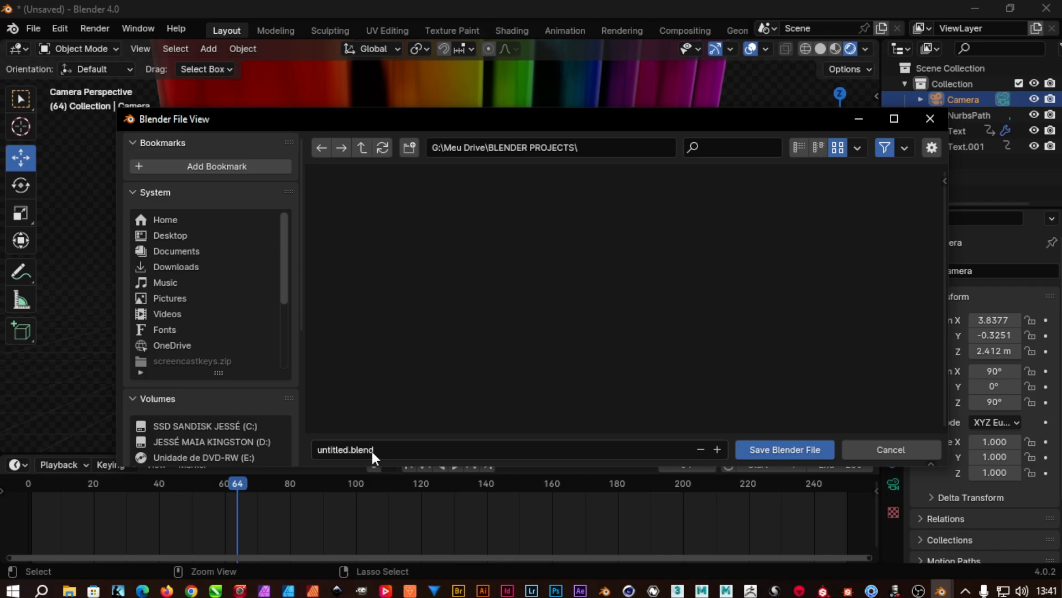
type("SERPENTINA 3D")
left_click(772, 453)
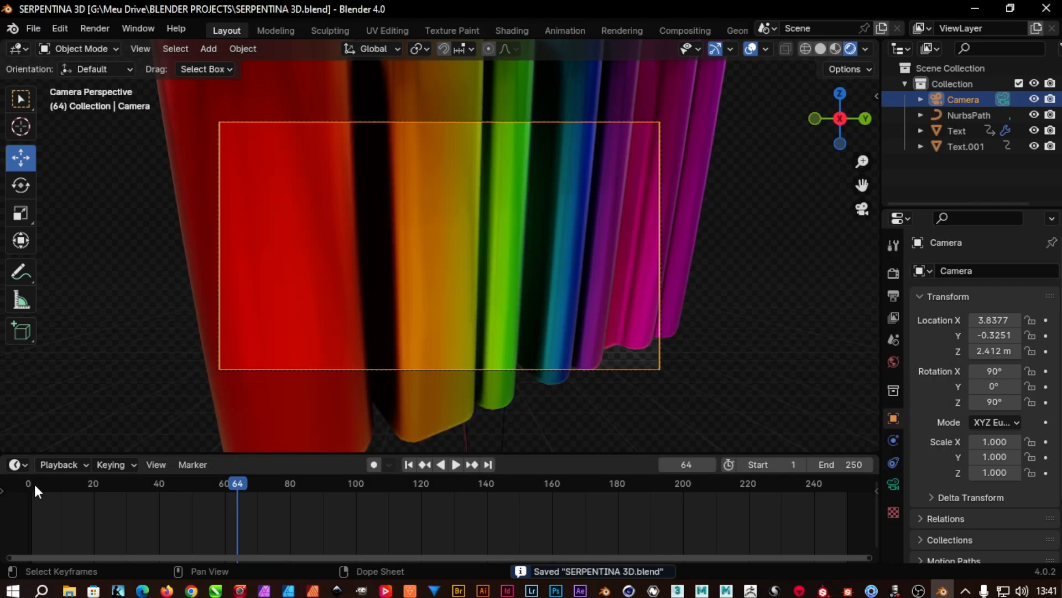
Step: Return to the start of the animation, leave the camera view and select both text objects
left_click(34, 483)
key("space")
key("space")
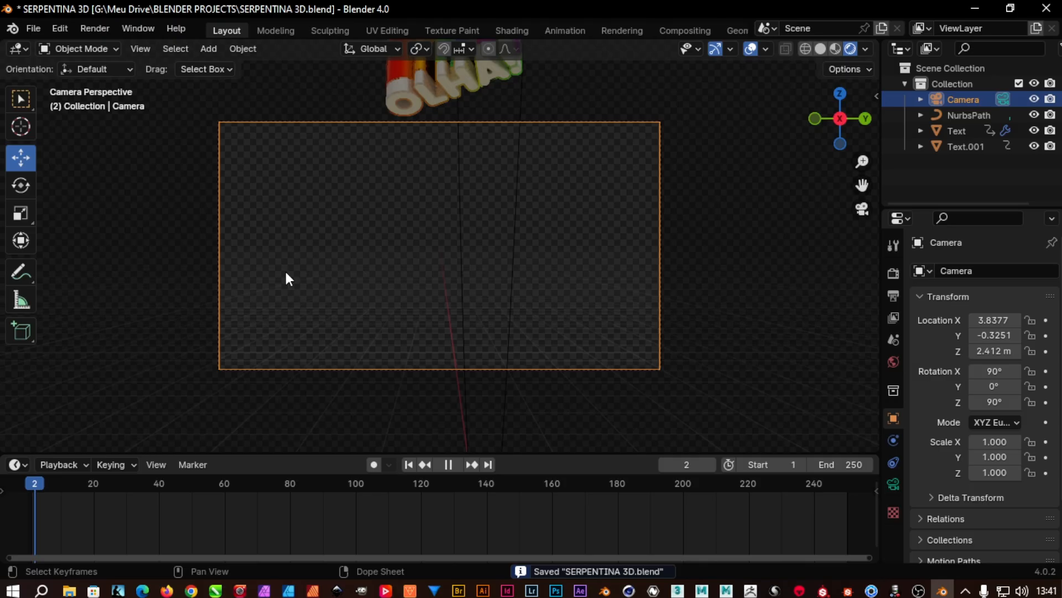
mouse_move(729, 206)
middle_mouse_down()
mouse_move(711, 267)
mouse_move(756, 272)
mouse_move(333, 190)
mouse_move(390, 197)
mouse_move(313, 160)
mouse_move(507, 277)
middle_mouse_up()
left_click_drag(293, 171, 345, 242)
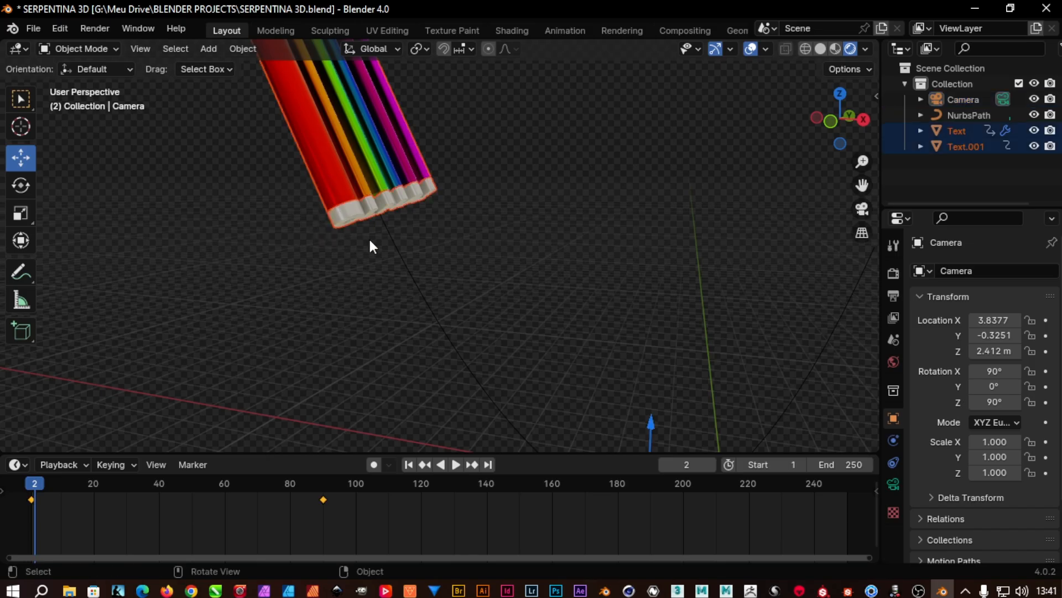
mouse_move(369, 244)
middle_mouse_down()
mouse_move(540, 238)
mouse_move(475, 223)
middle_mouse_up()
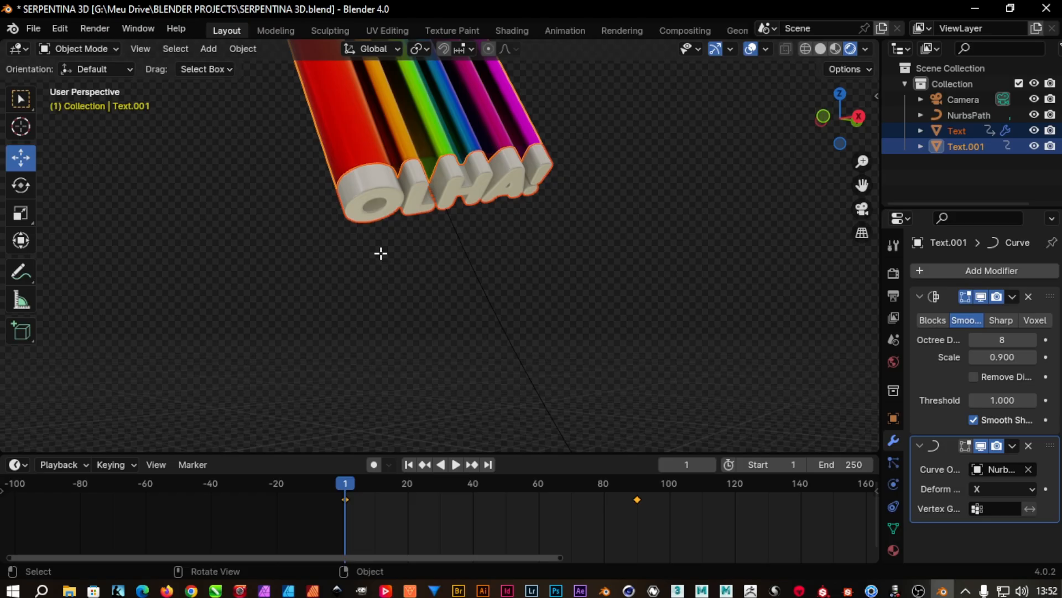
Step: Open both text meshes for editing and select all outer faces of the letter O by growing a box selection
key("Tab")
scroll(381, 253, "down", 5)
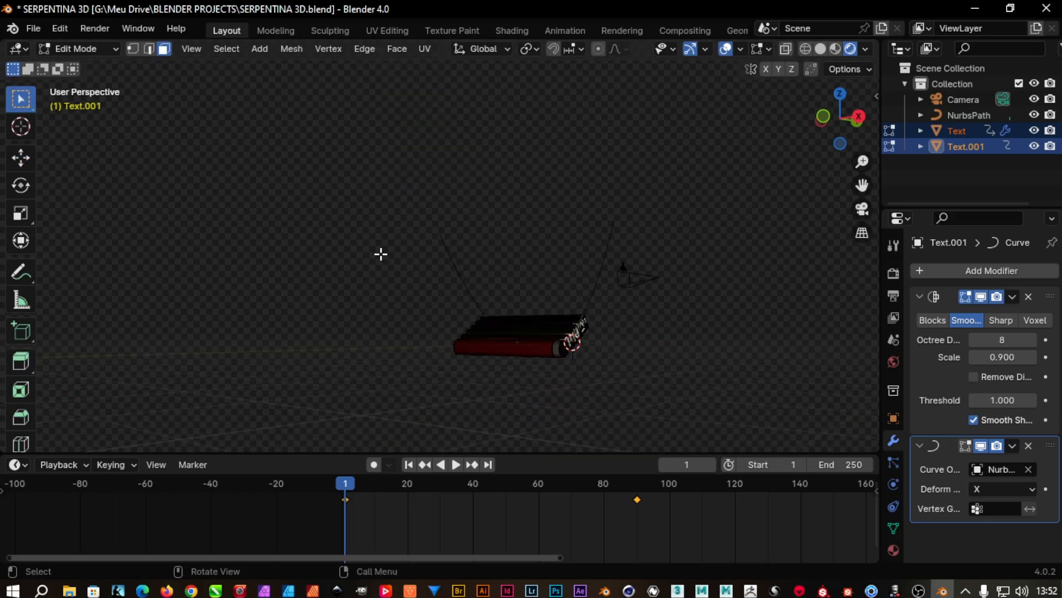
scroll(583, 407, "up", 3)
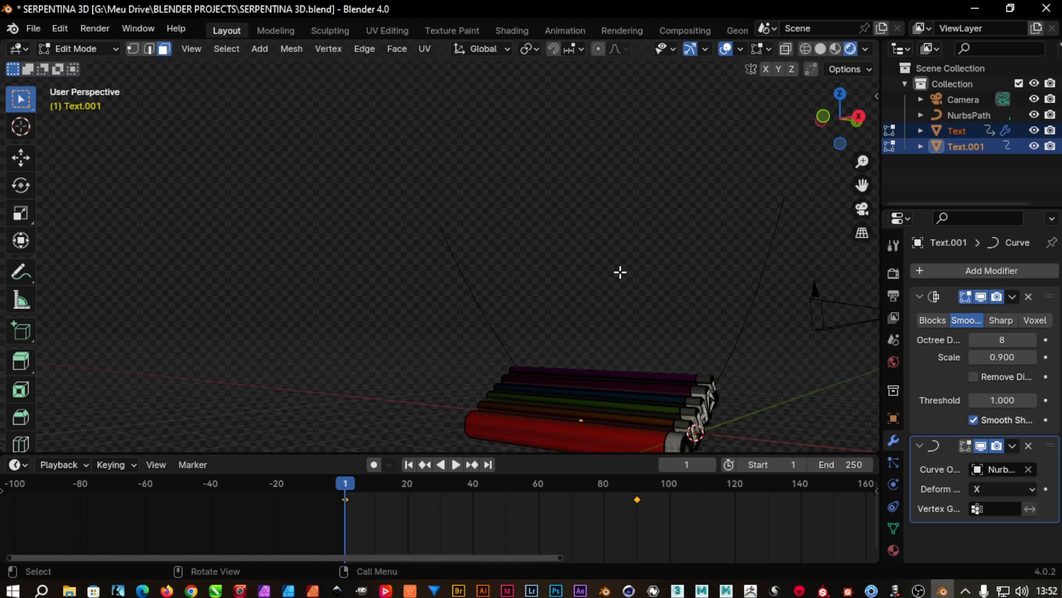
middle_click_drag(685, 271, 493, 267)
left_click_drag(471, 271, 588, 307)
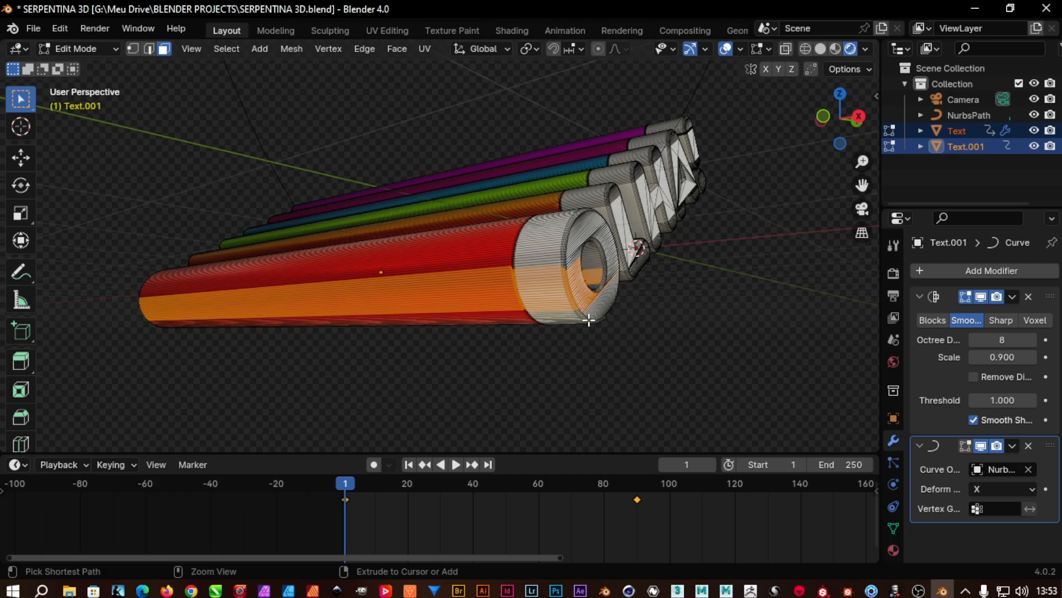
key("ctrl+KP_Add")
key("ctrl+KP_Add")
key("ctrl+KP_Add")
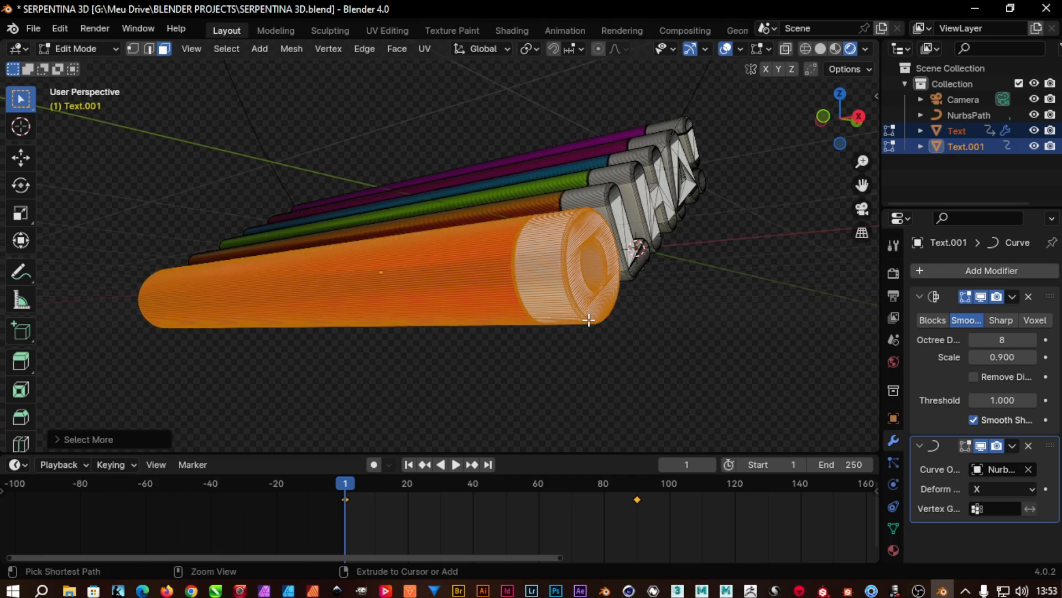
Step: Add the inner faces of the O to the selection and separate the whole letter from both text meshes
middle_click_drag(420, 420, 607, 369)
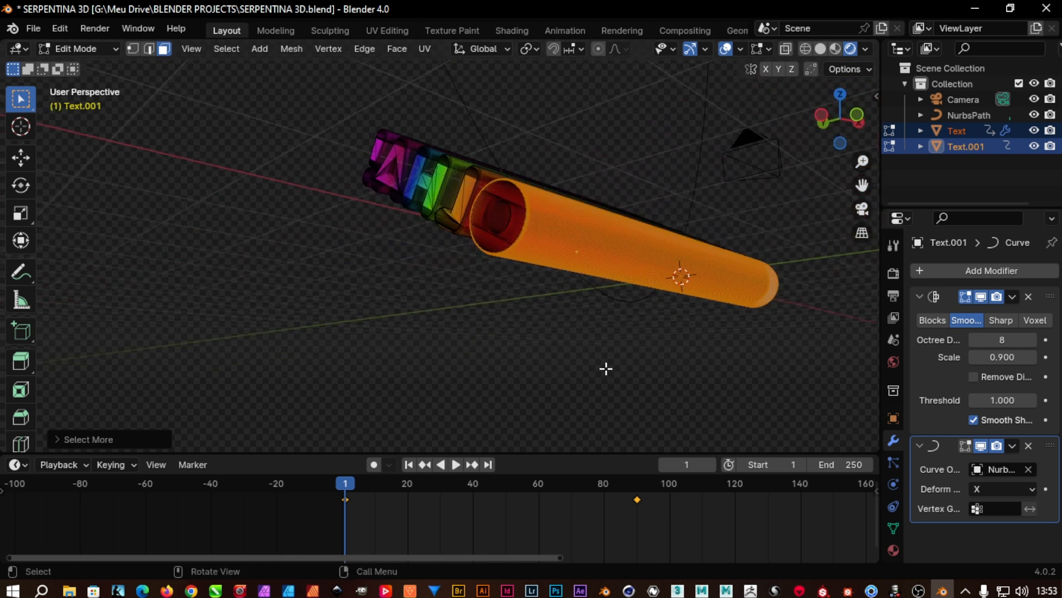
left_click_drag(545, 247, 485, 211, "shift")
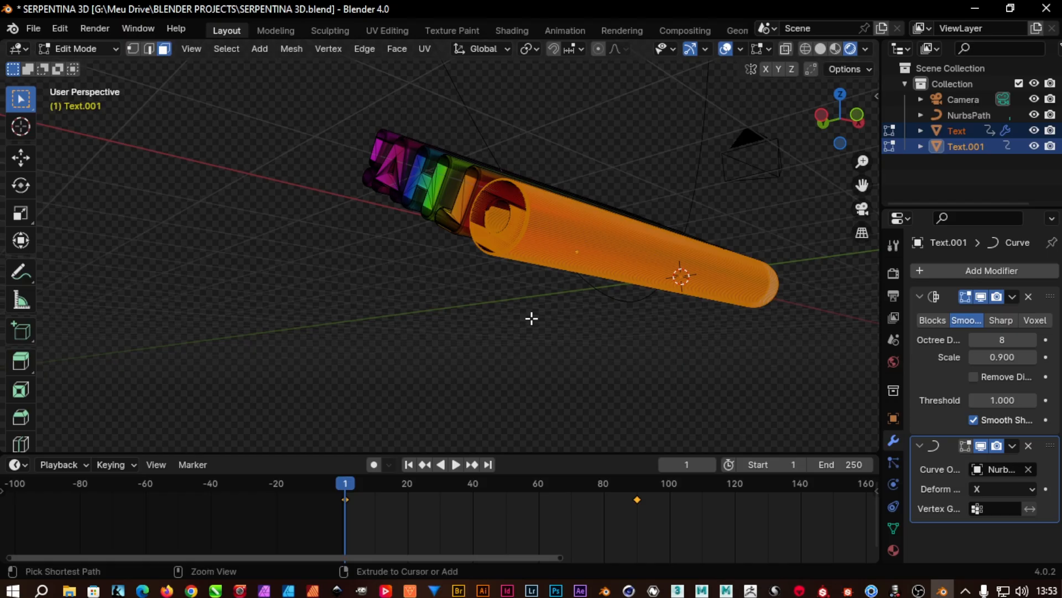
key("ctrl+KP_Add")
key("ctrl+KP_Add")
key("ctrl+KP_Add")
key("ctrl+KP_Add")
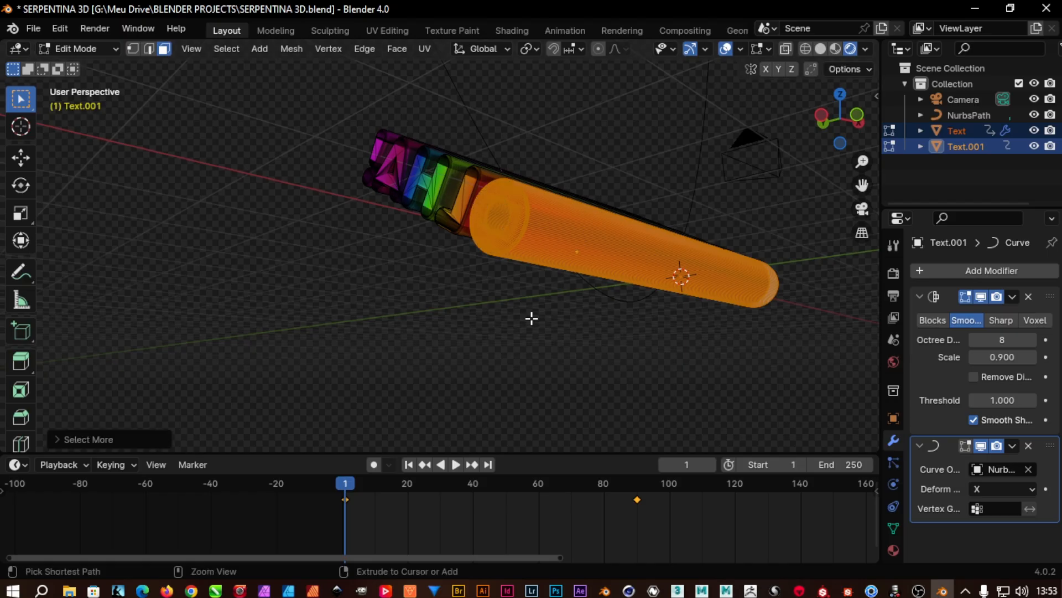
middle_click_drag(536, 318, 440, 288)
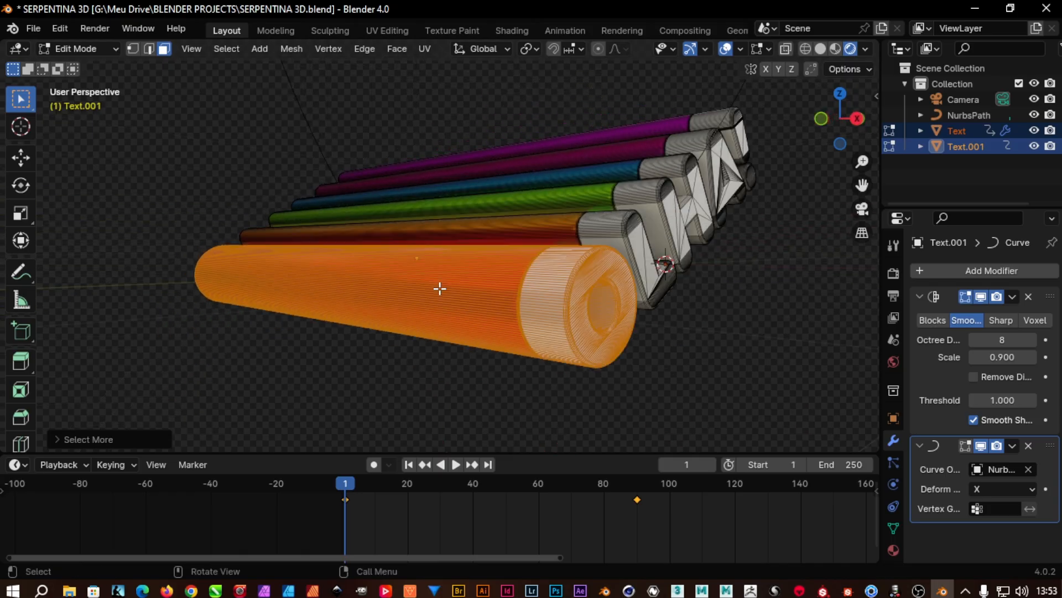
key("p")
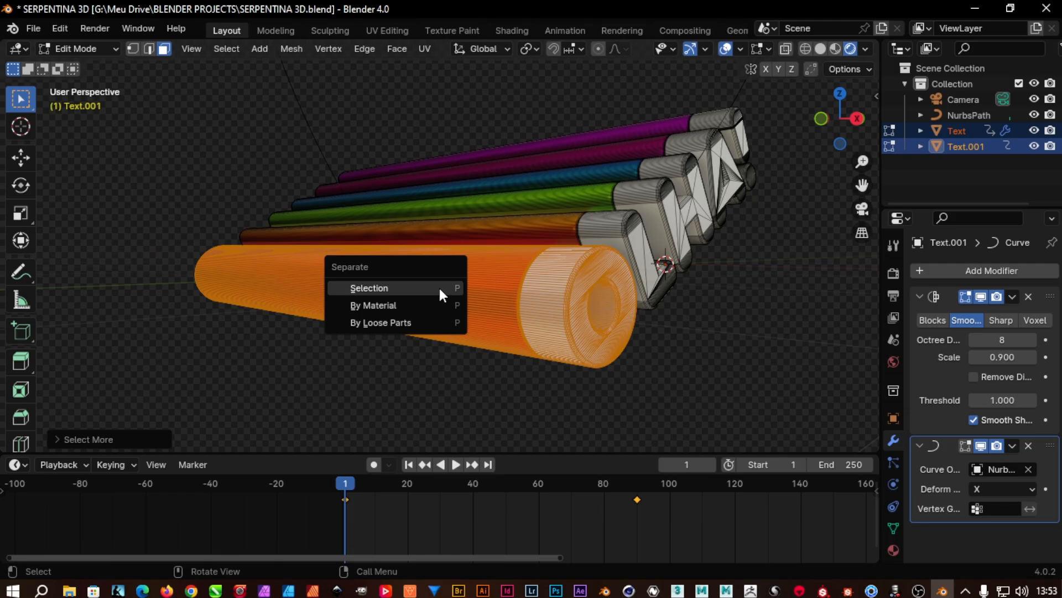
left_click(441, 289)
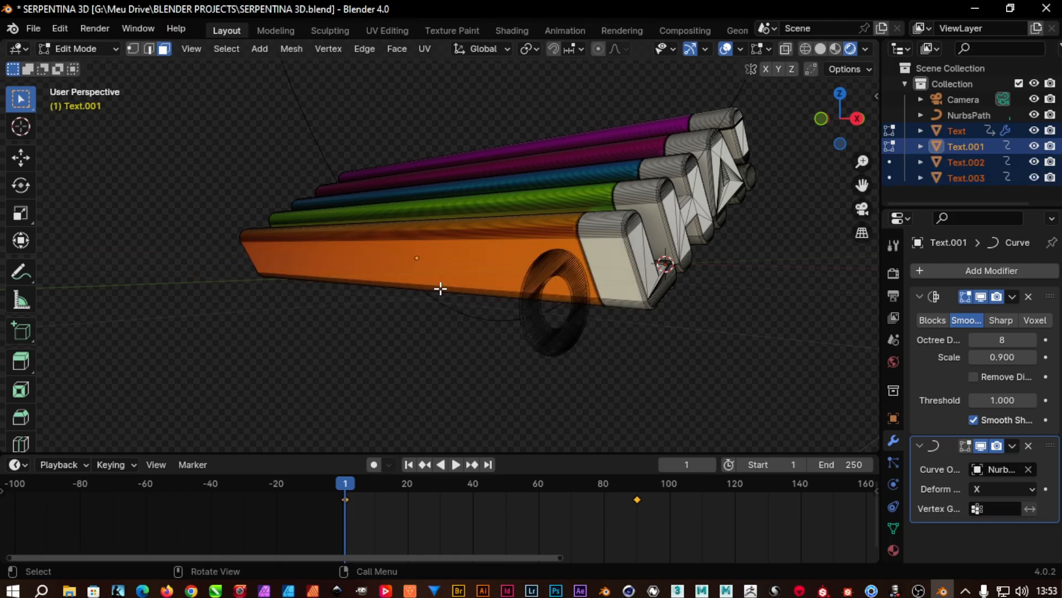
Step: Select the outer faces of the letter L by box-selecting part of it and growing the selection
scroll(568, 352, "down", 2)
scroll(568, 352, "down", 2)
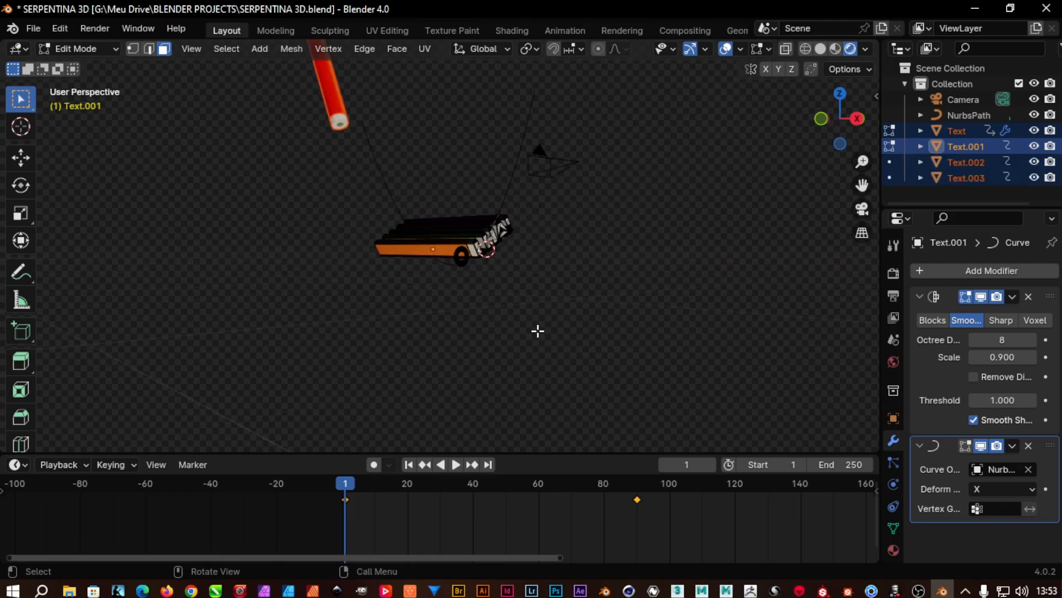
scroll(484, 253, "up", 2)
scroll(485, 253, "up", 2)
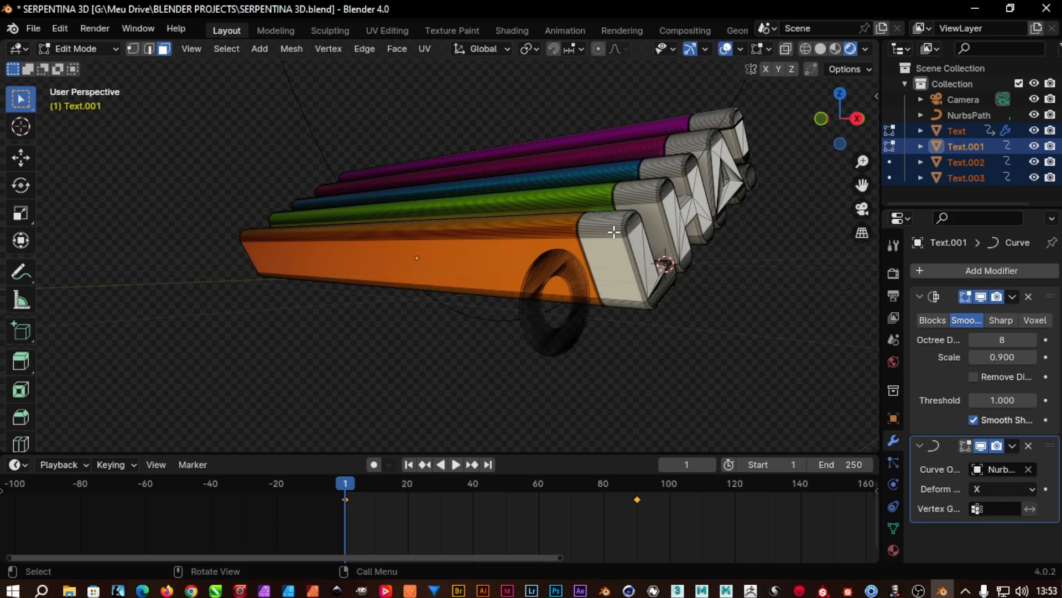
key("k")
left_click(632, 226)
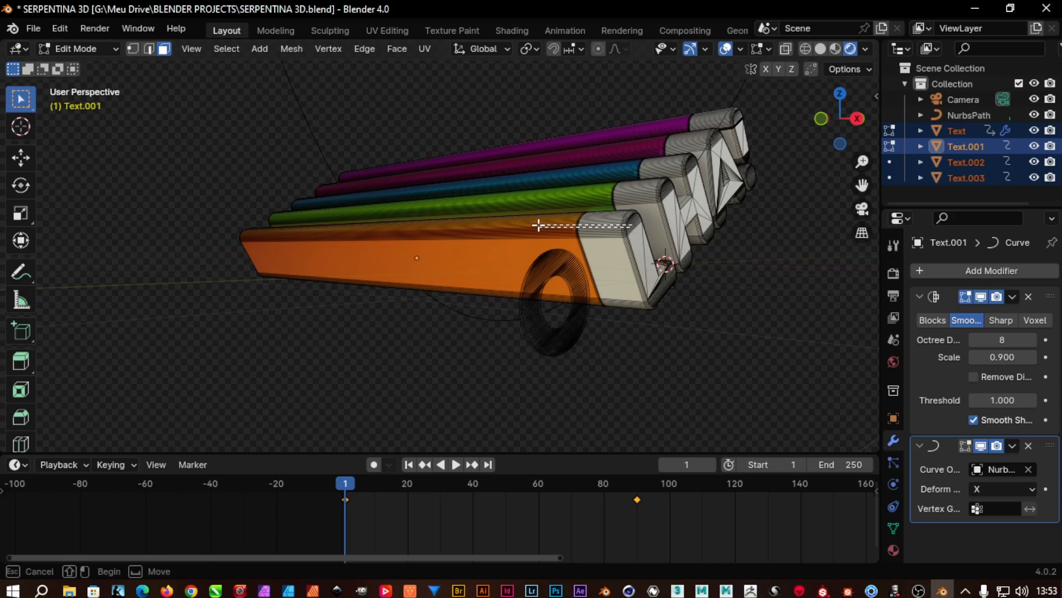
left_click(536, 226)
key("Return")
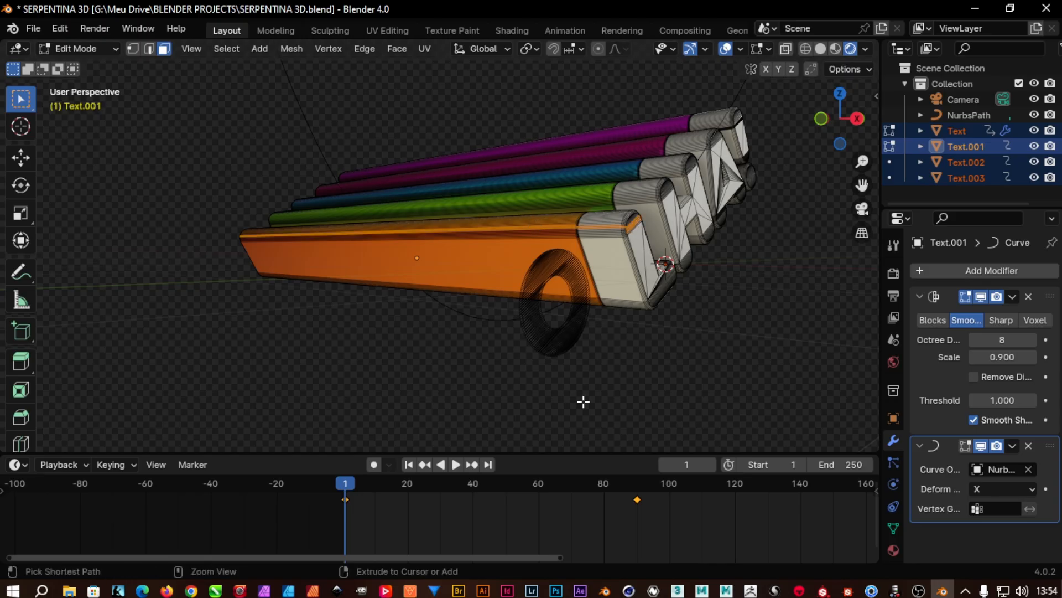
key("ctrl+KP_Add")
key("ctrl+KP_Add")
key("ctrl+KP_Add")
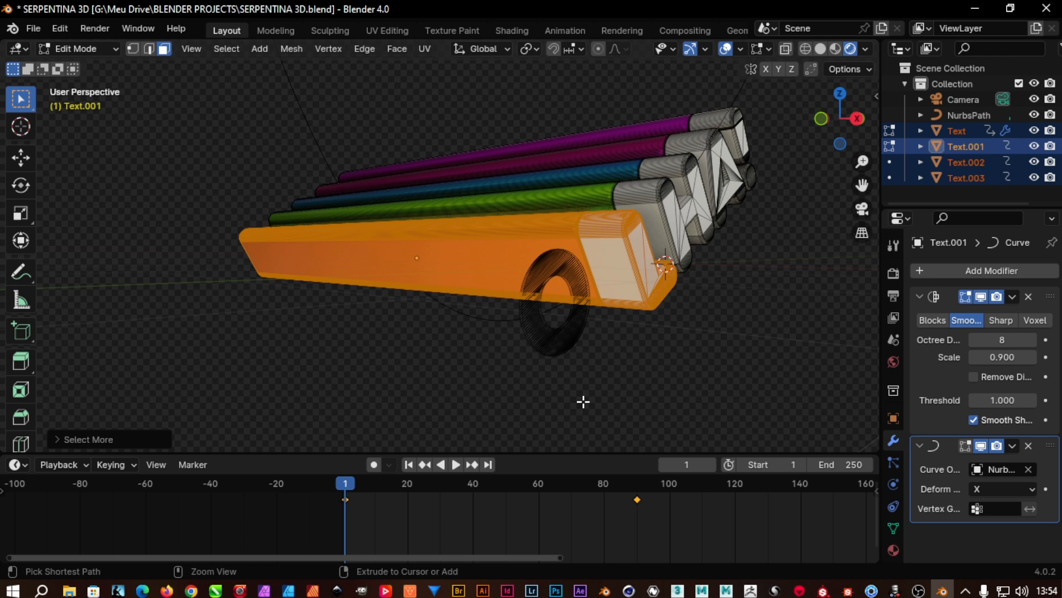
Step: Add the remaining inner faces at the back of the L and separate the whole letter from both text meshes
middle_click_drag(583, 401, 761, 389)
scroll(455, 252, "up", 3)
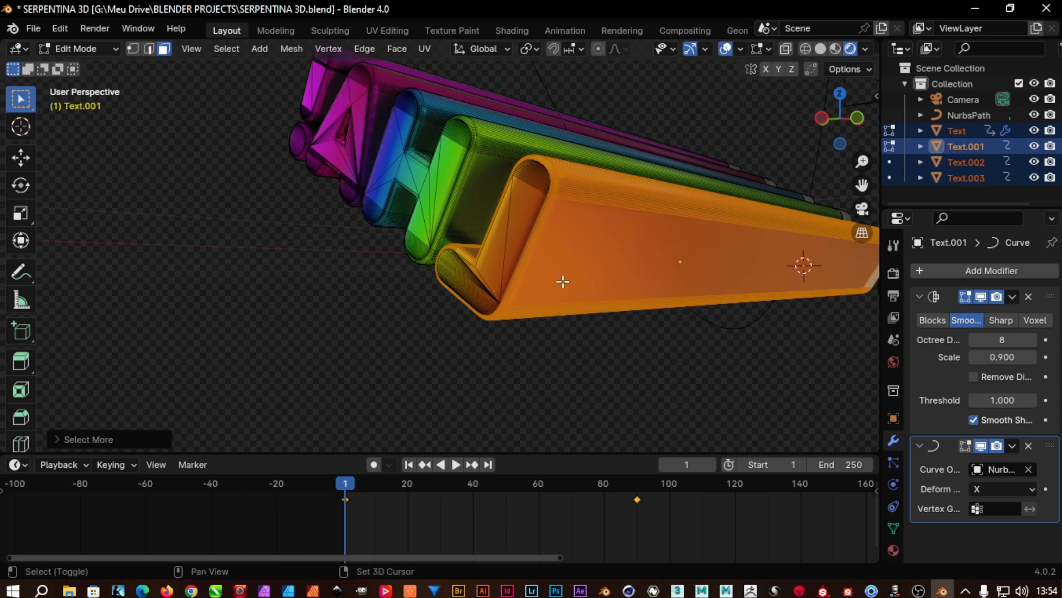
left_click_drag(563, 281, 491, 228, "shift")
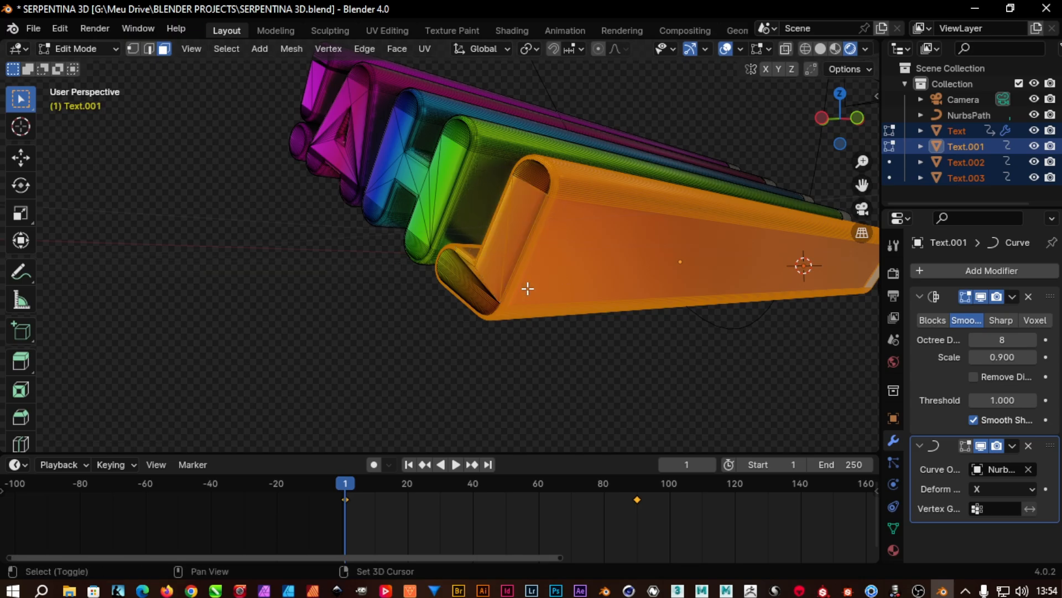
key("ctrl+KP_Add")
key("ctrl+KP_Add")
key("ctrl+KP_Add")
key("ctrl+KP_Add")
key("ctrl+KP_Add")
key("ctrl+KP_Add")
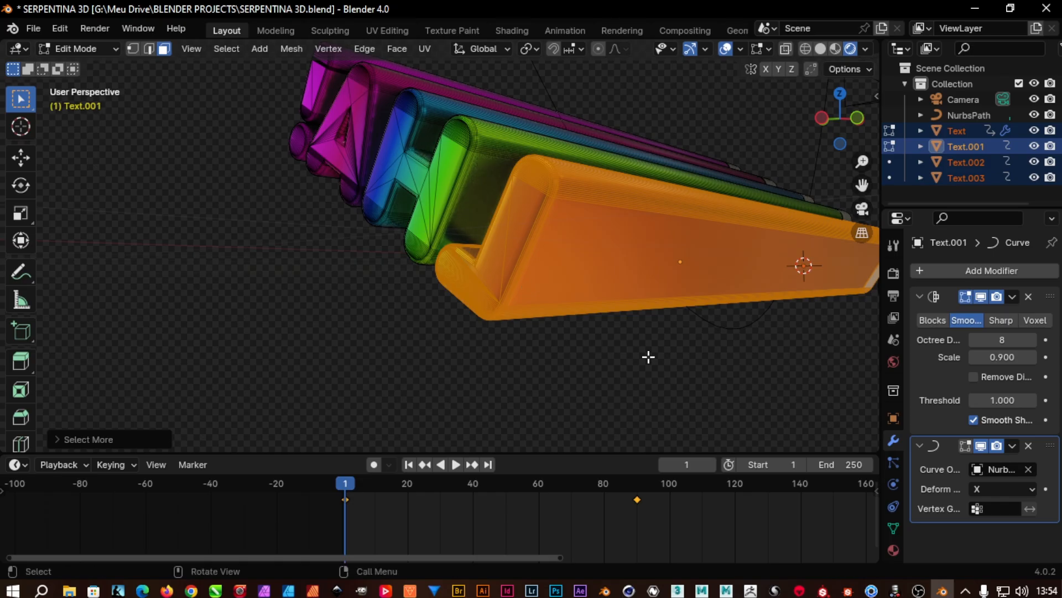
middle_click_drag(648, 355, 442, 367)
scroll(441, 367, "down", 5)
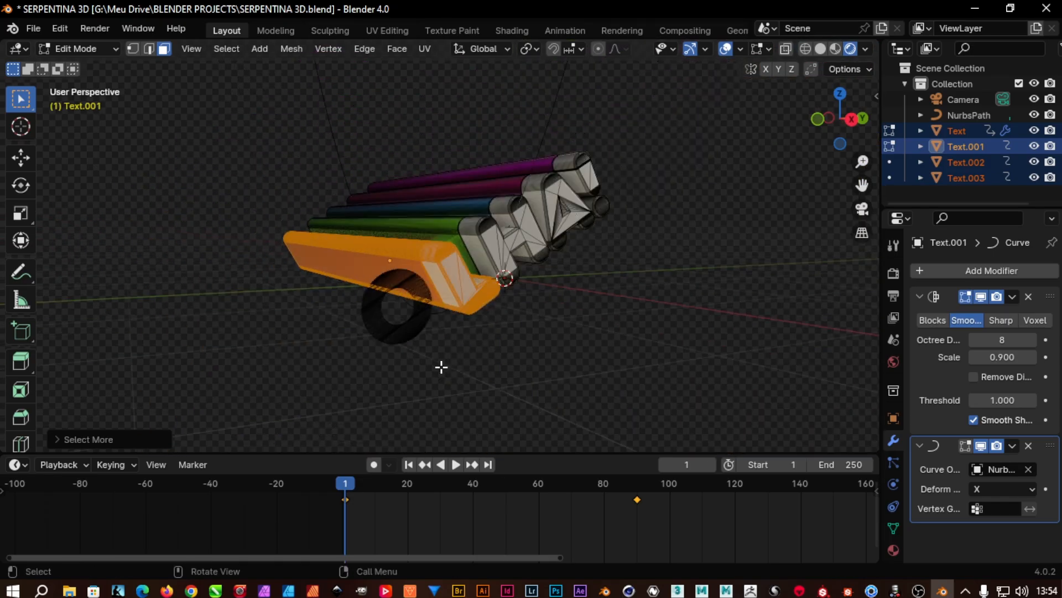
scroll(441, 363, "up", 4)
key("p")
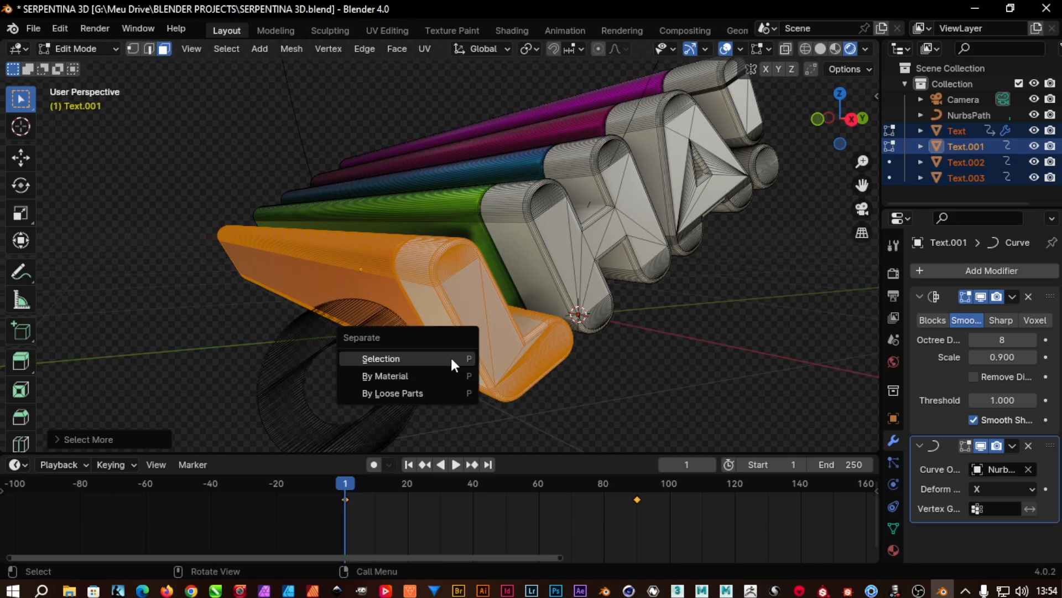
left_click(451, 359)
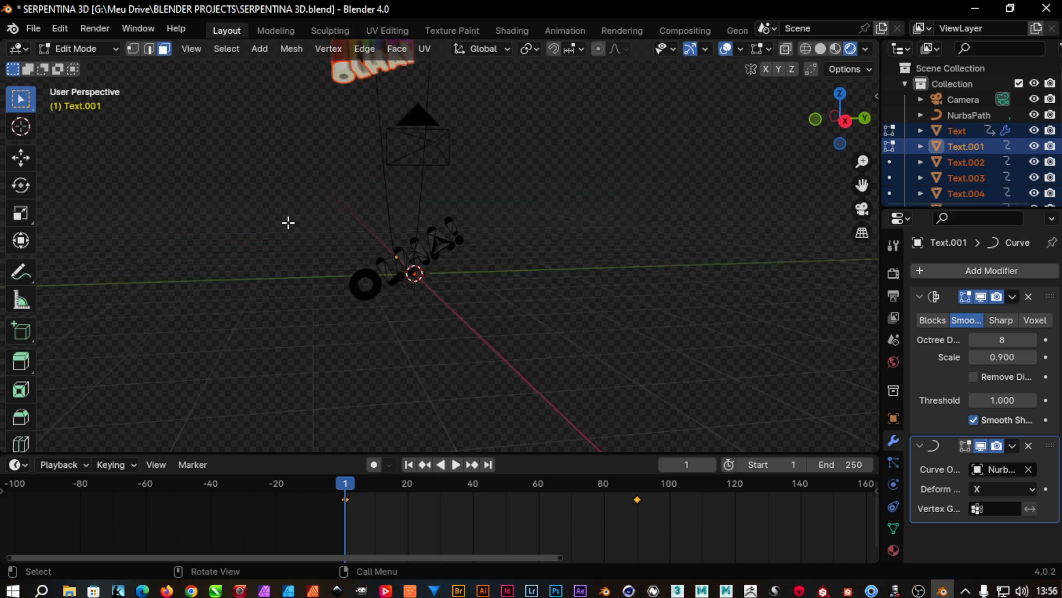
Step: Return to Object Mode, deselect everything and select both the coloured side and the front part of the letter O
key("Tab")
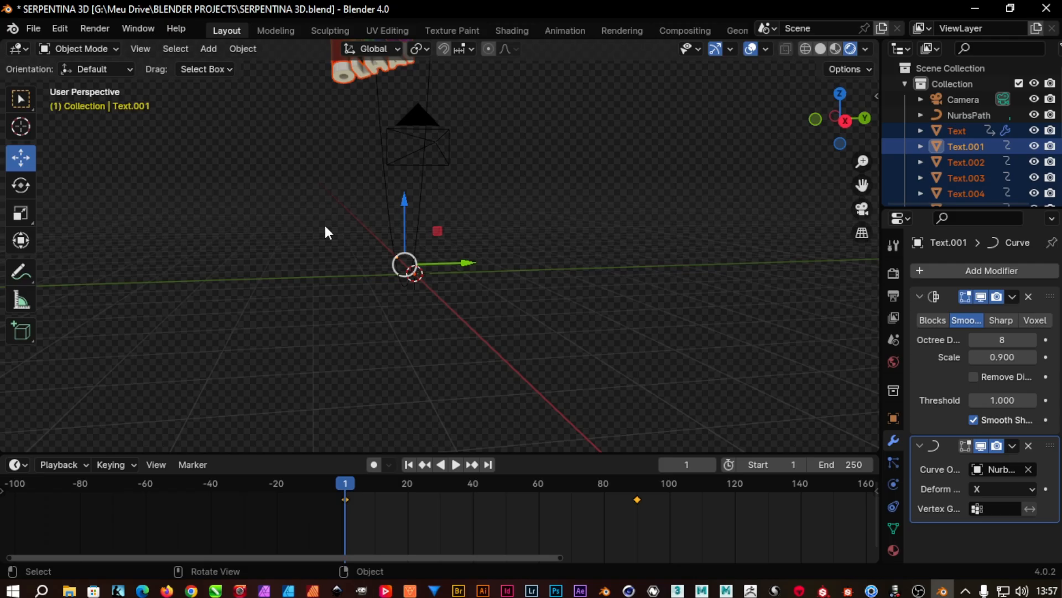
scroll(383, 255, "up", 3)
scroll(433, 256, "down", 5)
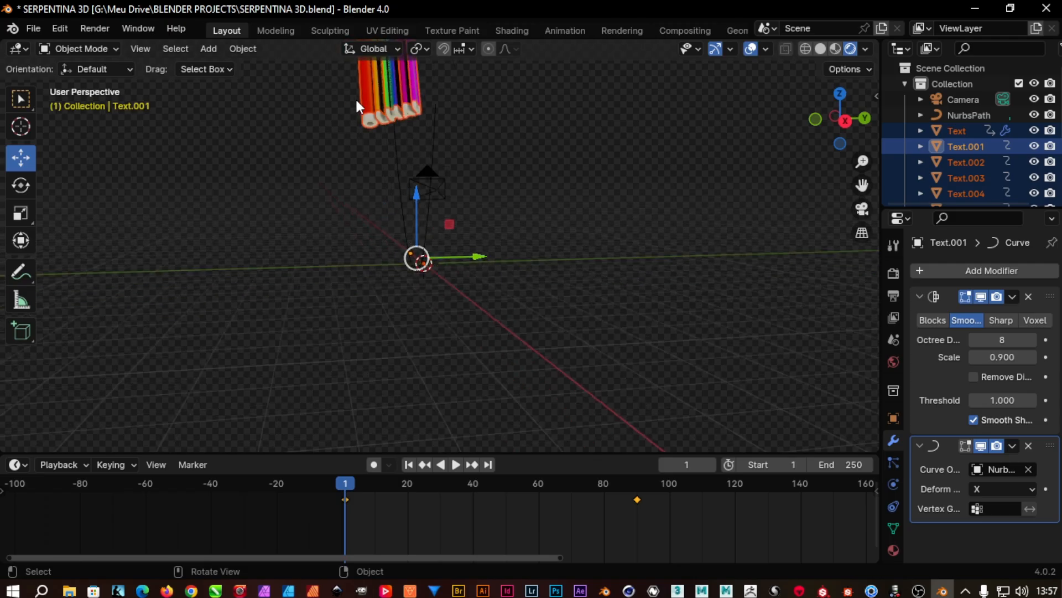
middle_click_drag(378, 104, 421, 152)
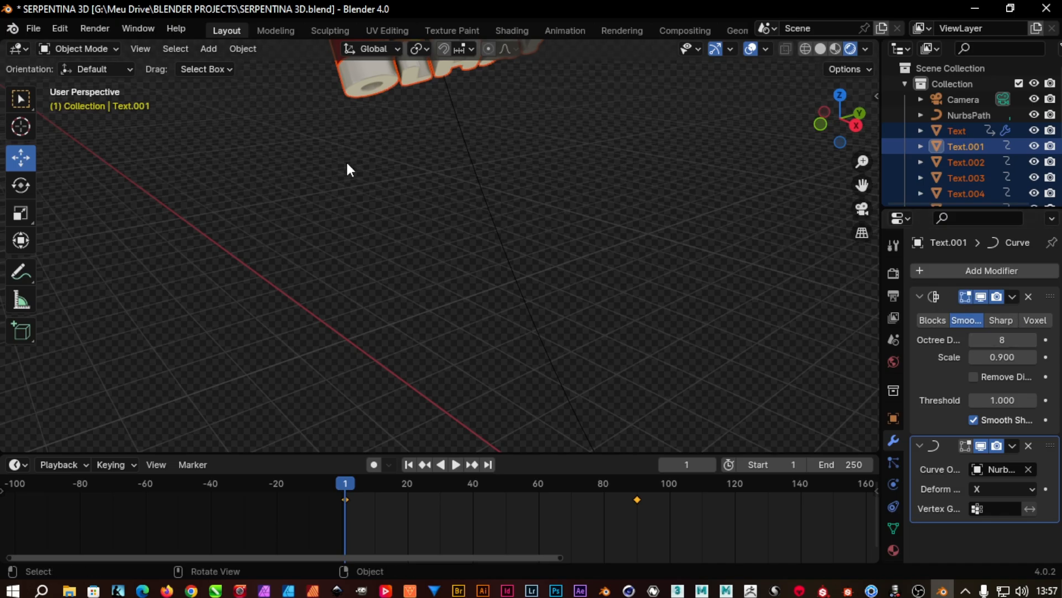
middle_click_drag(347, 161, 331, 96)
left_click_drag(319, 80, 375, 136)
left_click(385, 200)
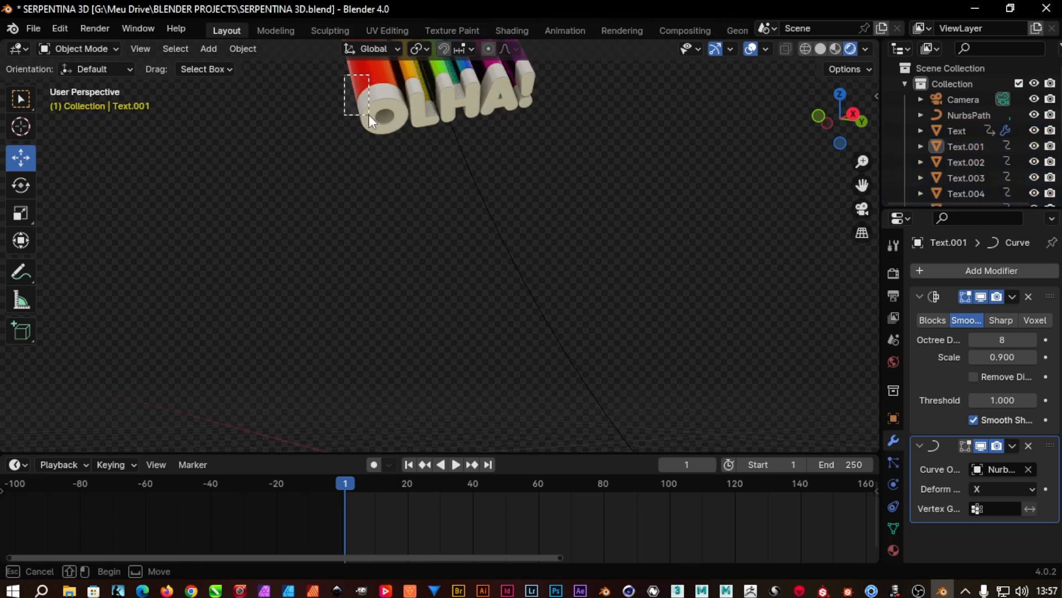
left_click(376, 81)
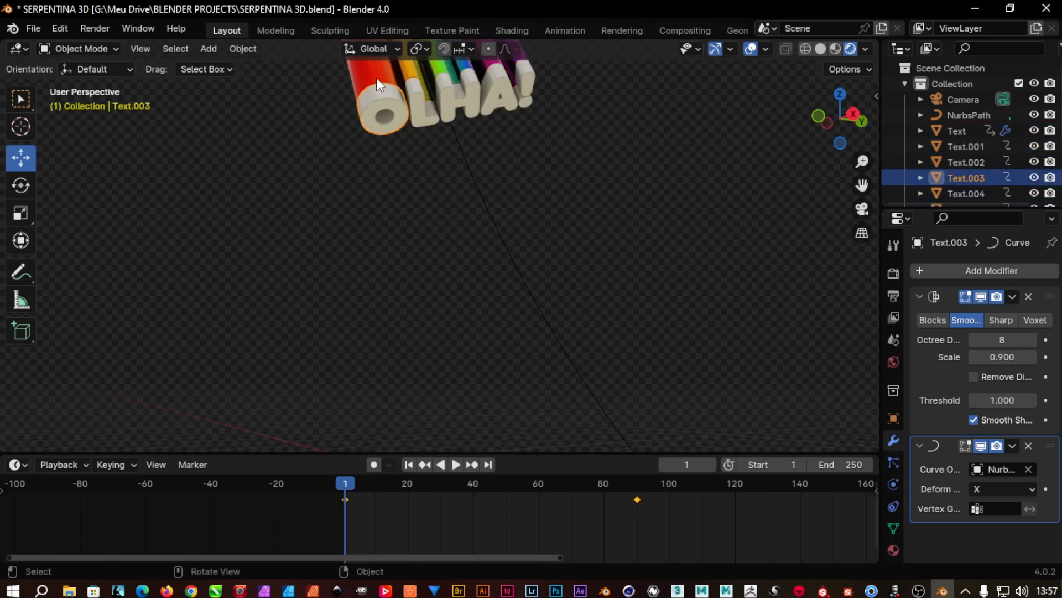
left_click(391, 130, "shift")
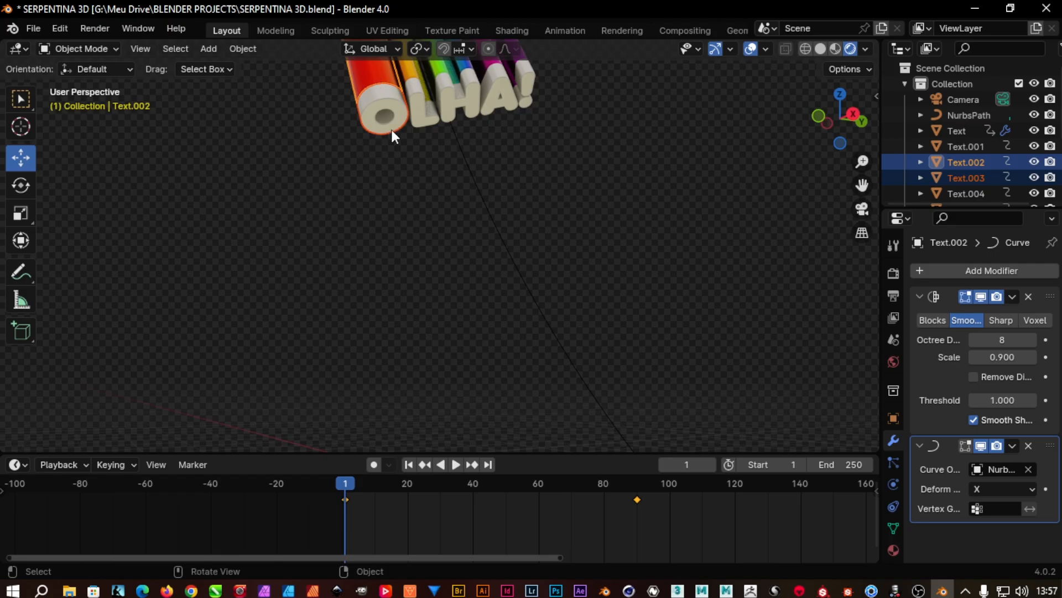
Step: Select both parts of the letter L and delay their keyframes by 2 frames, so the first lands on frame 3
left_click_drag(388, 157, 329, 76)
left_click_drag(426, 148, 415, 83)
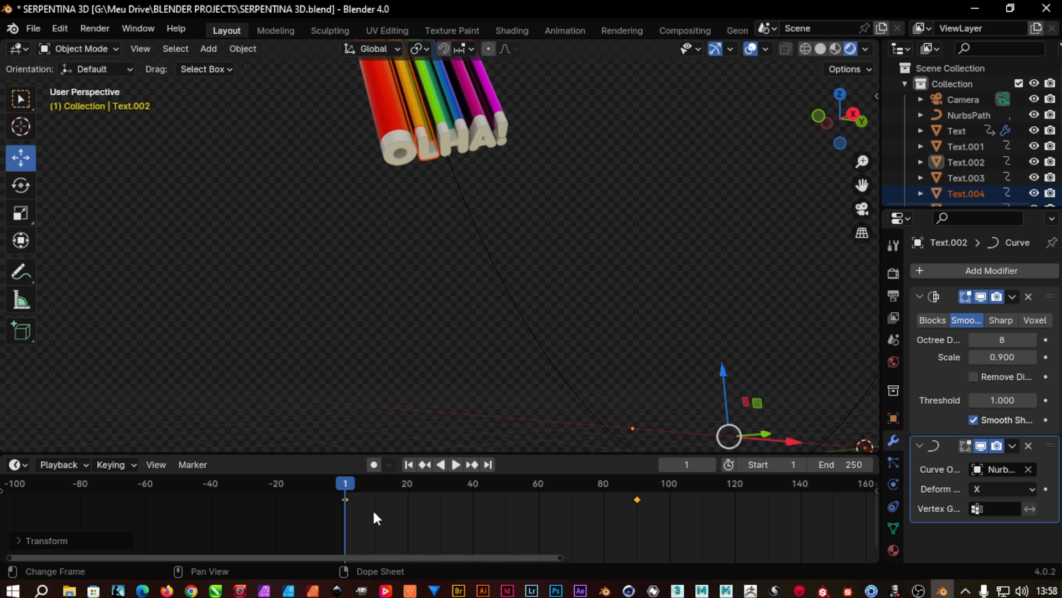
key("g")
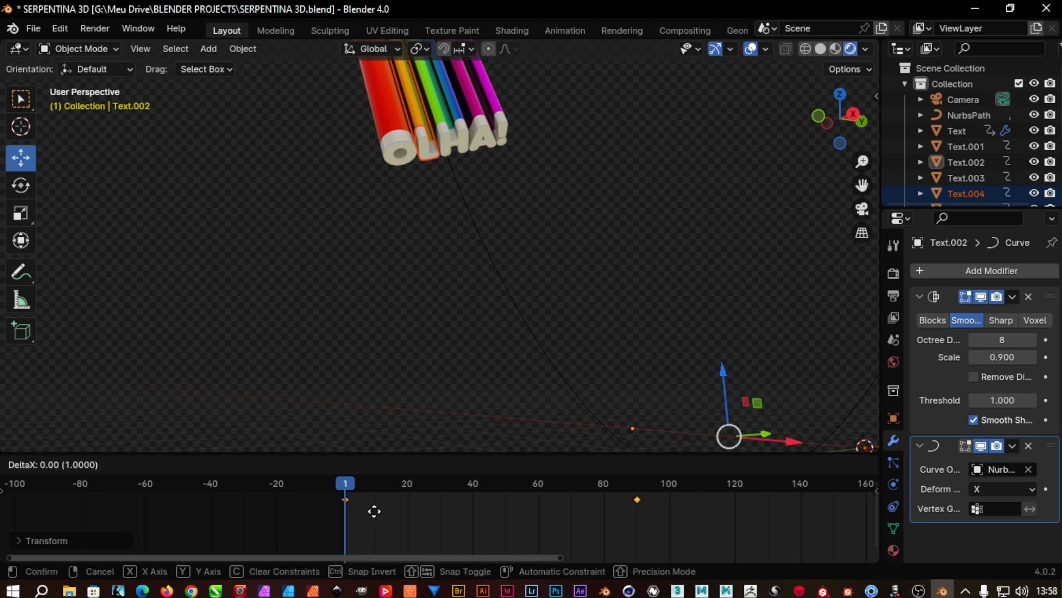
left_click(374, 510)
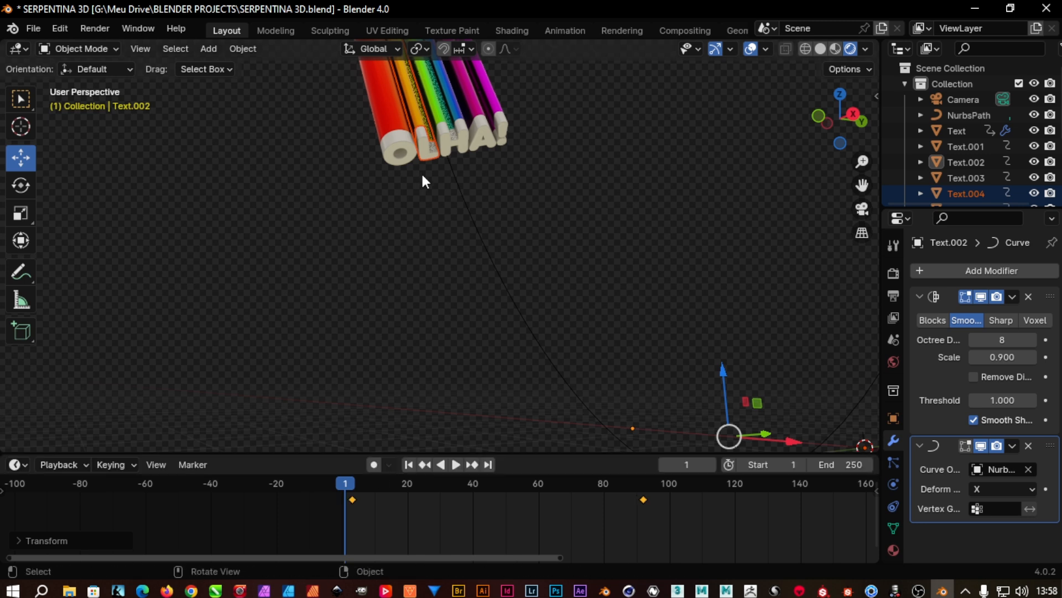
Step: Select both parts of the letter H and delay their keyframes by 4 frames, so the first lands on frame 5
left_click(449, 119)
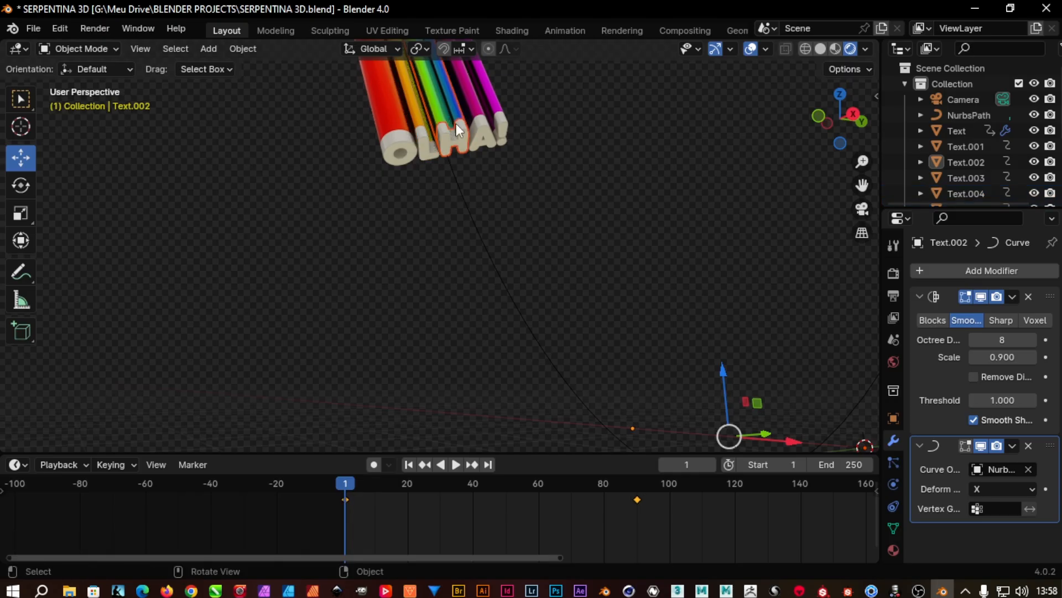
key("g")
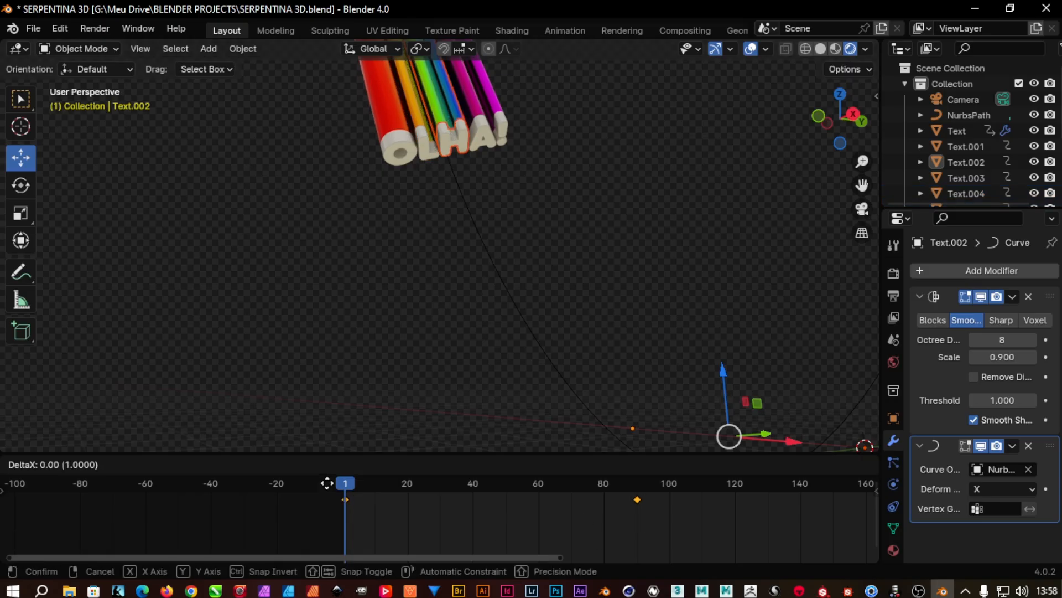
left_click(340, 483)
Step: Select both parts of the letter A and delay their keyframes by 6 frames
left_click_drag(474, 110, 477, 110)
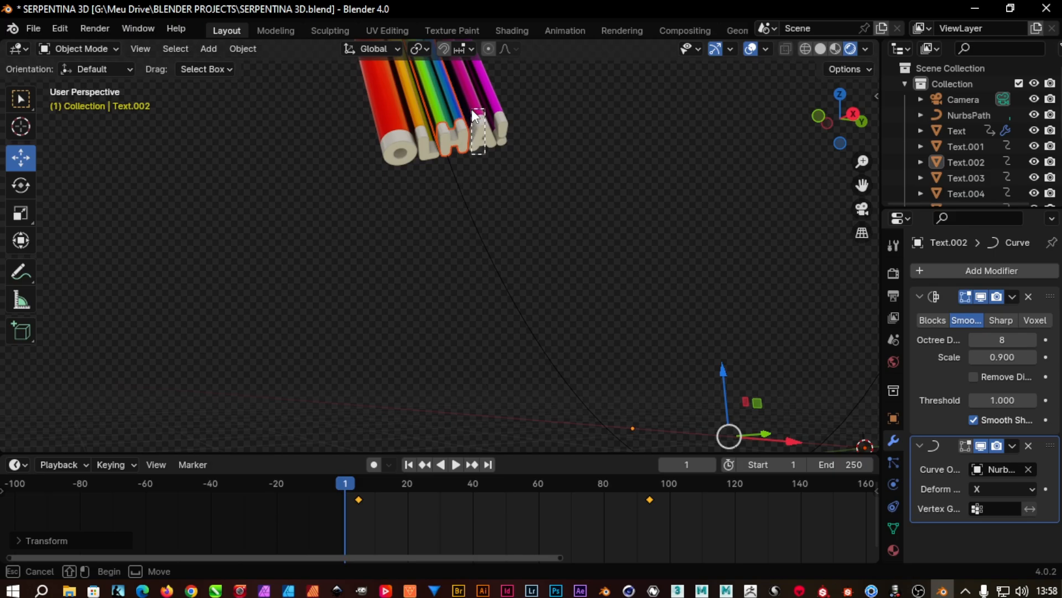
left_click(475, 103, "shift")
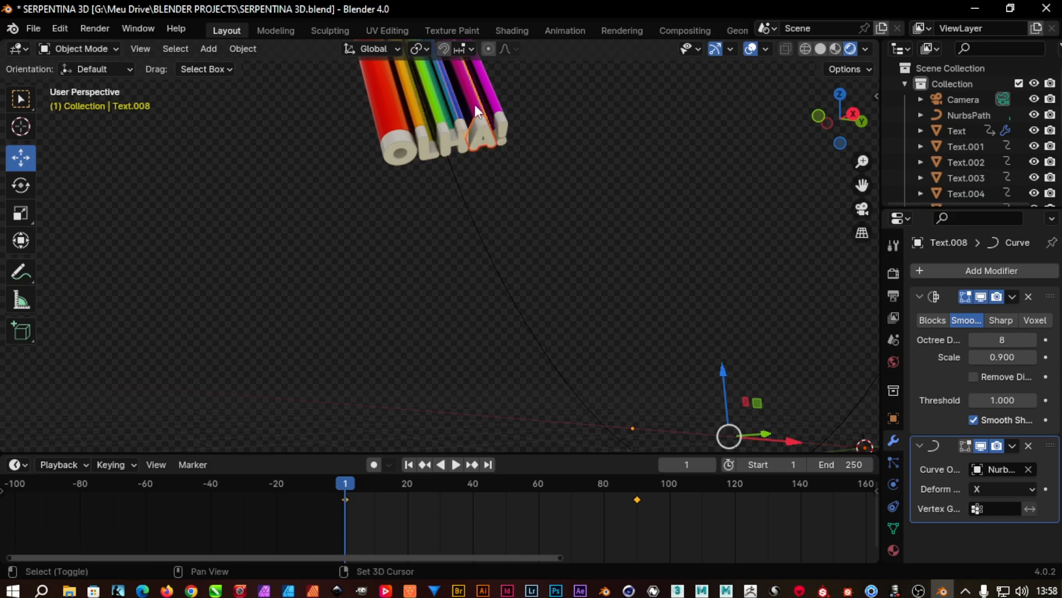
type("g")
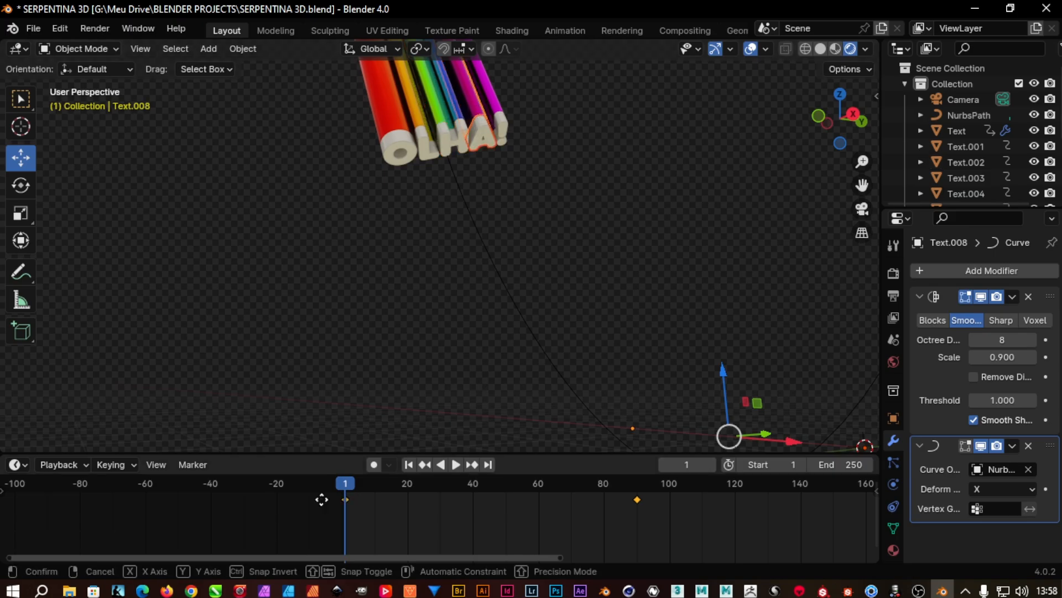
type("6")
key("Return")
Step: Select both parts of the exclamation mark and delay their keyframes by 8 frames, so the first lands on frame 9
left_click_drag(525, 105, 500, 122)
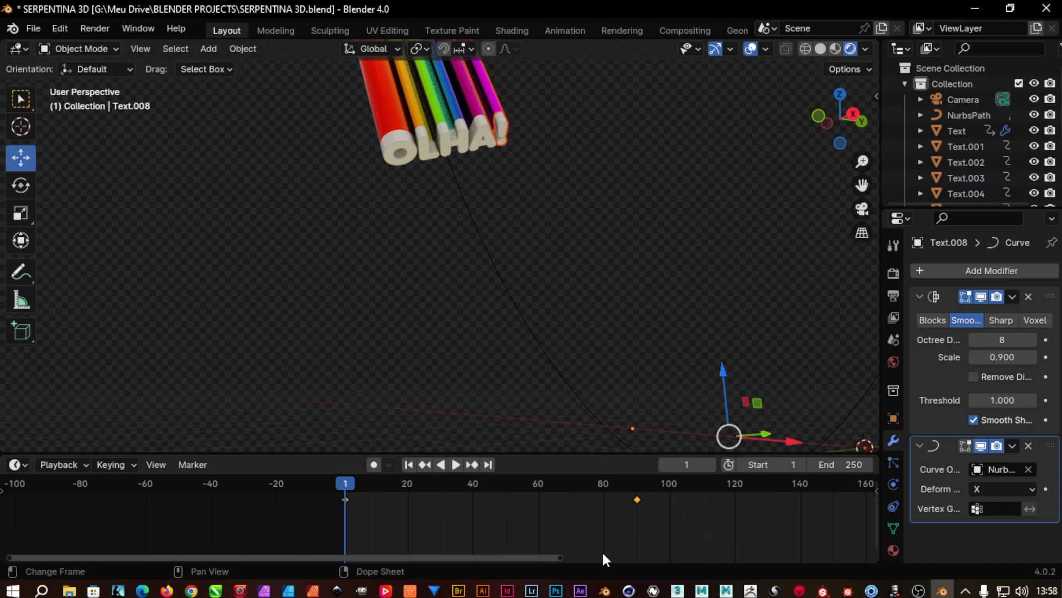
key("g")
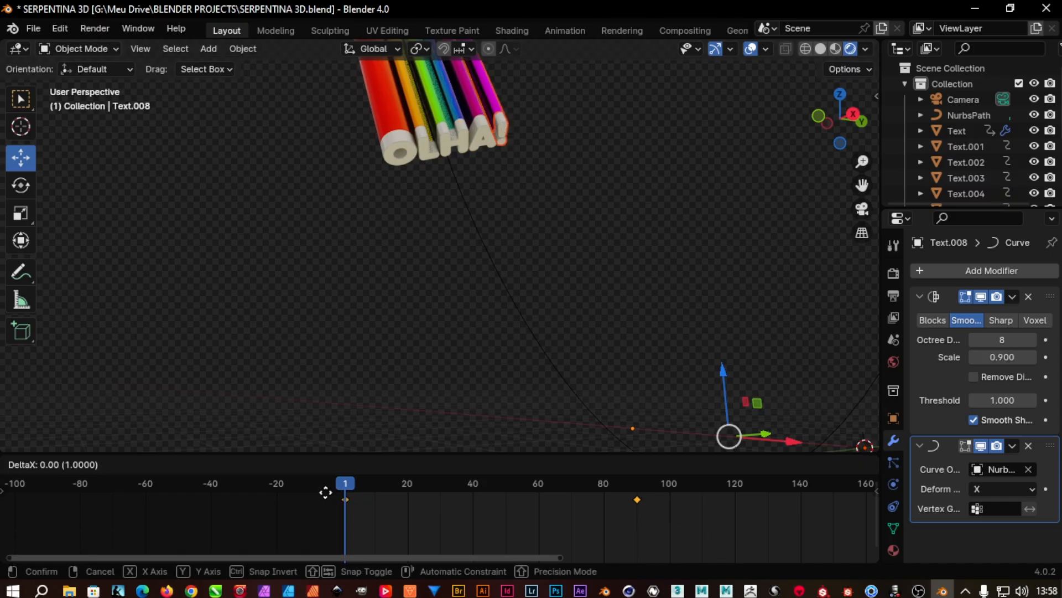
left_click(352, 492)
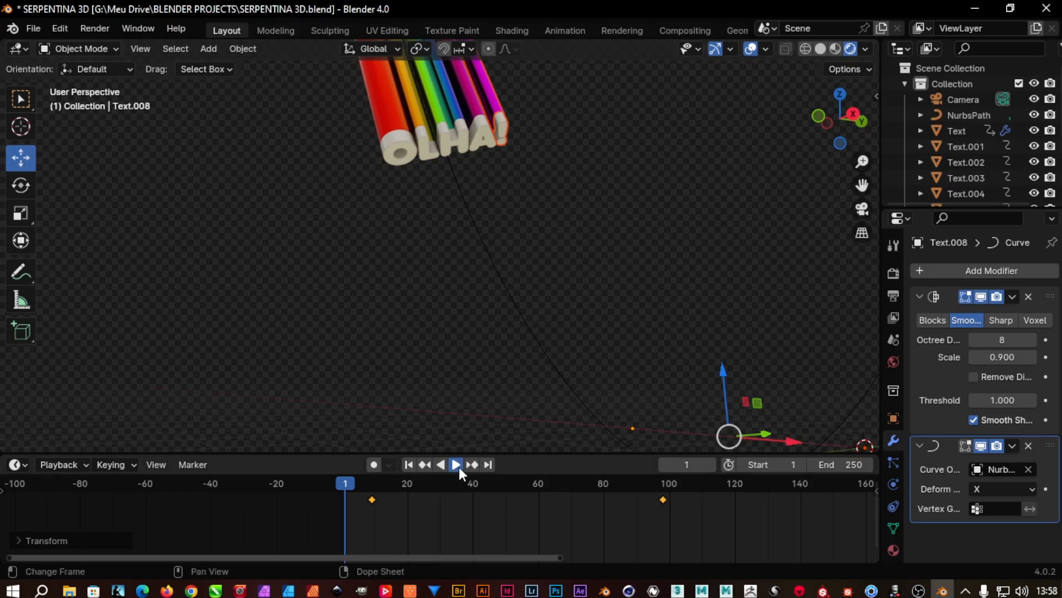
Step: Play the staggered letter animation from frame 1 and stop it at frame 10
key("space")
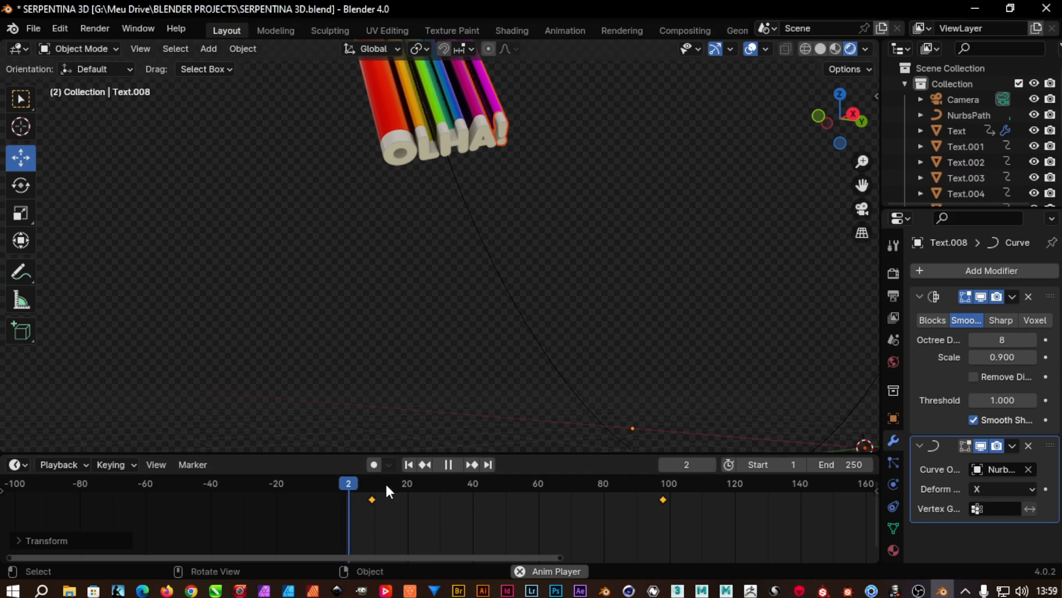
scroll(453, 272, "down", 3)
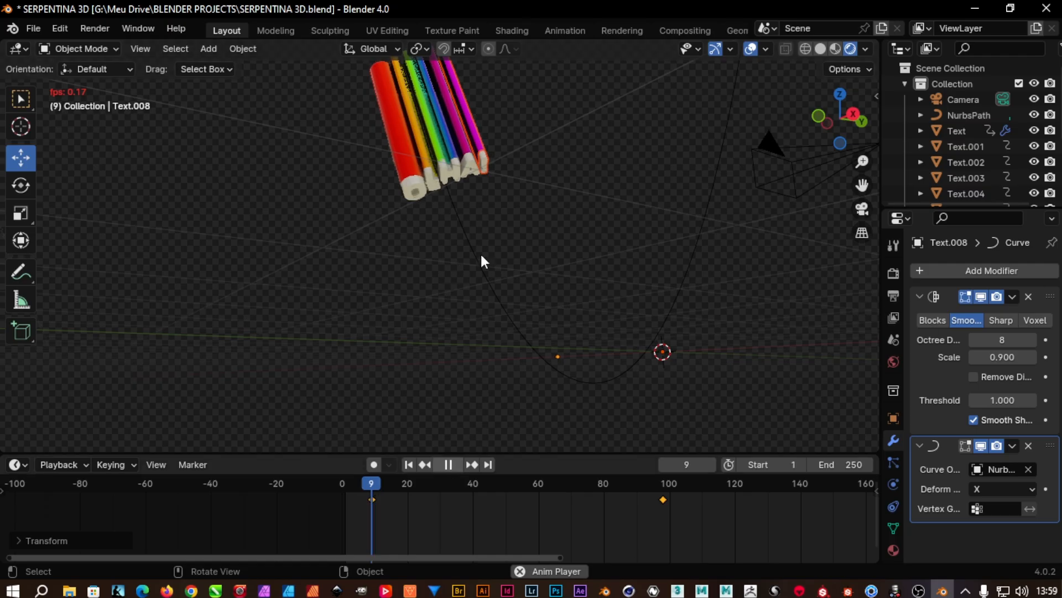
key("space")
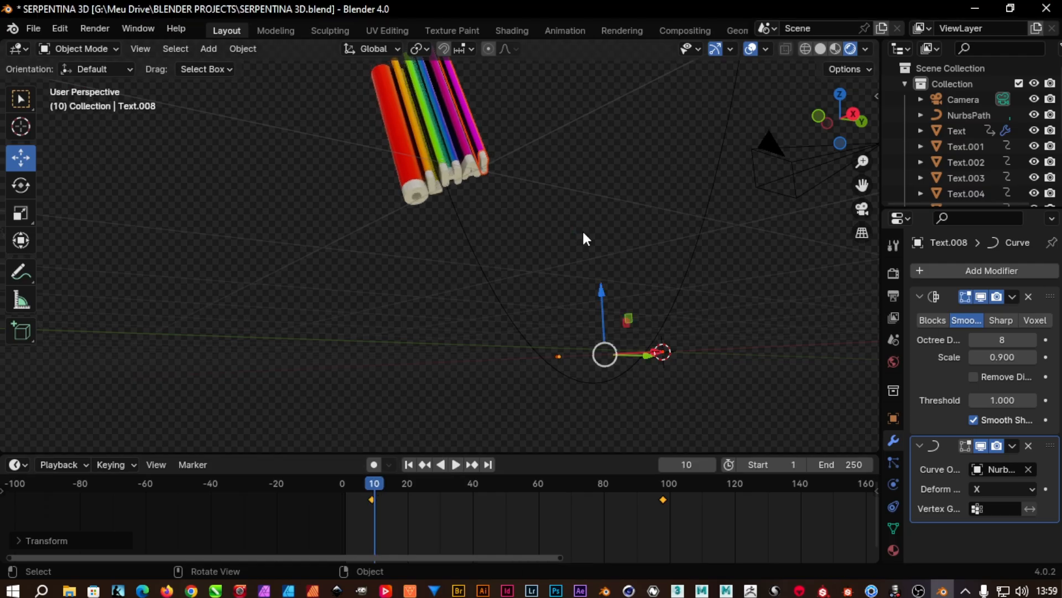
Step: Look through the camera, play the animation and check frames 45, 87 and 62, ending back at the start of the timeline
key("KP_0")
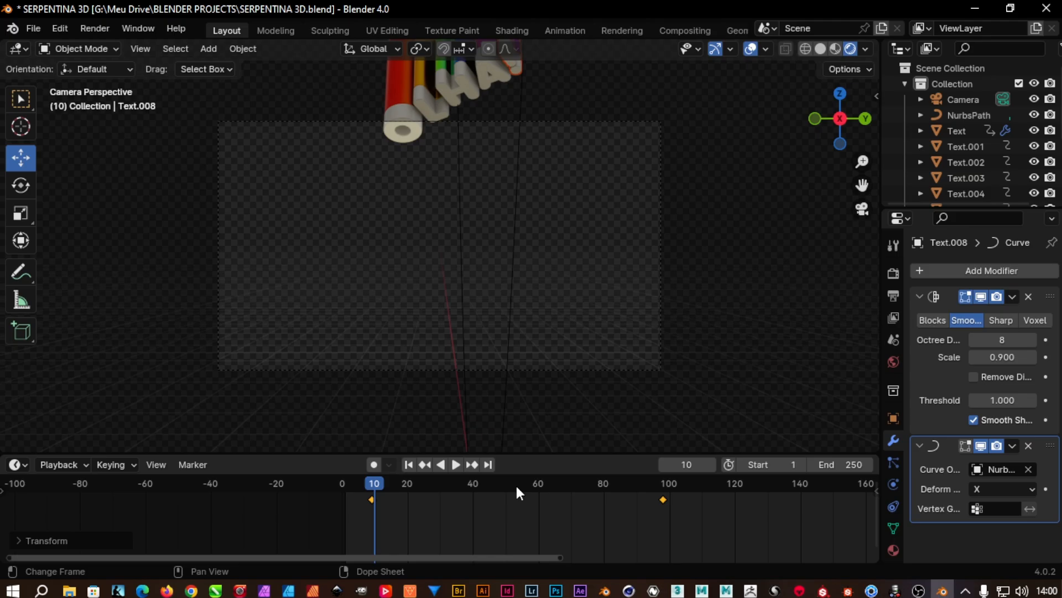
key("space")
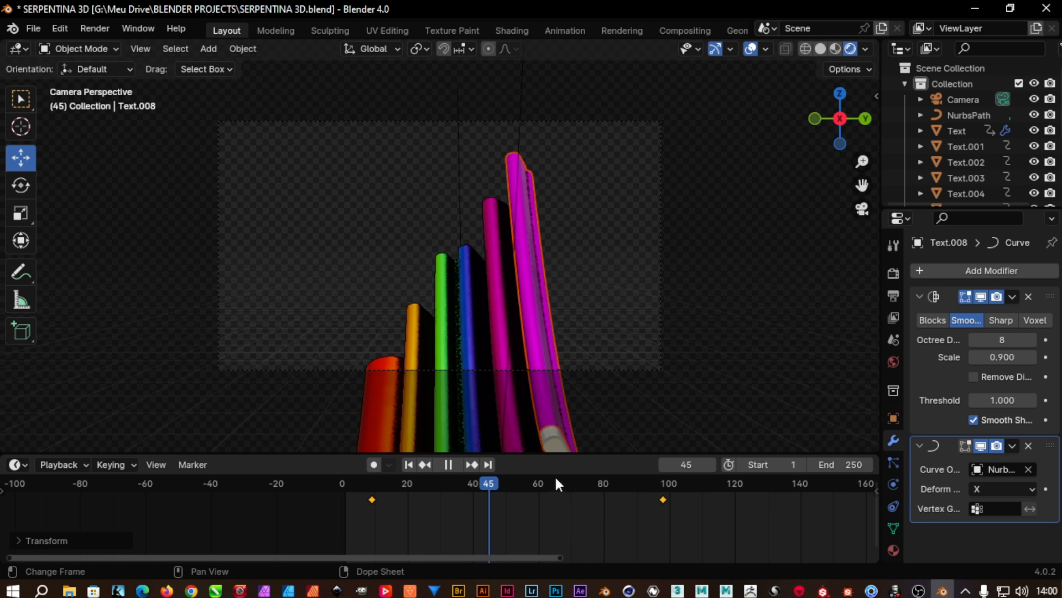
key("space")
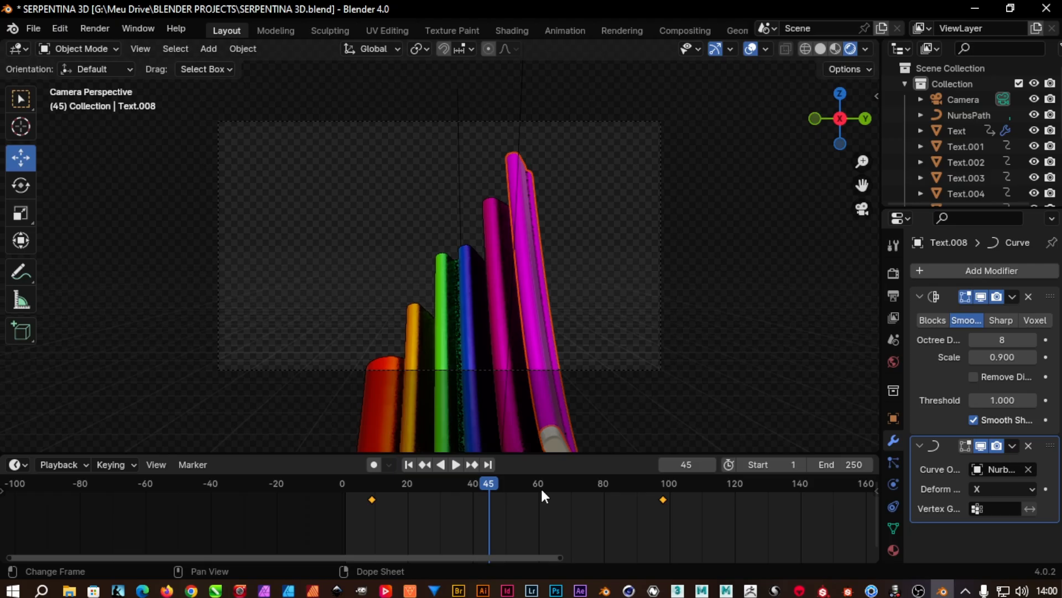
left_click(541, 491)
left_click_drag(542, 492, 612, 481)
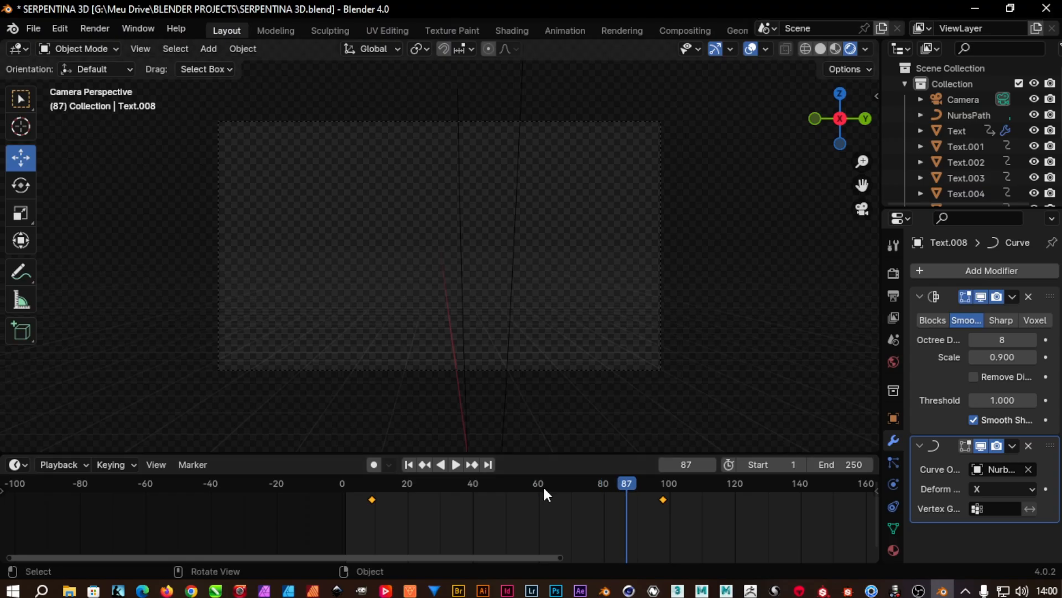
left_click(545, 489)
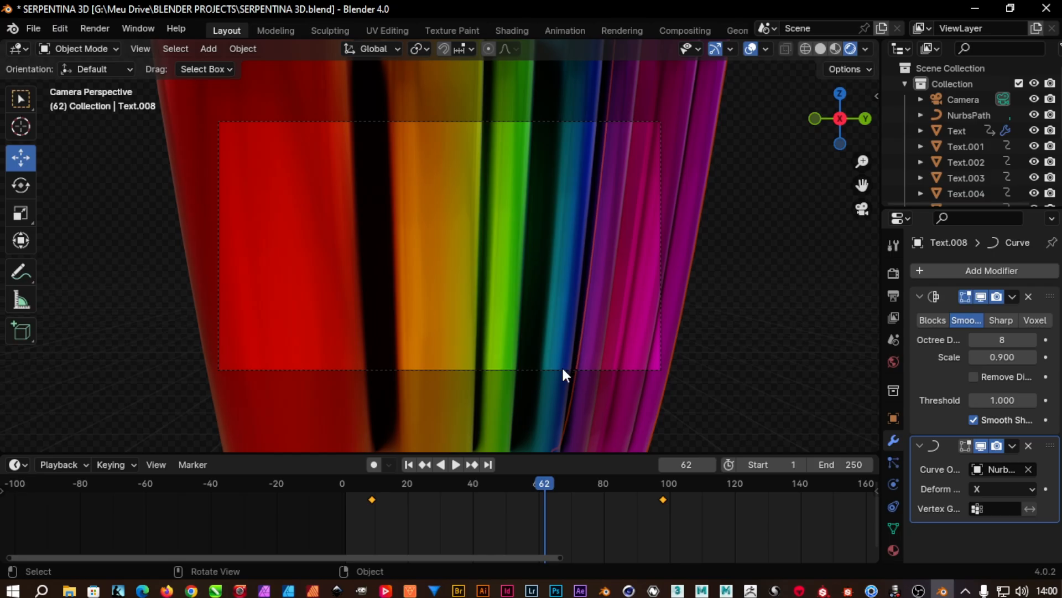
key("shift+Left")
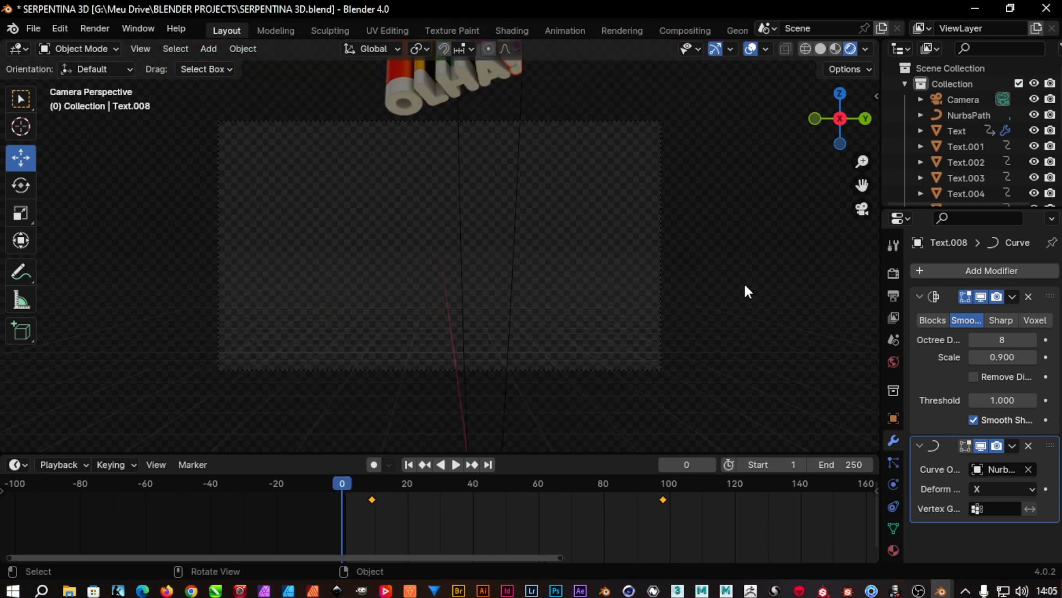
Step: Leave the camera view, deselect the letters and add an Irradiance Volume light probe at the origin
mouse_move(744, 285)
middle_mouse_down()
mouse_move(771, 285)
mouse_move(655, 274)
mouse_move(645, 285)
mouse_move(745, 287)
mouse_move(398, 373)
middle_mouse_up()
scroll(771, 285, "down", 4)
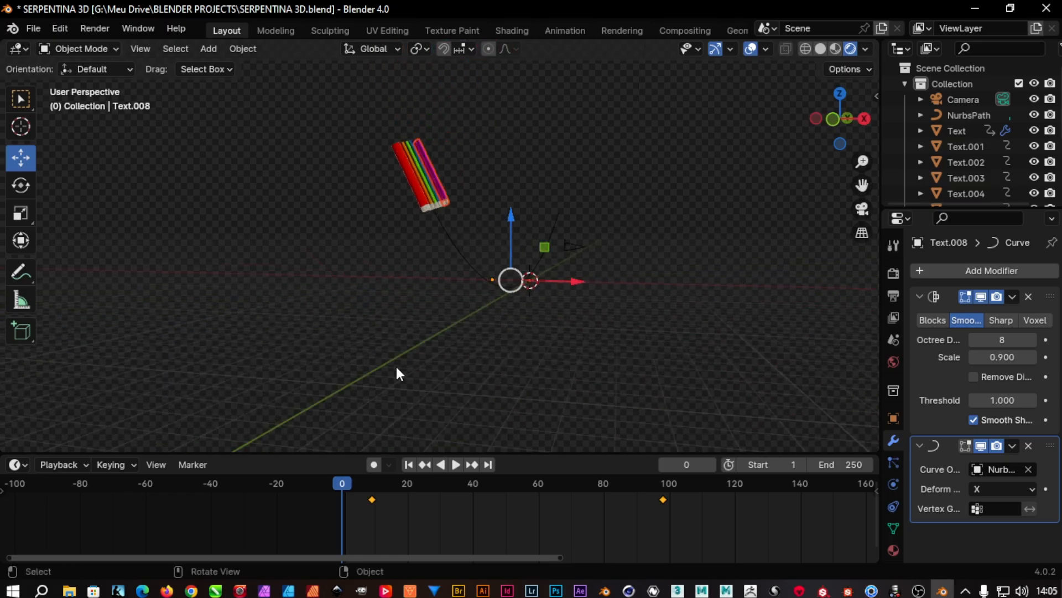
left_click(389, 296)
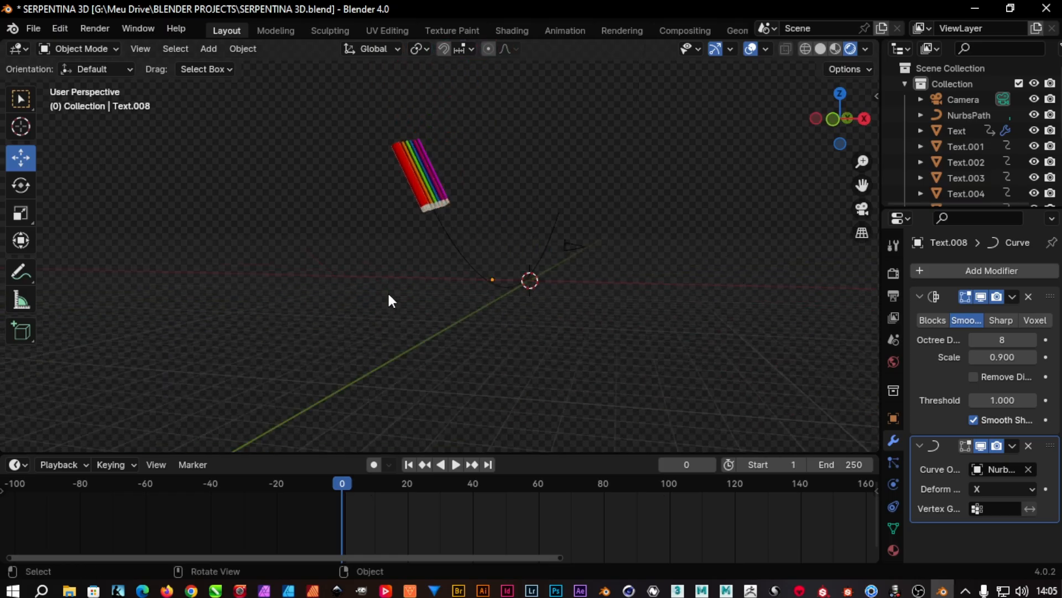
key("shift+a")
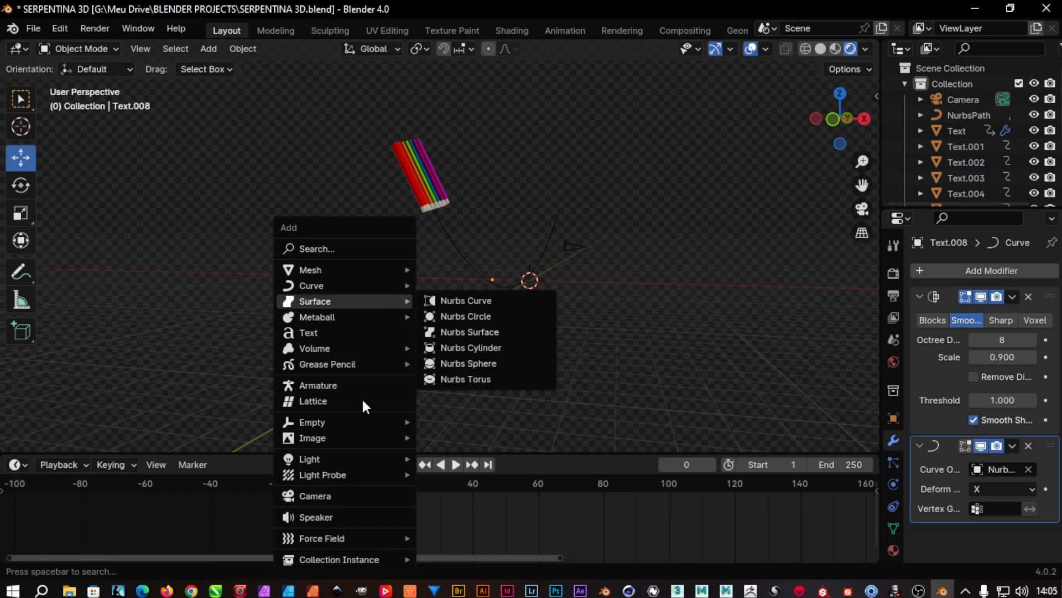
mouse_move(363, 474)
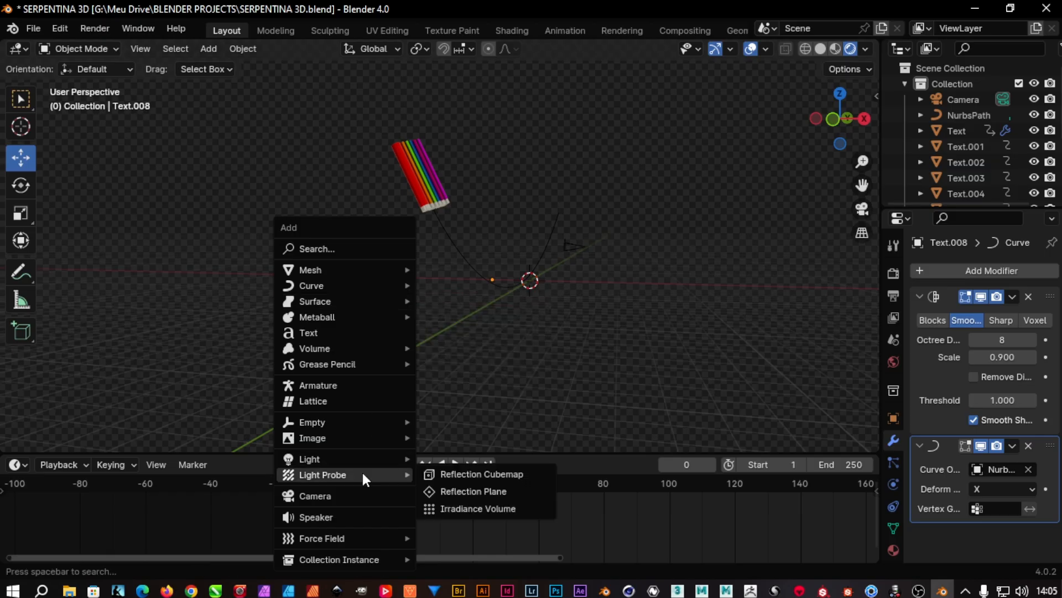
left_click(511, 514)
Step: Scale the irradiance volume to about 7.92 along Y and about 10.06 along Z
middle_click_drag(582, 337, 433, 369)
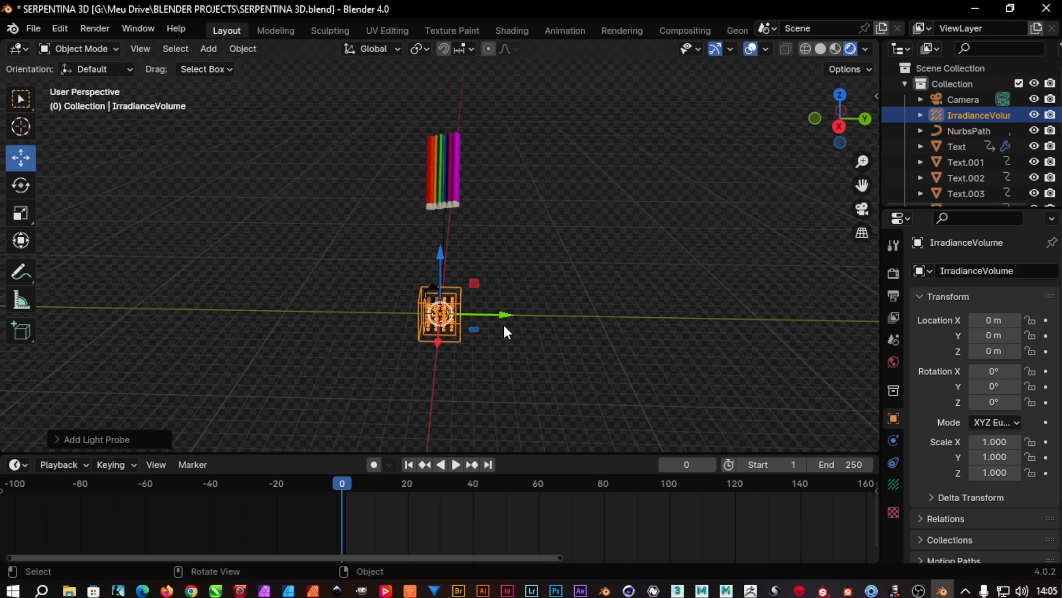
key("s")
key("y")
left_click(14, 330)
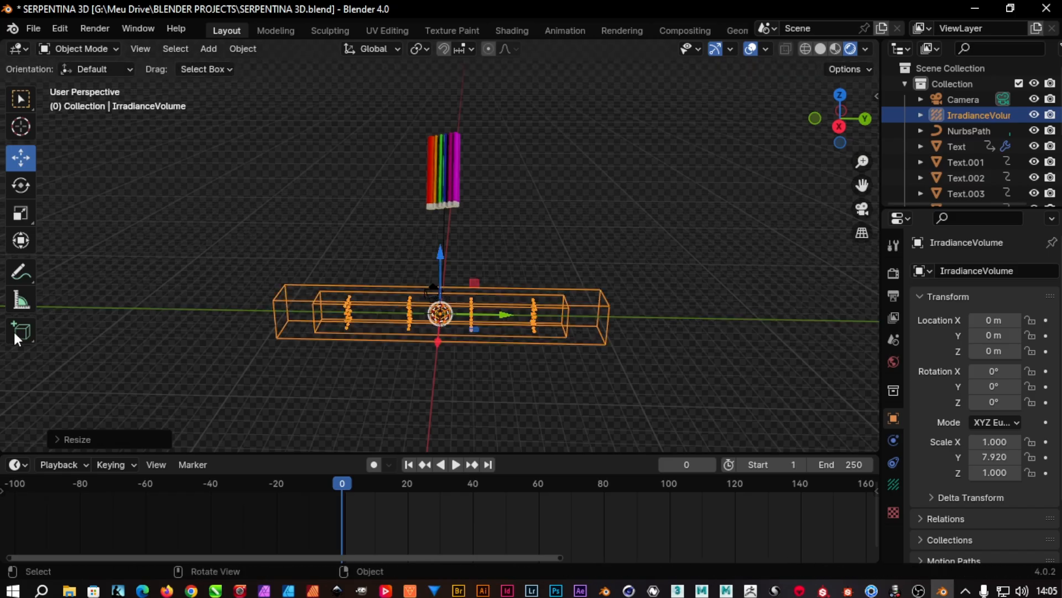
middle_click_drag(653, 203, 325, 266)
key("s")
key("z")
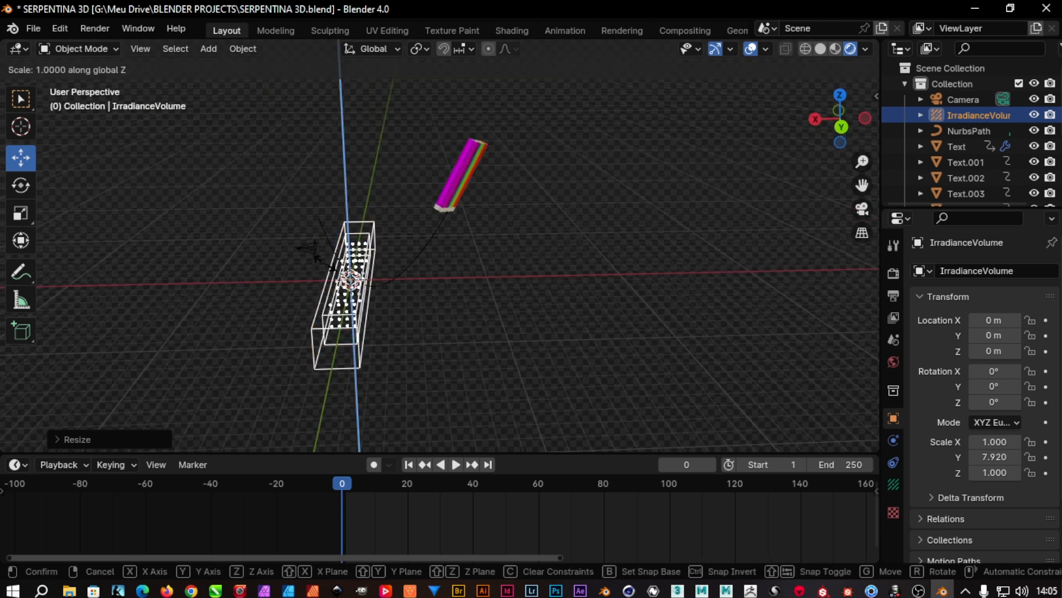
left_click(352, 383)
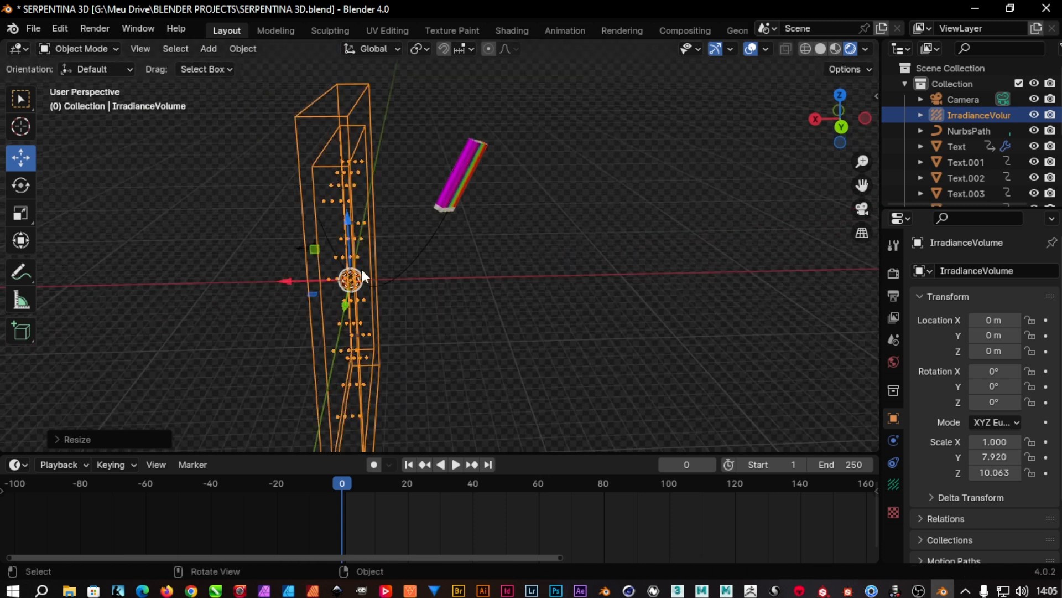
Step: Scale the irradiance volume to about 16.76 along X so it encloses the text and its path
key("s")
key("x")
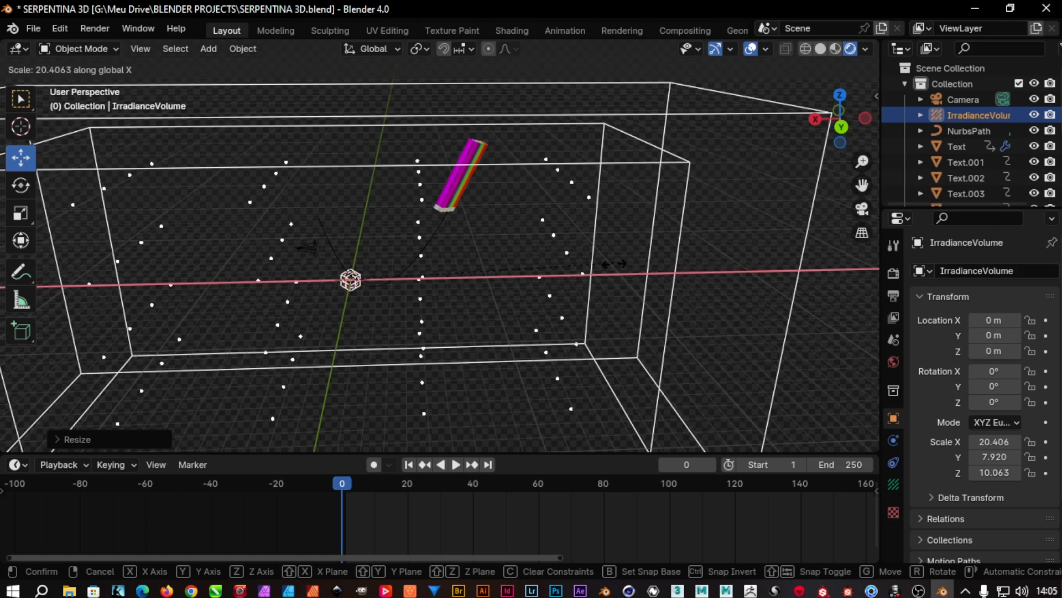
left_click(600, 275)
middle_click_drag(599, 272, 739, 237)
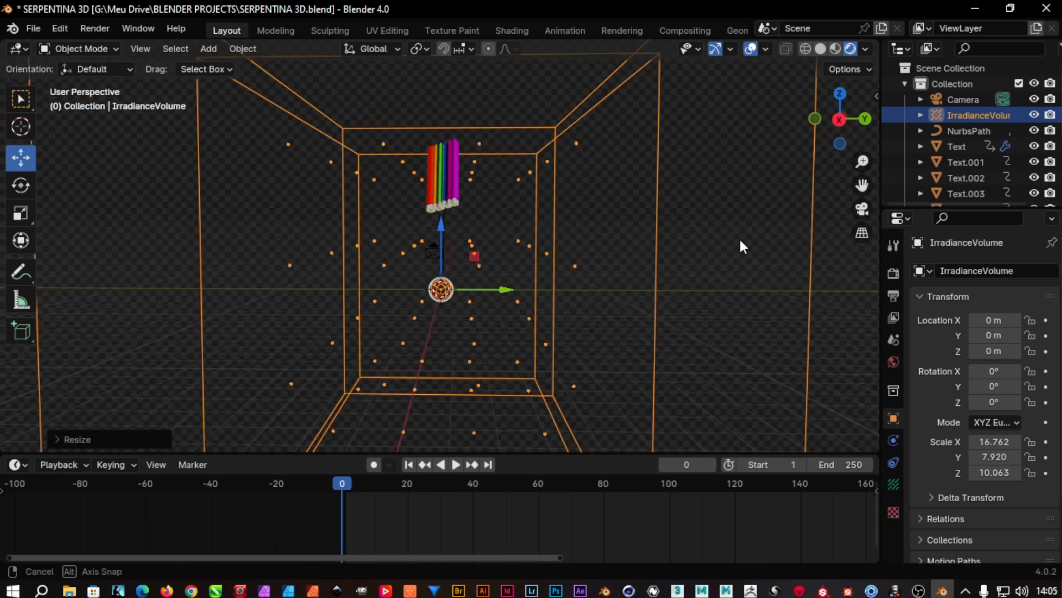
scroll(738, 237, "up", 2)
scroll(739, 241, "down", 3)
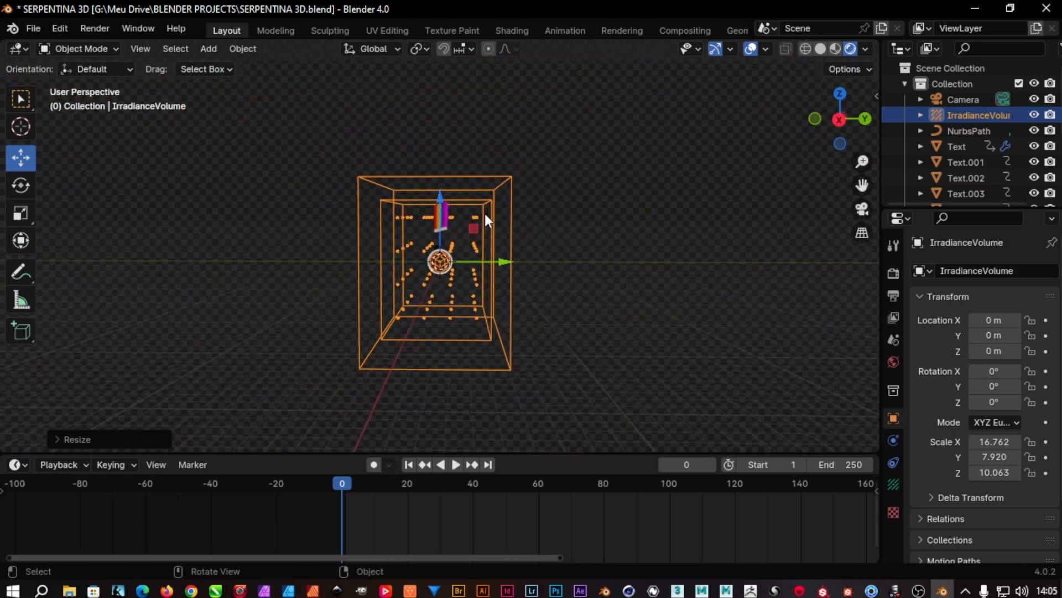
scroll(460, 219, "up", 5)
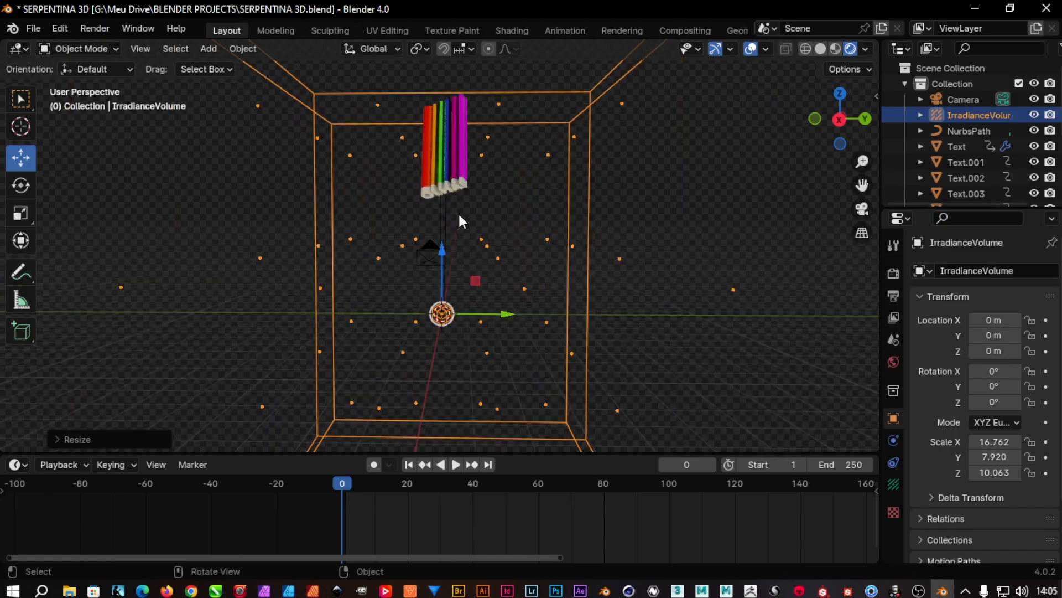
scroll(462, 222, "down", 1)
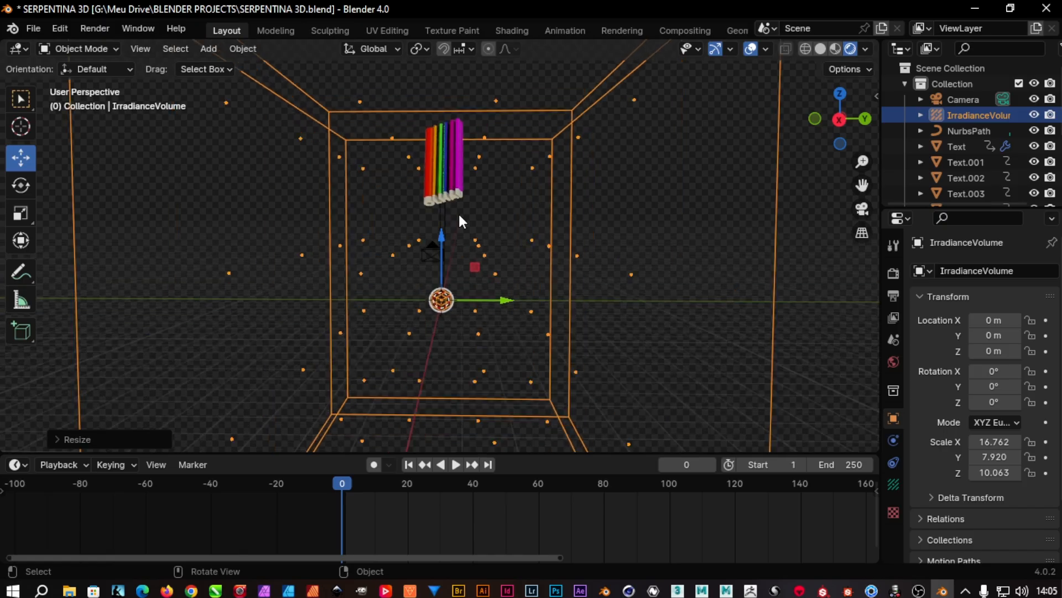
Step: Set the irradiance volume's probe resolution to 8 in X, Y and Z
left_click(894, 485)
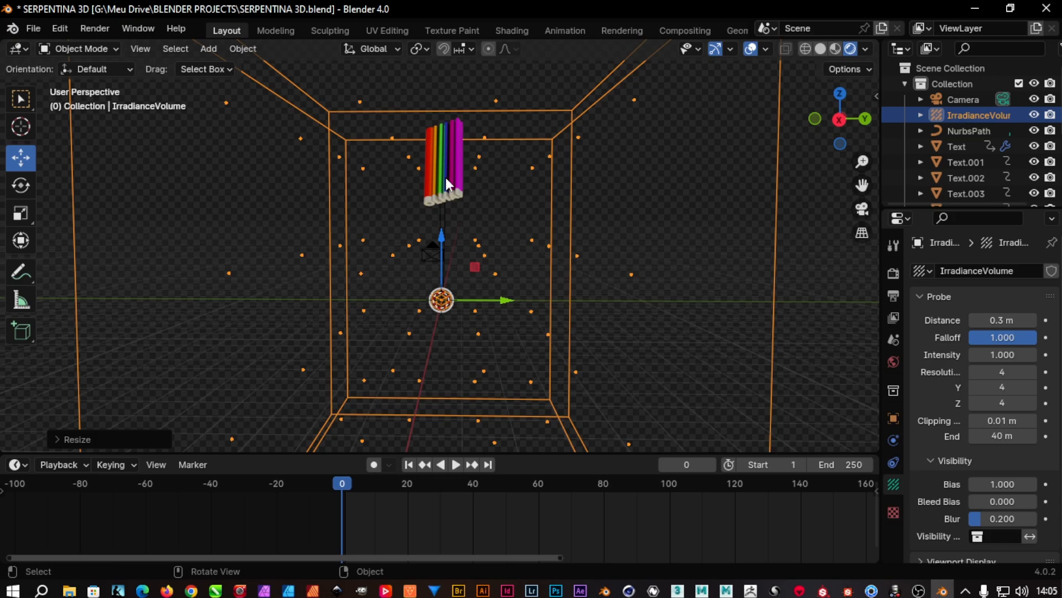
scroll(446, 182, "up", 3)
scroll(453, 92, "down", 5)
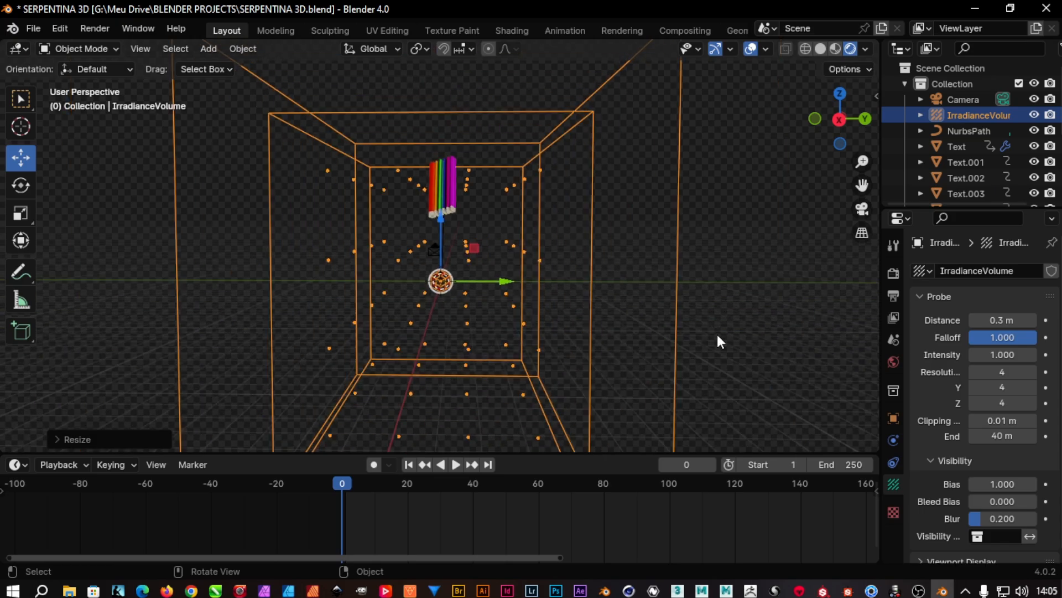
left_click_drag(1005, 370, 1005, 403)
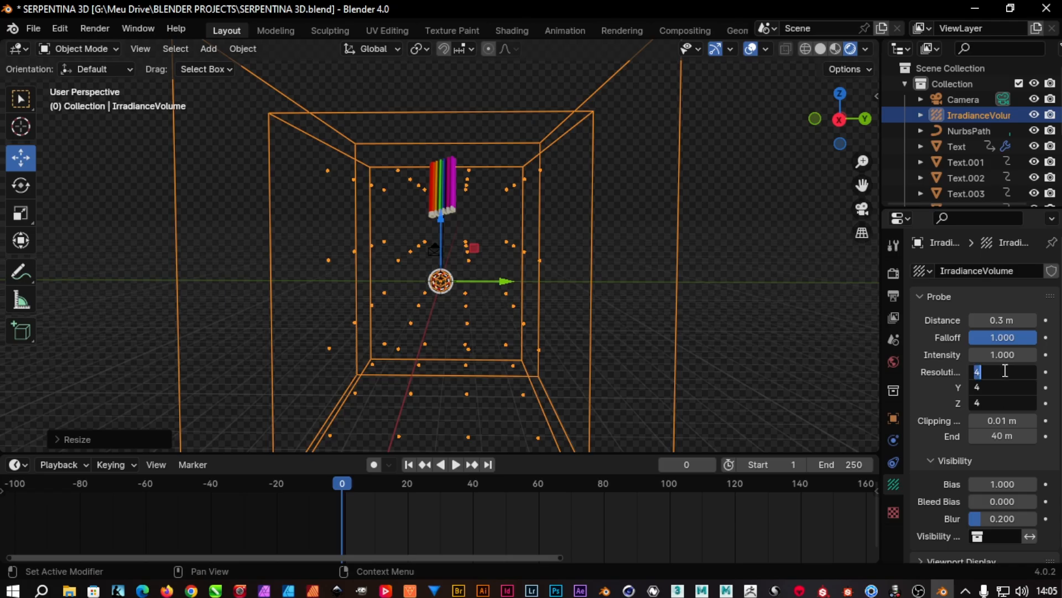
type("8")
key("Return")
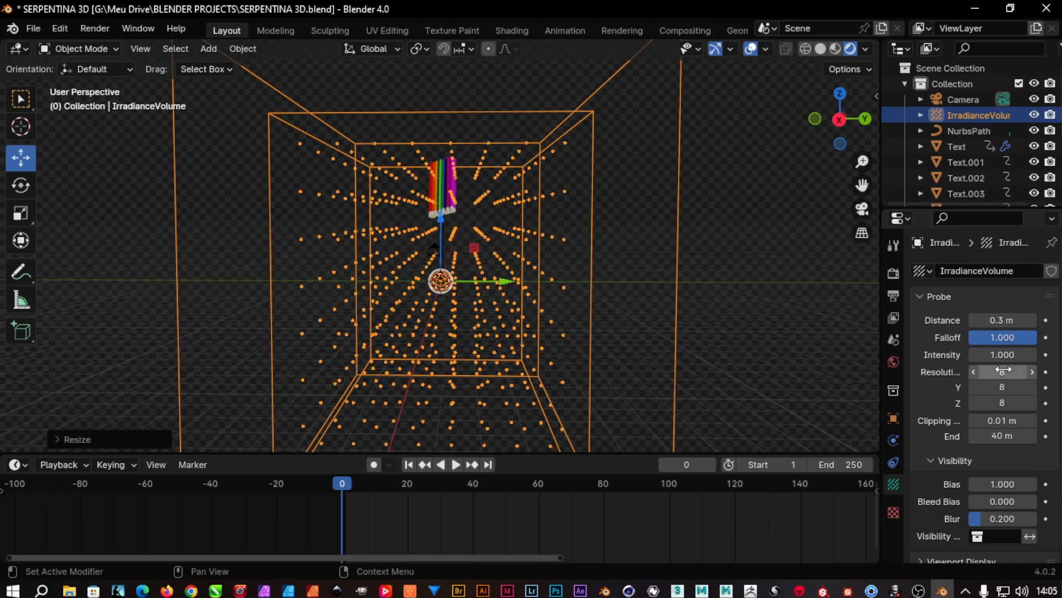
Step: Set the irradiance volume's influence distance to 0.8 m
left_click(1013, 320)
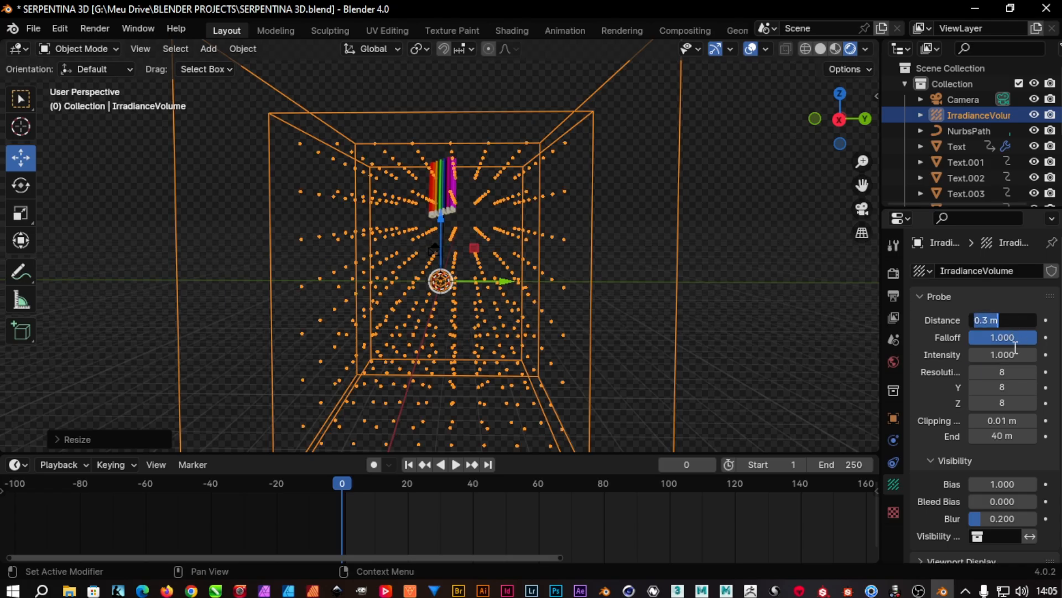
type("0.8")
key("Return")
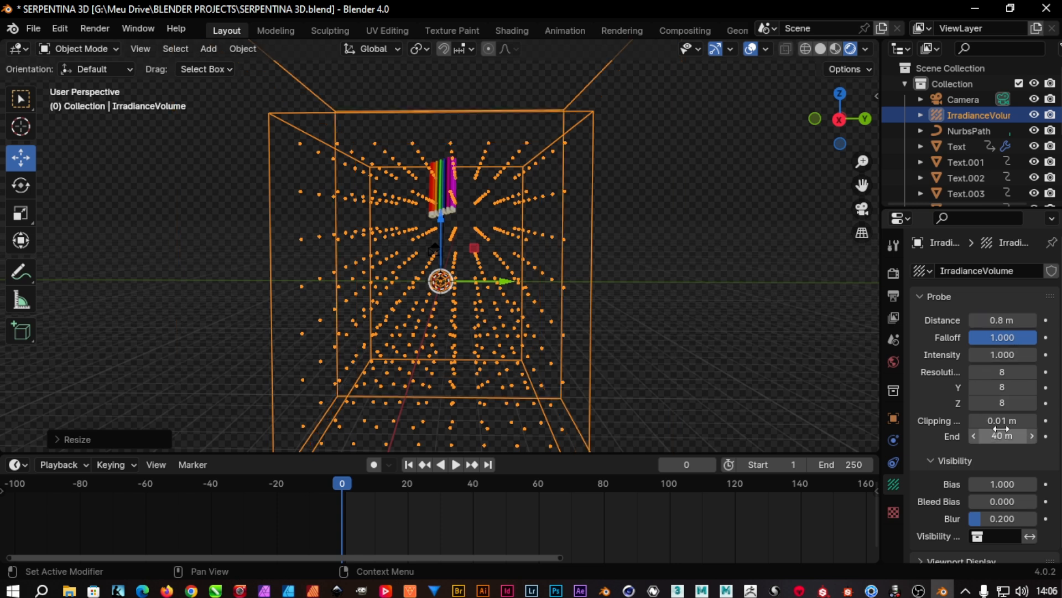
scroll(919, 448, "down", 1)
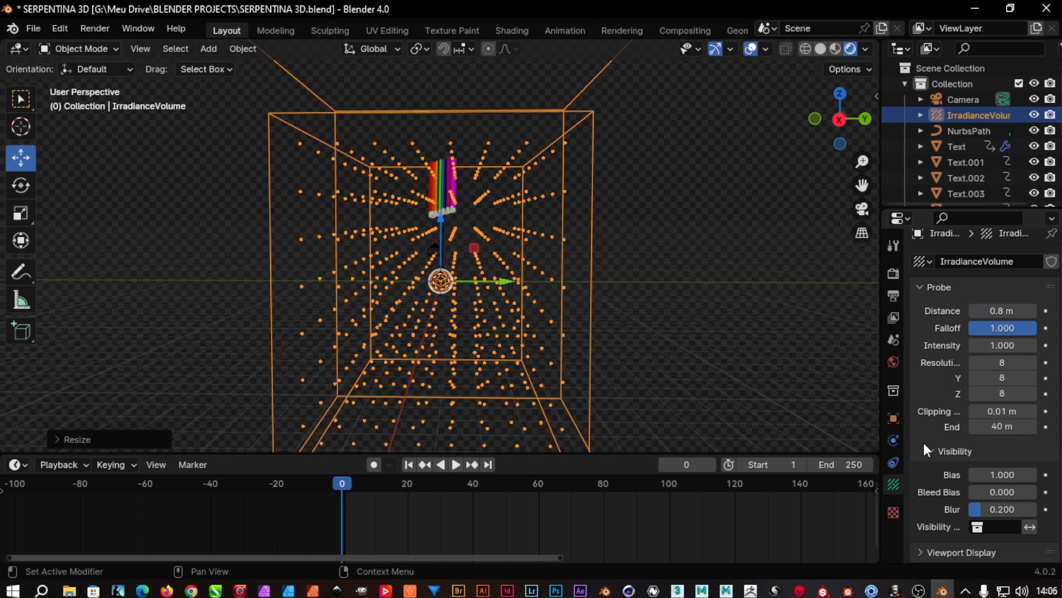
Step: Deselect the irradiance volume and set the scene's end frame to 90
scroll(924, 442, "up", 1)
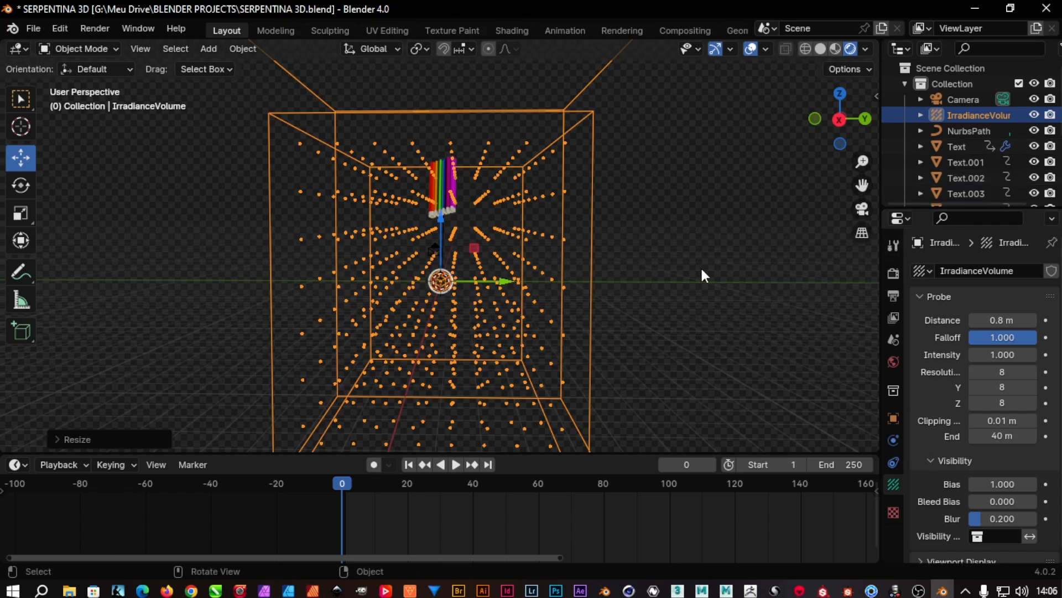
left_click(758, 230)
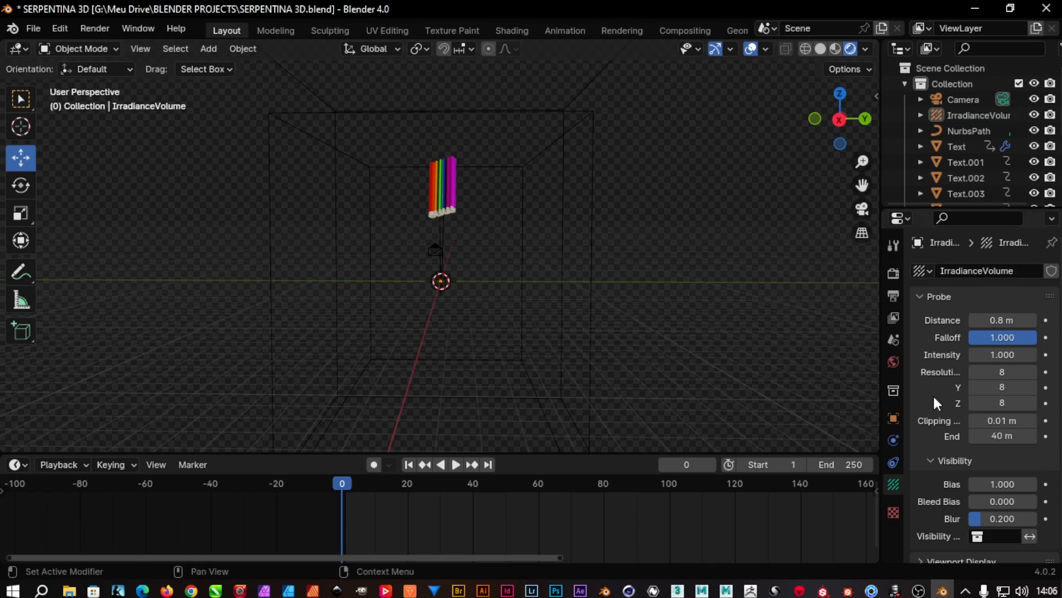
left_click(895, 271)
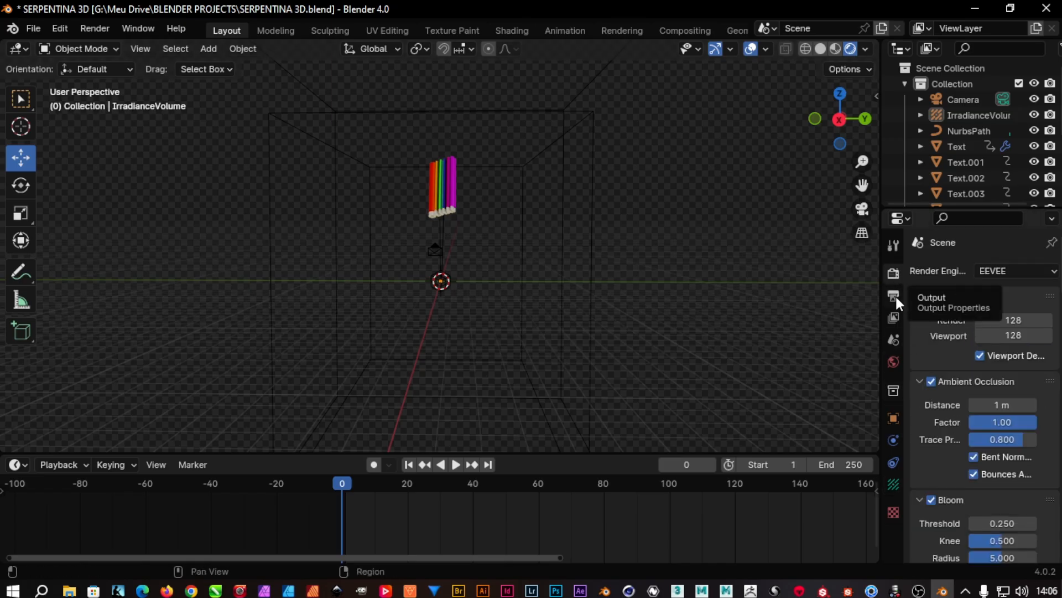
left_click(895, 295)
scroll(927, 418, "down", 4)
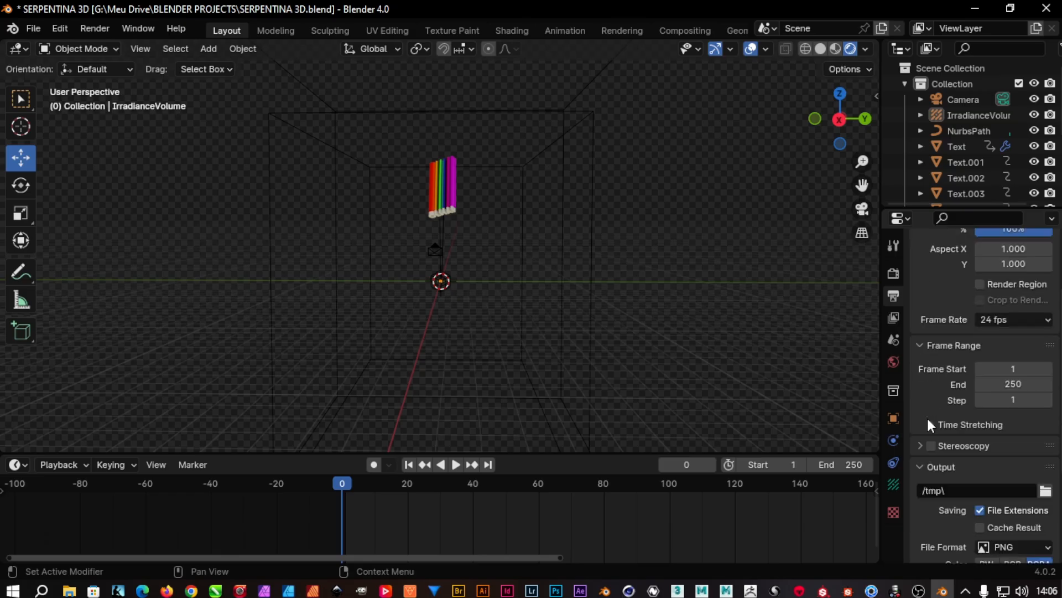
left_click(1021, 387)
type("90")
key("Return")
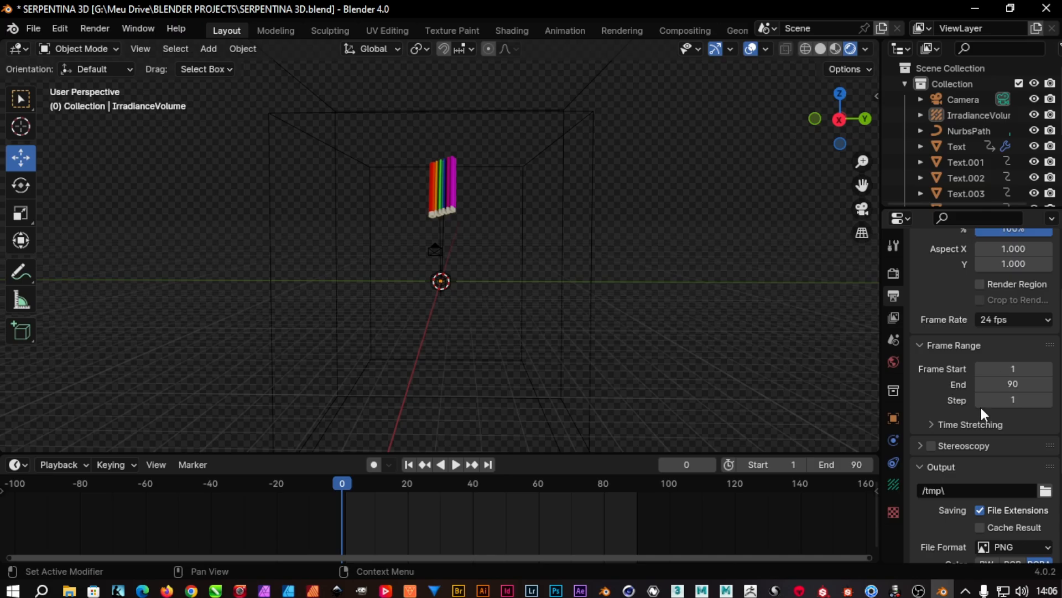
Step: Set the PNG output compression to 0%
scroll(959, 418, "down", 3)
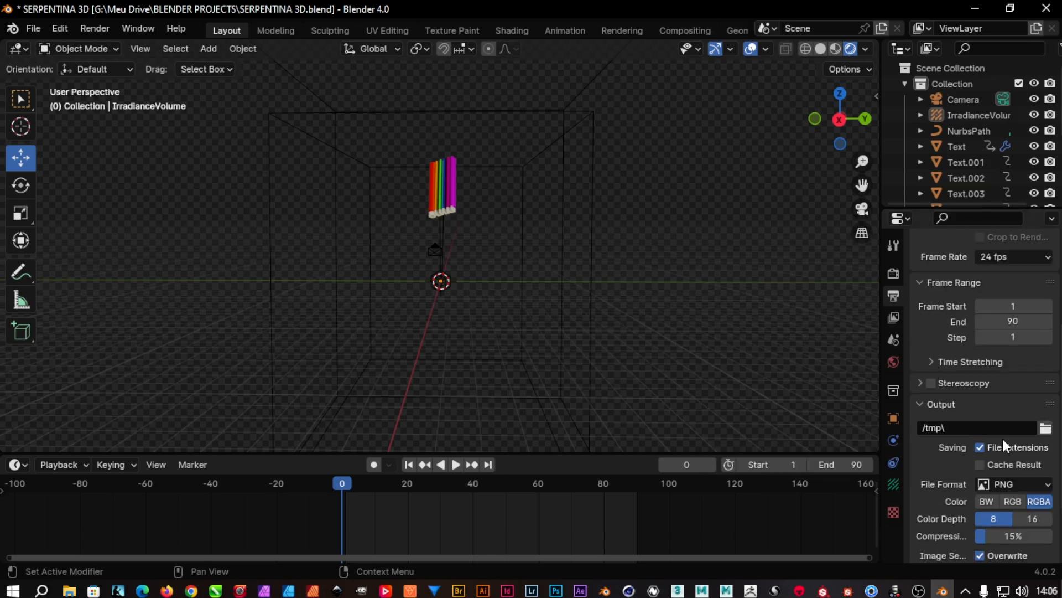
scroll(955, 467, "down", 3)
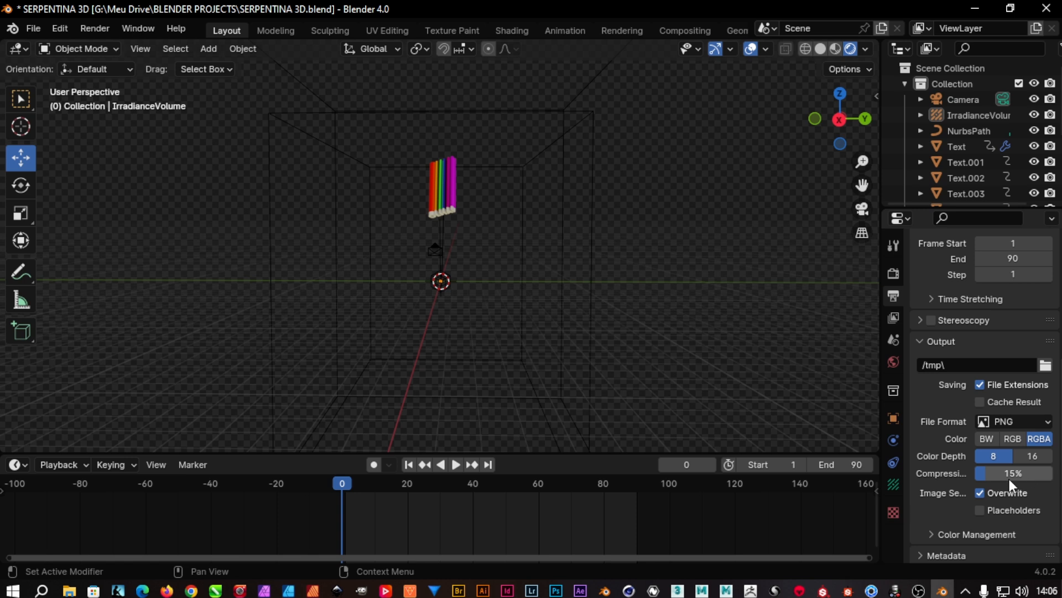
key("BackSpace")
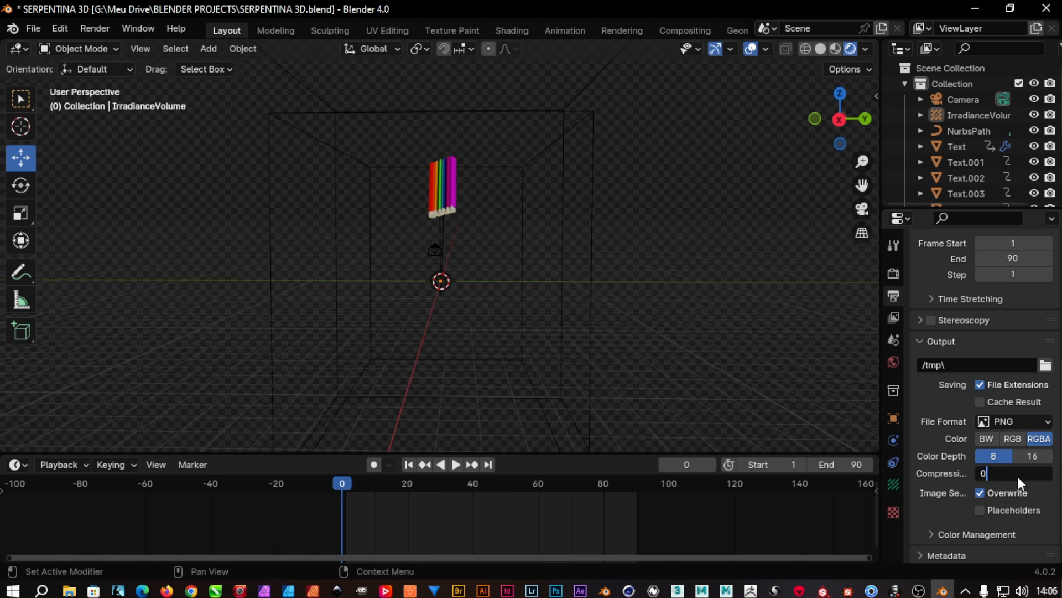
type("0")
key("Return")
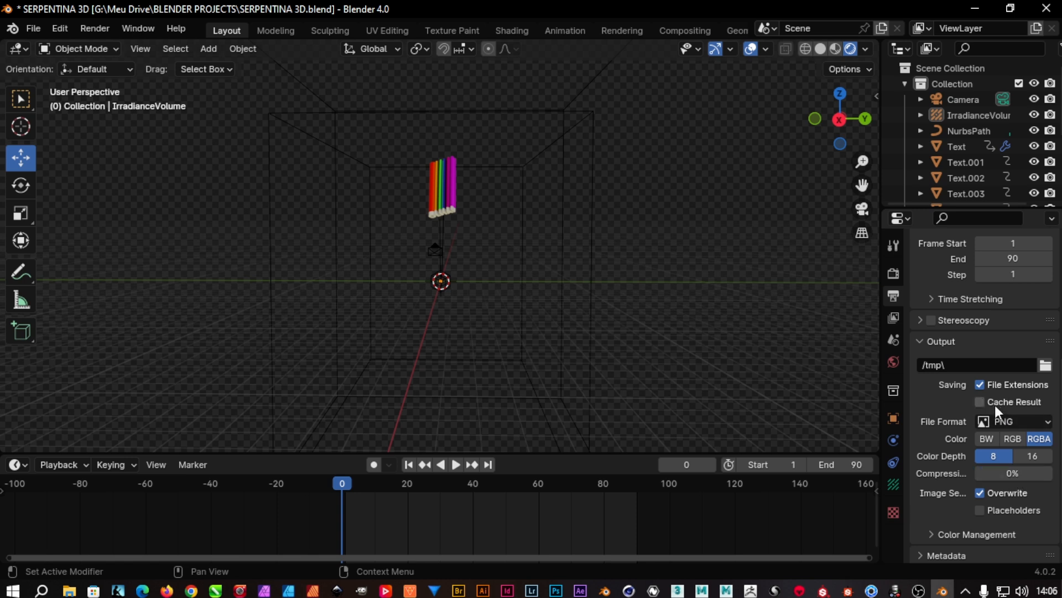
Step: Set the render output format to FFmpeg Video with a QuickTime container
left_click(1040, 422)
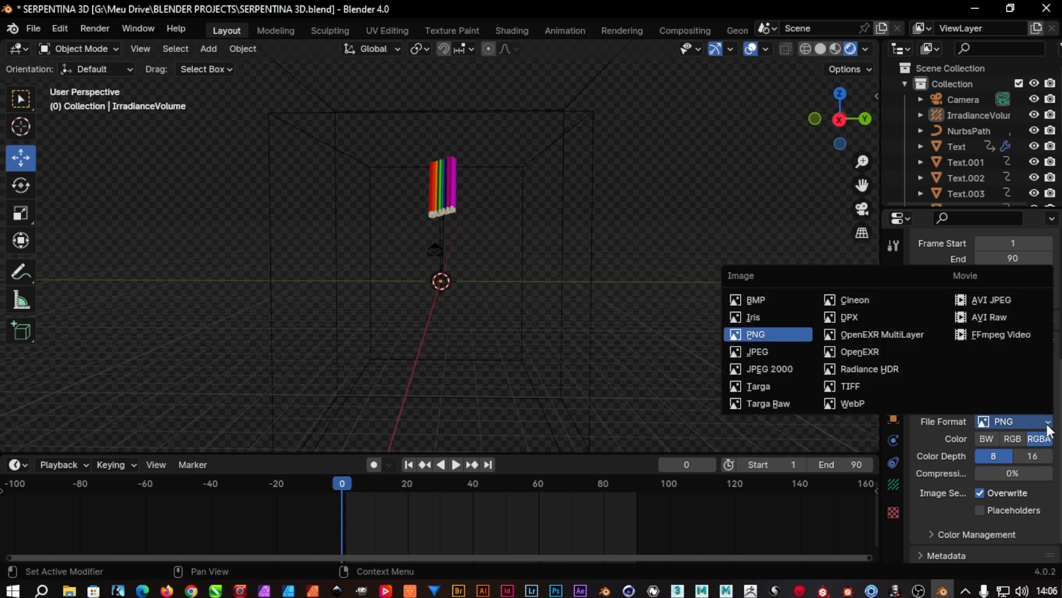
left_click(1005, 334)
left_click(1034, 349)
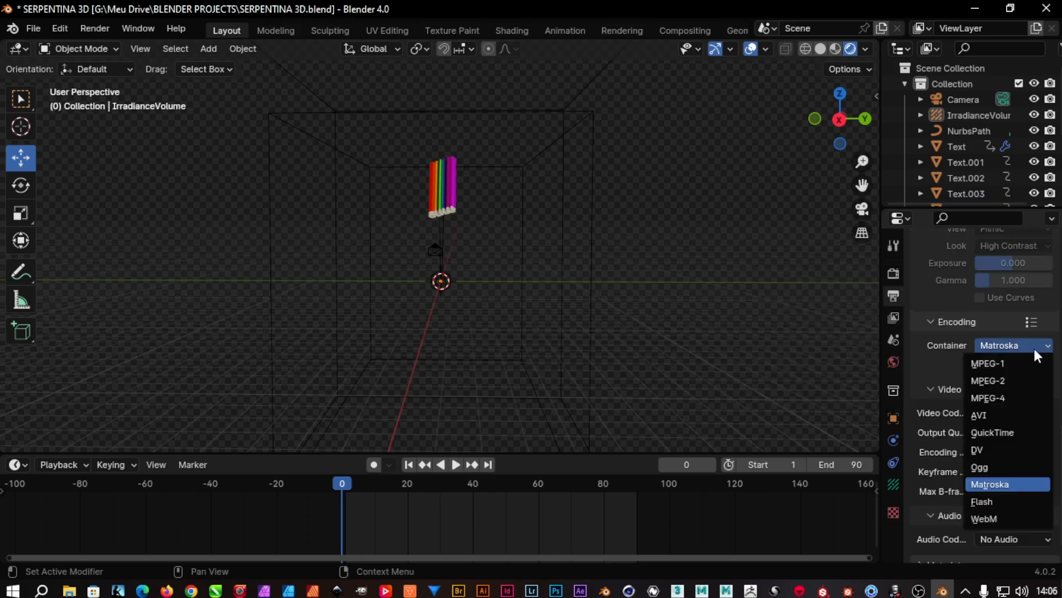
left_click(1020, 431)
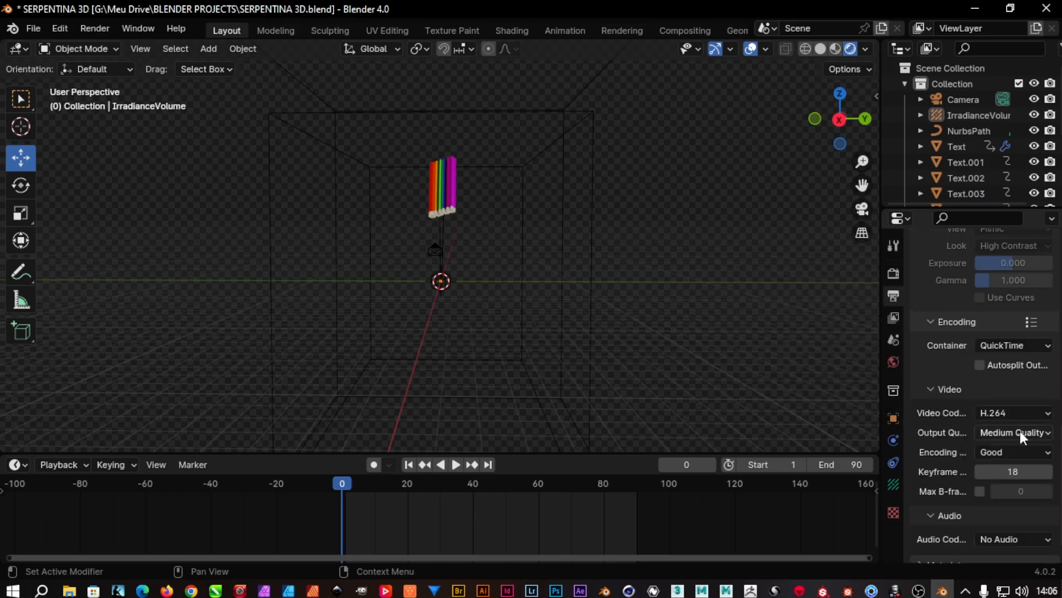
Step: Set the video codec to QT rle / QT Animation with the Good encoding option
left_click(1046, 413)
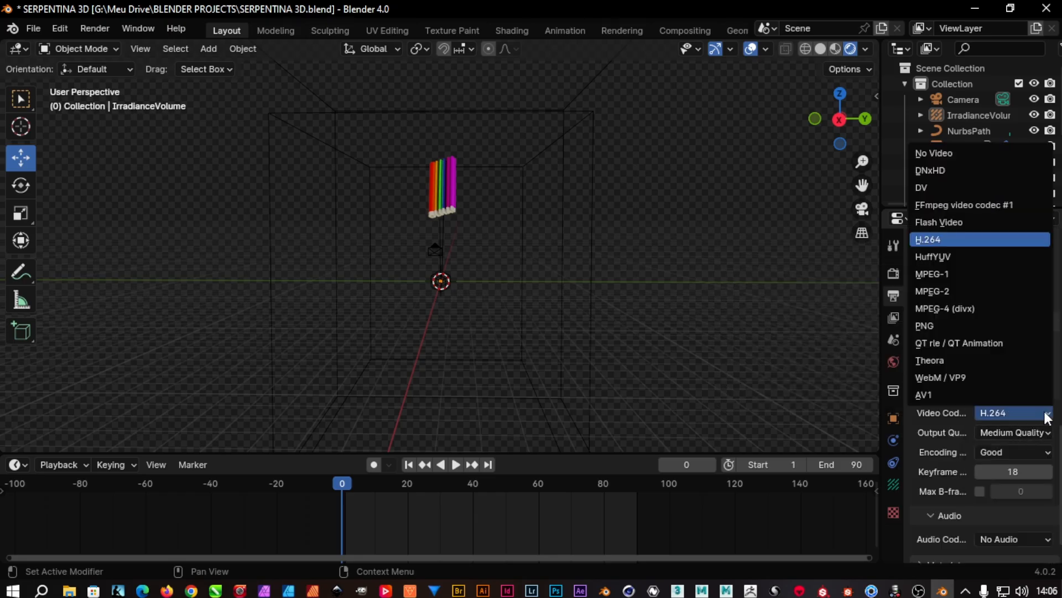
left_click(968, 342)
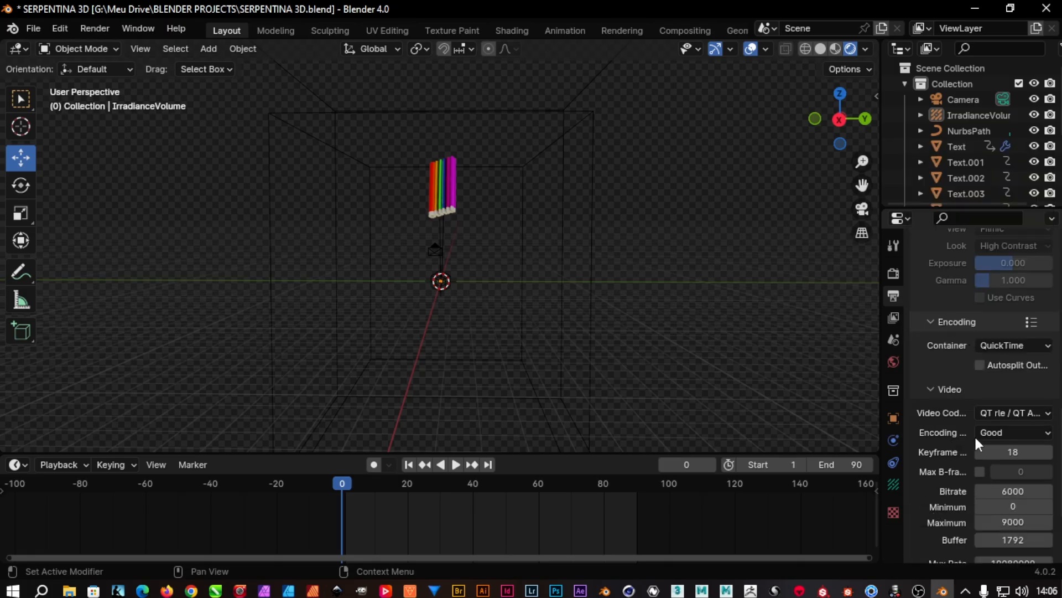
left_click(996, 433)
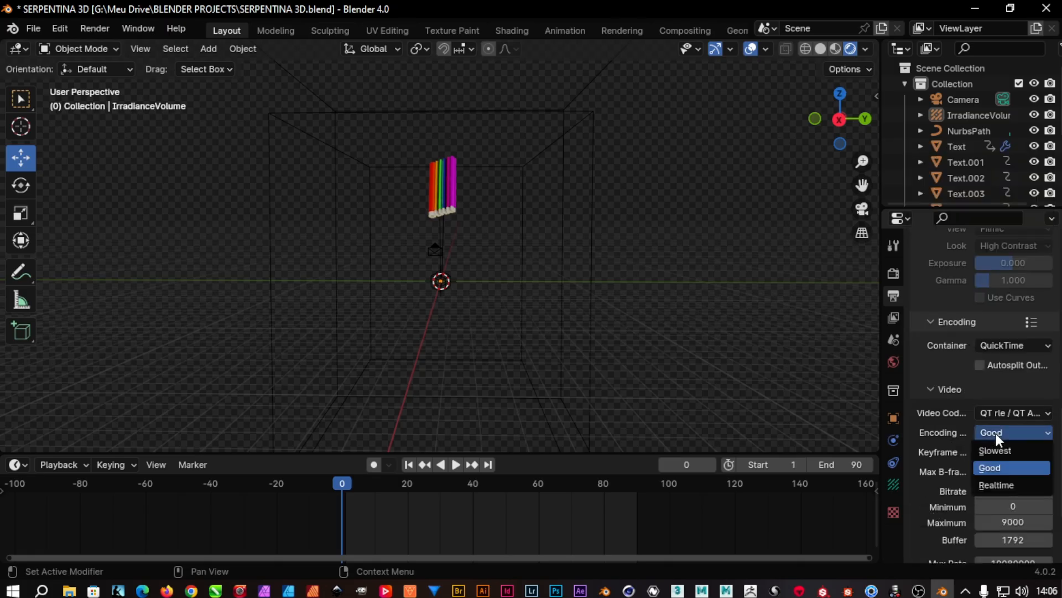
left_click(1007, 467)
scroll(947, 434, "down", 3)
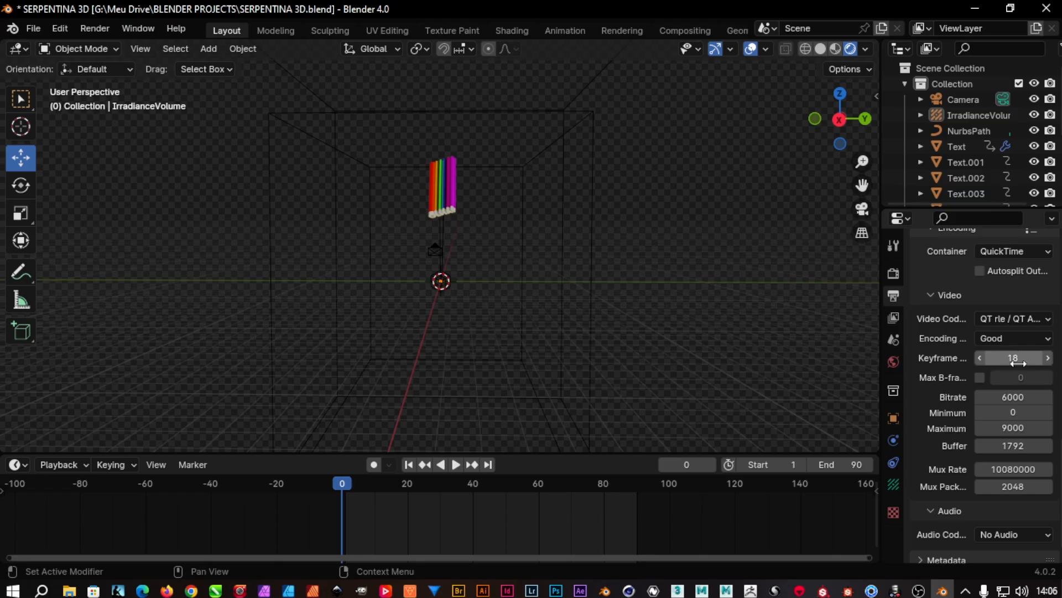
scroll(934, 406, "down", 1)
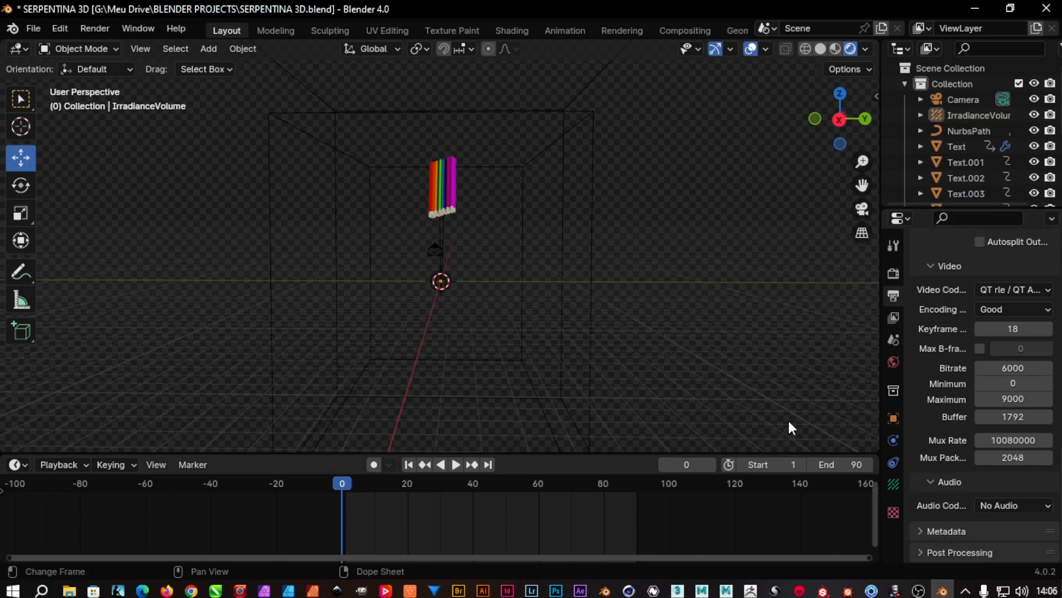
Step: Review the audio codec options for the output video, keeping No Audio
left_click(1021, 504)
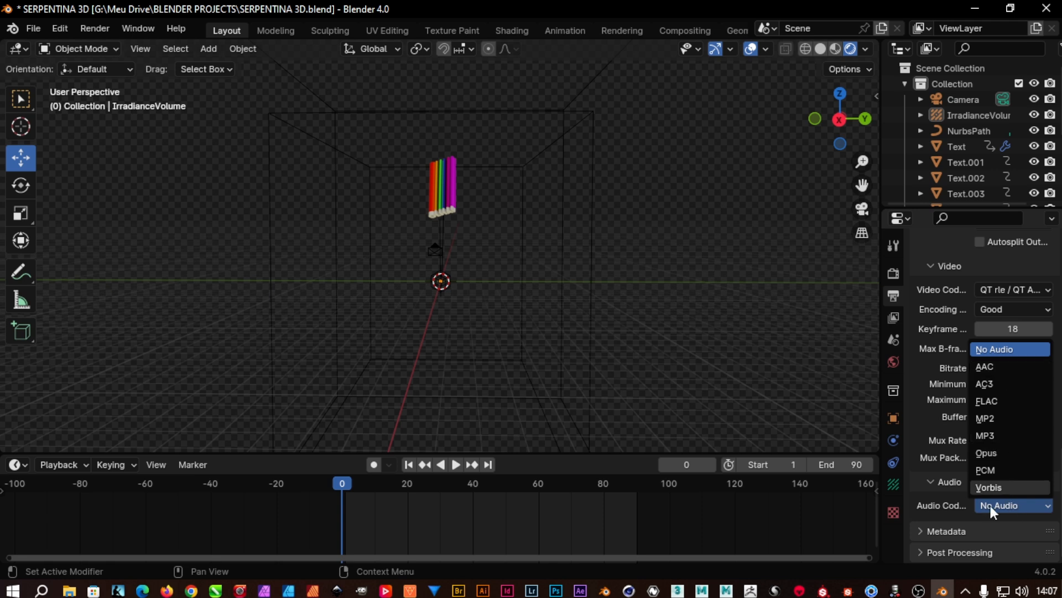
left_click(1007, 507)
left_click(1010, 509)
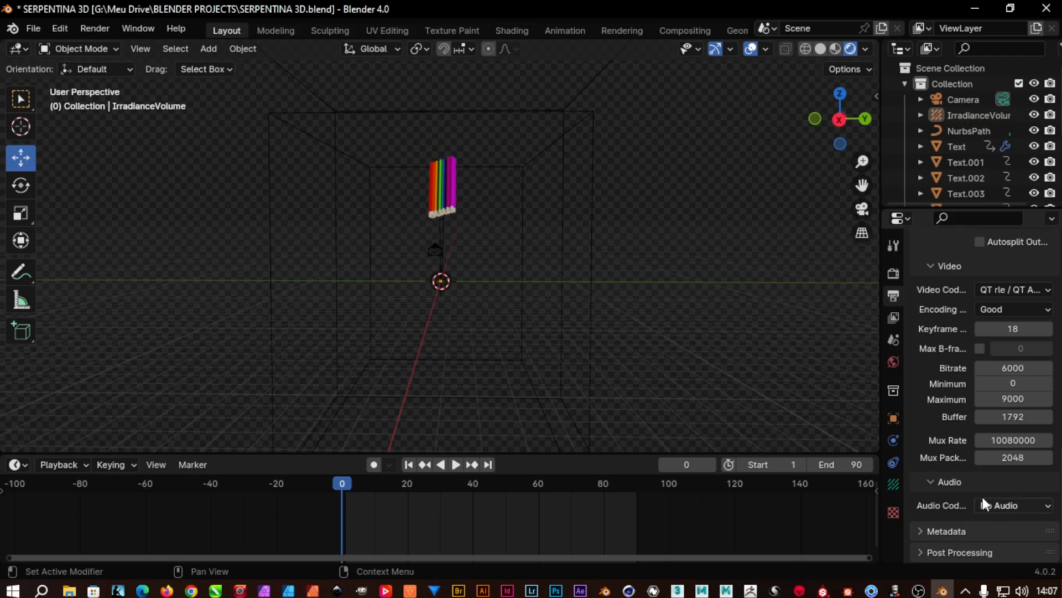
Step: Set the output video's color mode to RGBA so the render includes an alpha channel
scroll(930, 500, "up", 3)
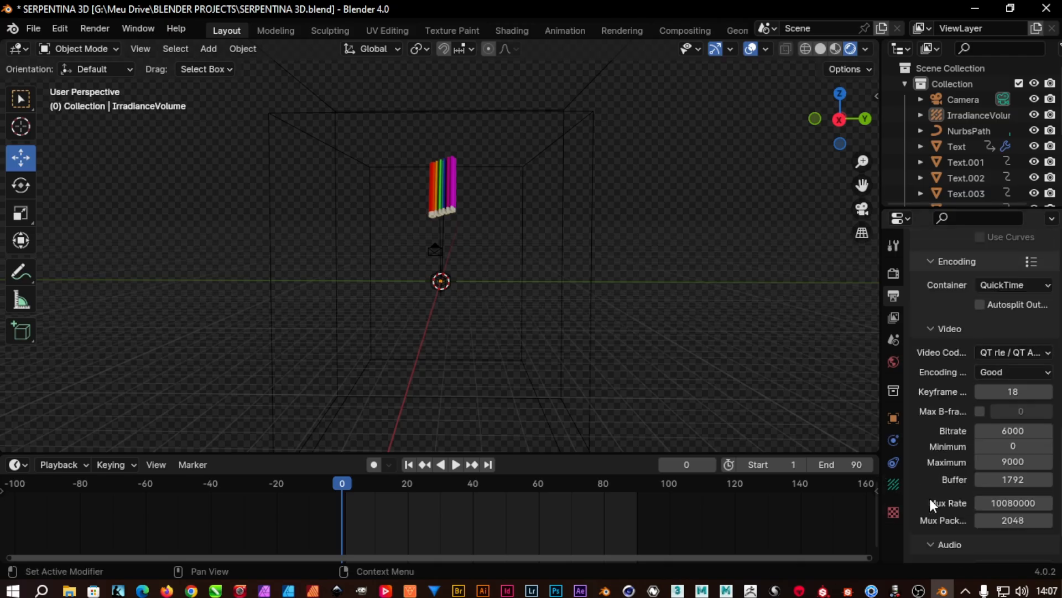
scroll(929, 504, "down", 3)
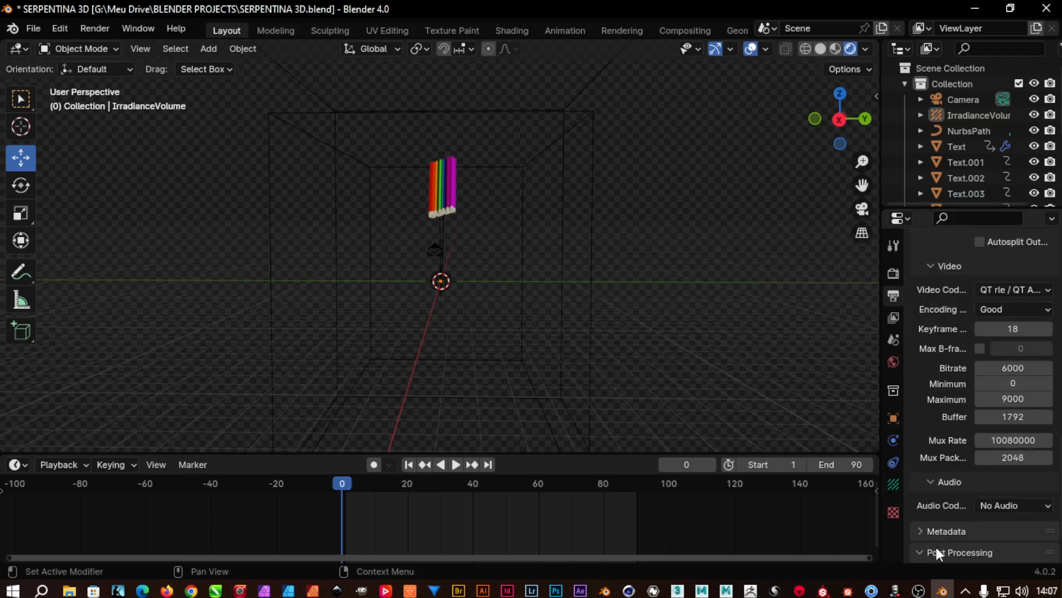
scroll(941, 402, "up", 9)
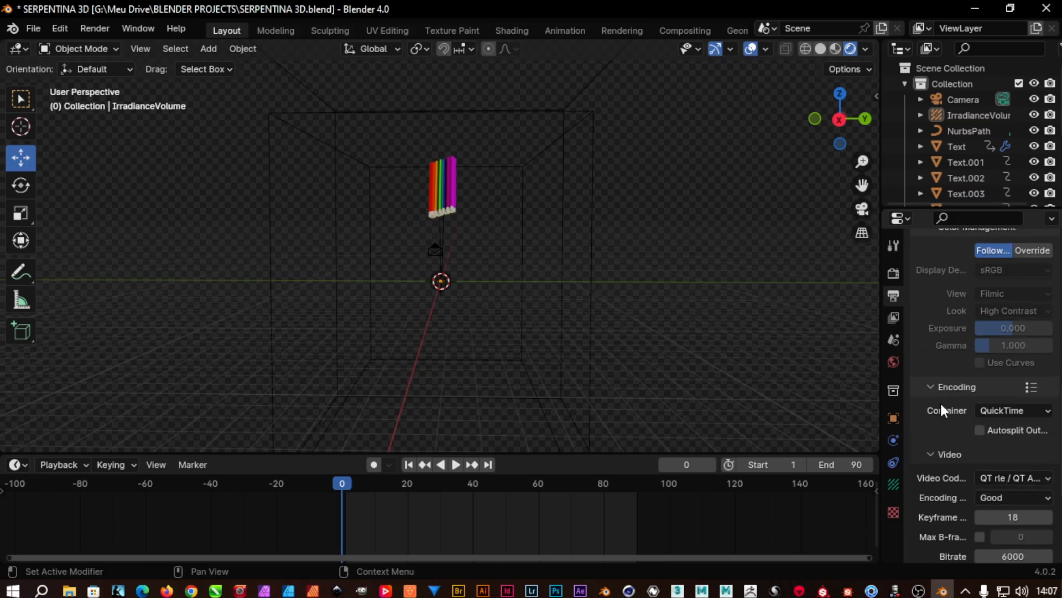
scroll(941, 404, "up", 10)
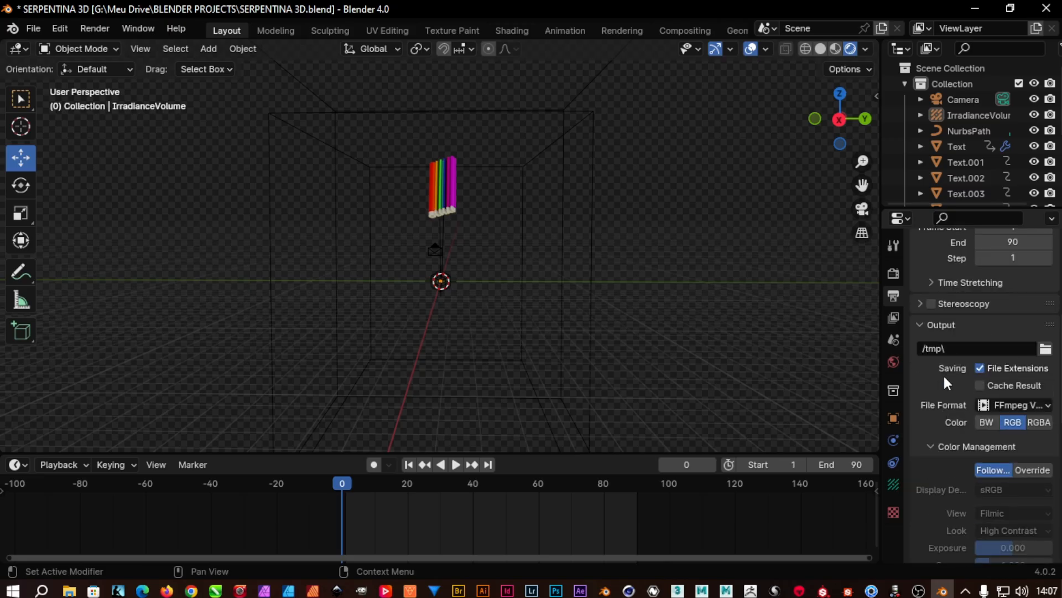
scroll(943, 431, "down", 7)
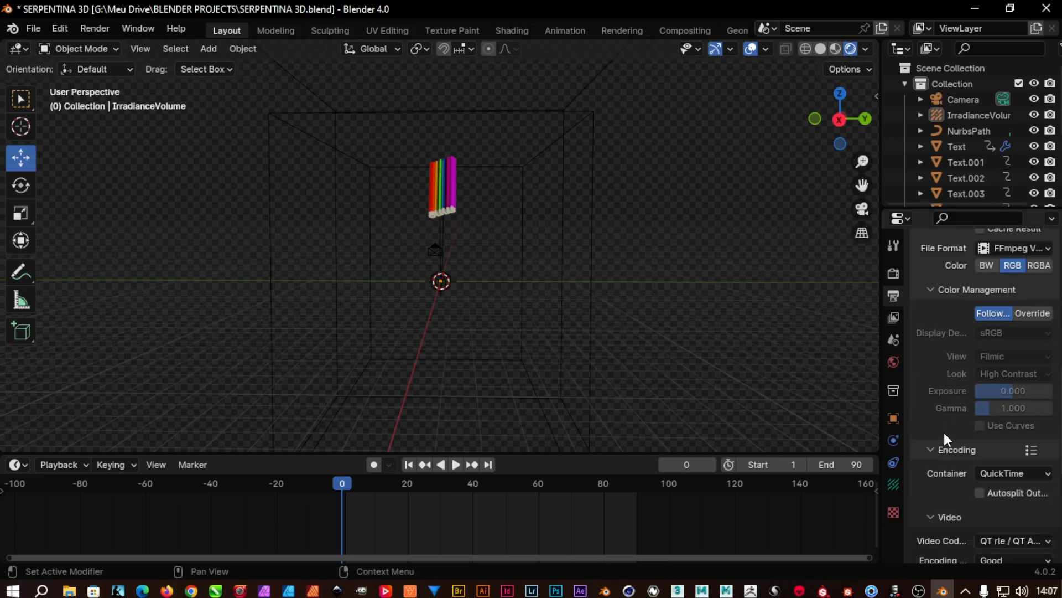
scroll(944, 433, "down", 3)
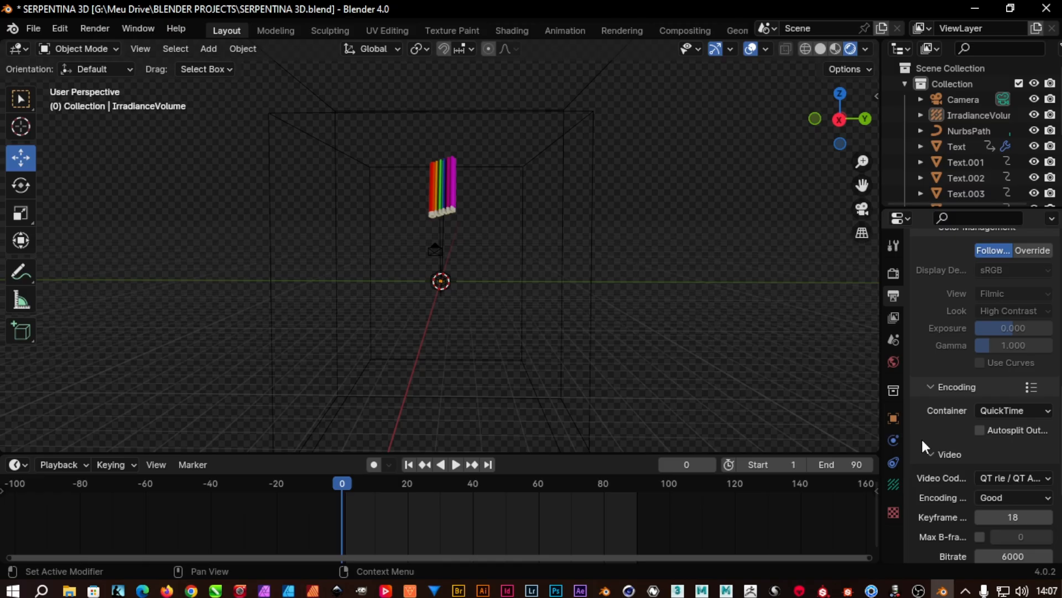
scroll(924, 441, "down", 4)
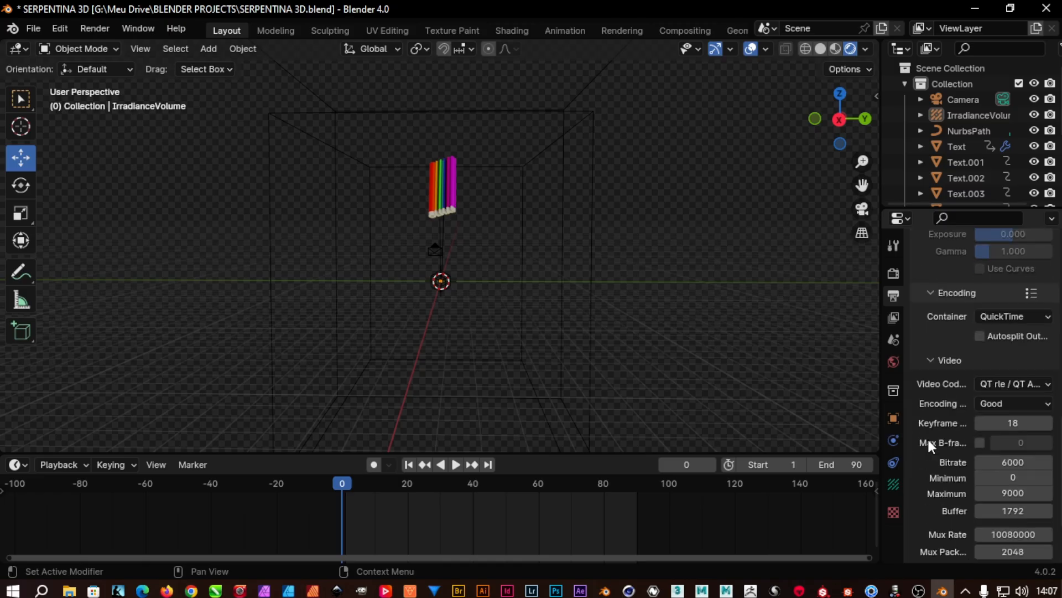
scroll(927, 437, "up", 10)
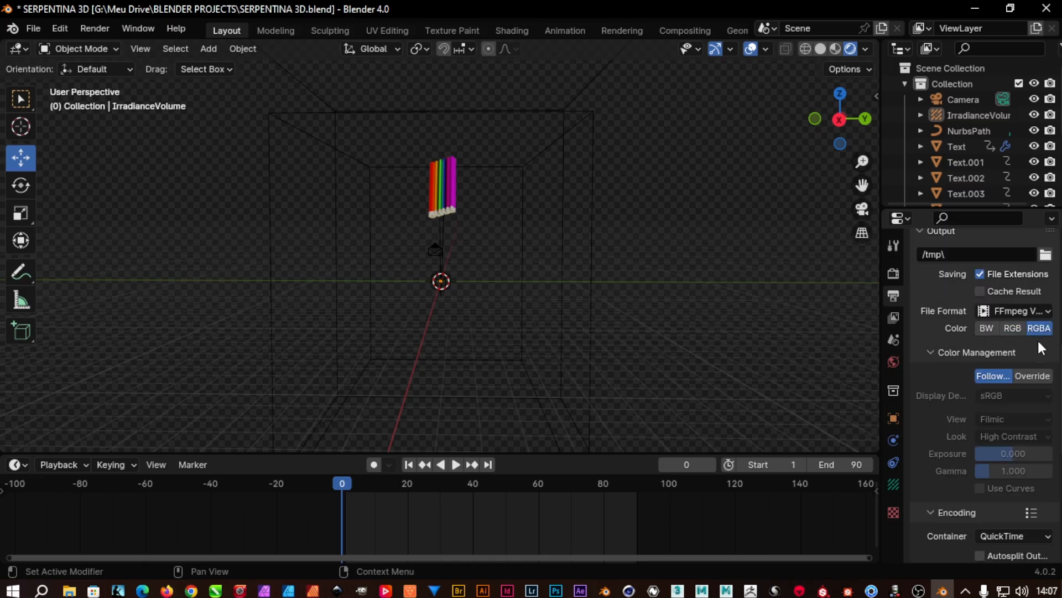
scroll(951, 323, "up", 3)
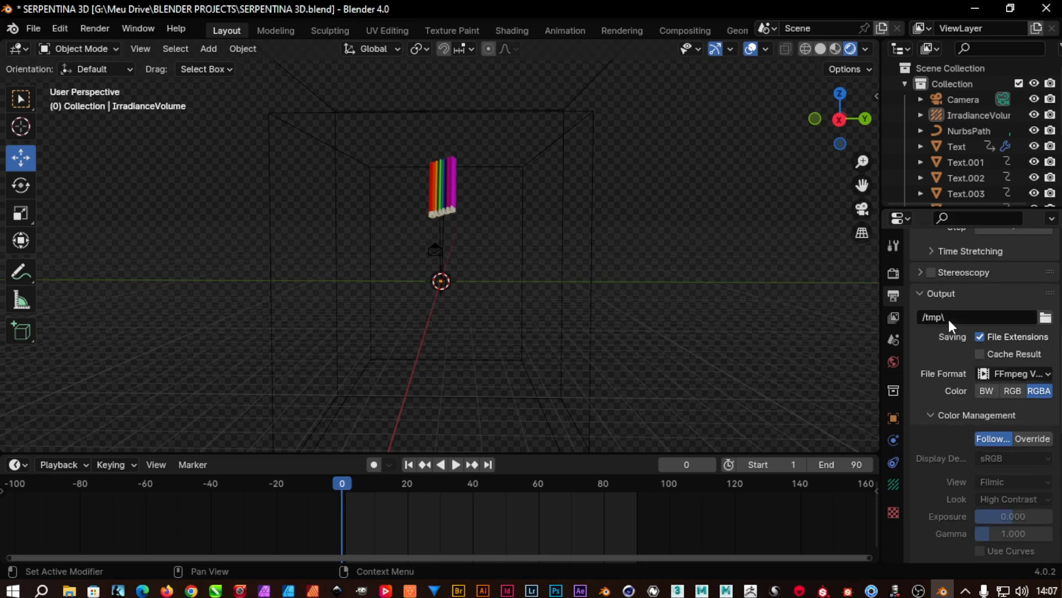
Step: Set the render output path to the Vídeos folder on drive D with the file name OLHA TUTO
left_click(1046, 317)
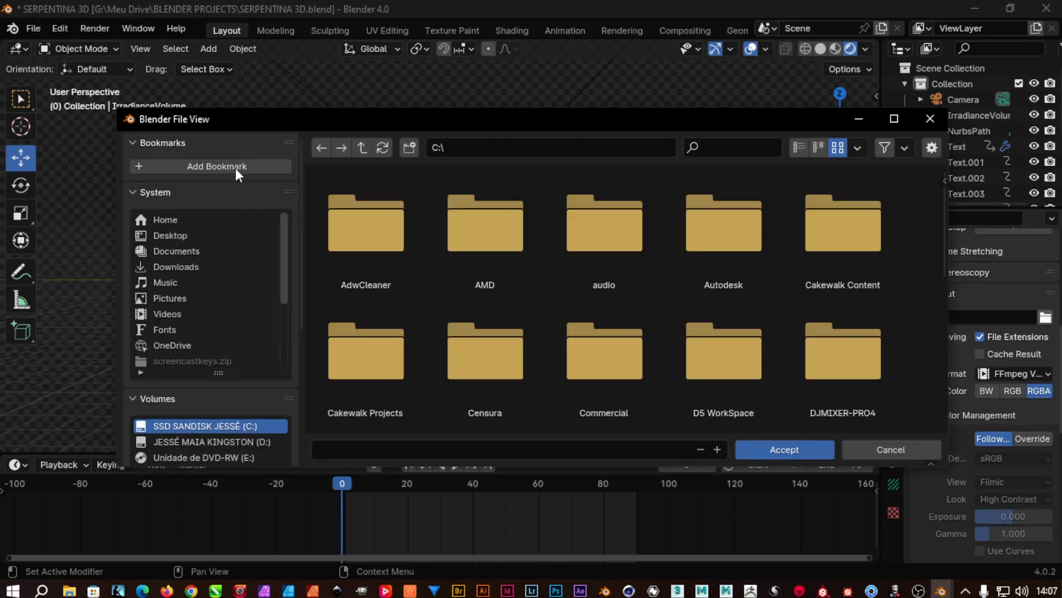
scroll(229, 314, "down", 5)
left_click(168, 360)
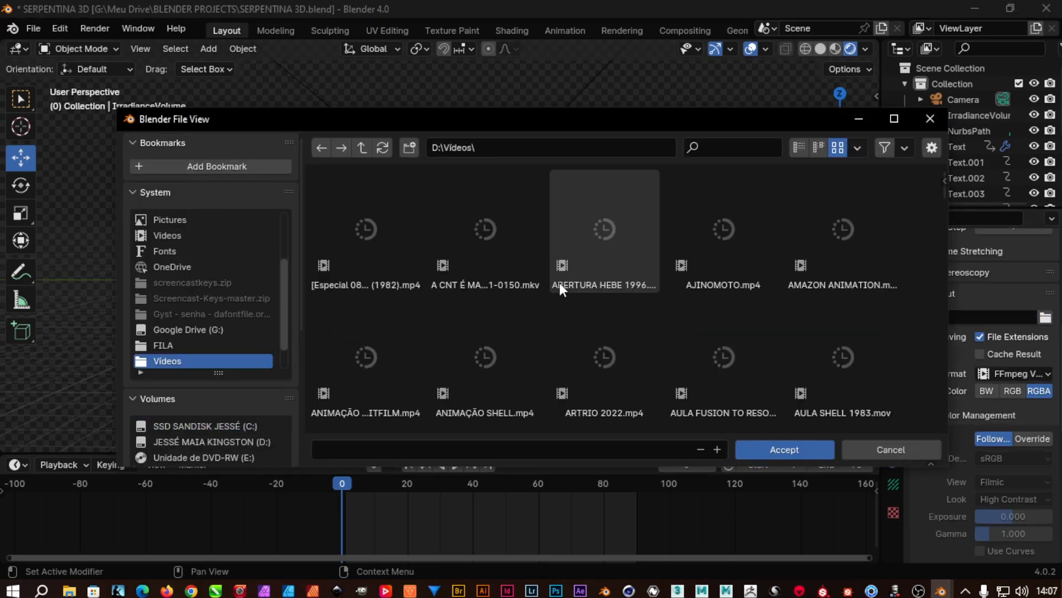
left_click(362, 450)
type("OLHA TUTO")
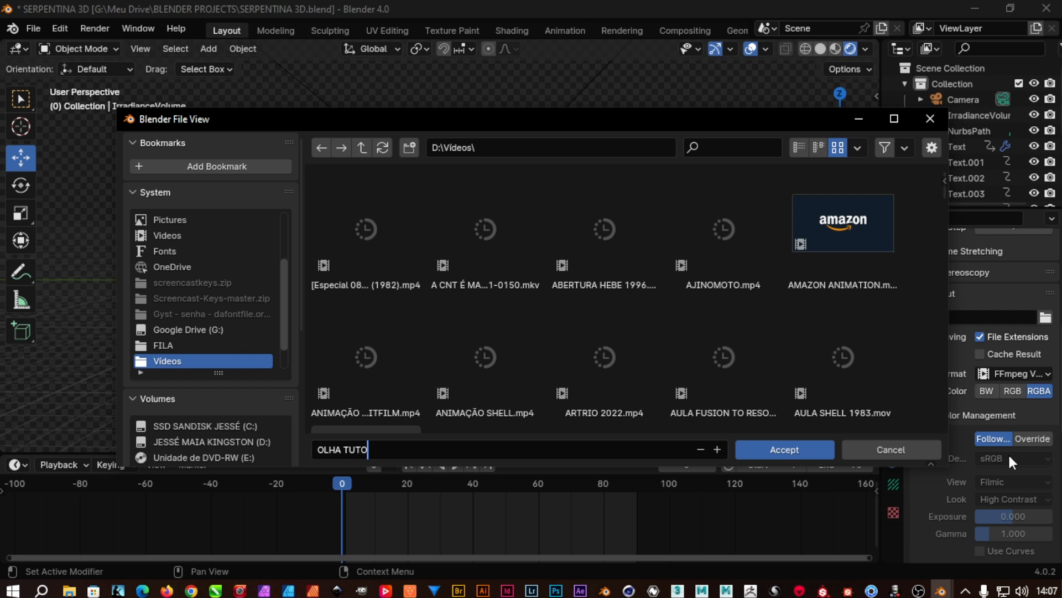
left_click(779, 452)
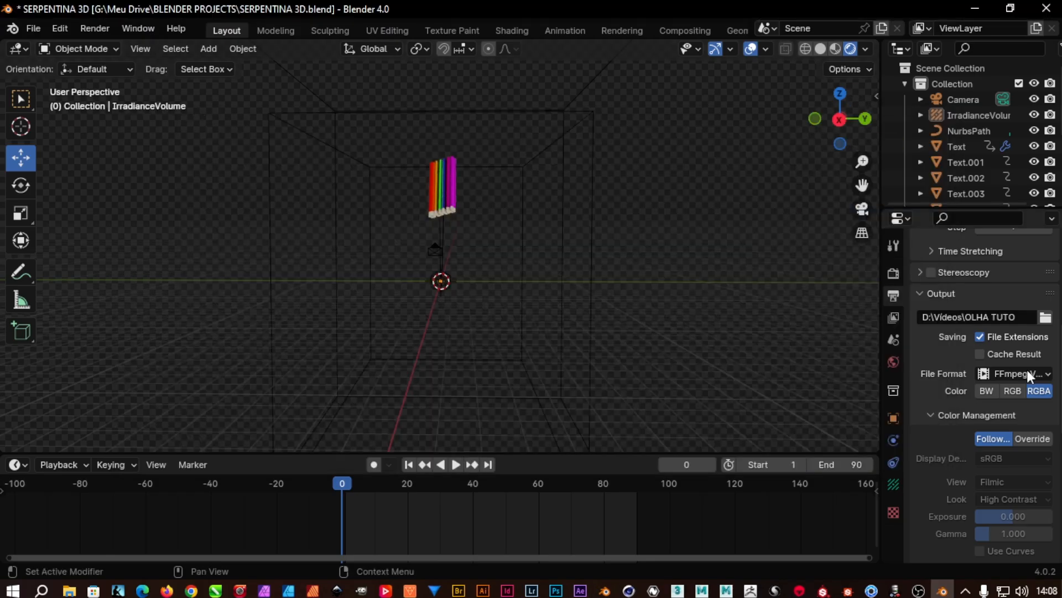
Step: Bake the scene's indirect lighting for all light probes from the render settings
left_click(894, 273)
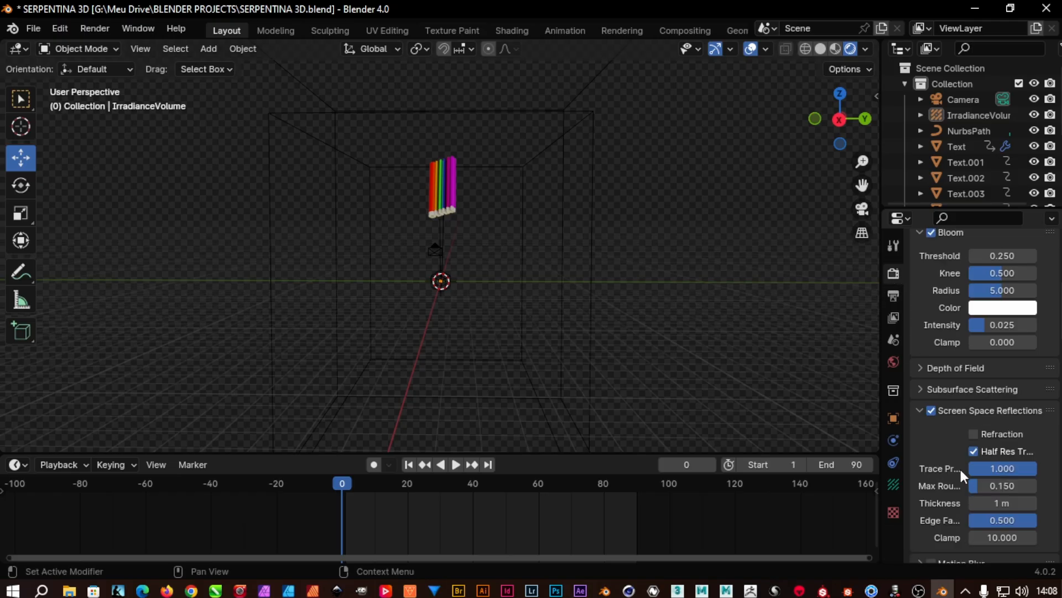
scroll(933, 441, "down", 20)
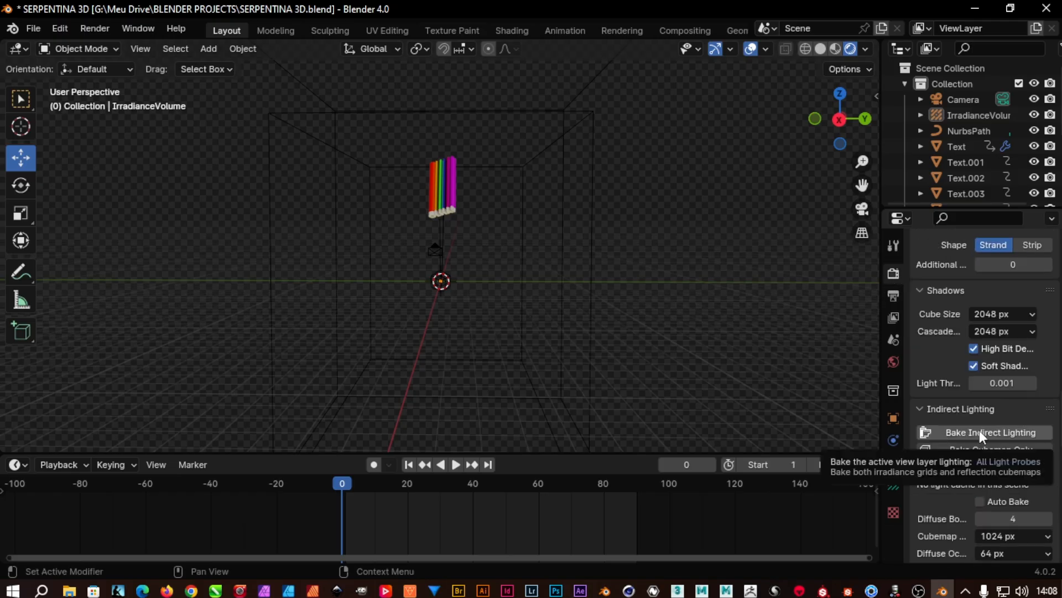
scroll(975, 423, "down", 4)
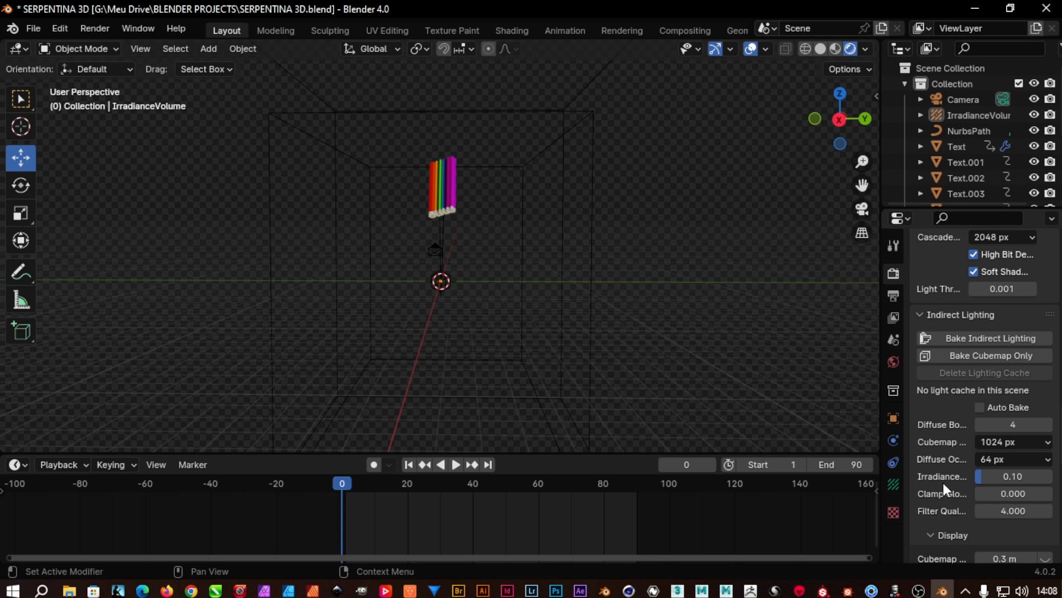
scroll(945, 479, "down", 2)
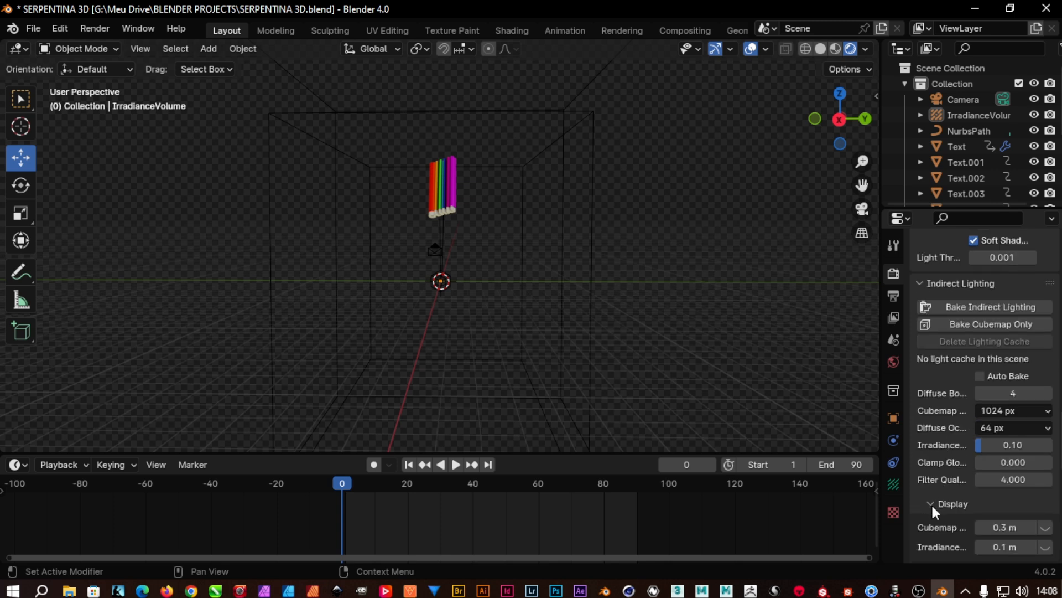
scroll(937, 462, "up", 4)
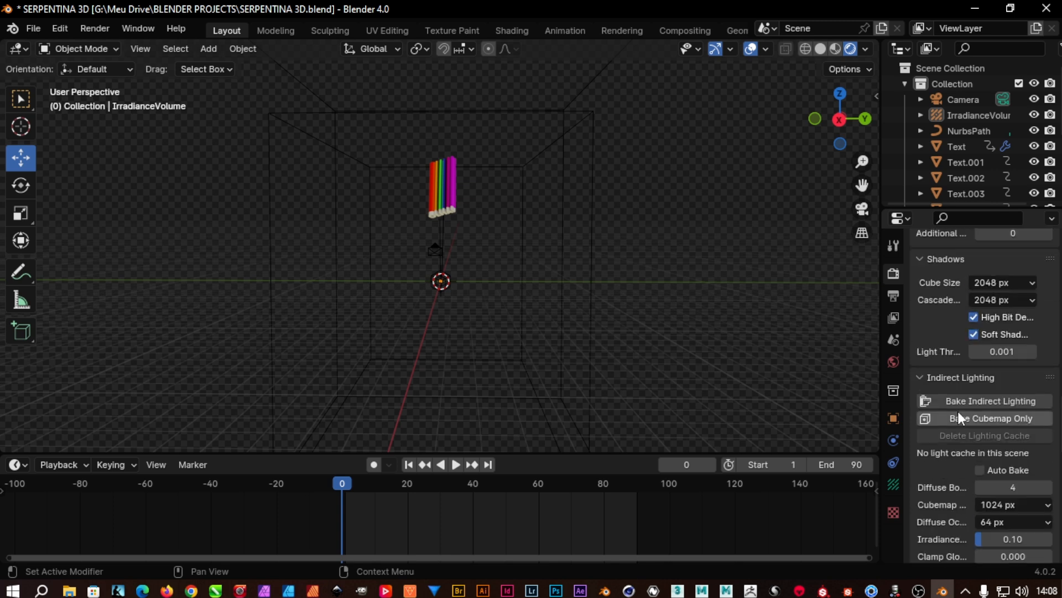
left_click(993, 398)
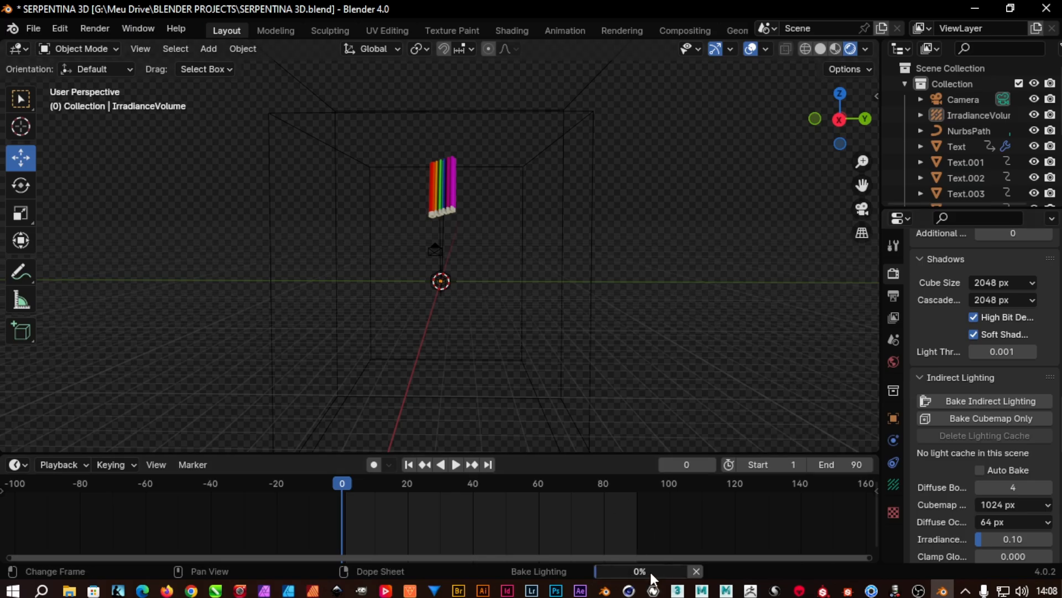
mouse_move(650, 571)
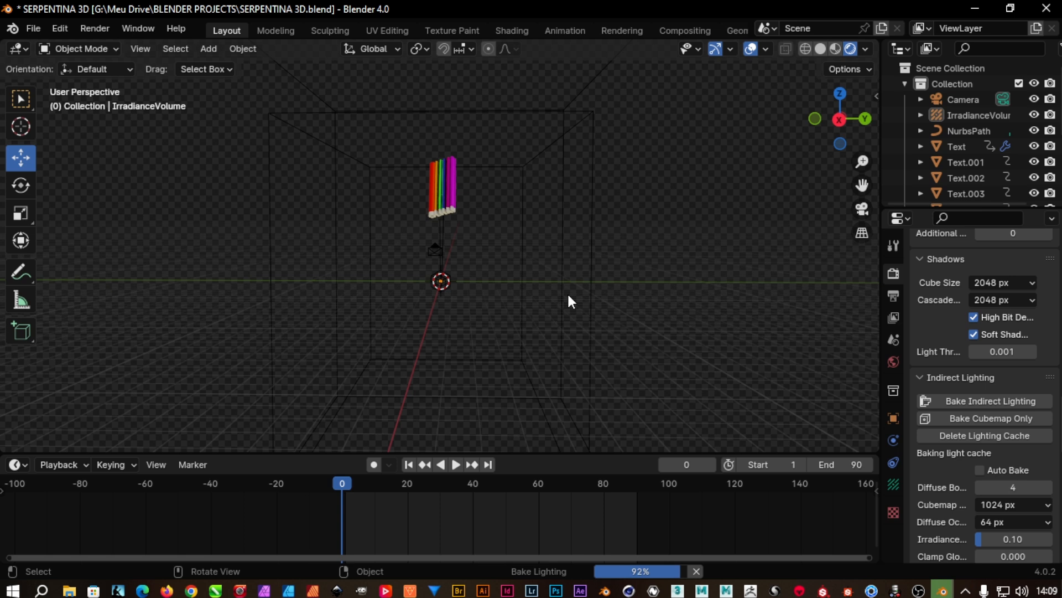
Step: Play the letter animation through the camera view and stop it at frame 33
key("KP_0")
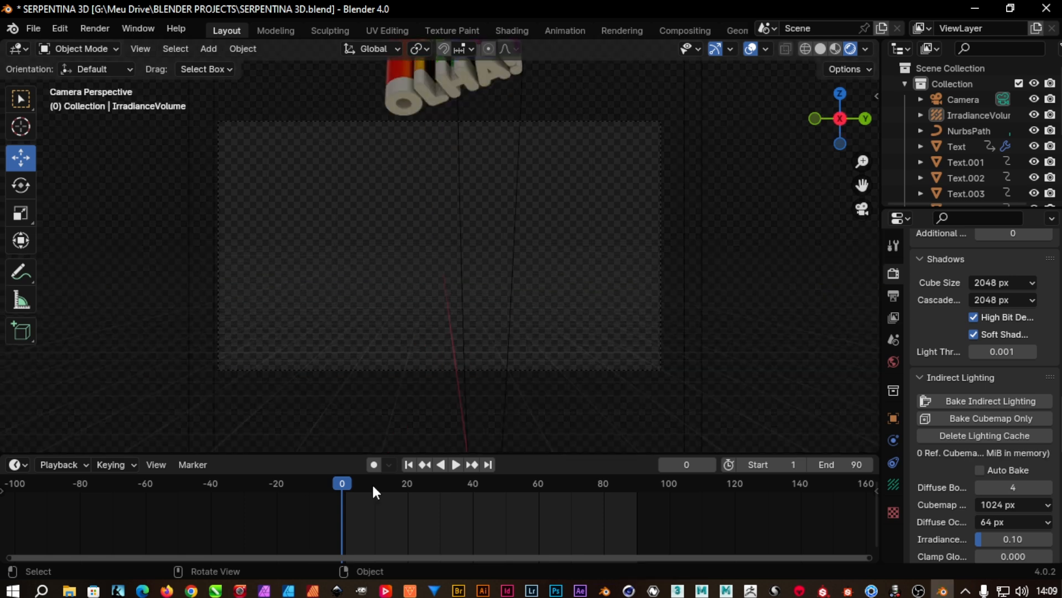
key("space")
left_click(451, 485)
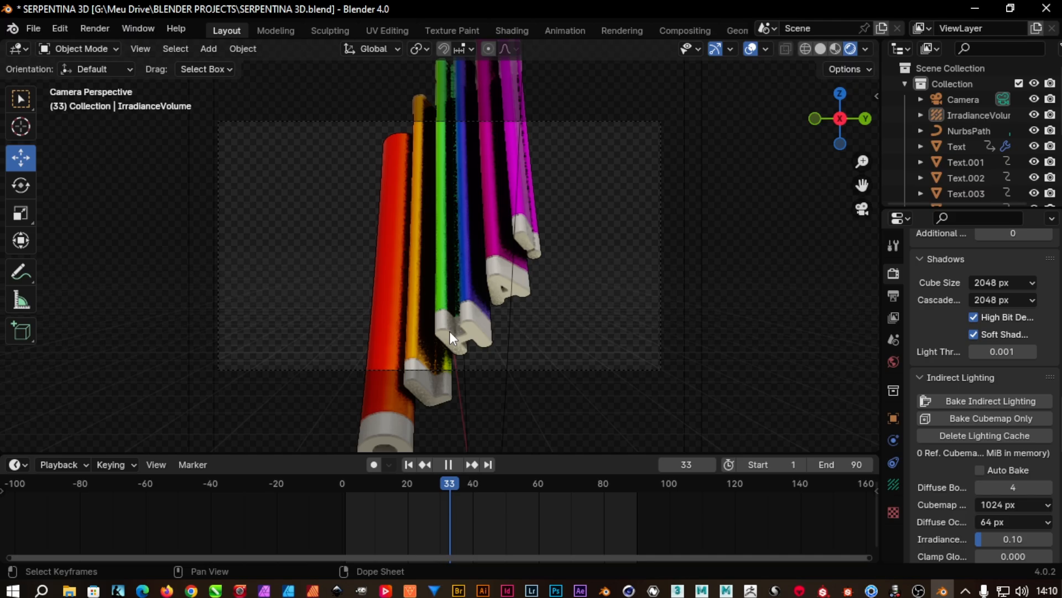
key("space")
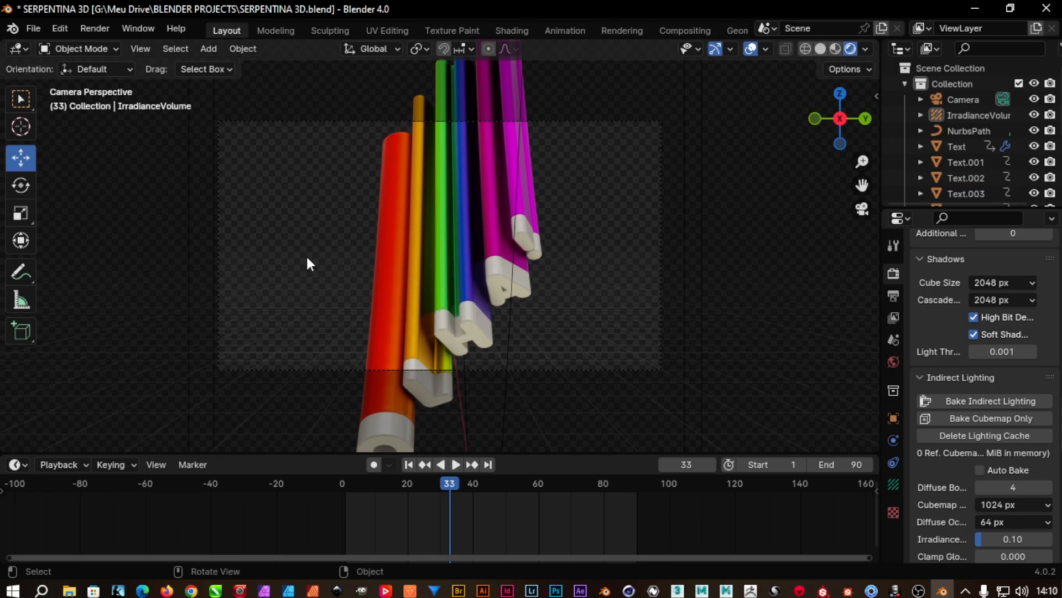
Step: Render frame 33 as a still image, examine the letters' coloured sides and shading up close, and close the render window
key("F12")
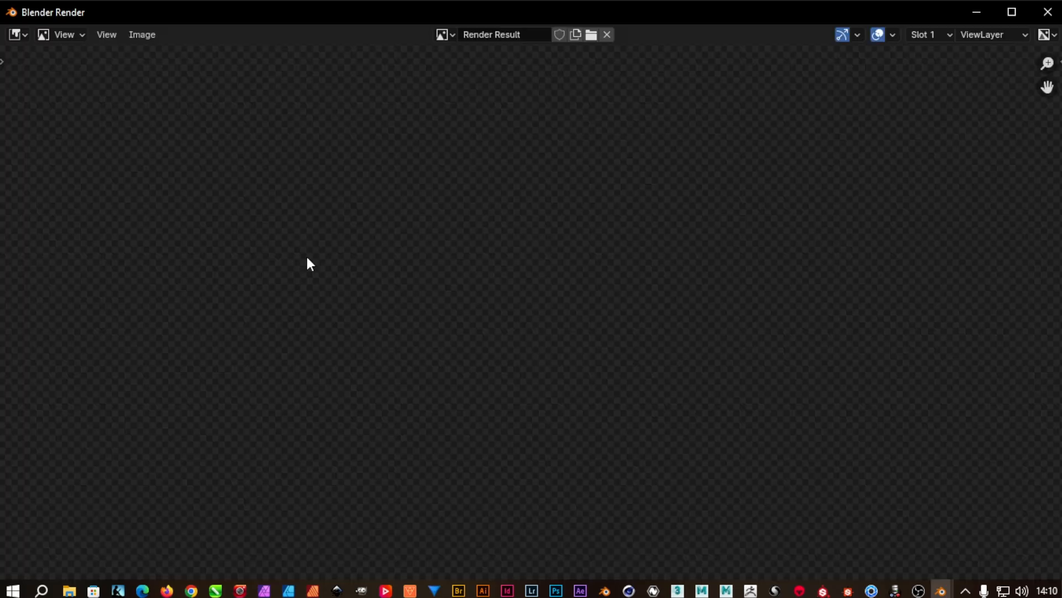
left_click(1012, 11)
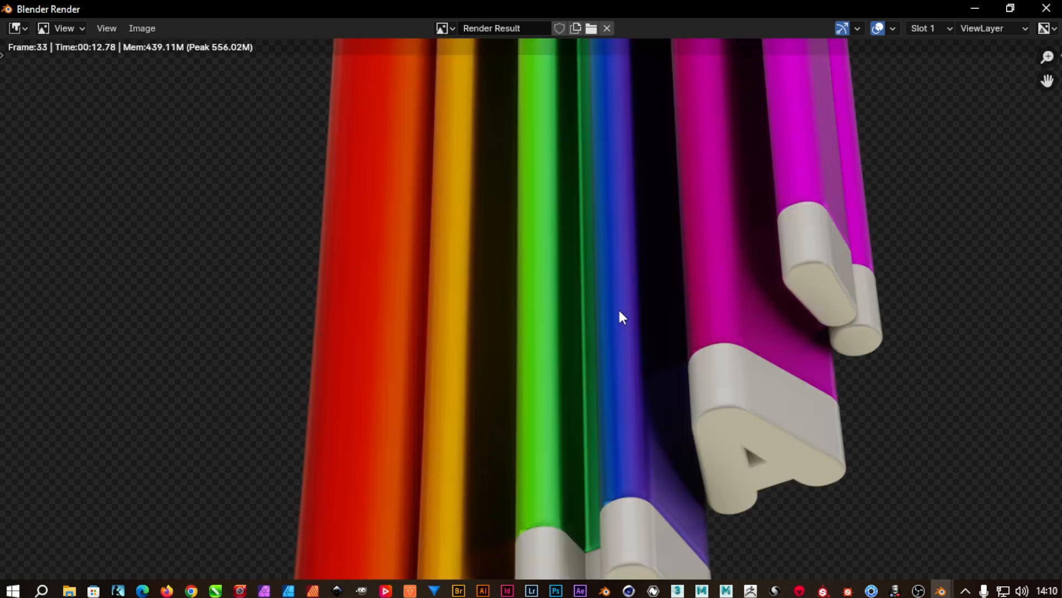
scroll(619, 310, "down", 3)
scroll(618, 308, "up", 5)
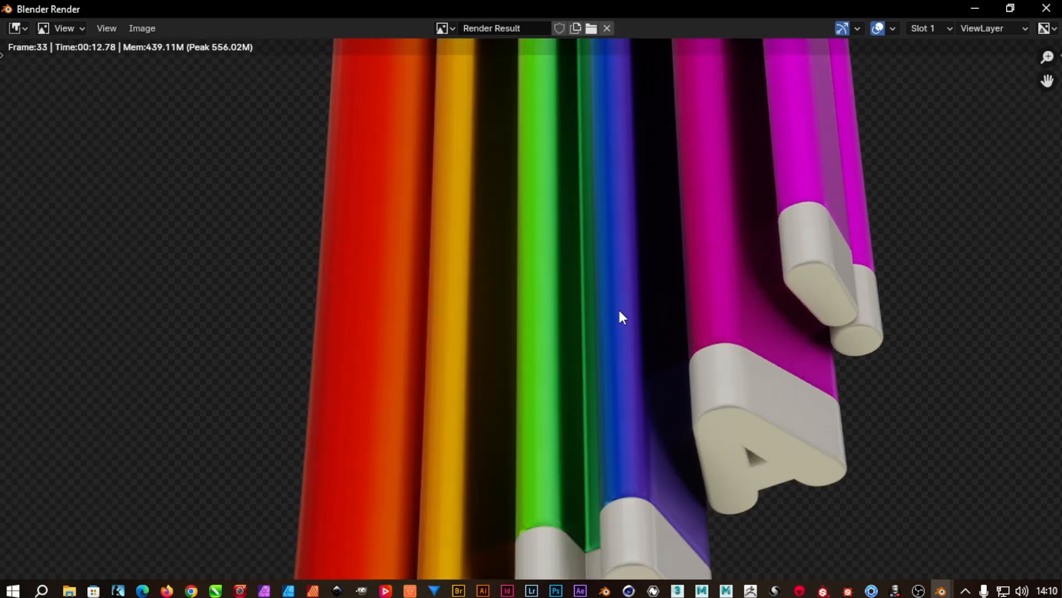
scroll(620, 311, "up", 2)
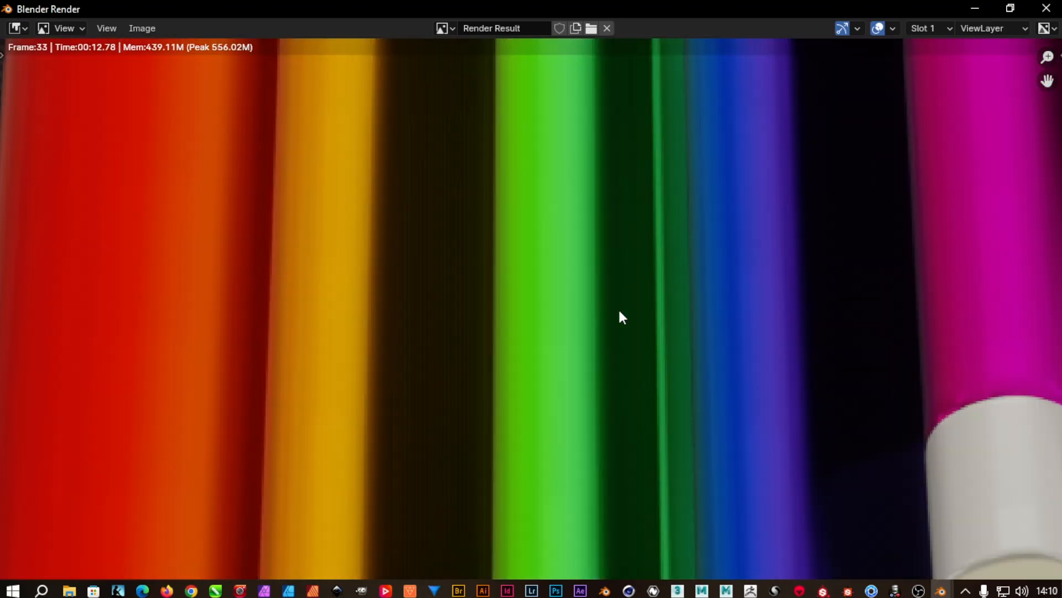
scroll(619, 312, "down", 7)
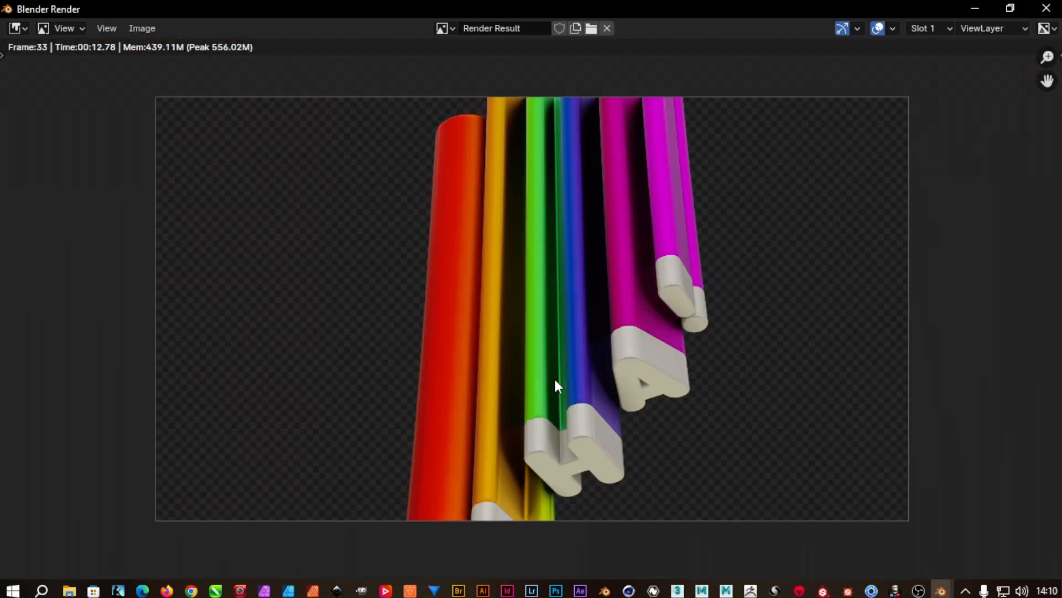
scroll(555, 380, "up", 2)
scroll(457, 364, "up", 6)
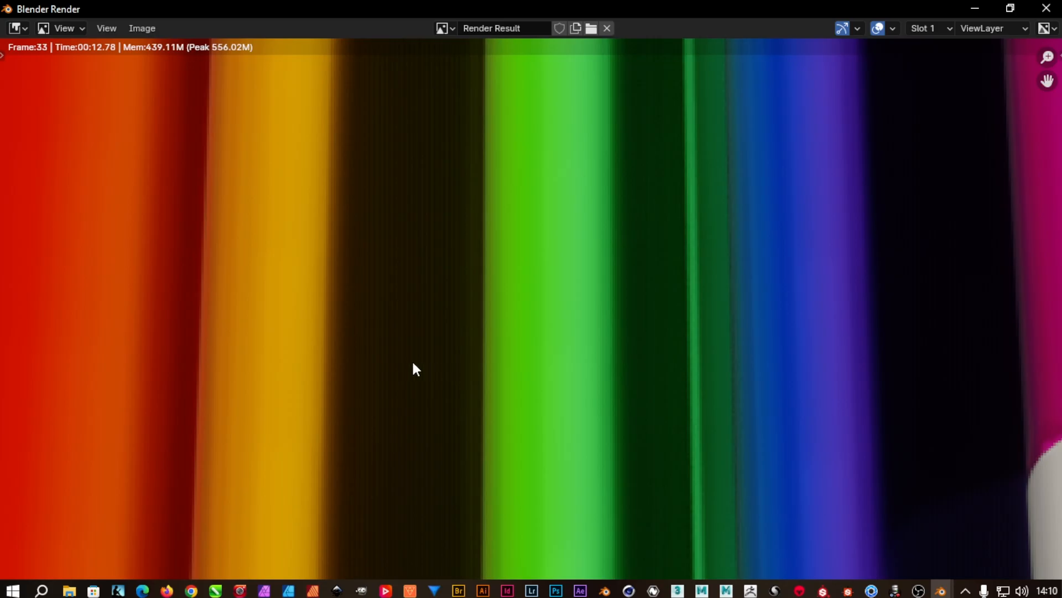
scroll(416, 369, "up", 1)
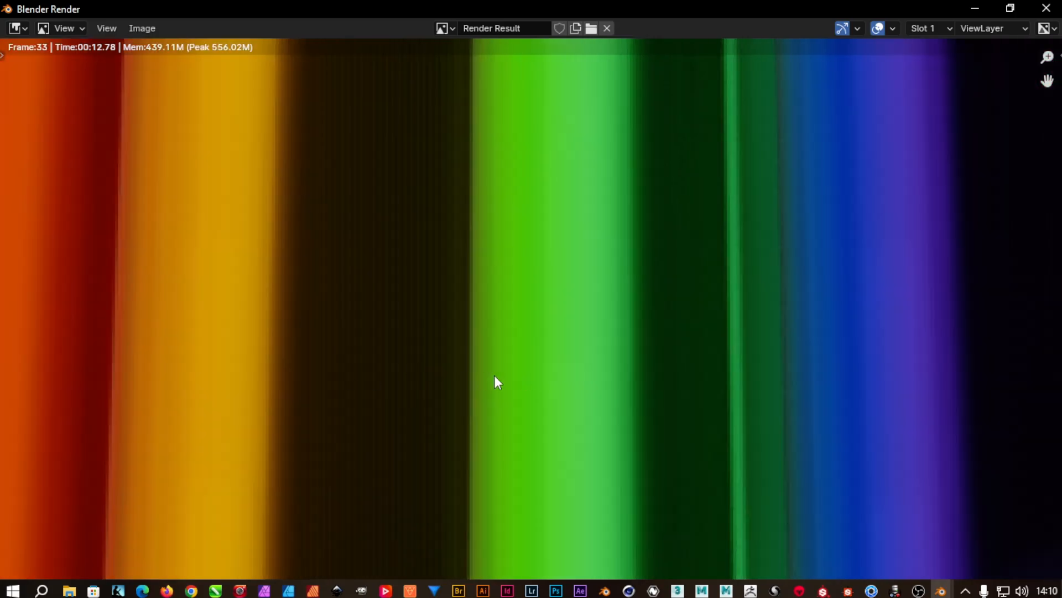
scroll(494, 376, "down", 7)
scroll(494, 376, "up", 1)
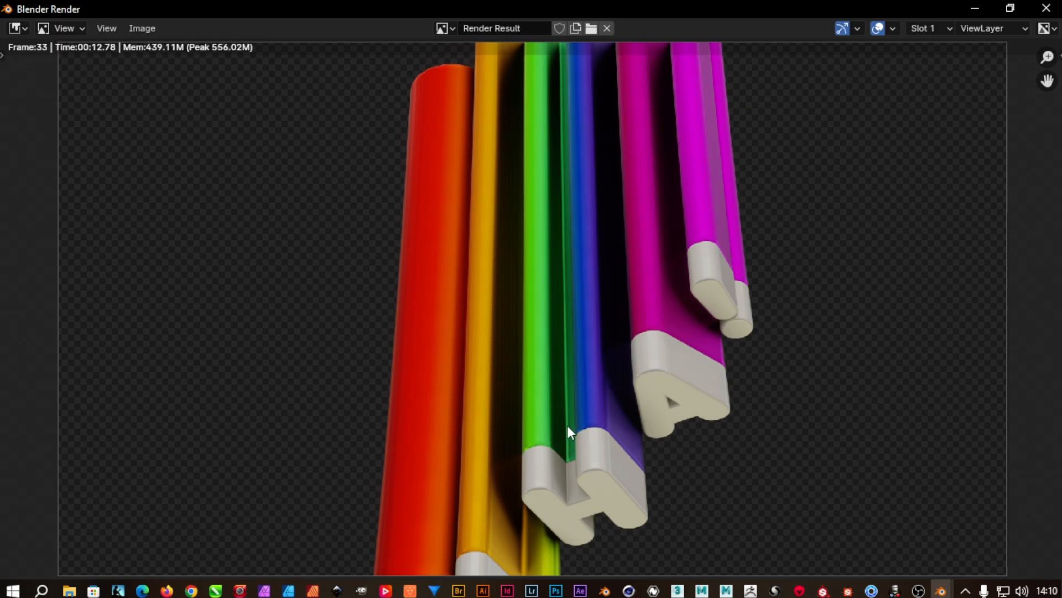
left_click(1042, 18)
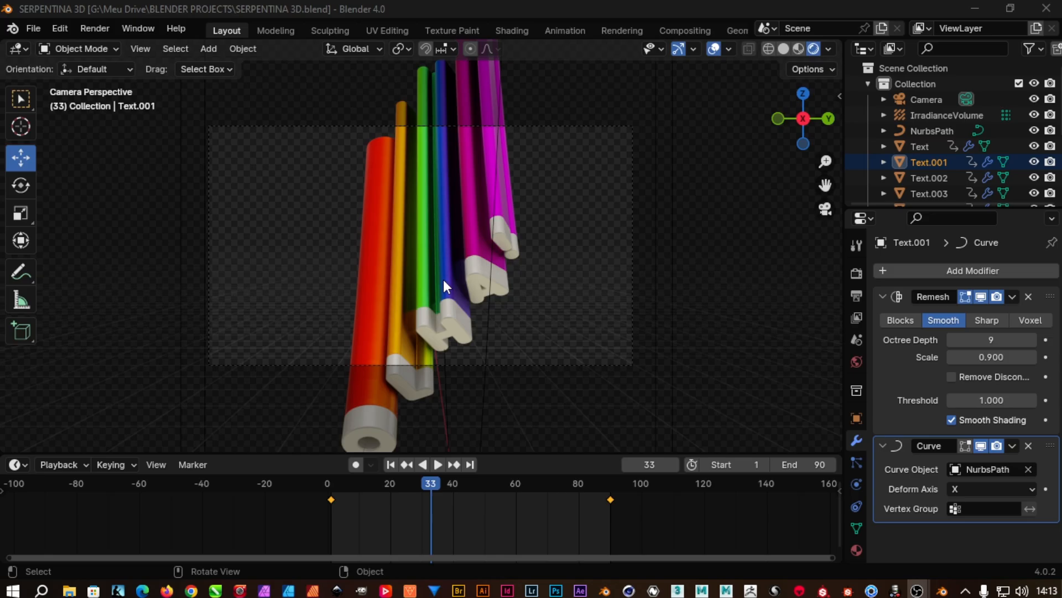
Step: Render frame 33 again as a still image with the remeshed letters
key("F12")
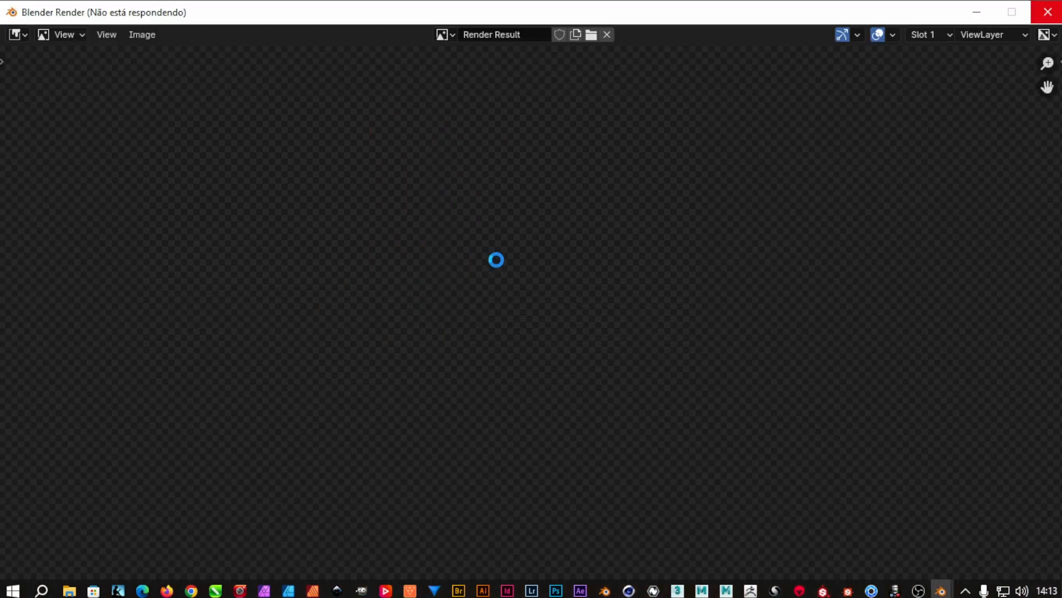